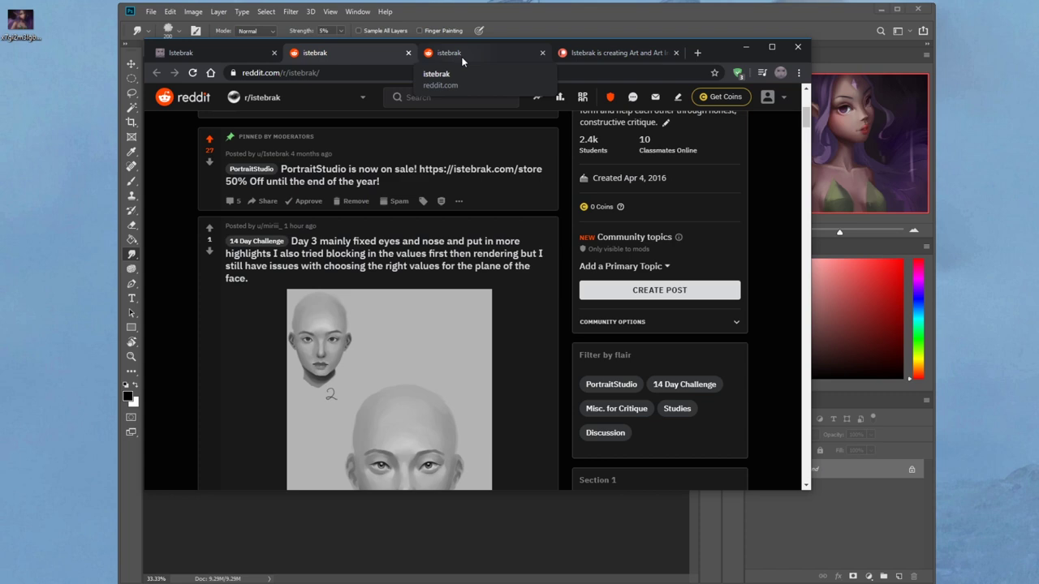
Look through the artist's Reddit community page and Patreon membership levels, and minimize the browser to get back to the painting
scroll(563, 286, up, 3)
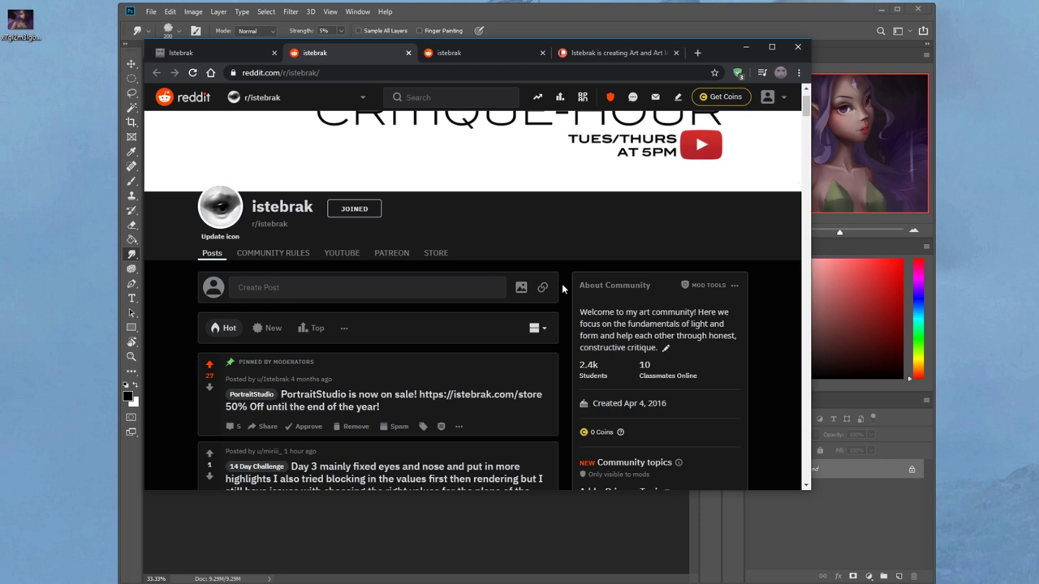
mouse_move(599, 367)
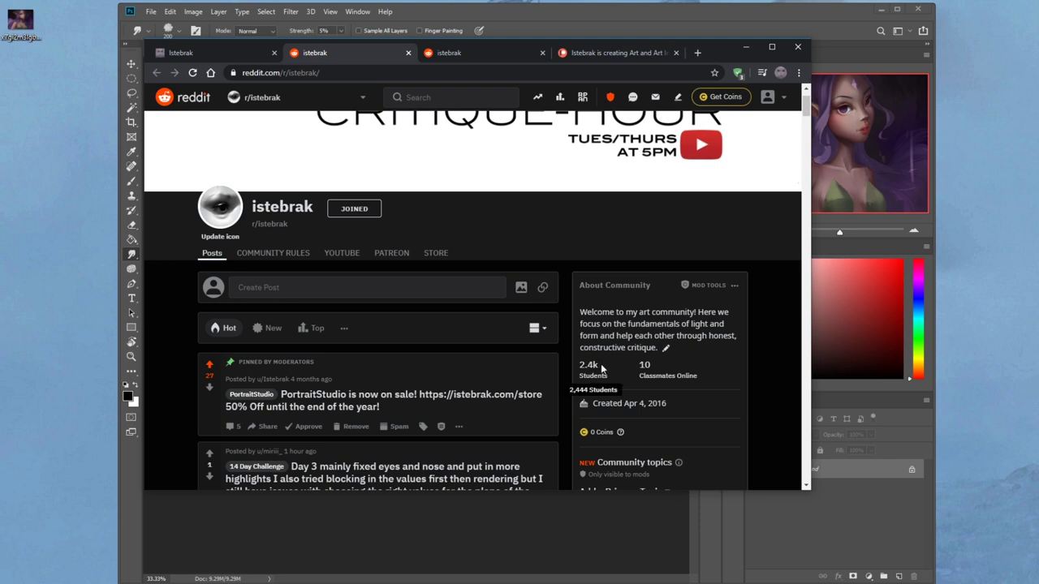
drag(599, 366, 580, 366)
mouse_move(598, 365)
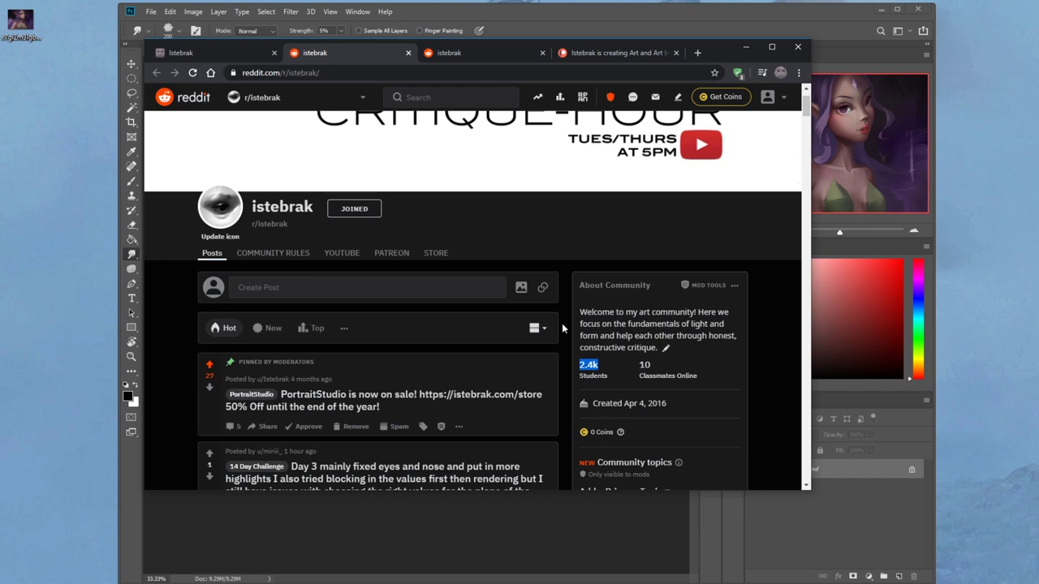
click(477, 52)
click(609, 49)
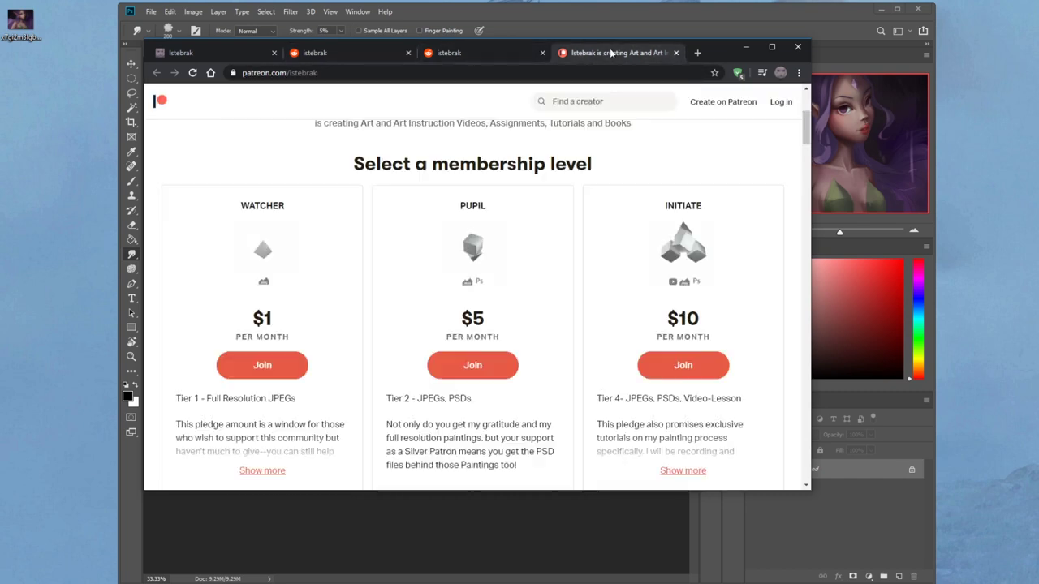
click(746, 47)
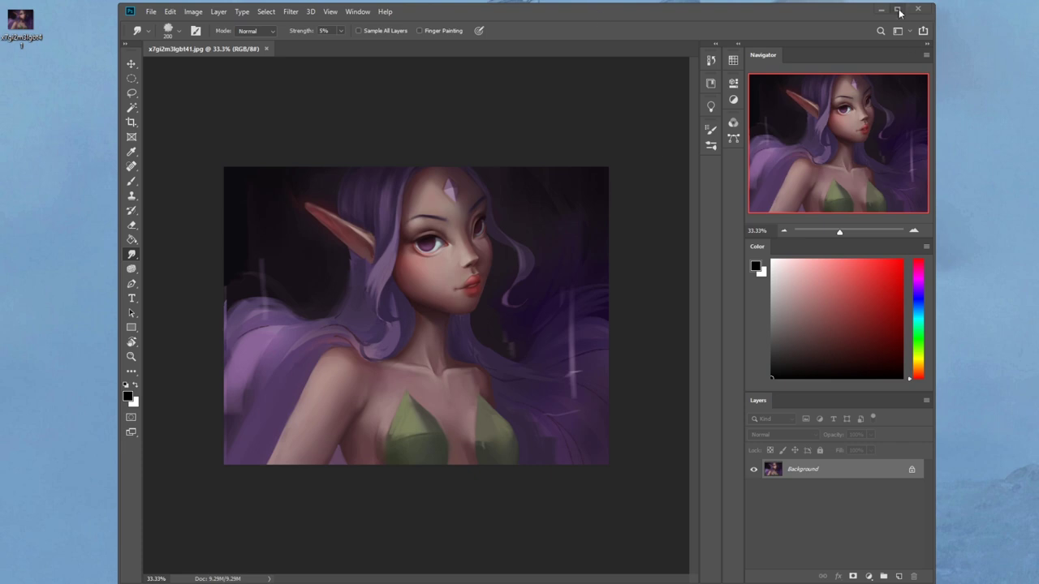
Switch to PortraitStudio, show its on-screen navigation controls and view the bust from a raised three-quarter angle
key(super)
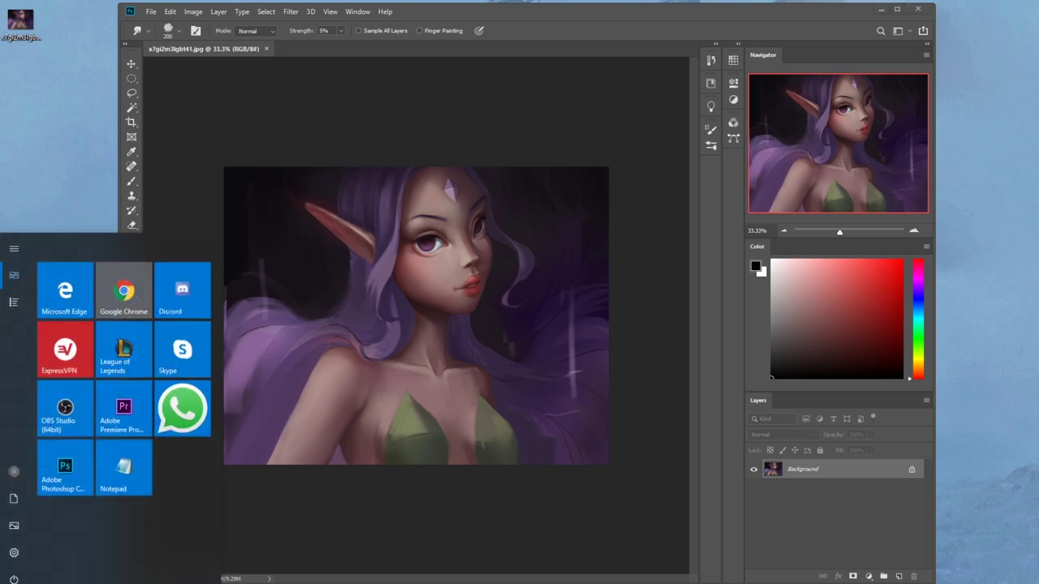
click(147, 486)
key(Escape)
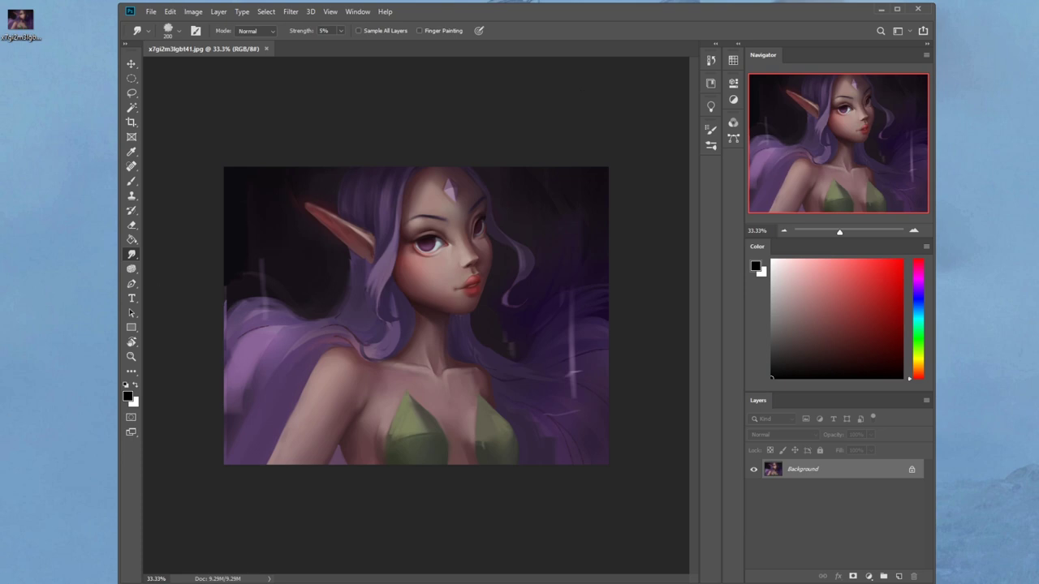
key(alt+Tab)
click(536, 427)
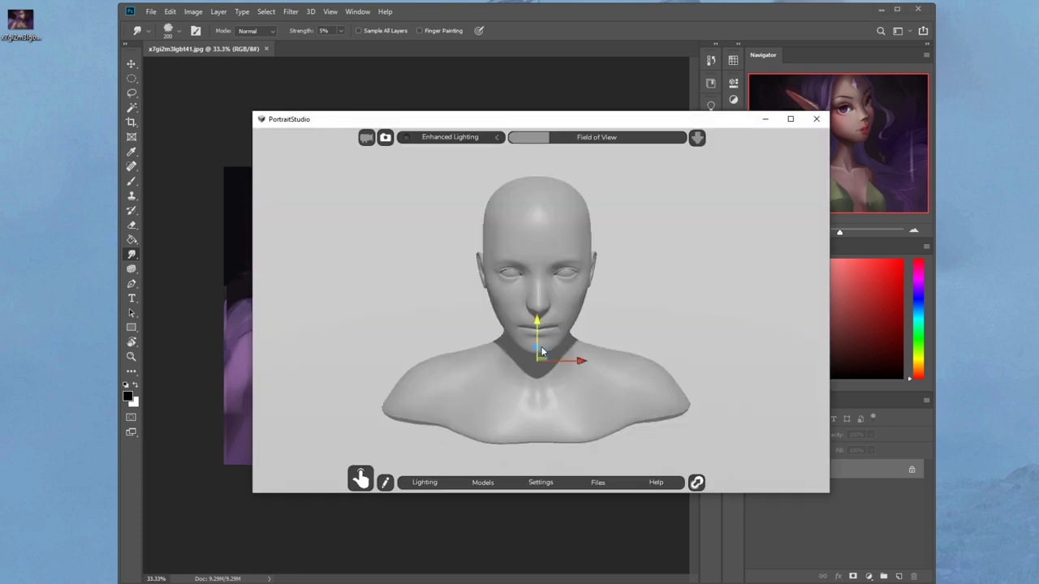
click(362, 486)
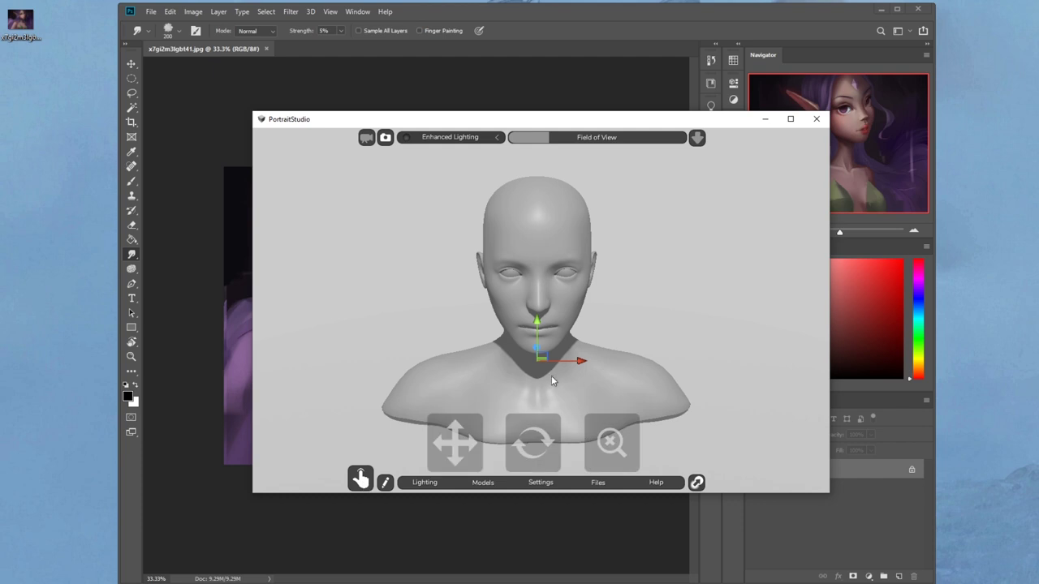
drag(540, 454, 573, 480)
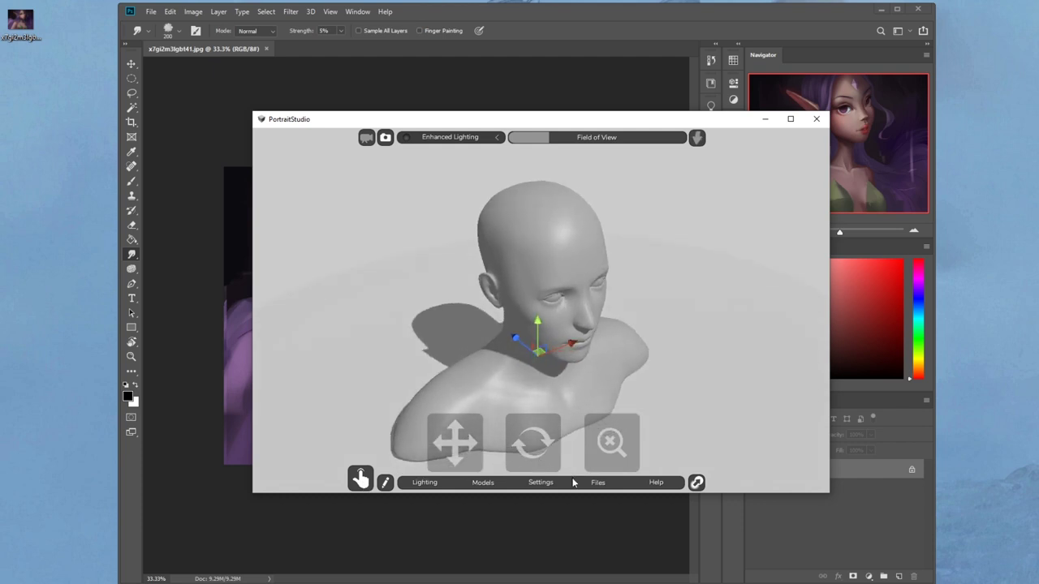
Tilt the default bust's head downward by rotating it at the neck
click(543, 353)
drag(563, 358, 561, 350)
mouse_move(558, 344)
mouse_down()
mouse_move(568, 340)
mouse_move(528, 327)
mouse_move(540, 339)
mouse_move(568, 325)
mouse_move(557, 349)
mouse_up()
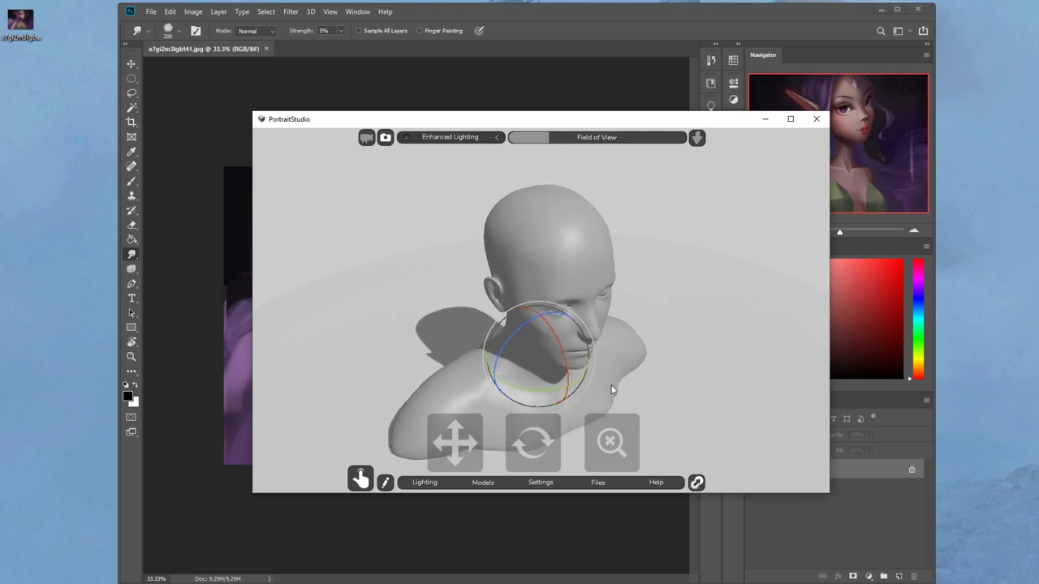
Delete the head and shoulders of the default bust from the scene
key(Delete)
click(495, 332)
key(Delete)
click(493, 333)
Add the female mannequin from the Figures category of the primary models to the scene
click(484, 482)
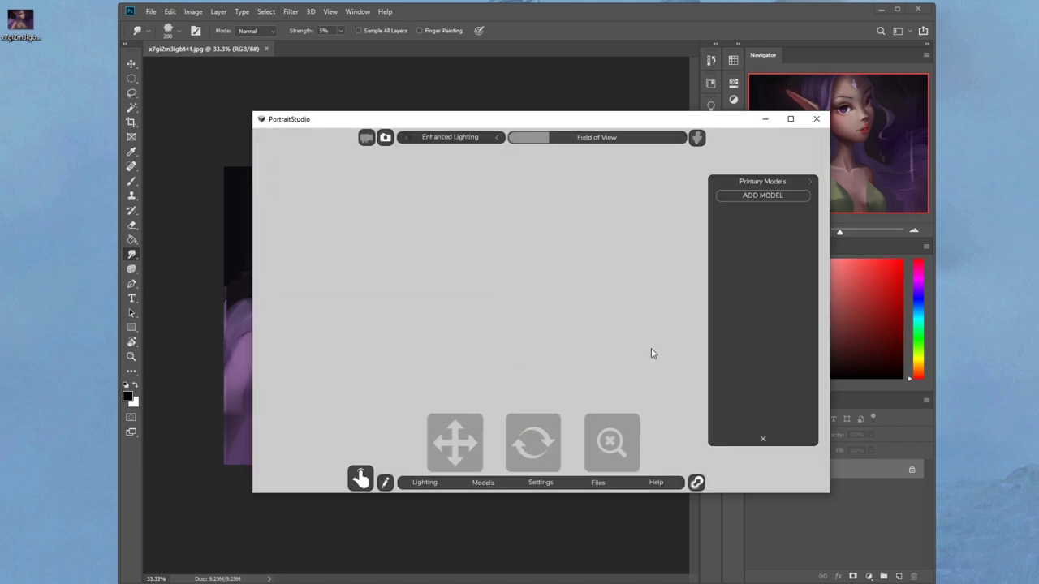
click(777, 197)
click(775, 227)
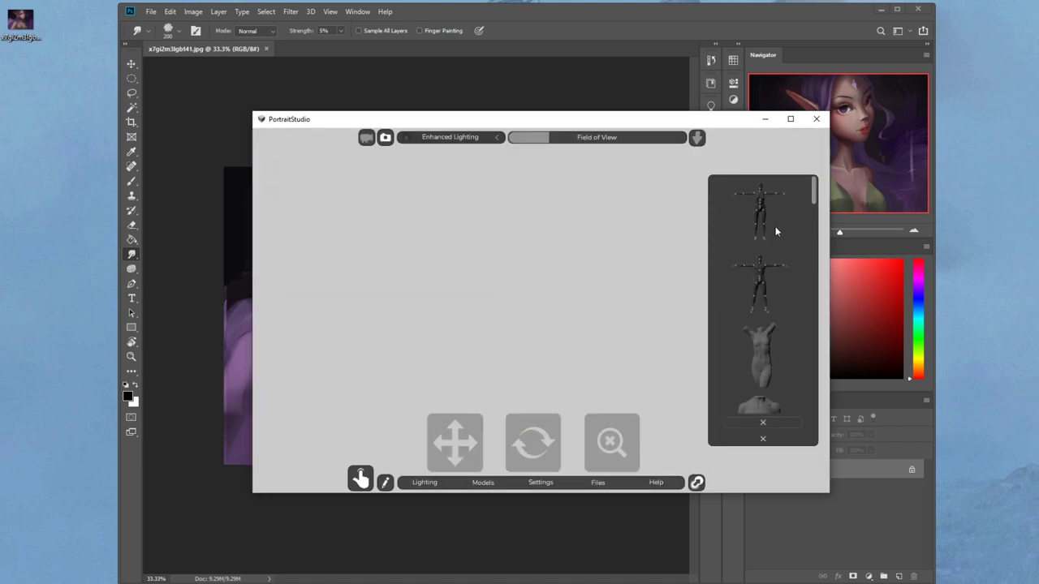
click(763, 209)
Maximize the PortraitStudio window and tilt the mannequin's head upward at its head joint
drag(621, 442, 591, 452)
drag(457, 449, 422, 469)
drag(535, 452, 545, 447)
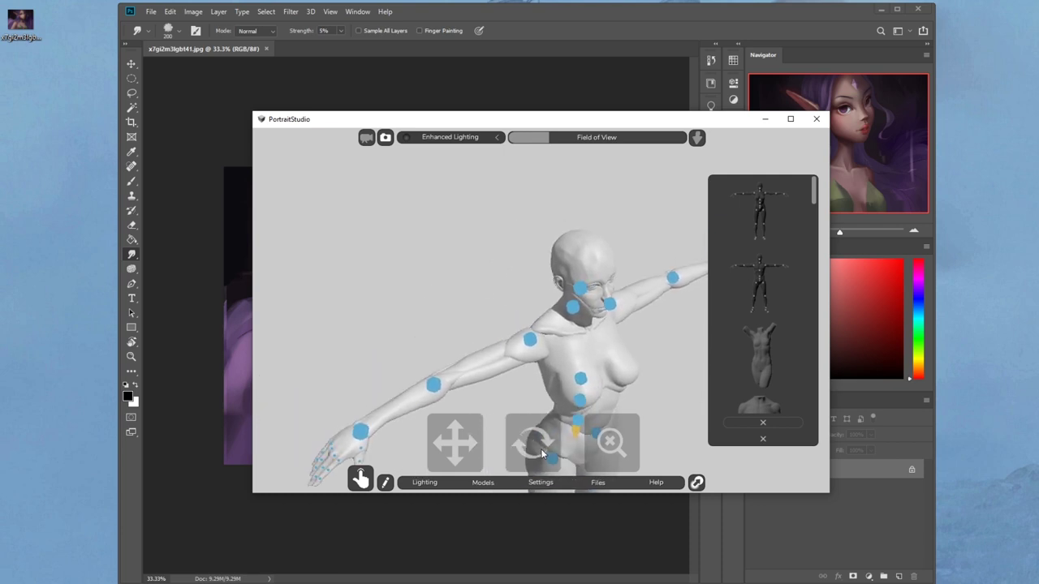
click(790, 119)
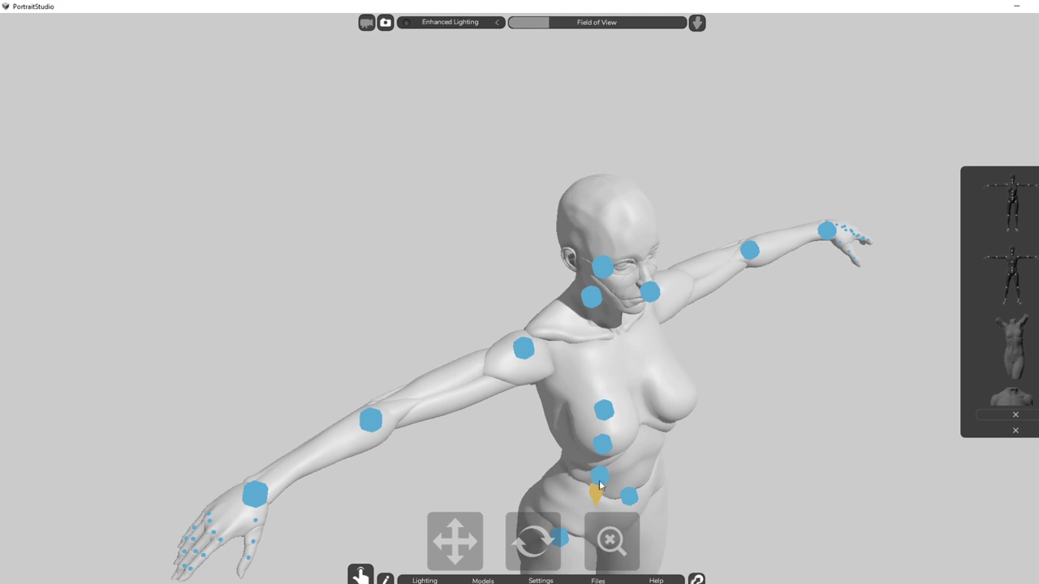
drag(465, 545, 442, 532)
mouse_move(555, 533)
mouse_down()
mouse_move(533, 523)
mouse_move(537, 534)
mouse_up()
click(550, 183)
drag(573, 186, 564, 172)
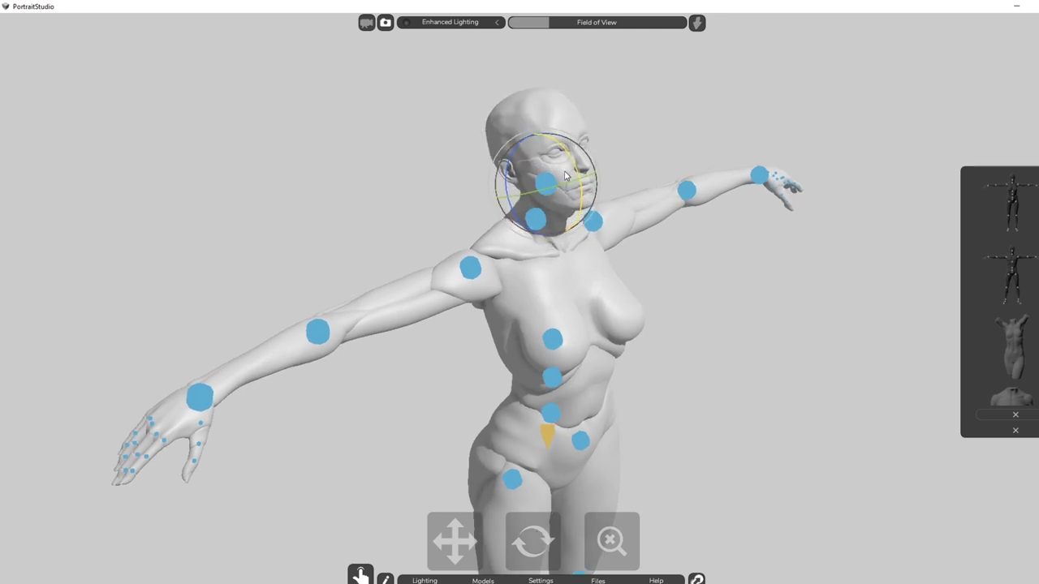
Widen the camera's field of view and frame the mannequin's upper body closely from a raised three-quarter angle
drag(540, 537, 545, 552)
drag(550, 30, 570, 36)
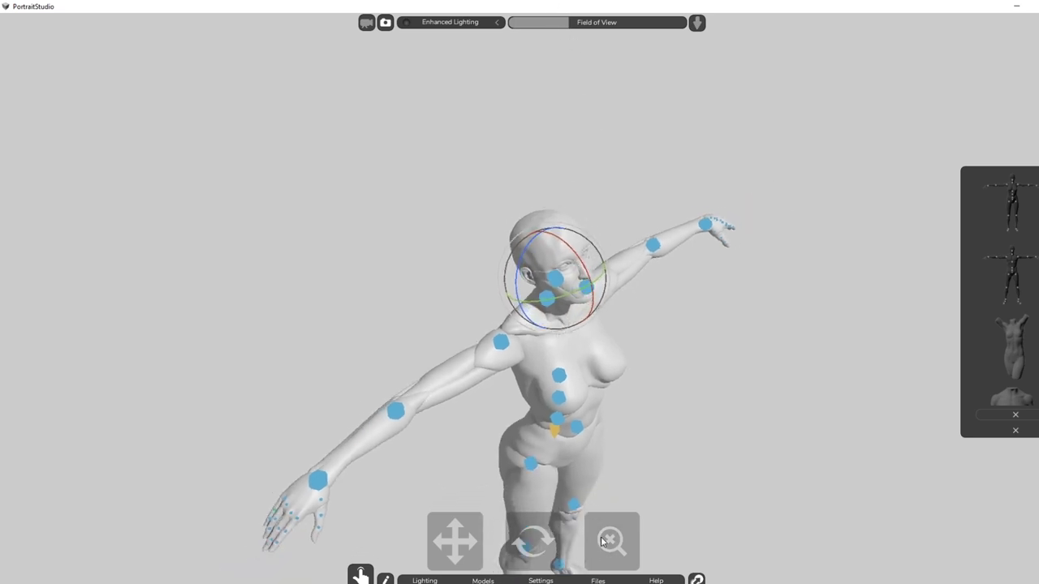
click(607, 540)
drag(605, 541, 613, 539)
Rotate both shoulder joints of the mannequin so its outstretched arms come down beside the torso
click(478, 369)
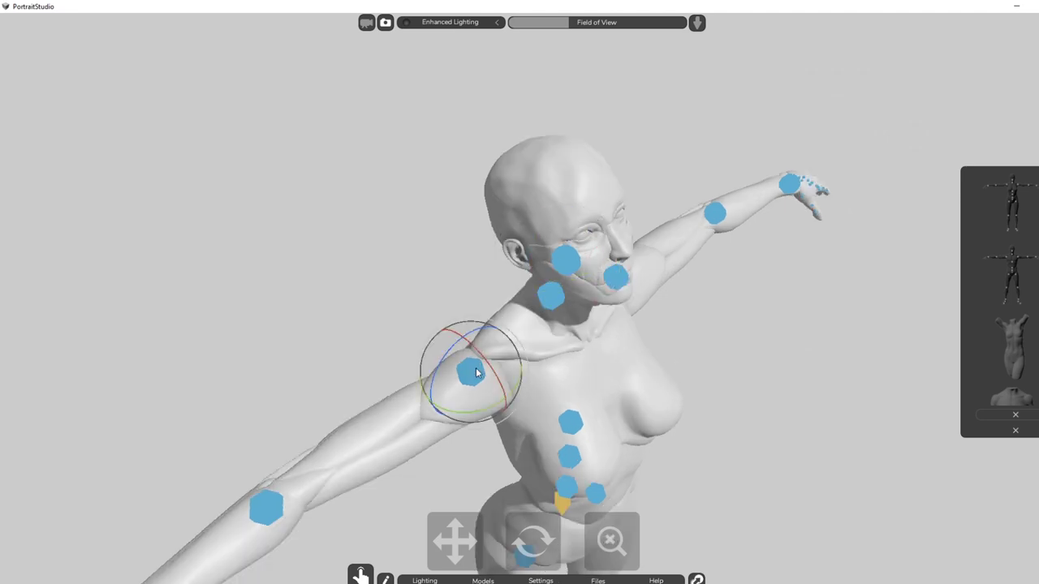
drag(468, 337, 491, 380)
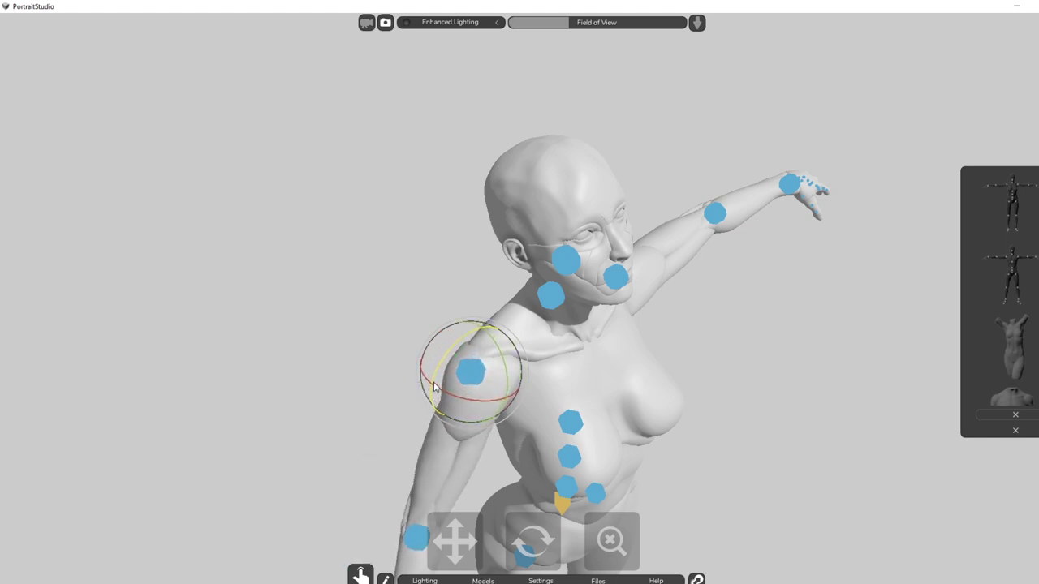
click(617, 278)
drag(593, 264, 639, 214)
click(715, 175)
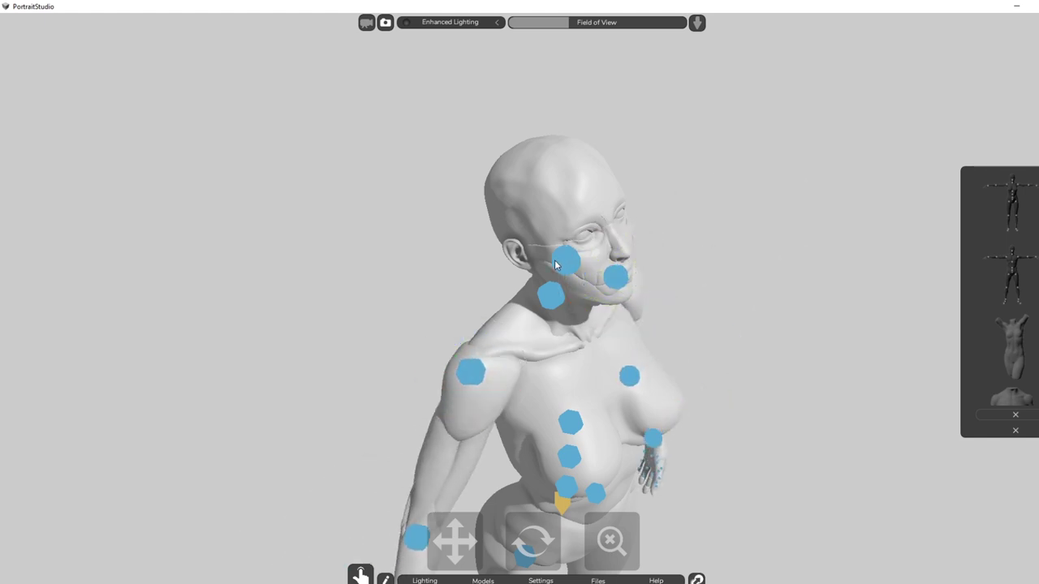
Check the elf painting's pose in Photoshop and return to PortraitStudio
mouse_move(136, 583)
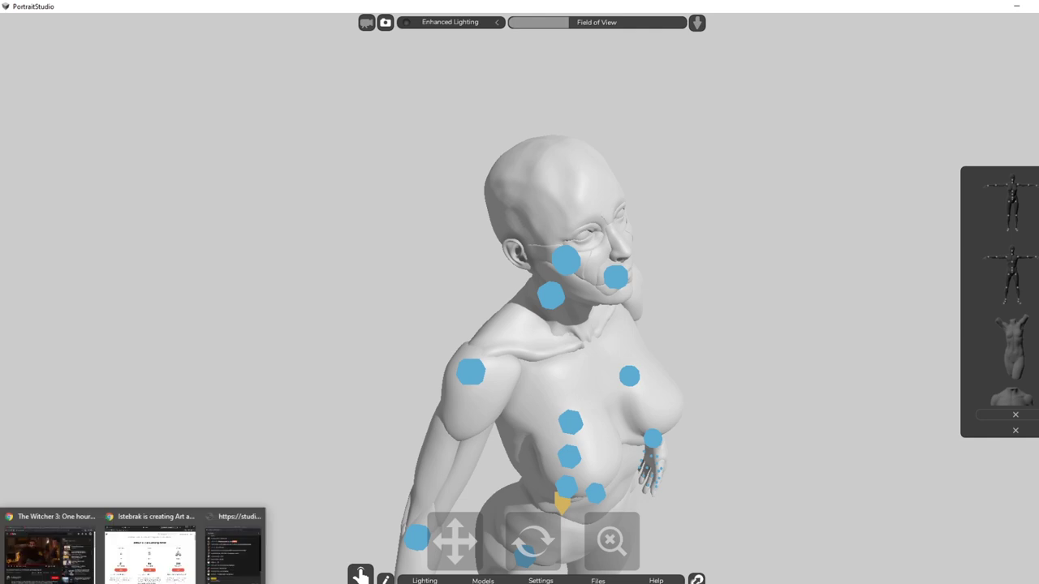
click(110, 583)
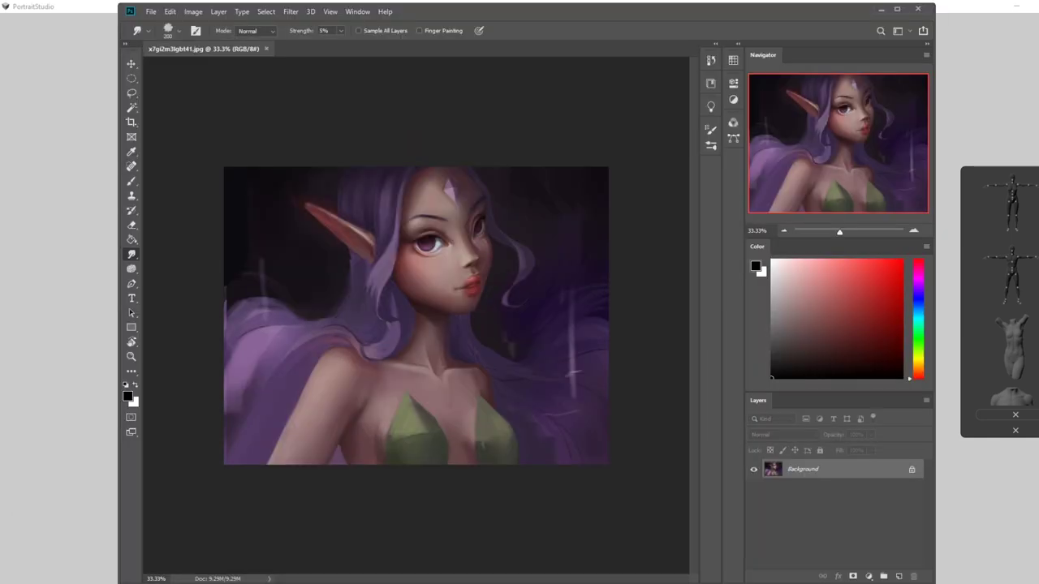
click(110, 583)
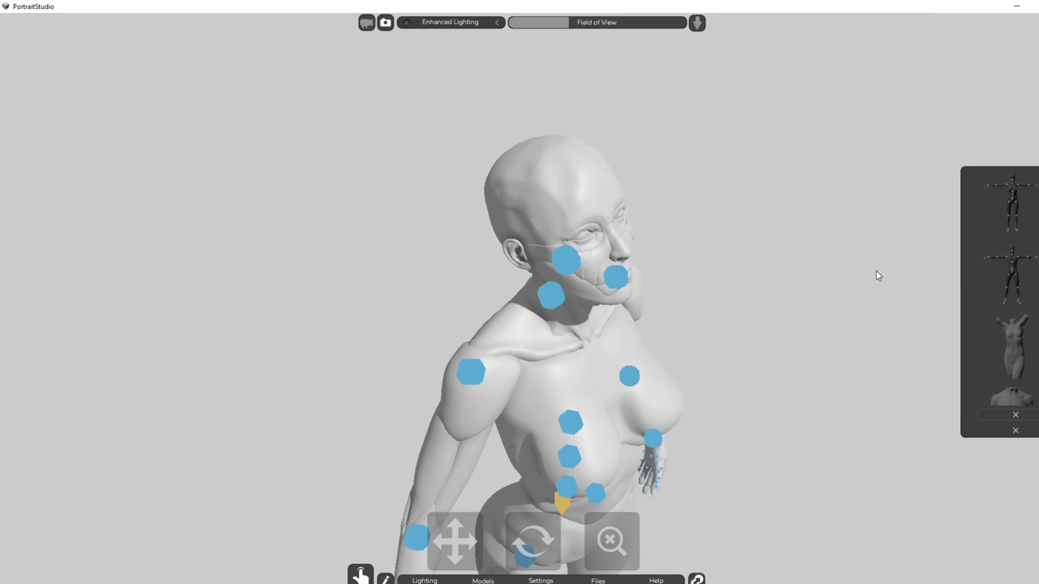
Close the figure library and hide the joint markers of the female mannequin
drag(452, 546, 446, 537)
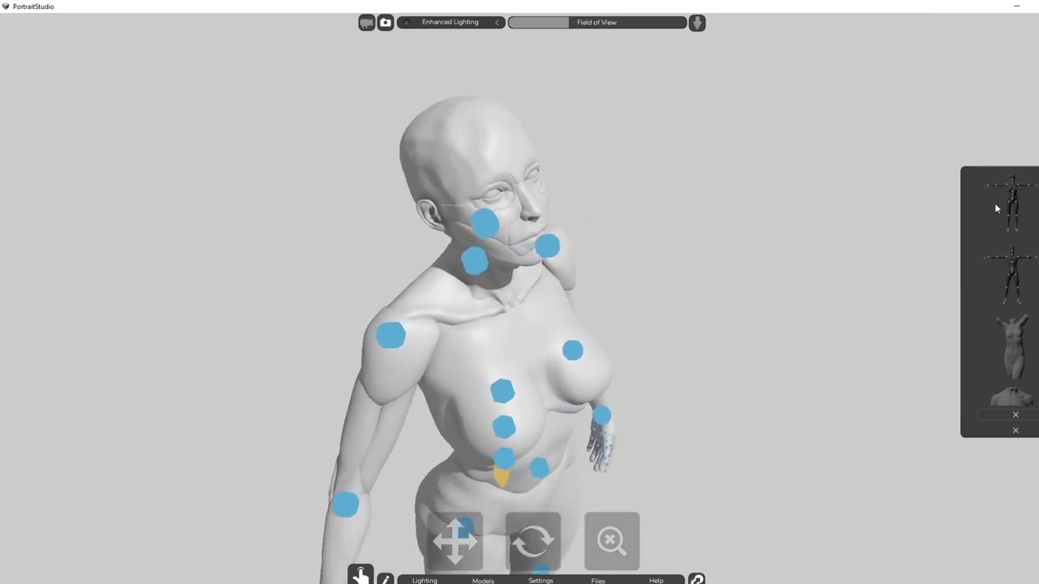
click(1031, 415)
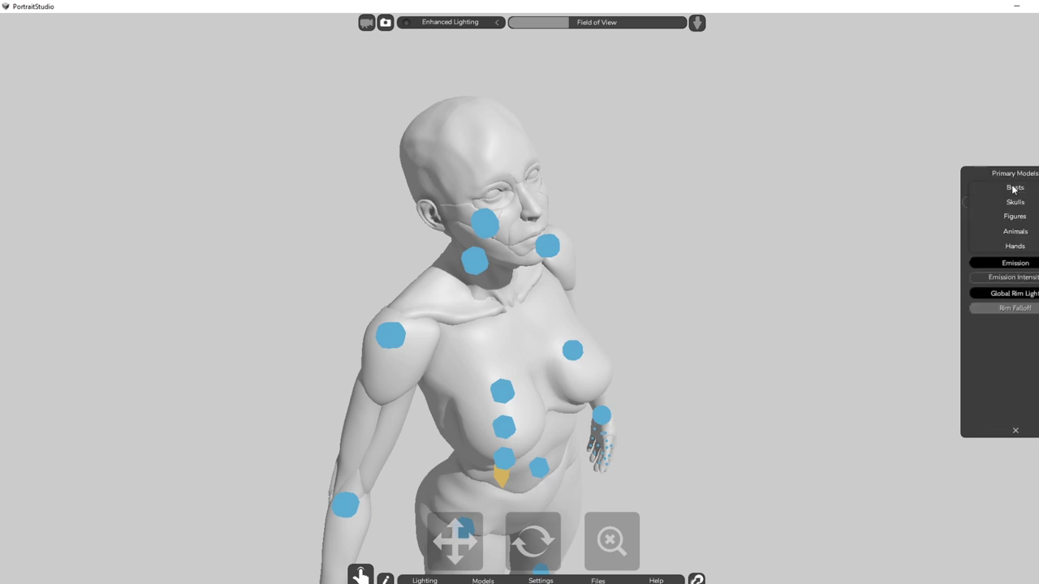
right_click(1025, 208)
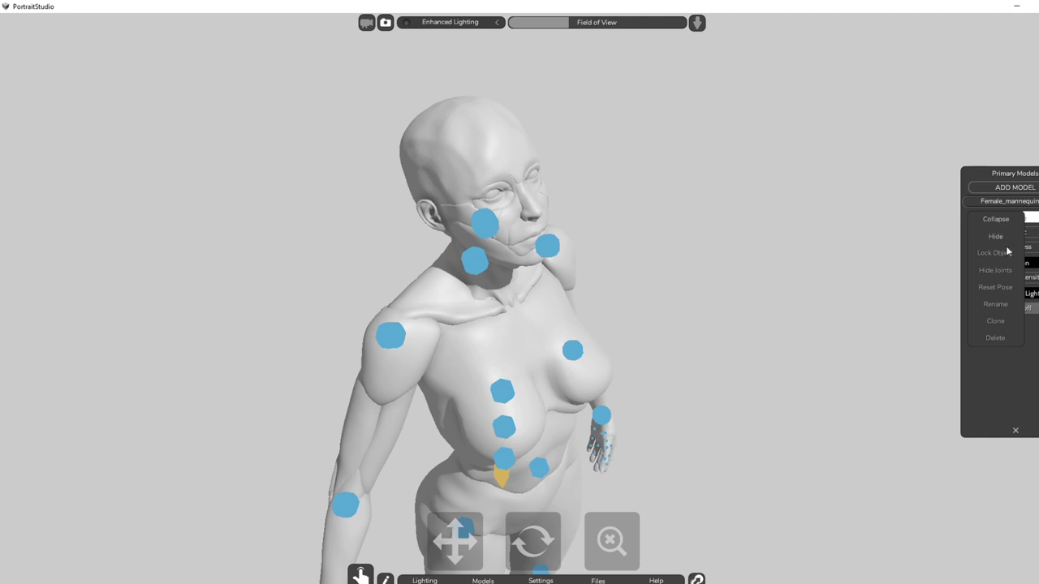
click(1005, 272)
Turn and tilt the mannequin's head sideways toward the shoulder to follow the painting's pose, and deselect it
drag(541, 549, 552, 541)
click(534, 226)
mouse_move(533, 225)
mouse_down()
mouse_move(544, 213)
mouse_move(553, 221)
mouse_up()
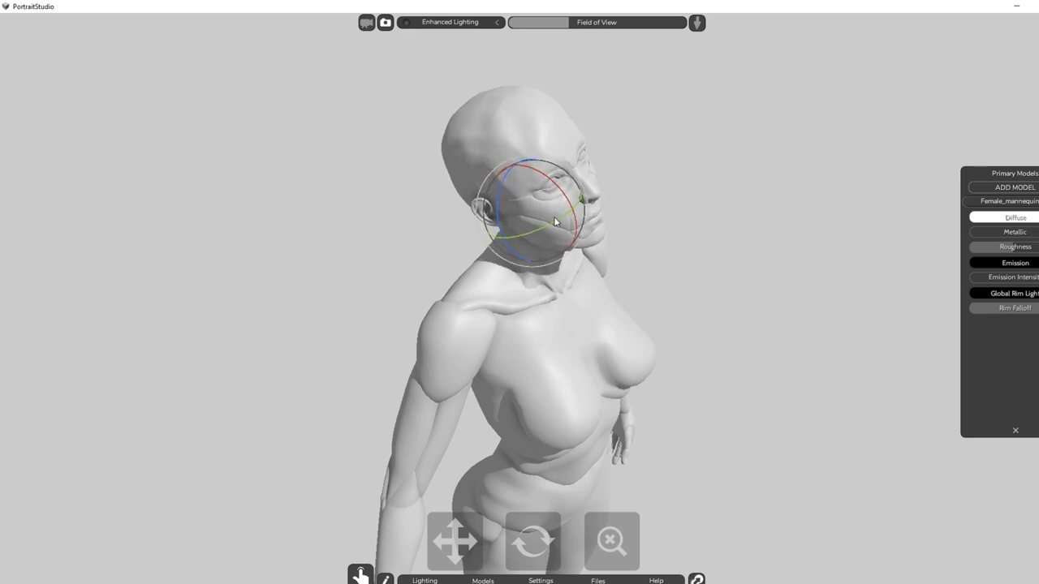
drag(499, 200, 564, 195)
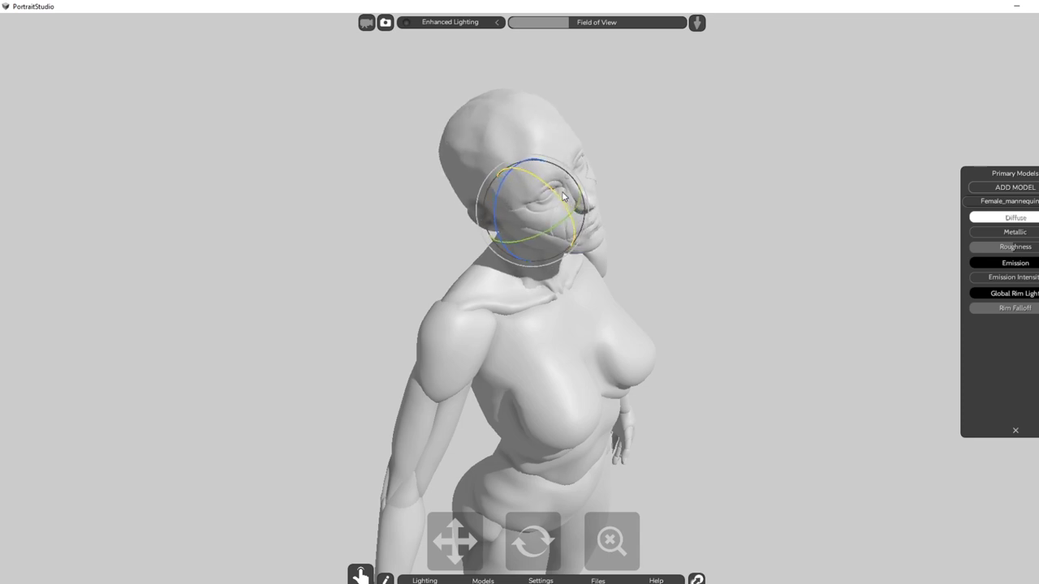
drag(497, 214, 497, 214)
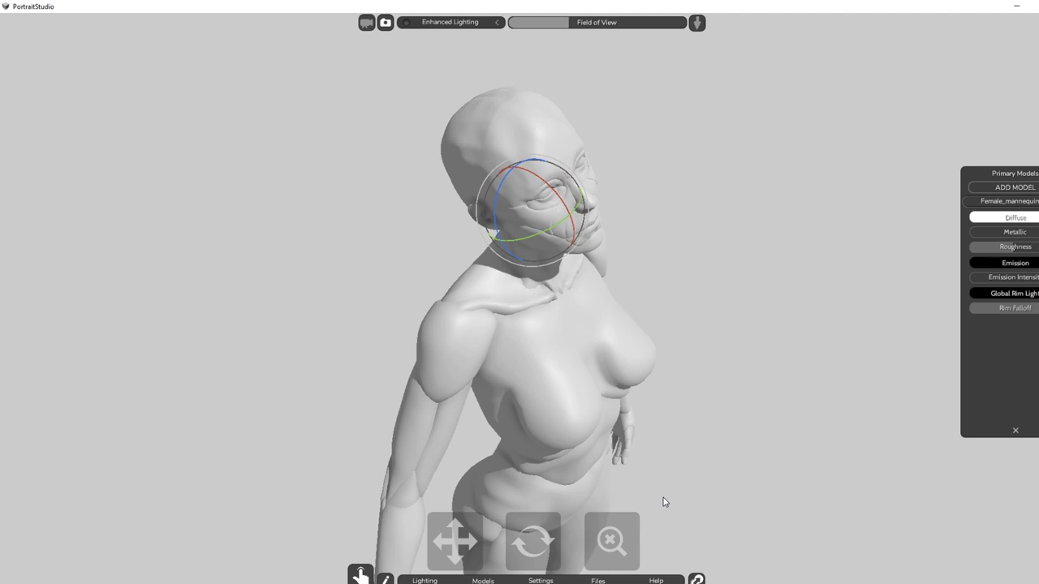
click(742, 254)
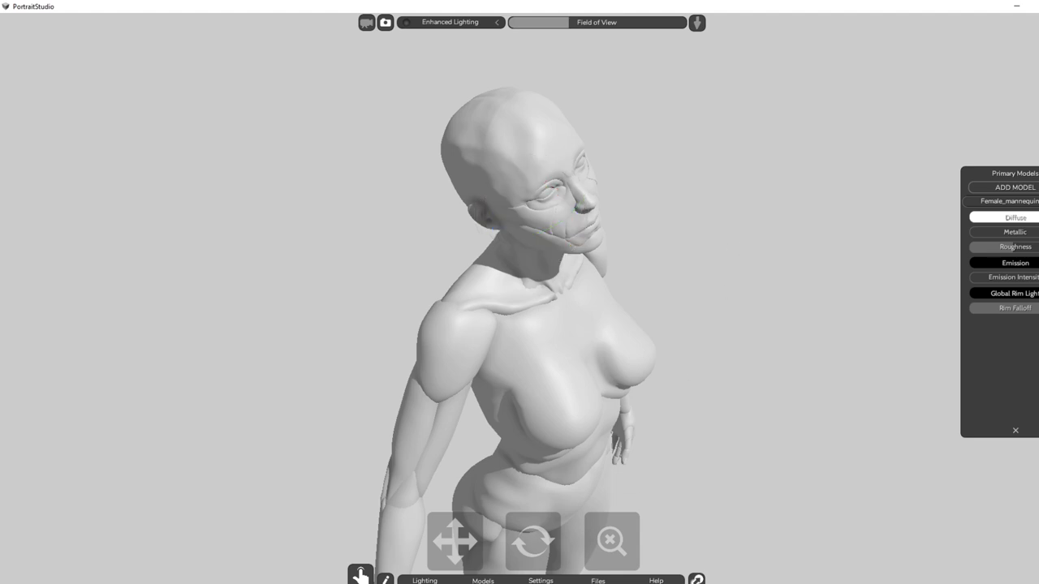
Compare the mannequin's head and shoulder pose with the elf painting in Photoshop
key(alt+Tab)
key(alt+Tab)
key(alt+Tab)
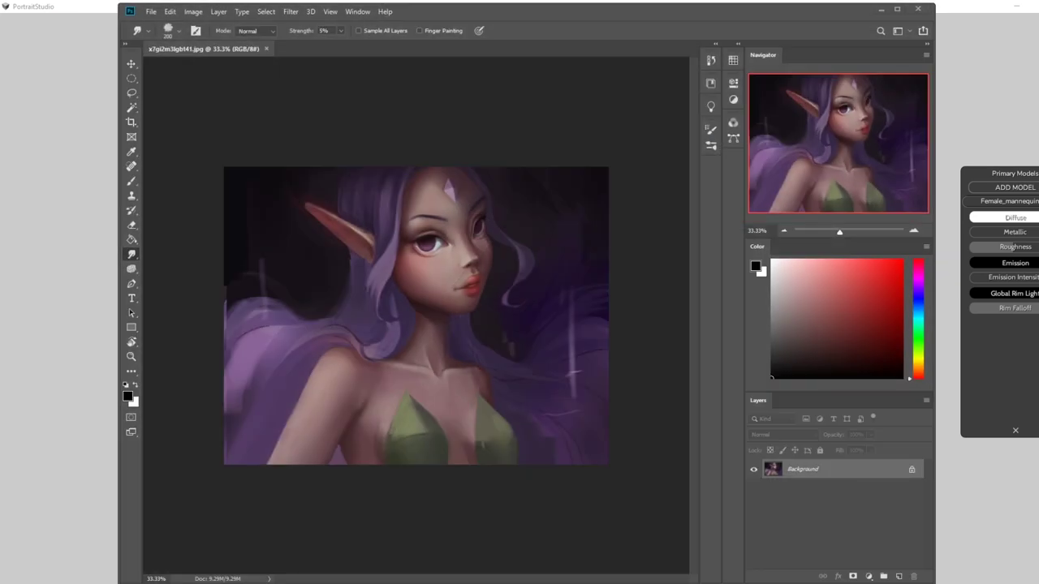
key(alt+Tab)
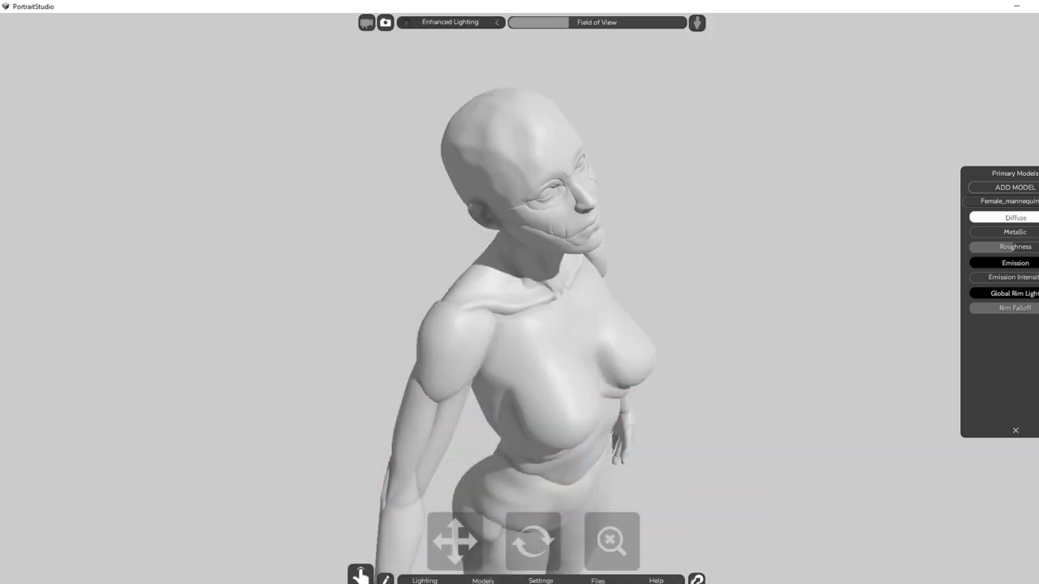
Redirect the light across the mannequin's face and torso, and compare its shading with the elf painting in Photoshop
mouse_move(548, 421)
mouse_down()
mouse_move(561, 355)
mouse_move(507, 371)
mouse_move(537, 373)
mouse_move(514, 399)
mouse_move(626, 301)
mouse_move(644, 301)
mouse_move(622, 344)
mouse_move(633, 331)
mouse_move(634, 343)
mouse_up()
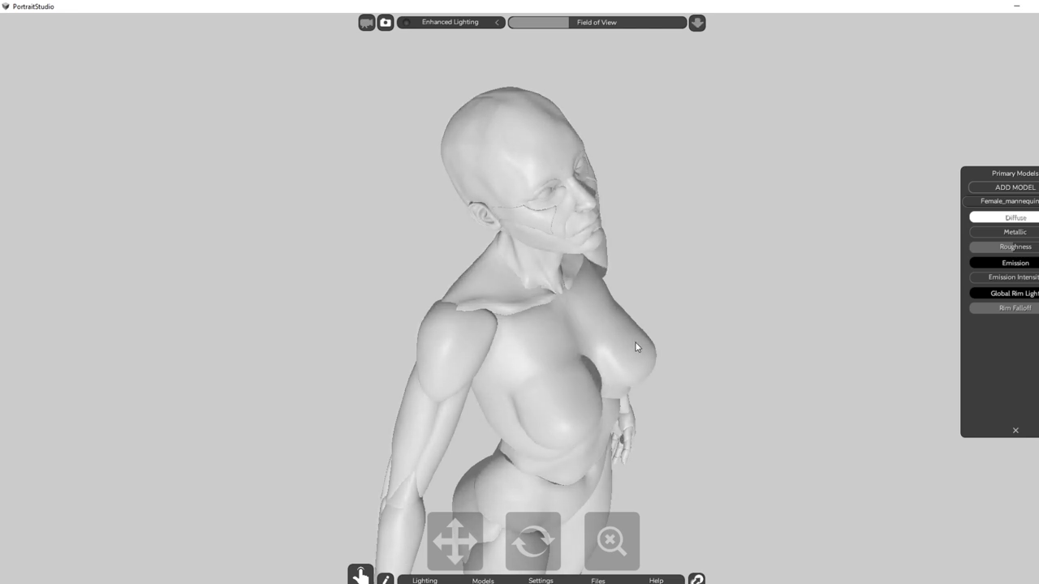
key(alt+Tab)
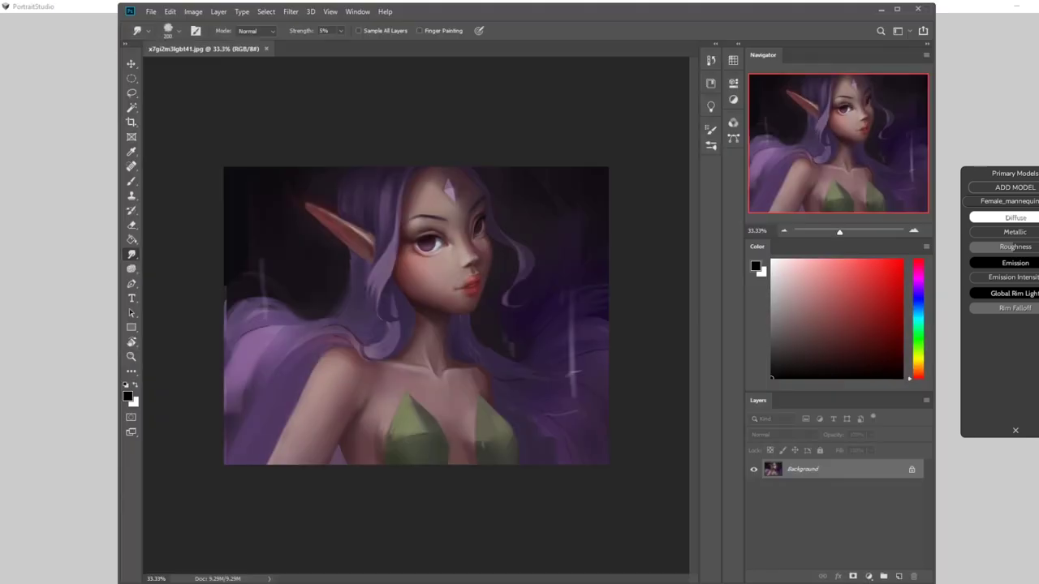
key(alt+Tab)
key(alt+Tab)
key(alt+Tab)
key(alt+Tab)
key(alt+Tab)
key(alt+Tab)
key(alt+Tab)
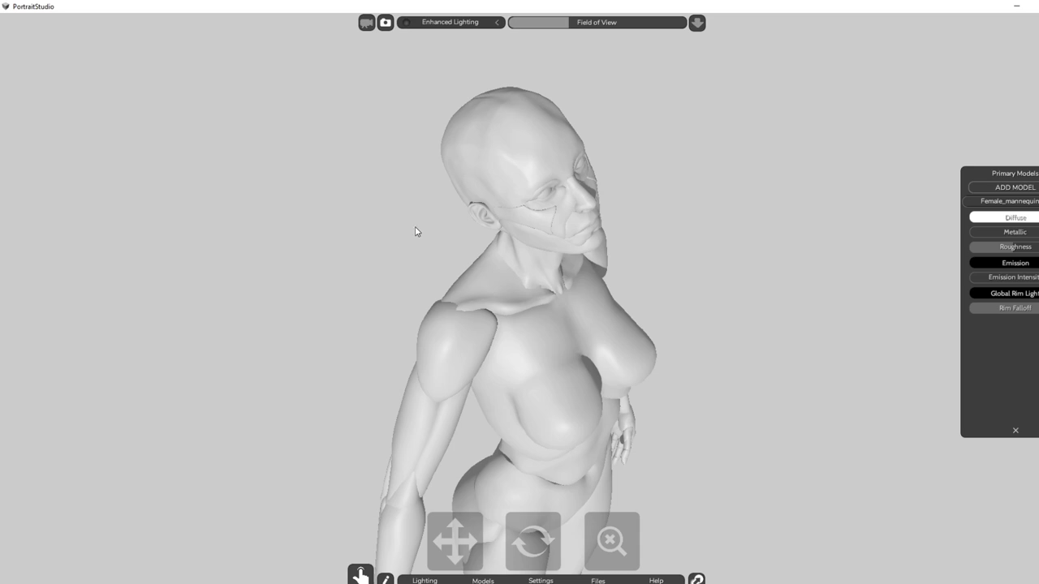
Refine the rotation of the mannequin's head to follow the painting's pose, and deselect it
click(537, 219)
drag(560, 230, 544, 227)
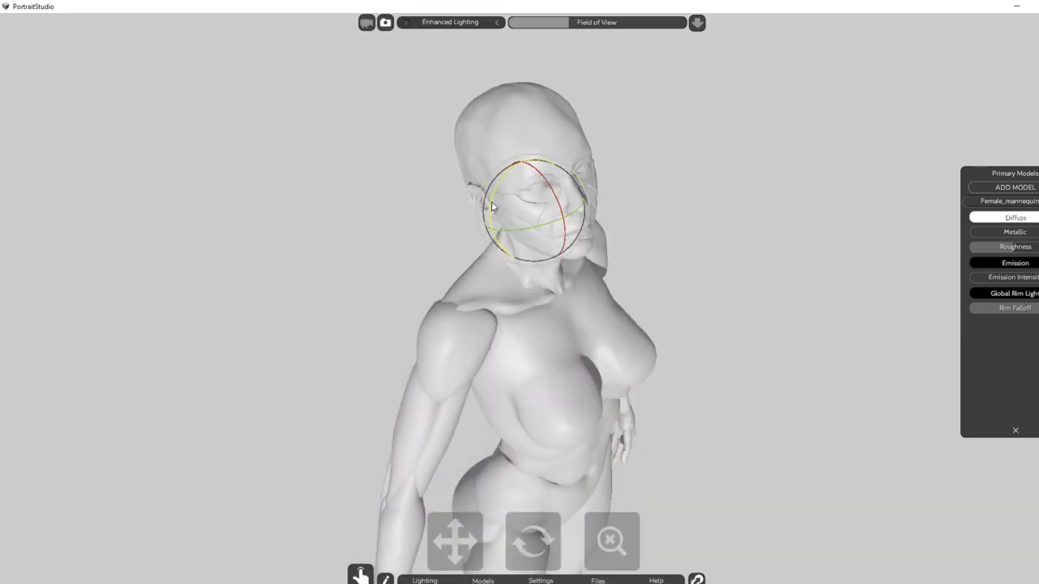
drag(491, 207, 527, 237)
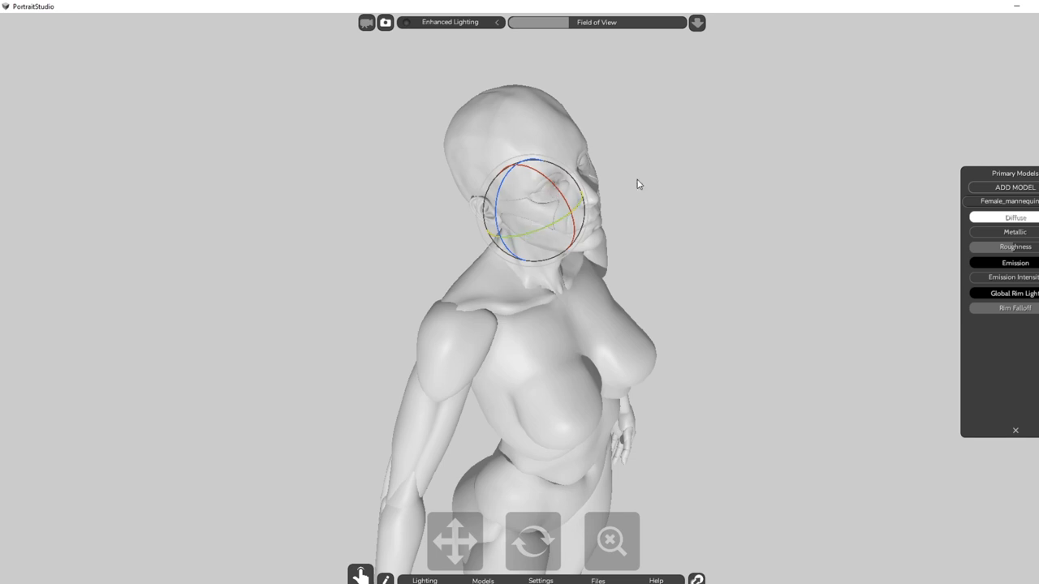
click(769, 178)
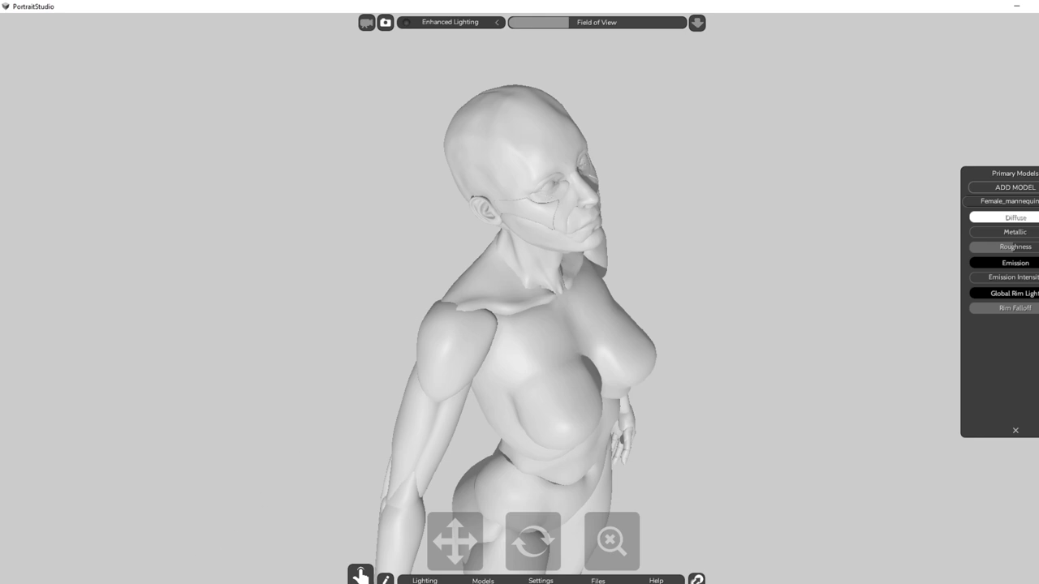
Switch to Photoshop, maximize its window, and convert the elf painting's Background into the regular layer Layer 0
mouse_move(157, 583)
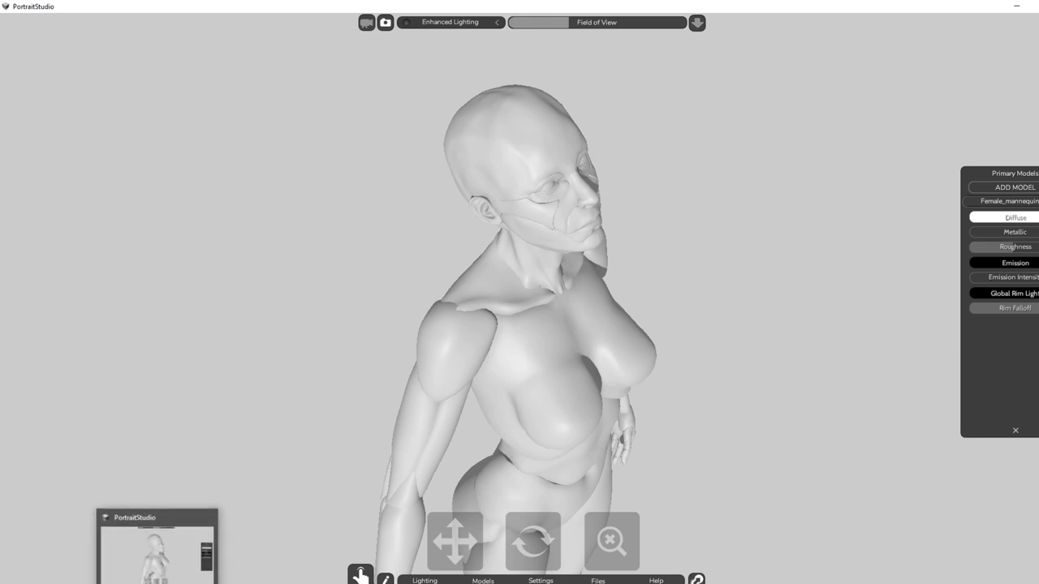
click(157, 583)
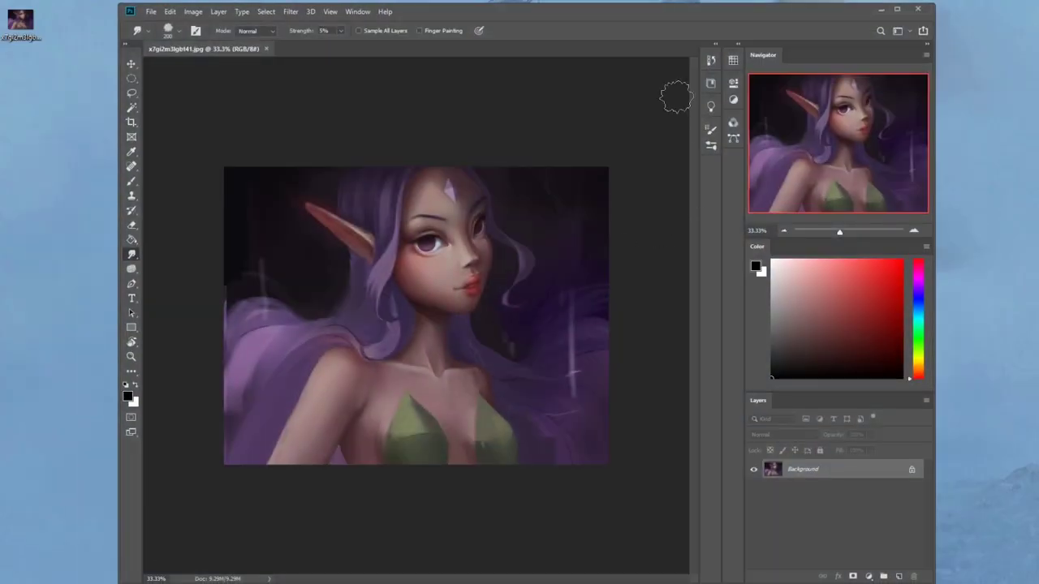
double_click(668, 14)
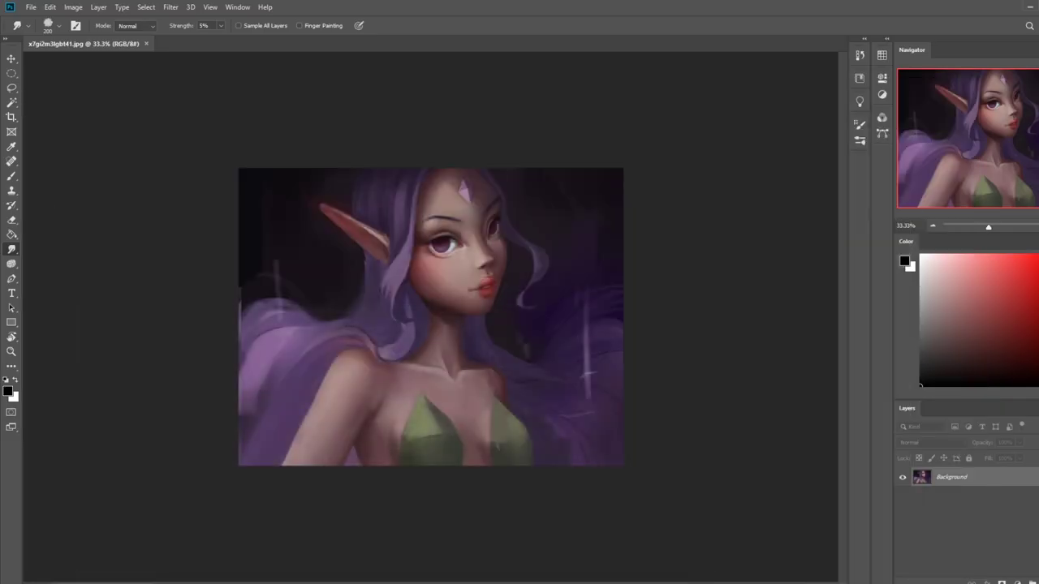
double_click(975, 480)
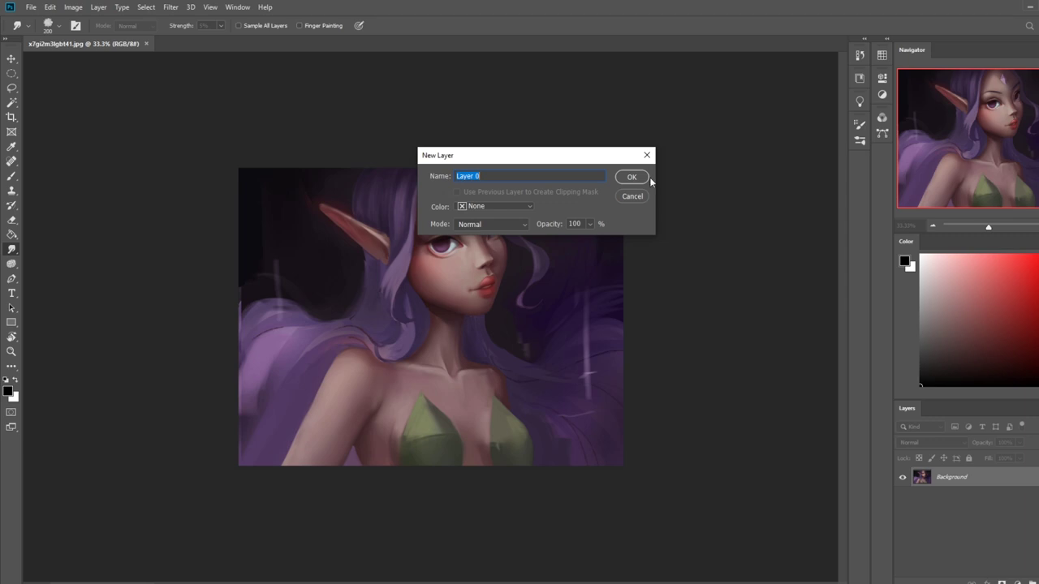
click(638, 178)
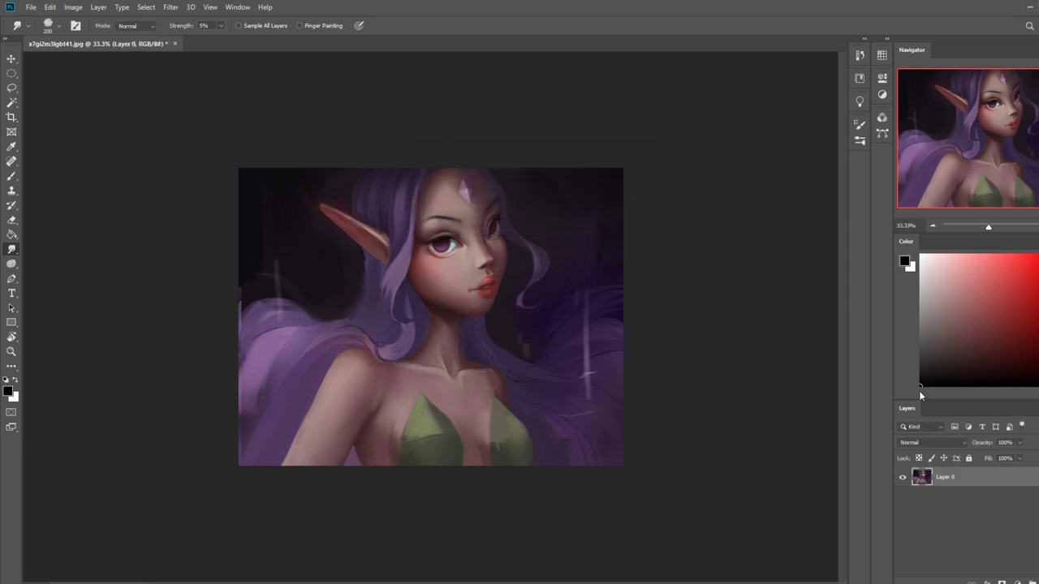
Check the painting's values in grayscale by filling a new layer with red and setting its blend mode to Color
key(g)
click(504, 259)
click(451, 281)
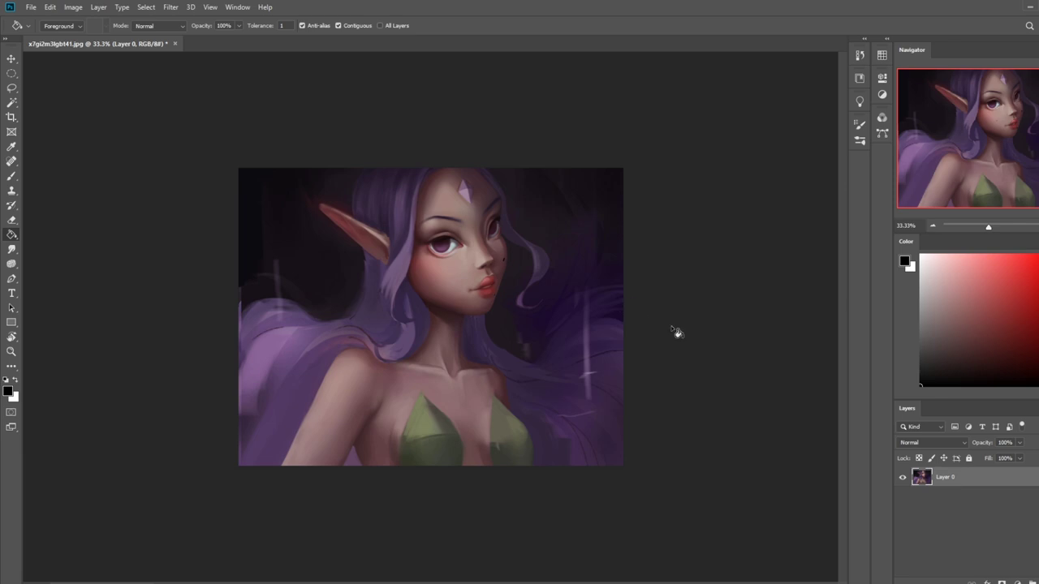
click(1038, 581)
click(1037, 255)
click(445, 263)
click(925, 443)
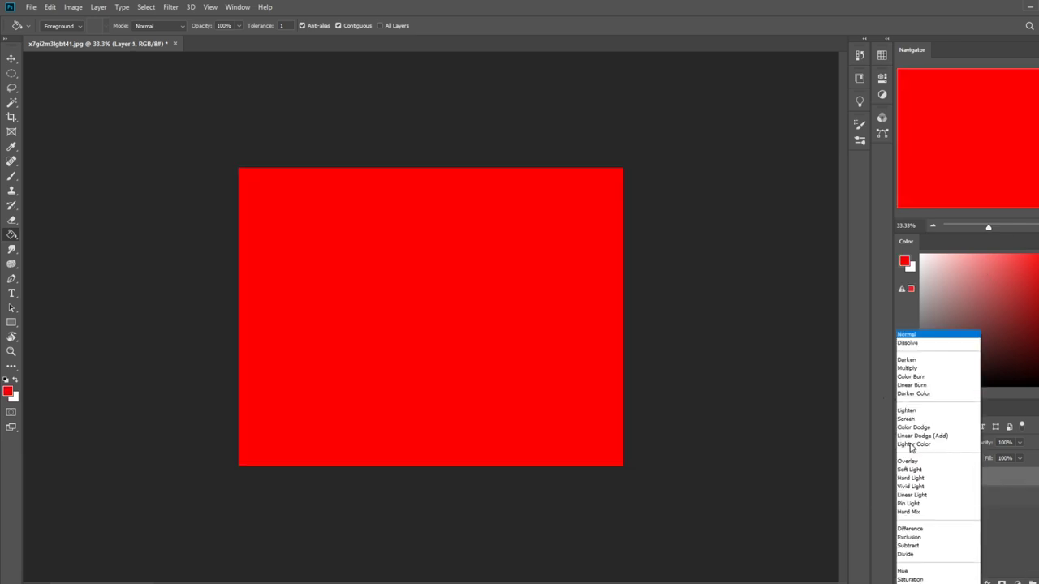
click(923, 574)
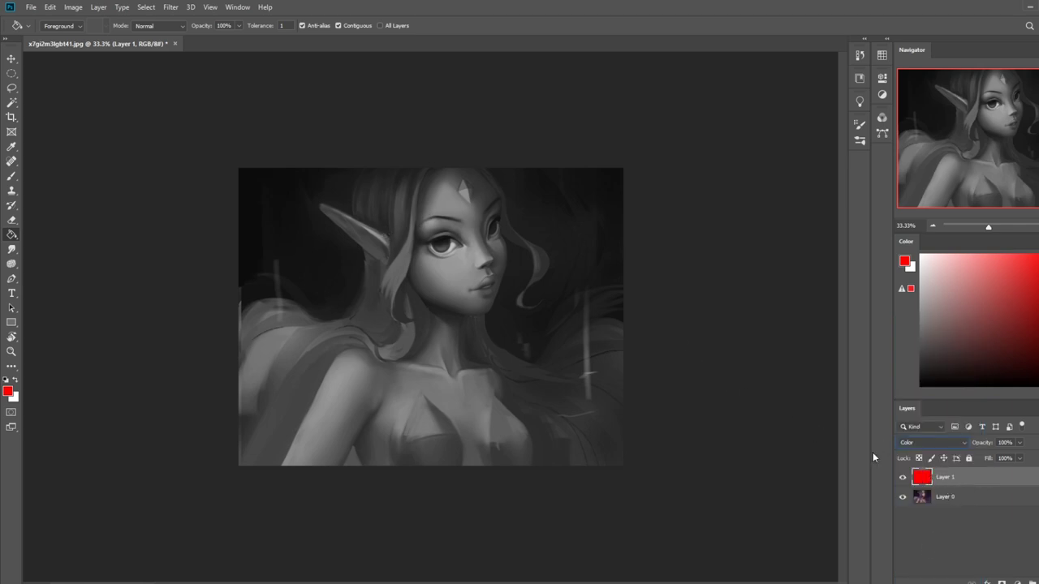
Delete the red layer, add a blank layer above the painting, and enlarge the brush to 1100 px
key(Delete)
key(ctrl+shift+alt+n)
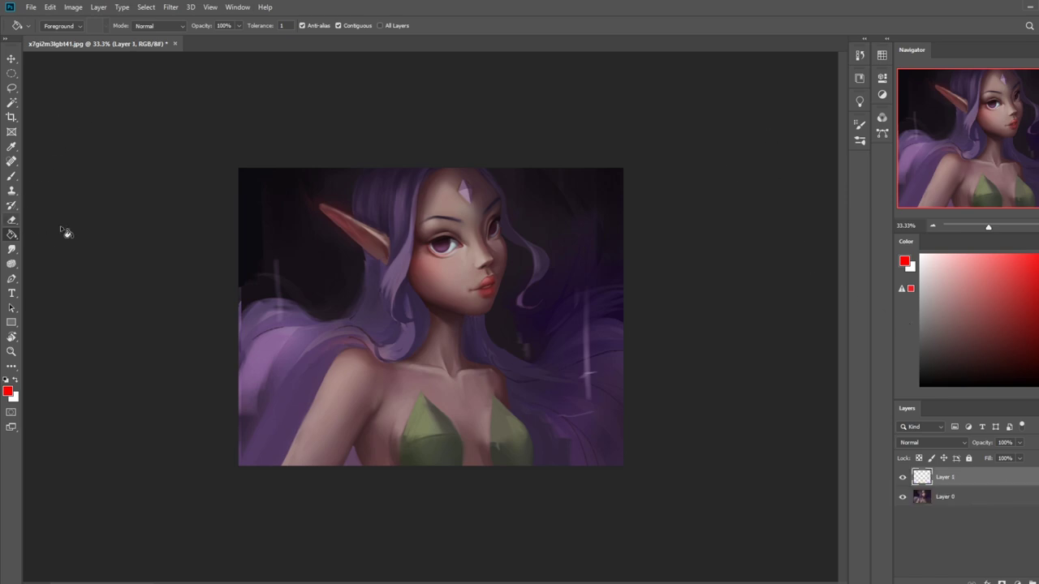
key(b)
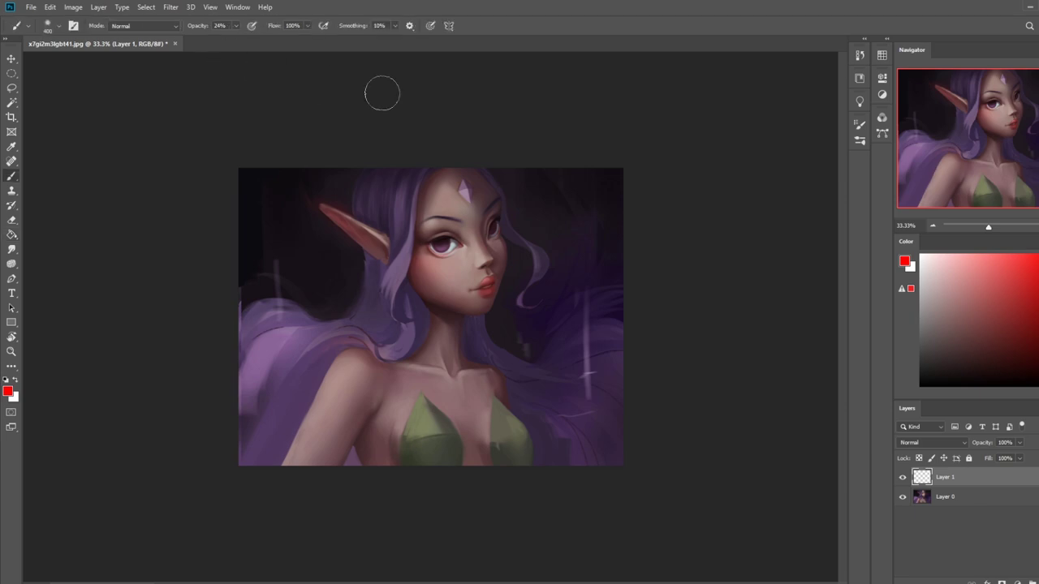
key(bracketright)
key(bracketright)
key(bracketright)
key(bracketright)
key(bracketright)
key(bracketright)
key(bracketright)
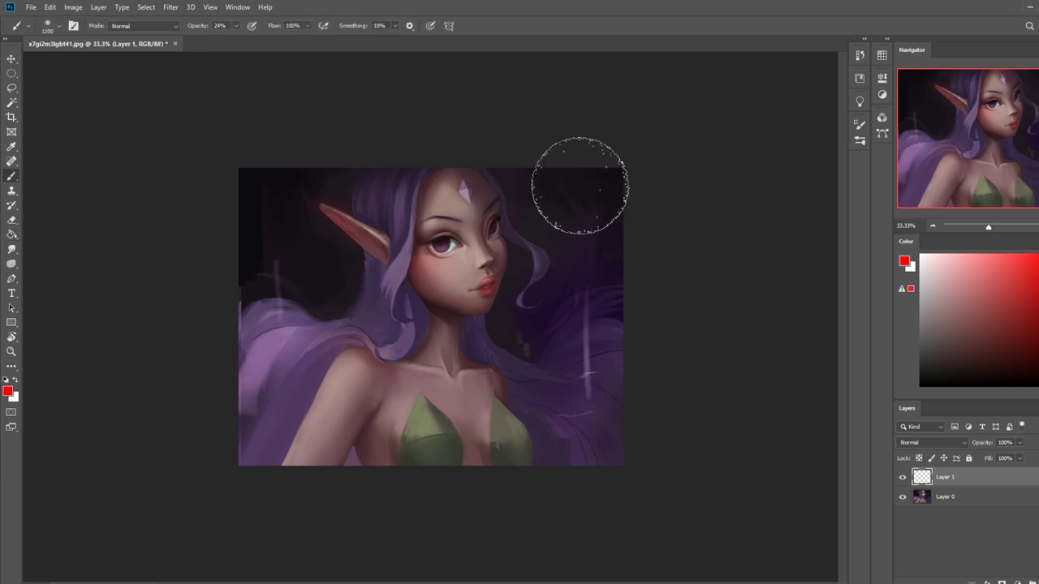
Lasso the elf's head on Layer 0, cut it onto its own layer, and hide that layer
key(l)
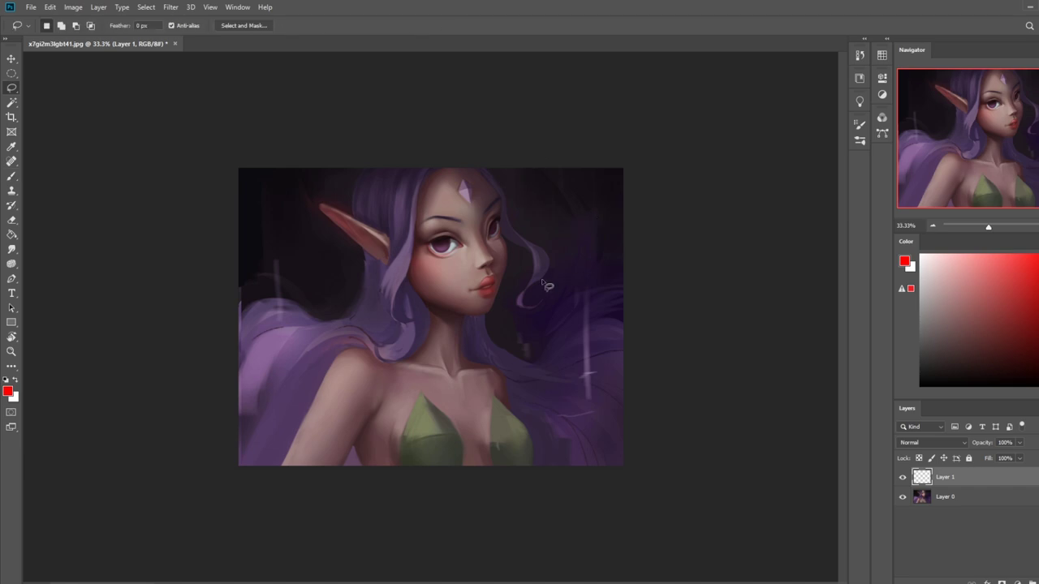
click(959, 495)
mouse_move(507, 313)
mouse_down()
mouse_move(320, 264)
mouse_move(396, 102)
mouse_move(589, 240)
mouse_move(534, 297)
mouse_up()
key(Delete)
key(ctrl+v)
click(903, 497)
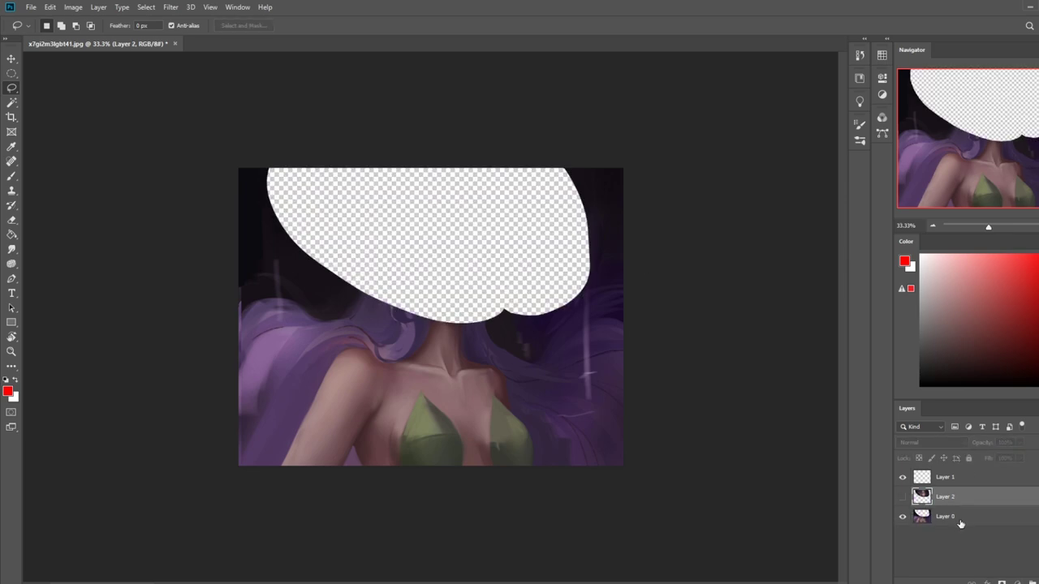
Lasso the neck, shoulders and torso on Layer 0 and copy them to a new layer
click(946, 517)
key(v)
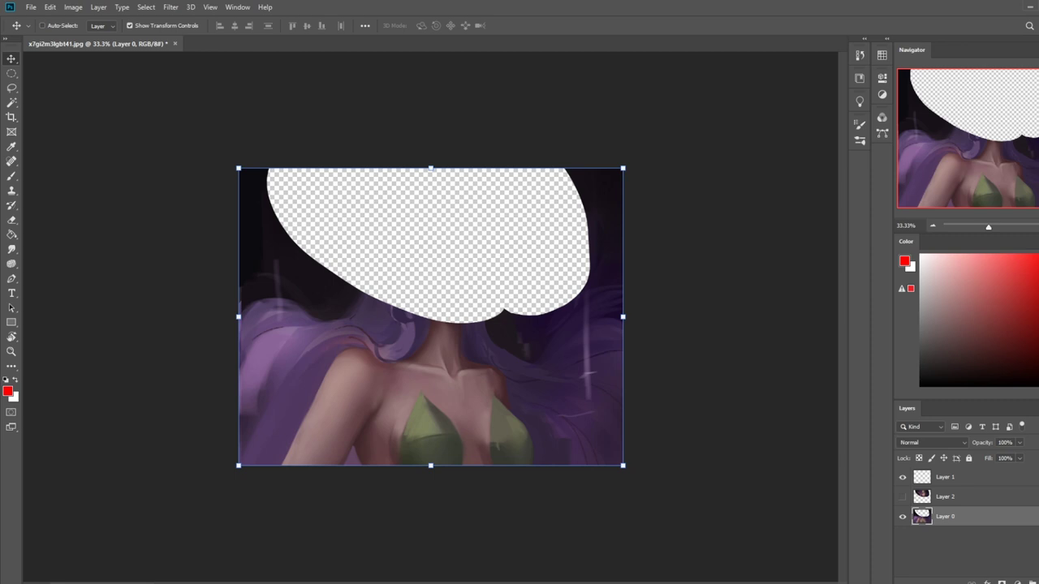
key(l)
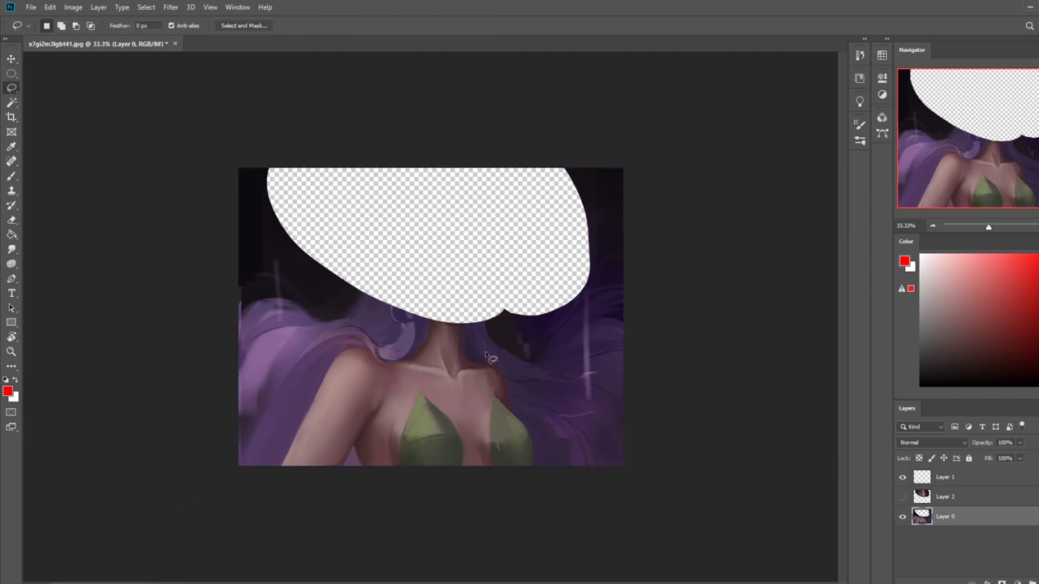
mouse_move(519, 340)
mouse_down()
mouse_move(340, 355)
mouse_move(277, 452)
mouse_move(509, 483)
mouse_move(521, 373)
mouse_move(358, 329)
mouse_move(248, 467)
mouse_up()
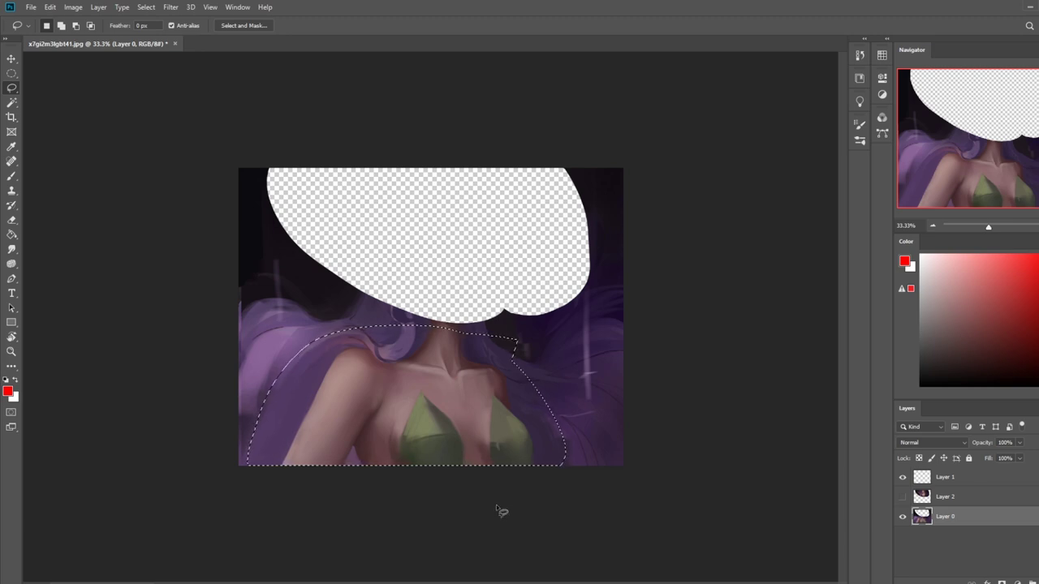
key(ctrl+j)
Distort the copied torso by raising its far upper corner and stretching its far lower corner outward, and apply the transform
key(v)
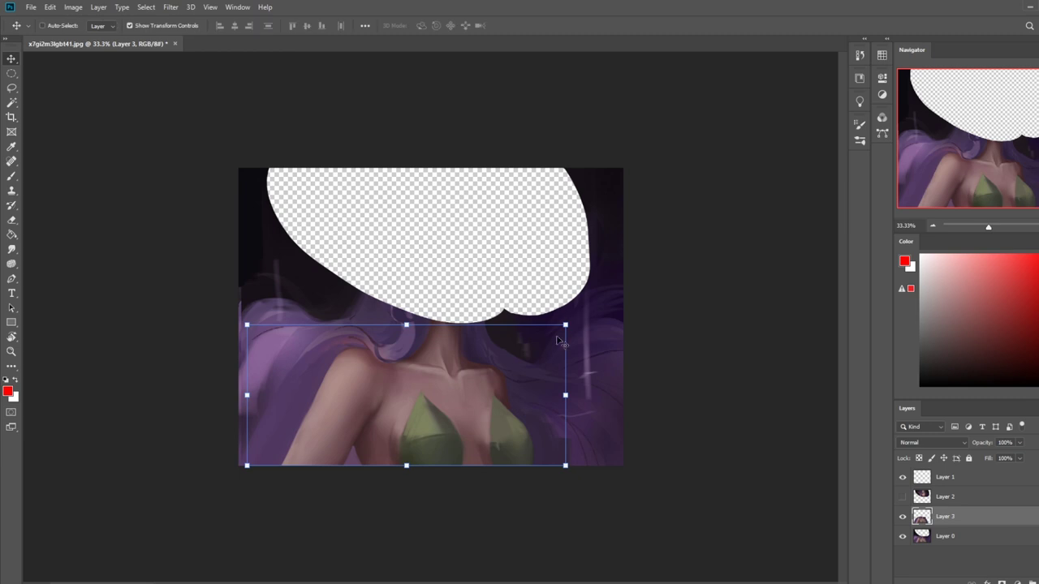
drag(566, 325, 565, 285)
drag(565, 465, 611, 465)
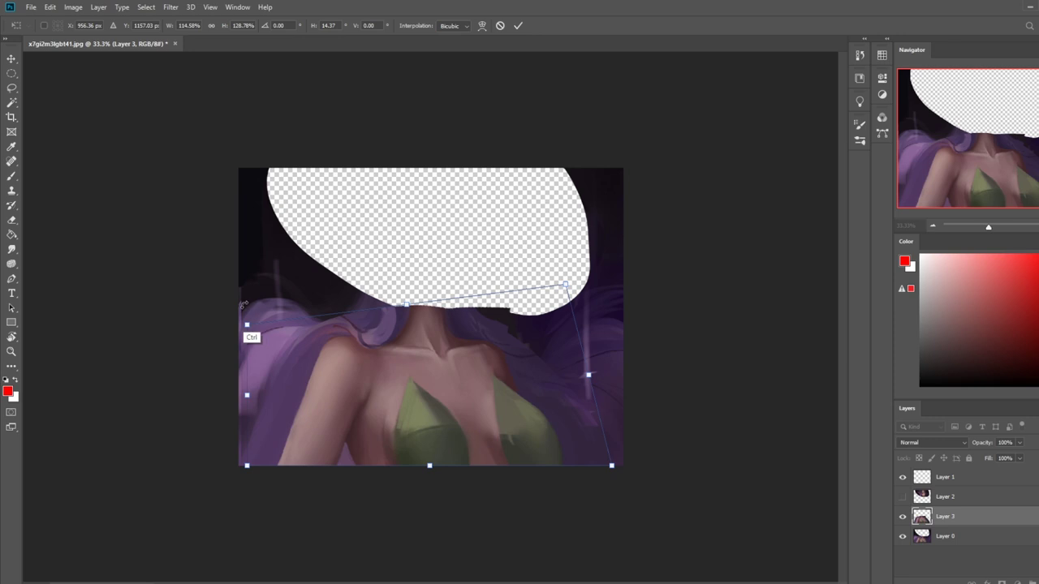
drag(246, 328, 247, 337)
click(519, 26)
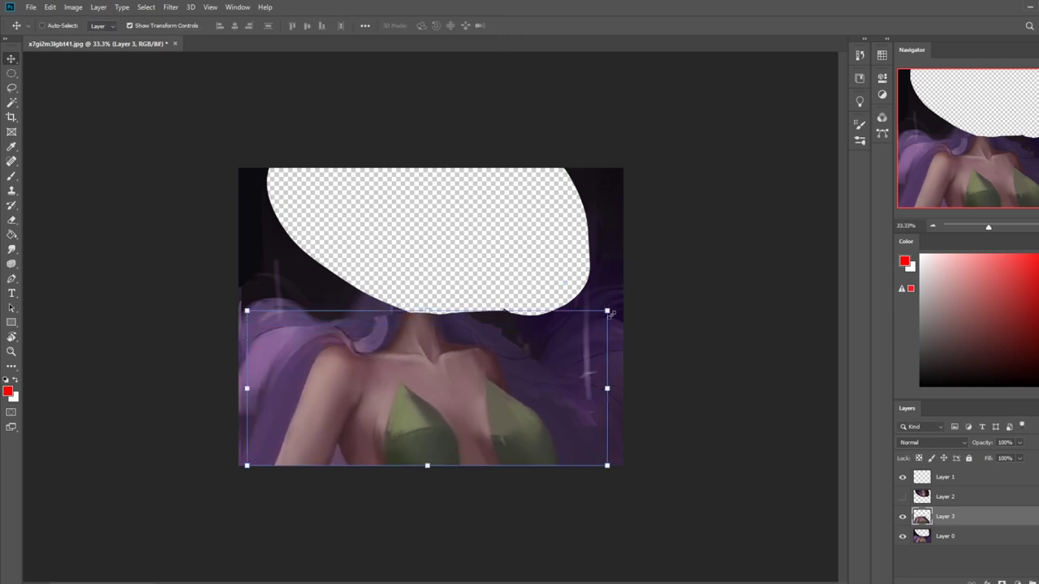
Distort the torso copy again to raise the far shoulder and skew the shoulder line, and apply the transform
drag(610, 311, 607, 274)
drag(610, 370, 609, 352)
drag(247, 312, 242, 311)
click(518, 25)
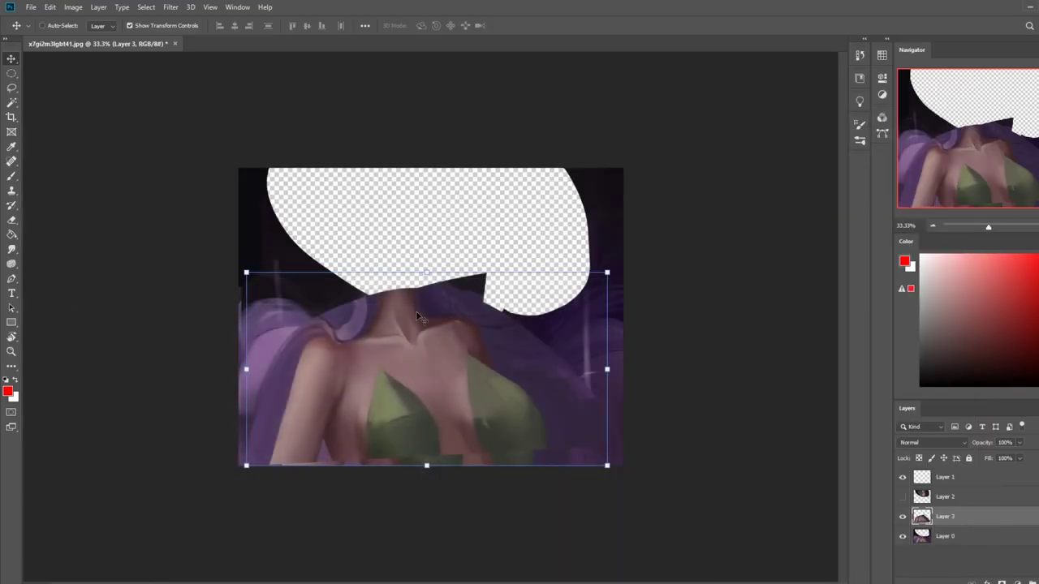
Choose the brush labelled 80 from the Dry-Oil Brushes set for painting on the torso layer
key(b)
right_click(494, 317)
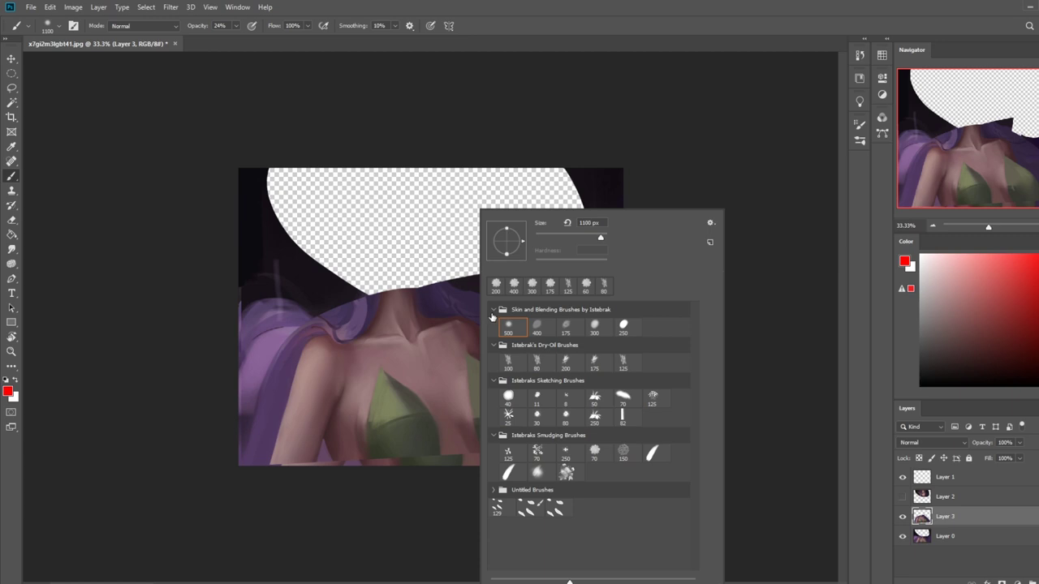
click(535, 364)
click(714, 155)
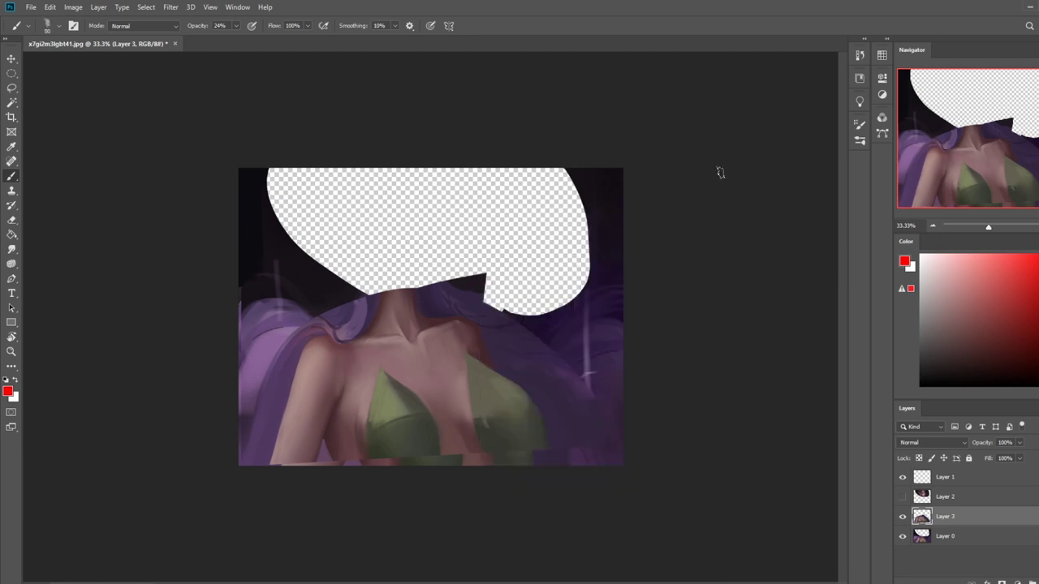
key(ctrl+minus)
key(ctrl+minus)
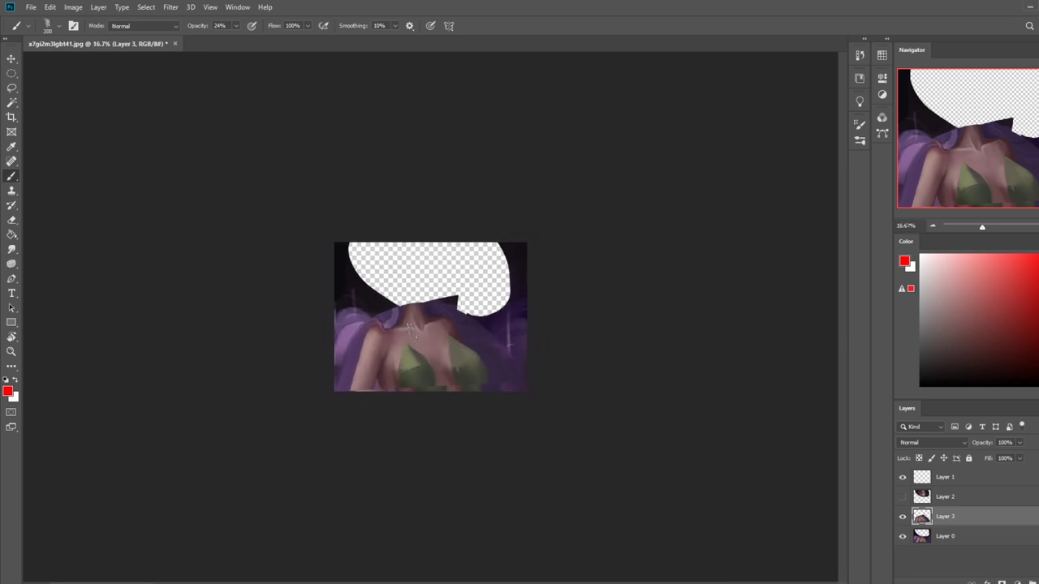
Switch to PortraitStudio, capture a screenshot of the posed mannequin, and minimize its window
drag(444, 7, 541, 20)
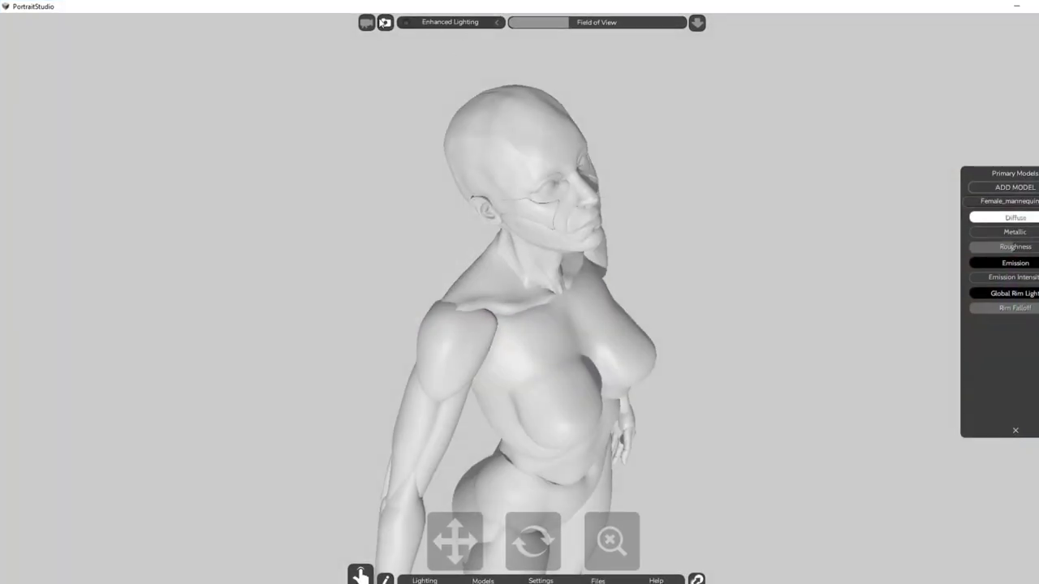
drag(781, 9, 668, 97)
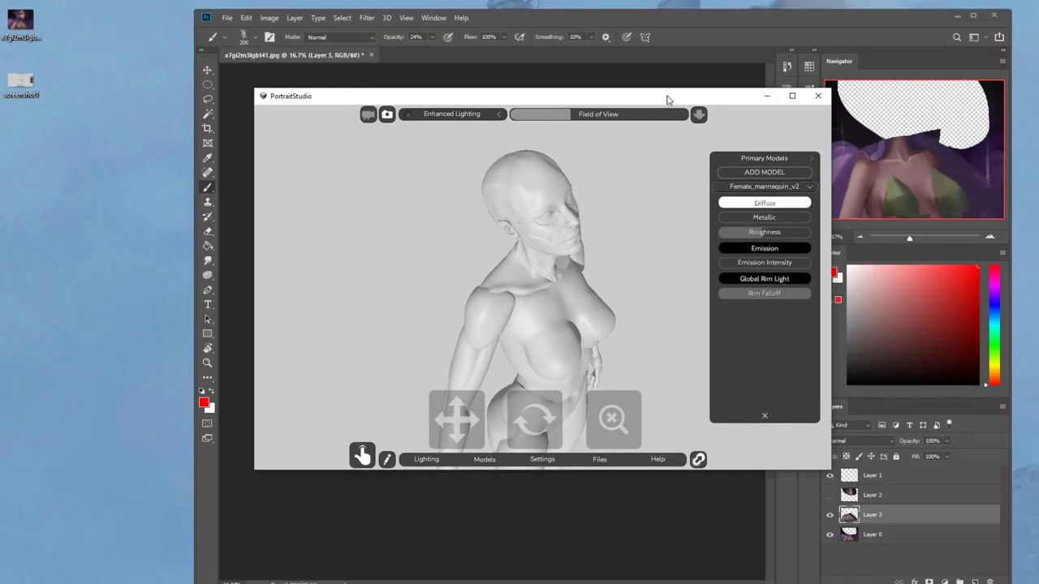
click(766, 95)
Open screenshot1.png in Photoshop, crop its sides in to the mannequin, and save and close the image
drag(29, 79, 430, 55)
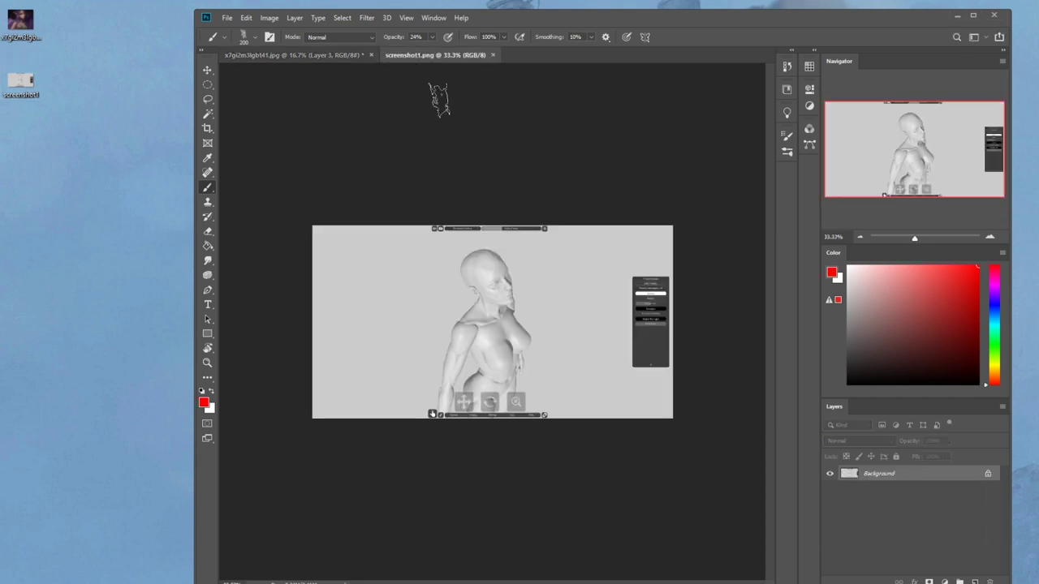
key(c)
drag(308, 320, 371, 319)
drag(617, 325, 572, 332)
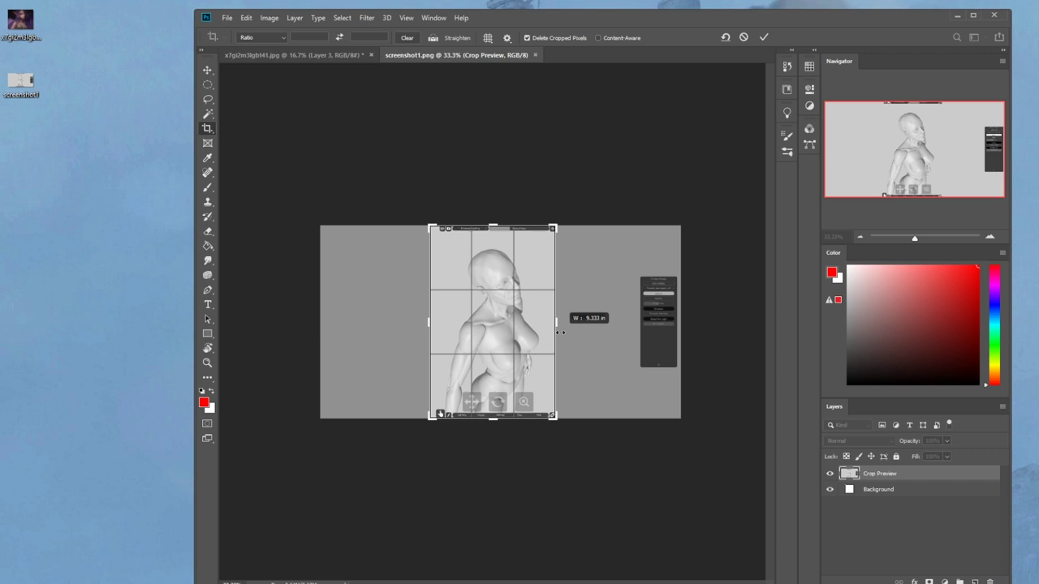
key(Return)
click(498, 55)
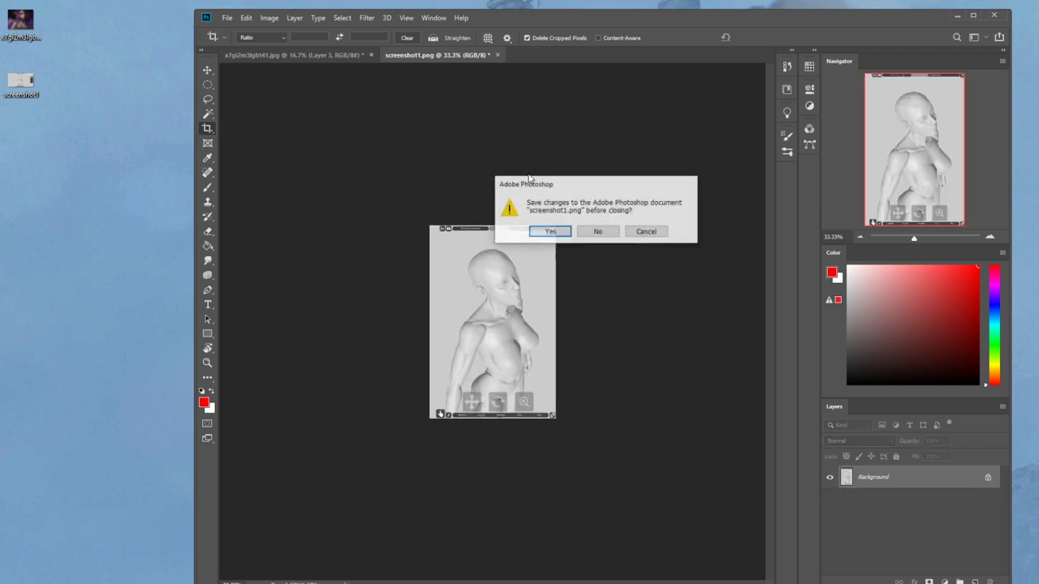
click(550, 230)
Open the cropped screenshot1.png in the image viewer, enlarge it, and arrange it beside the Photoshop window
double_click(20, 82)
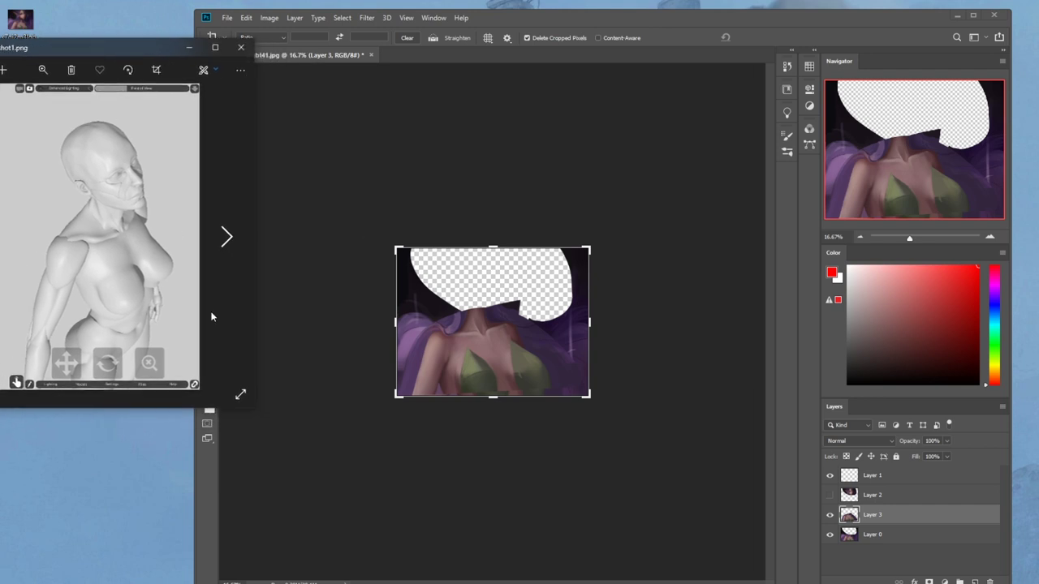
drag(254, 409, 255, 503)
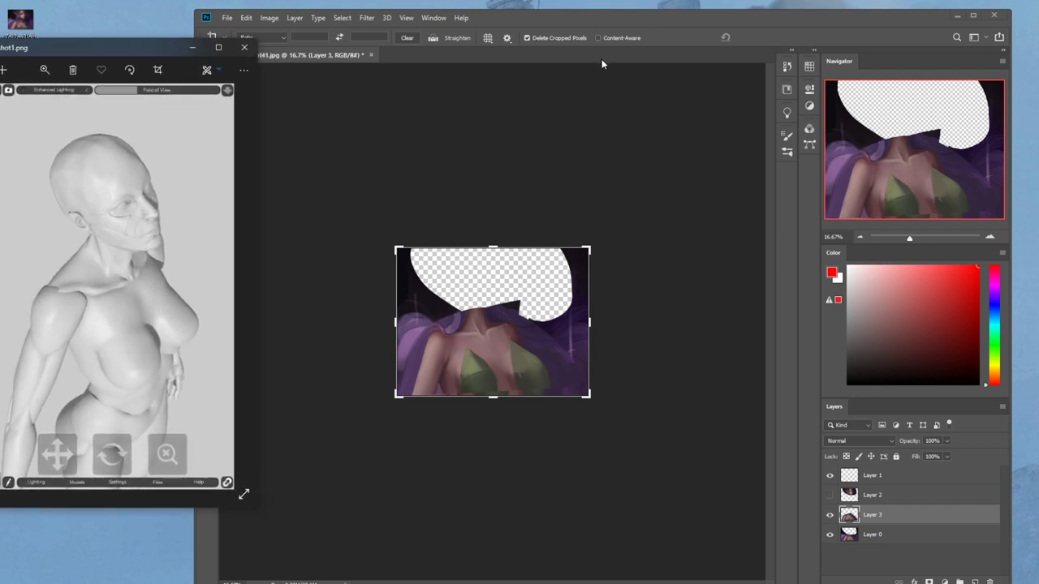
drag(643, 21, 675, 18)
key(ctrl+plus)
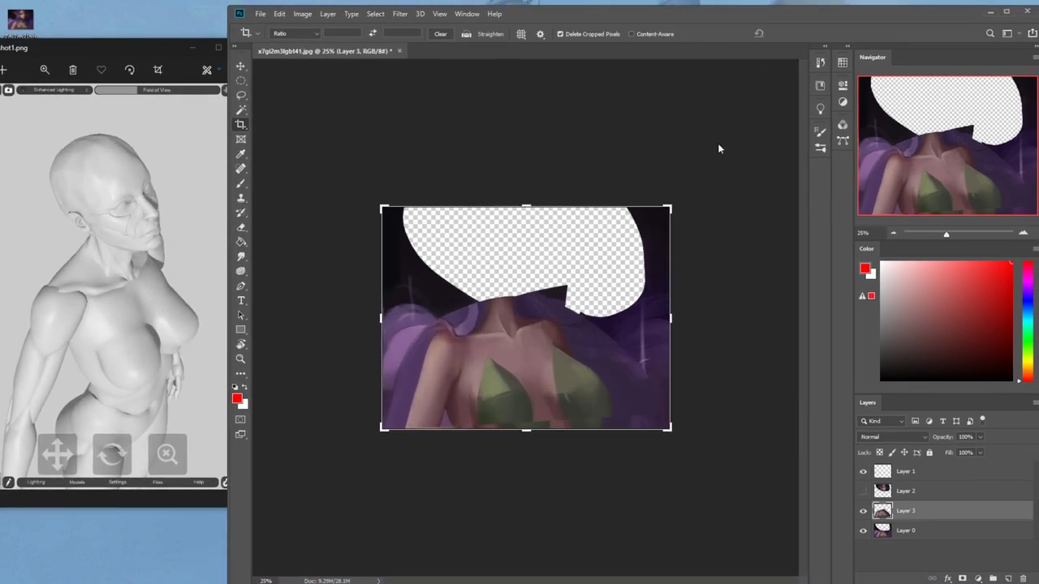
Set the brush opacity to 100% and paint the far shoulder with a skin tone sampled beside the neck
key(b)
key(alt)
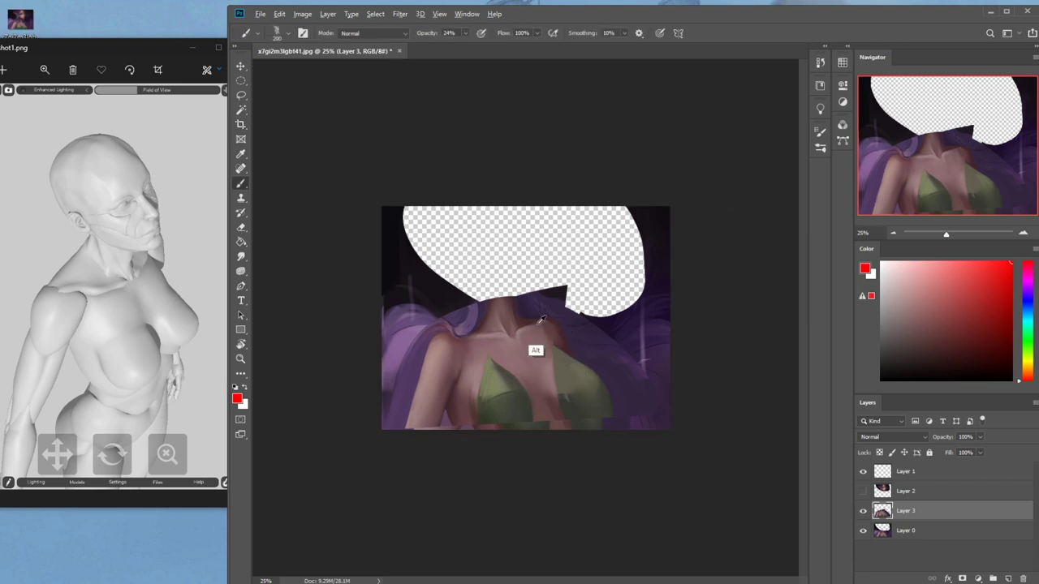
alt+click(528, 313)
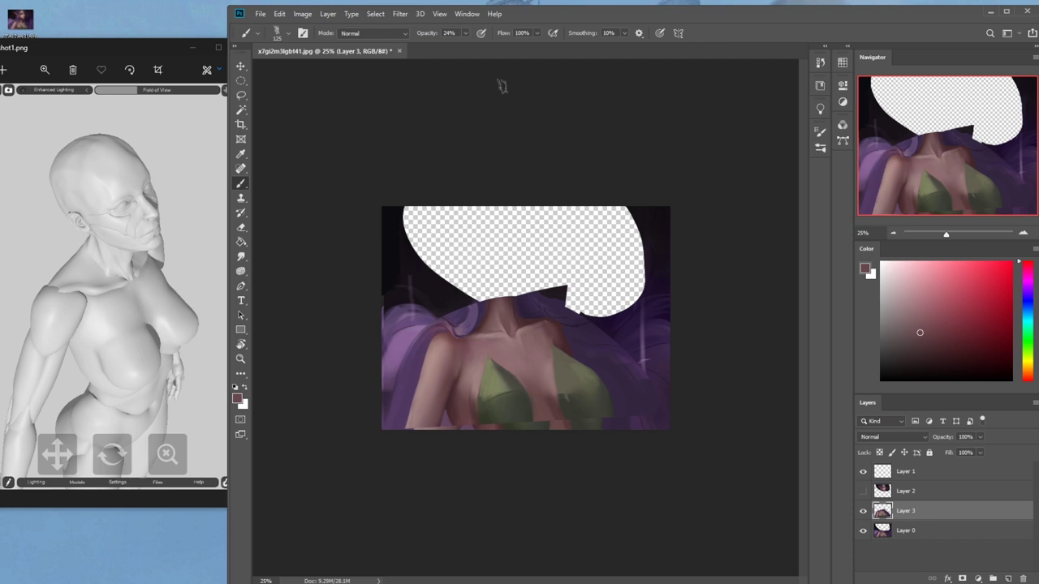
click(467, 34)
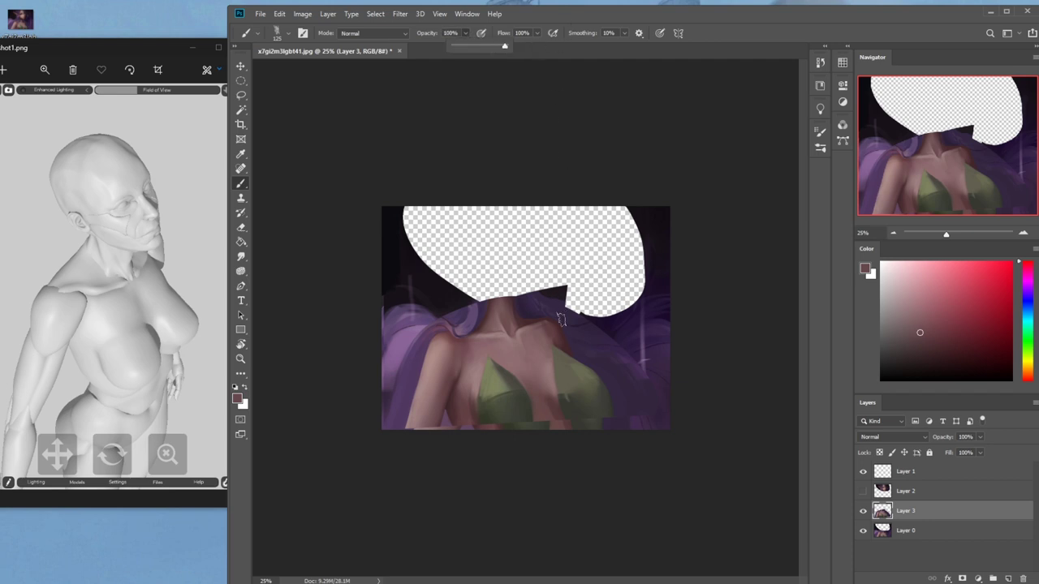
mouse_move(527, 328)
mouse_down()
mouse_move(567, 325)
mouse_move(545, 329)
mouse_up()
Paint light skin tones sampled from the near shoulder along the near upper arm, undoing the first stroke
alt+click(441, 333)
alt+click(436, 347)
mouse_move(441, 355)
mouse_down()
mouse_move(451, 334)
mouse_move(446, 343)
mouse_up()
key(ctrl+z)
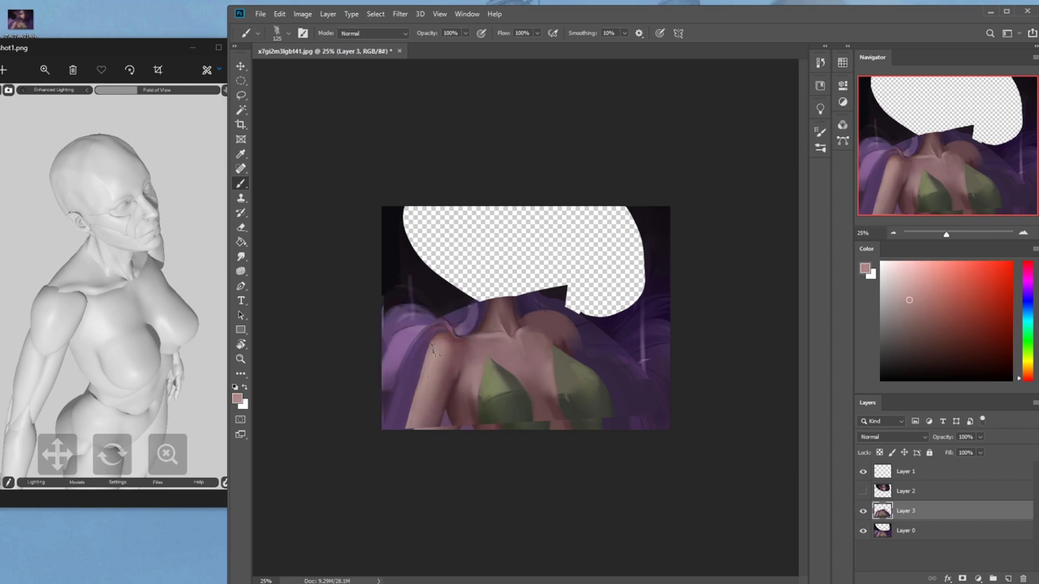
drag(420, 380, 435, 350)
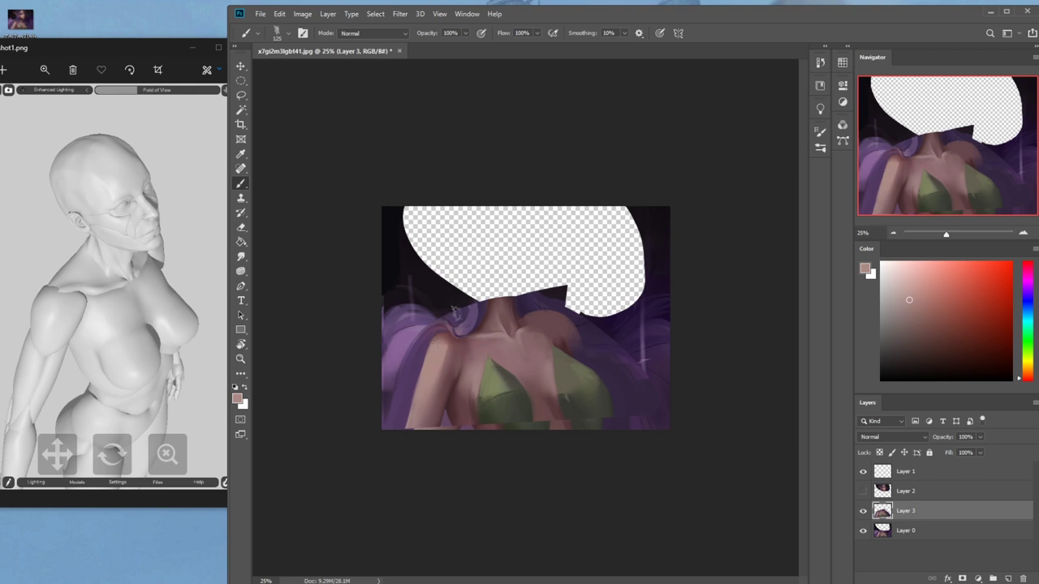
Try to paint the collarbone and near shoulder with sampled dark and light skin tones
alt+click(538, 319)
drag(479, 336, 507, 326)
alt+click(440, 350)
drag(443, 345, 484, 324)
key(ctrl+z)
key(ctrl+z)
key(ctrl+z)
key(ctrl+z)
Paint over most of the green top with skin tones and outline its far edge in background purple
alt+click(506, 358)
mouse_move(492, 363)
mouse_down()
mouse_move(511, 405)
mouse_move(503, 367)
mouse_move(486, 377)
mouse_move(488, 348)
mouse_move(560, 364)
mouse_move(580, 351)
mouse_move(597, 382)
mouse_move(572, 353)
mouse_move(594, 370)
mouse_up()
alt+click(549, 399)
alt+click(593, 352)
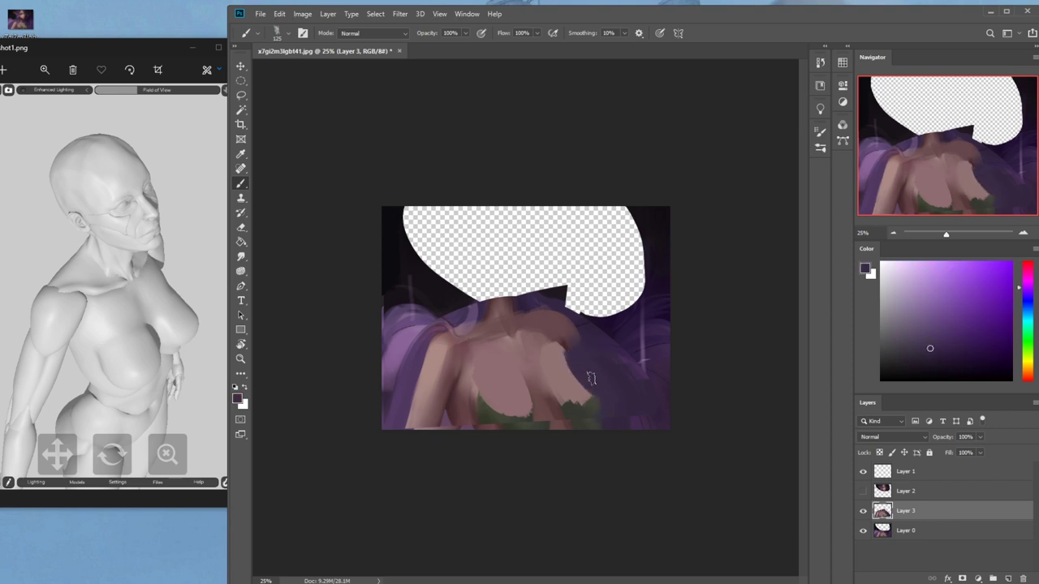
alt+click(549, 363)
mouse_move(558, 370)
mouse_down()
mouse_move(586, 390)
mouse_move(580, 408)
mouse_up()
Shade the inner edge of the near arm with a darker skin tone sampled beside the chest
alt+click(451, 379)
drag(453, 366, 421, 448)
drag(457, 369, 423, 442)
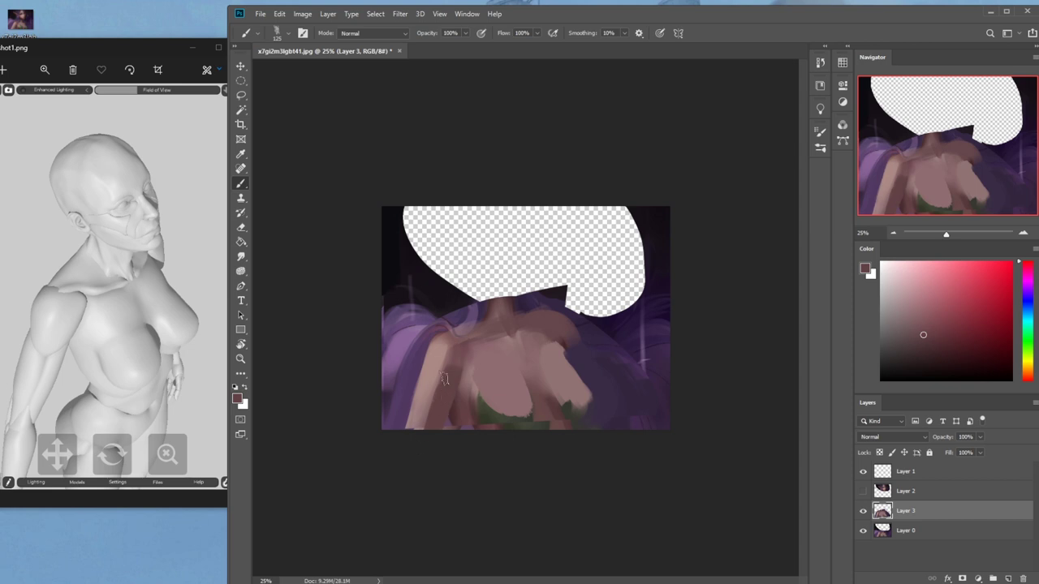
Block in rounded lower contours for the chest with mid and dark skin tones over the remaining green
alt+click(464, 405)
drag(473, 413, 499, 453)
alt+click(553, 417)
alt+click(504, 403)
drag(499, 421, 527, 421)
mouse_move(531, 389)
mouse_down()
mouse_move(501, 415)
mouse_move(557, 378)
mouse_up()
alt+click(573, 380)
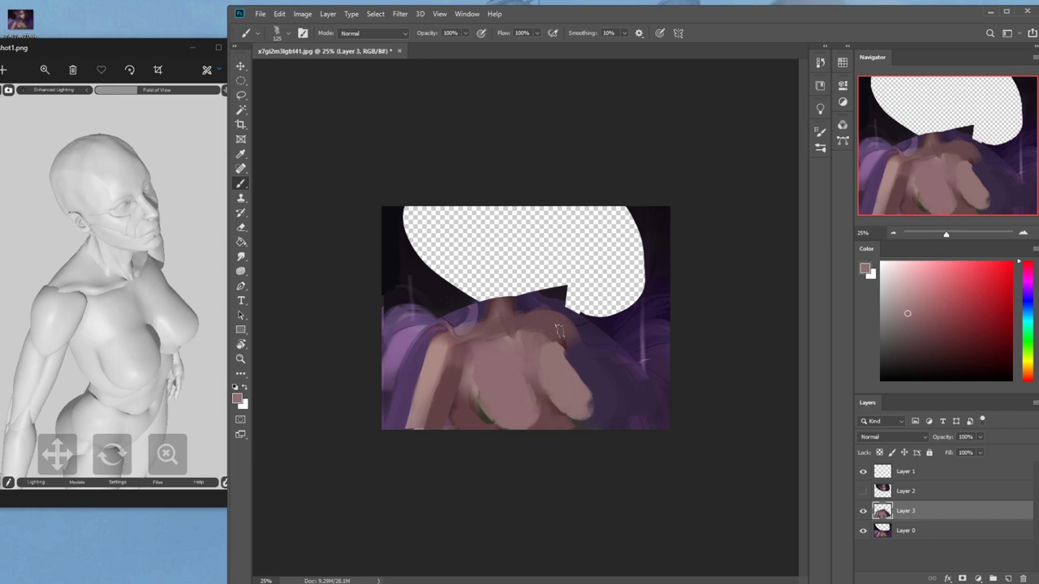
Cover the upper chest and shoulders with a dark skin tone and widen the far side of the chest
alt+click(482, 336)
alt+click(559, 351)
mouse_move(565, 339)
mouse_down()
mouse_move(559, 314)
mouse_move(515, 308)
mouse_move(462, 330)
mouse_move(581, 323)
mouse_move(590, 395)
mouse_move(578, 357)
mouse_move(570, 399)
mouse_up()
alt+click(590, 352)
alt+click(561, 398)
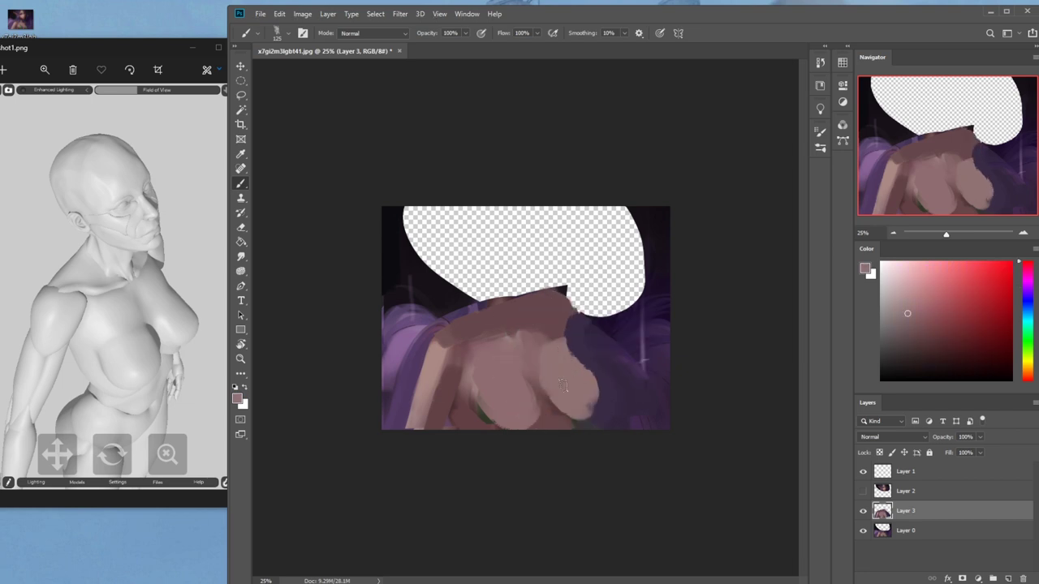
Refine the contour between the far shoulder and chest with sampled skin and background purple tones
alt+click(586, 333)
alt+click(557, 323)
drag(568, 354, 559, 327)
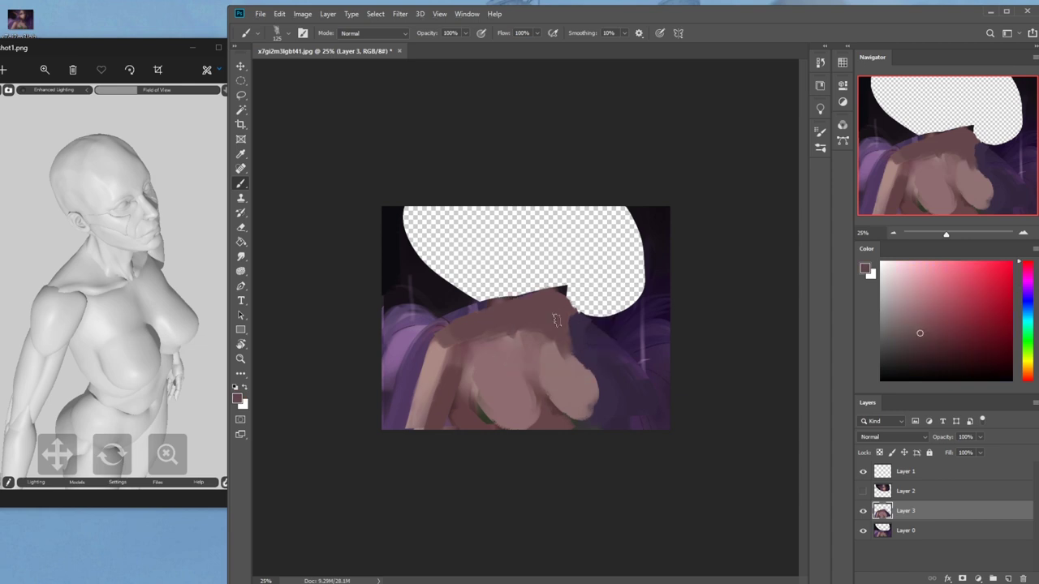
alt+click(584, 379)
mouse_move(580, 363)
mouse_down()
mouse_move(559, 333)
mouse_move(583, 362)
mouse_up()
alt+click(582, 338)
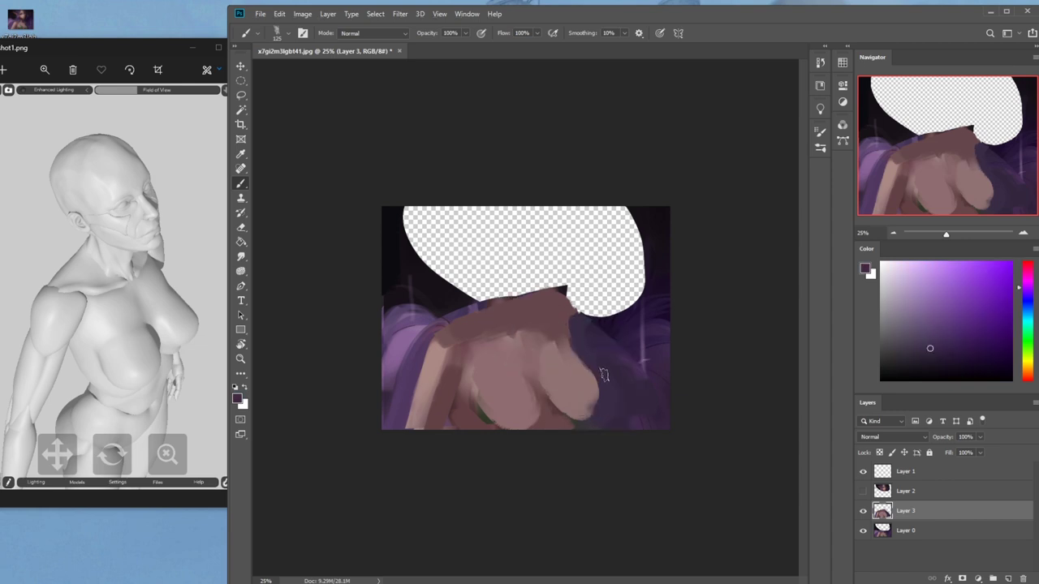
Paint out the last green patches under the chest and tidy its lower edges with sampled skin tones
alt+click(584, 358)
alt+click(569, 426)
alt+click(586, 416)
alt+click(487, 425)
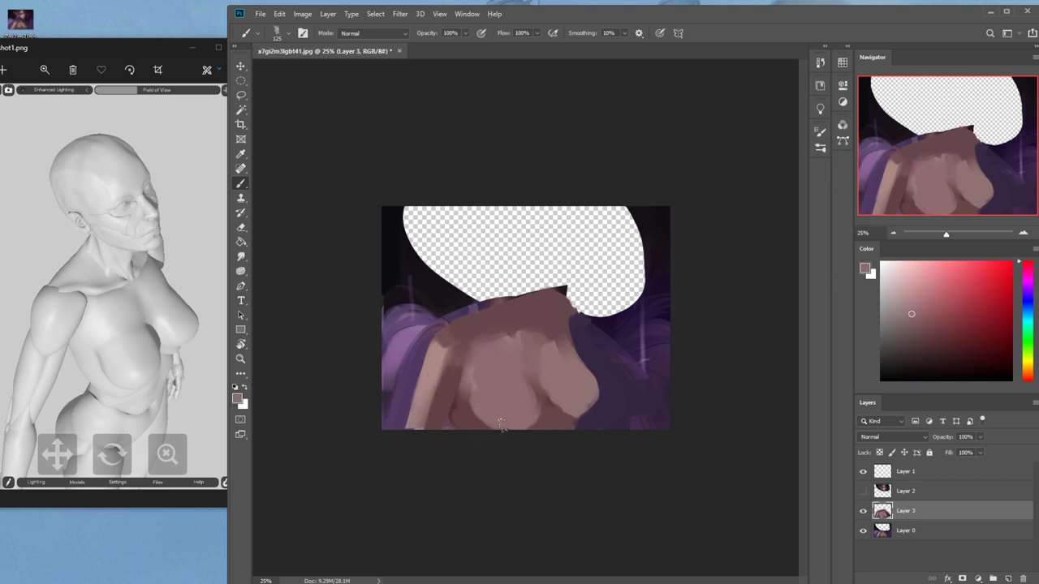
alt+click(540, 425)
alt+click(517, 406)
Paint highlights down both sides of the chest with the light skin tone sampled from the near arm
alt+click(435, 358)
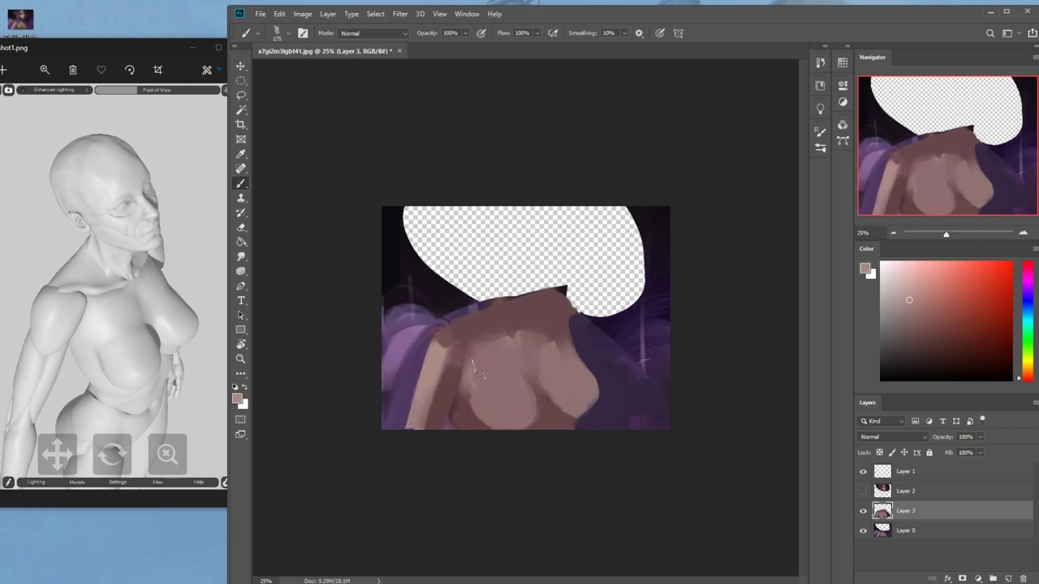
drag(475, 369, 514, 431)
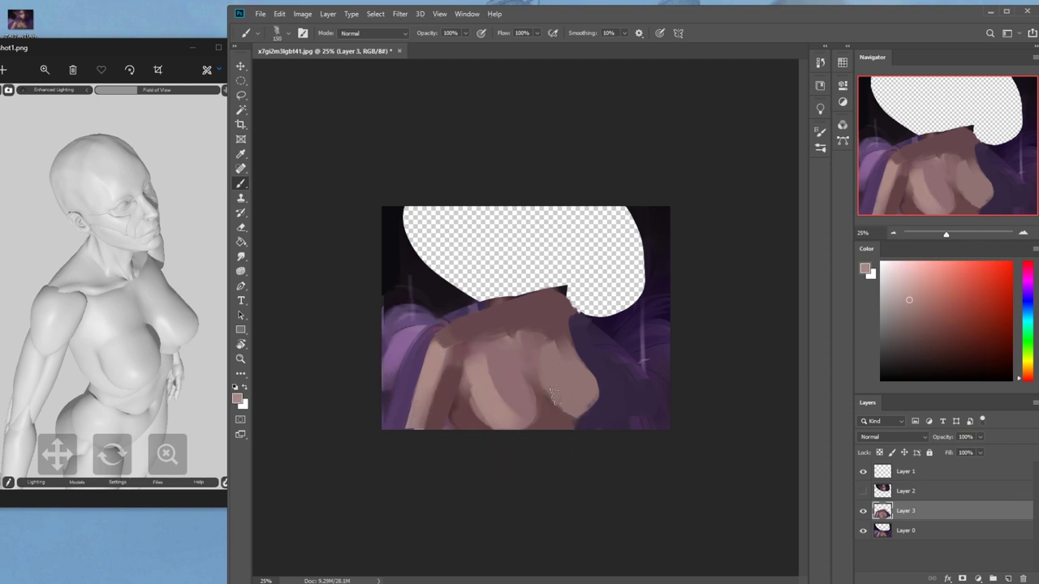
drag(575, 396, 553, 367)
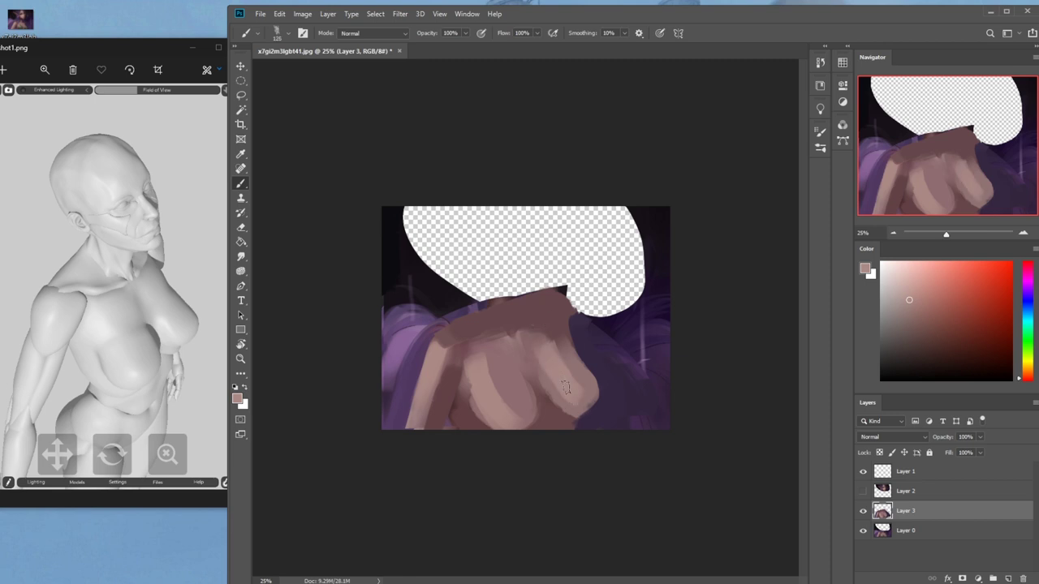
Fill the lower torso beneath and beside the chest with sampled mid skin tones, checking against the mannequin reference
alt+click(528, 413)
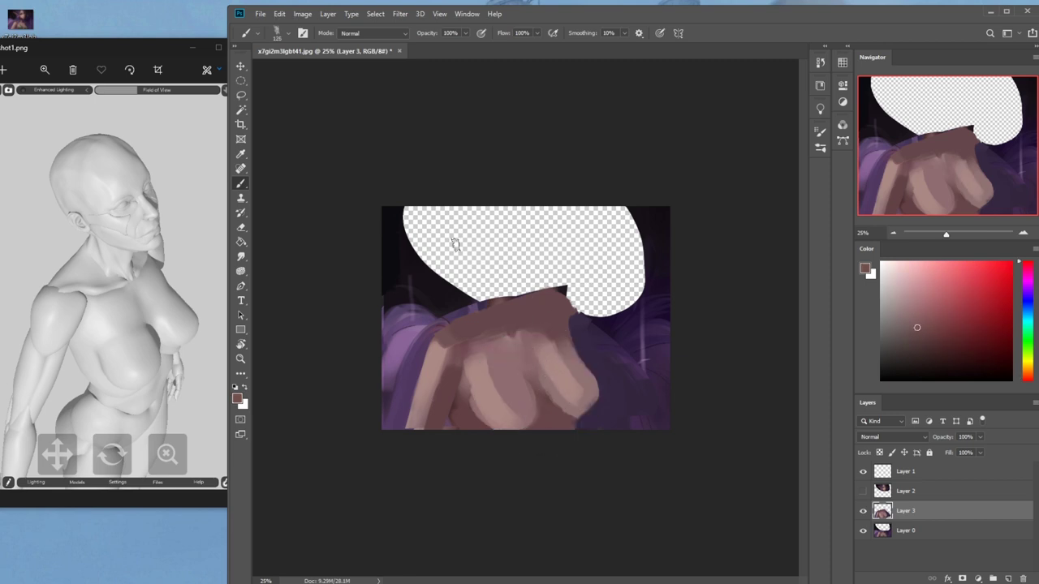
alt+click(555, 434)
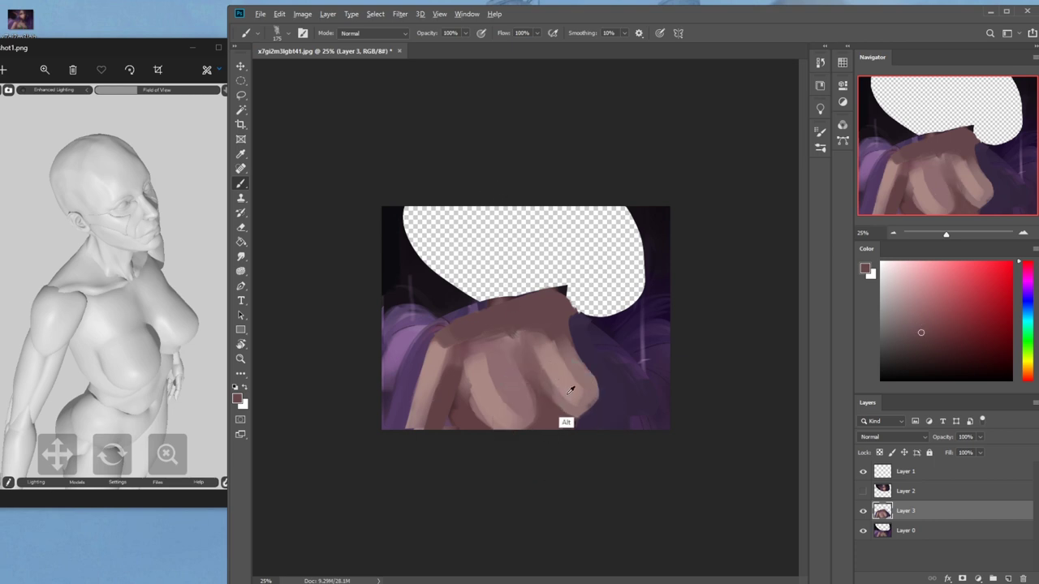
alt+click(556, 392)
mouse_move(555, 383)
mouse_down()
mouse_move(558, 418)
mouse_move(539, 435)
mouse_move(550, 441)
mouse_up()
drag(462, 400, 478, 437)
alt+click(443, 369)
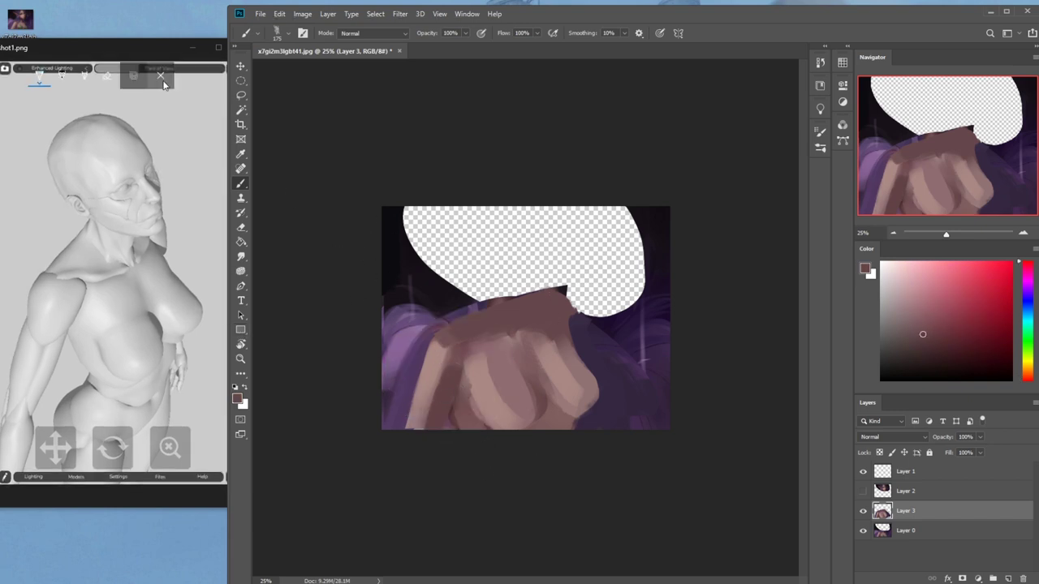
alt+click(447, 337)
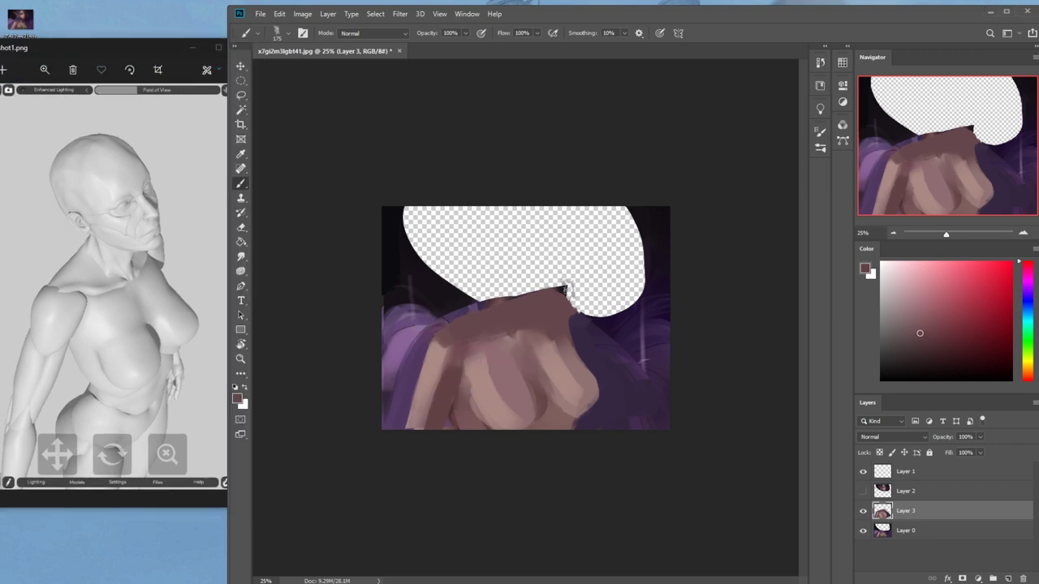
Show the head on Layer 2 and move it up and left to sit over the repainted shoulders
click(863, 492)
click(905, 492)
key(v)
drag(572, 290, 543, 277)
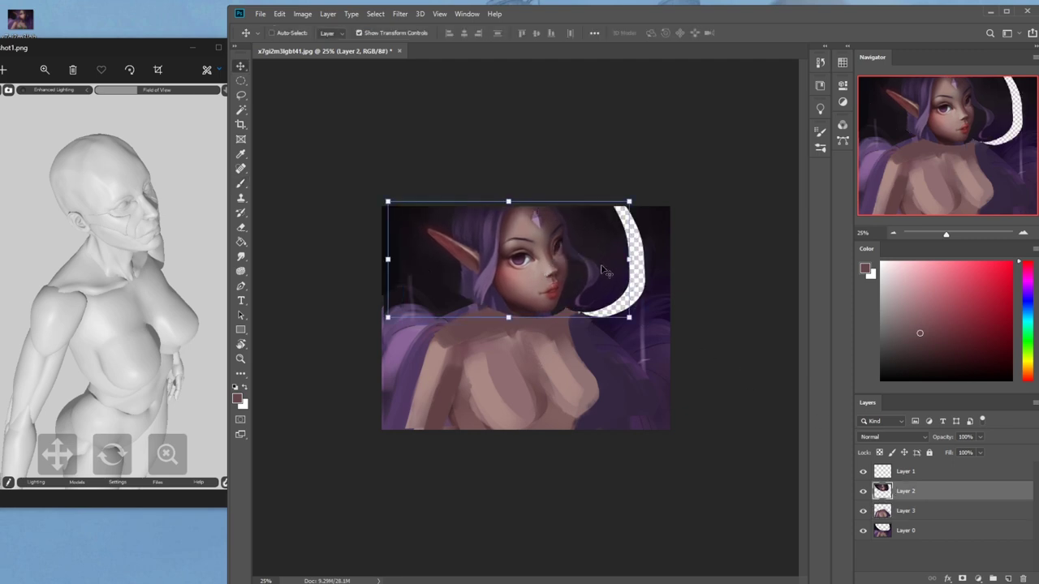
Narrow the torso on Layer 3 from its far side and shift it slightly right beneath the head
click(920, 513)
drag(659, 280, 631, 295)
click(748, 33)
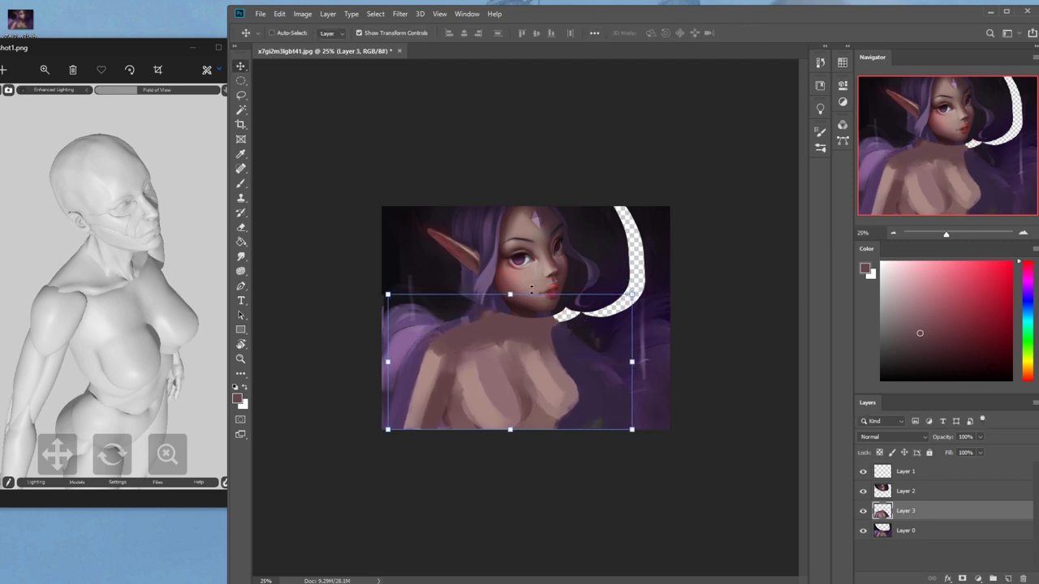
drag(517, 347, 527, 339)
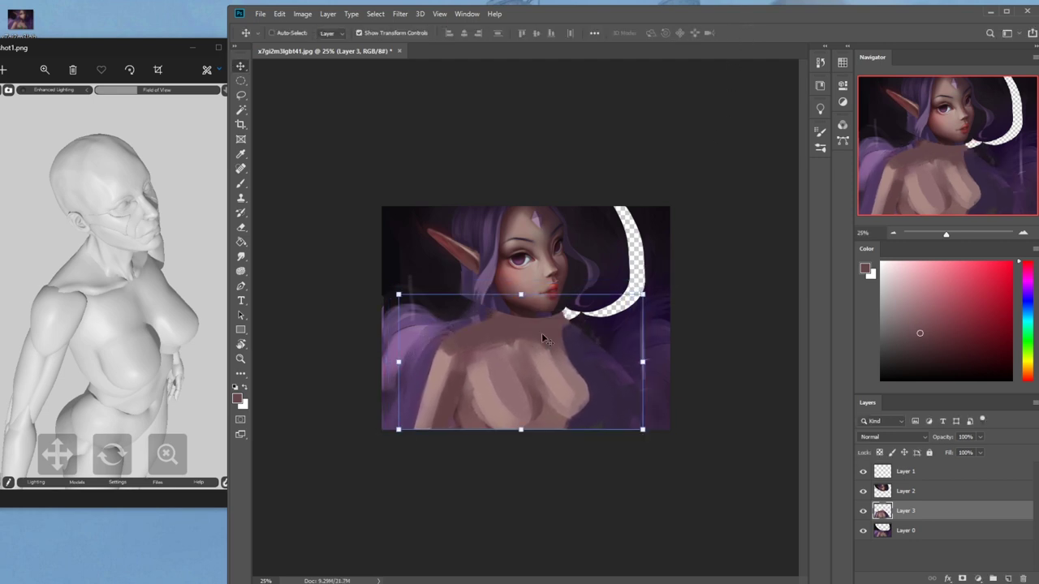
Erase the leftover paint around the neck and chin on Layer 2
key(e)
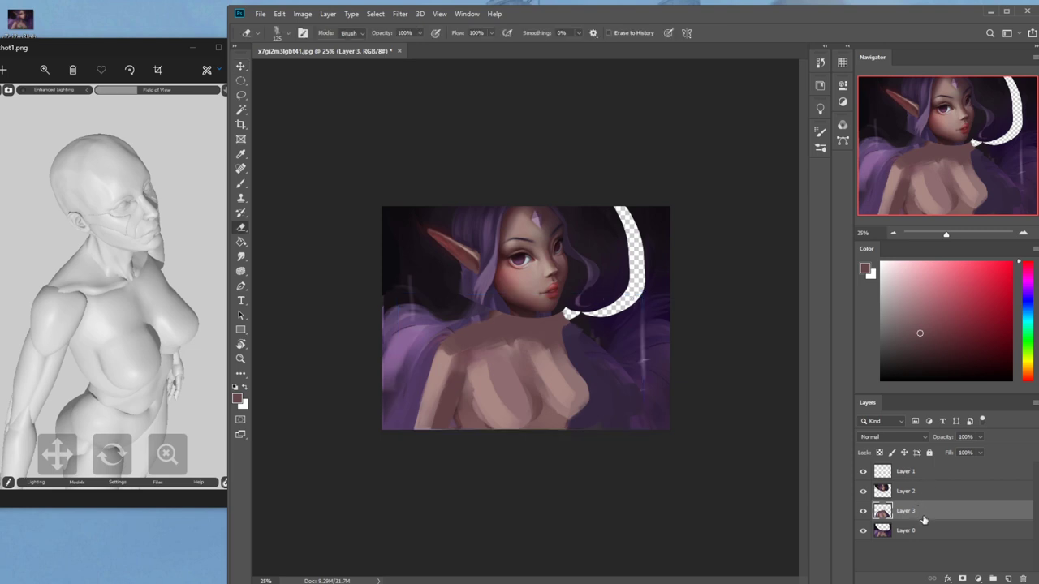
click(897, 492)
mouse_move(518, 336)
mouse_down()
mouse_move(501, 313)
mouse_move(533, 324)
mouse_move(500, 311)
mouse_move(534, 323)
mouse_move(498, 307)
mouse_move(556, 317)
mouse_move(502, 304)
mouse_move(526, 318)
mouse_move(516, 317)
mouse_move(563, 318)
mouse_move(545, 324)
mouse_move(571, 308)
mouse_move(548, 325)
mouse_up()
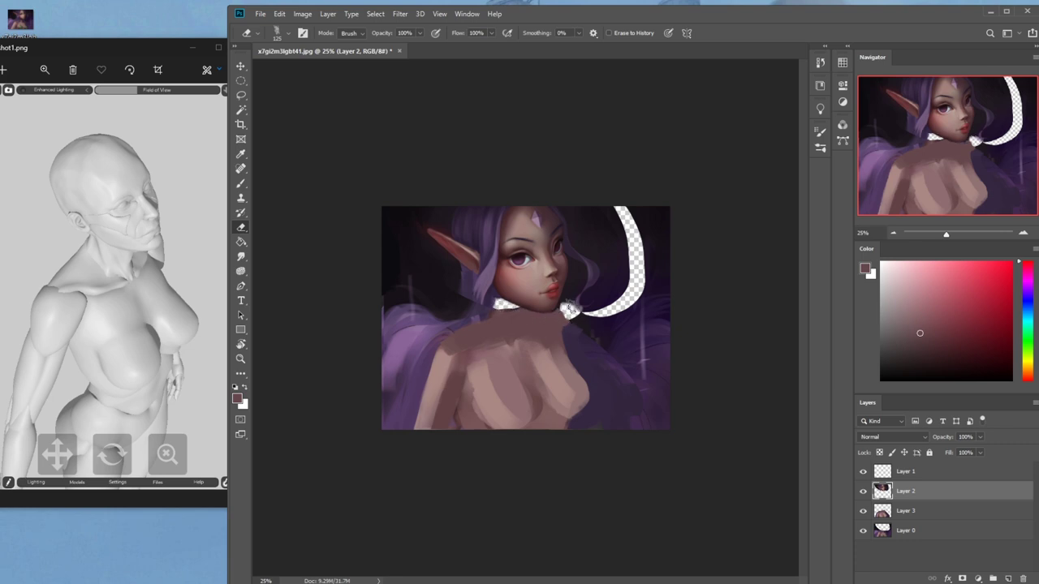
Fill the gap at the near side of the neck on Layer 3 with the sampled dark skin tone
click(921, 513)
key(b)
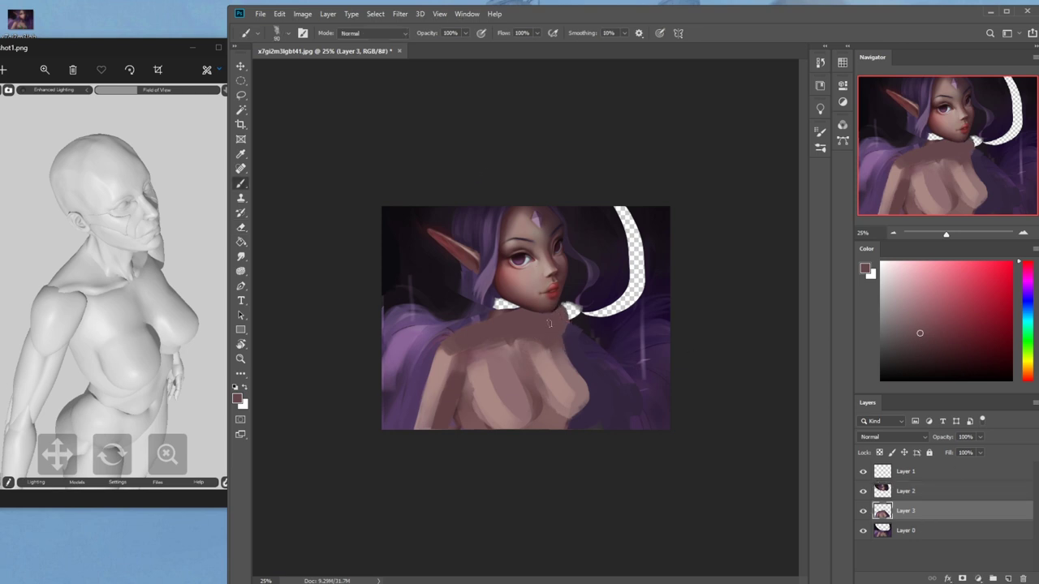
alt+click(571, 369)
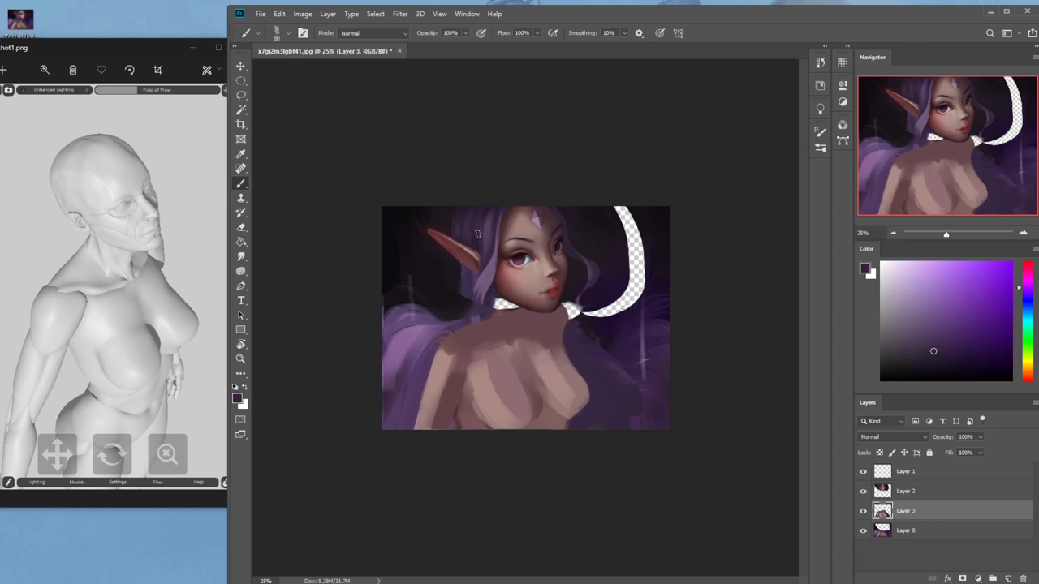
alt+click(482, 358)
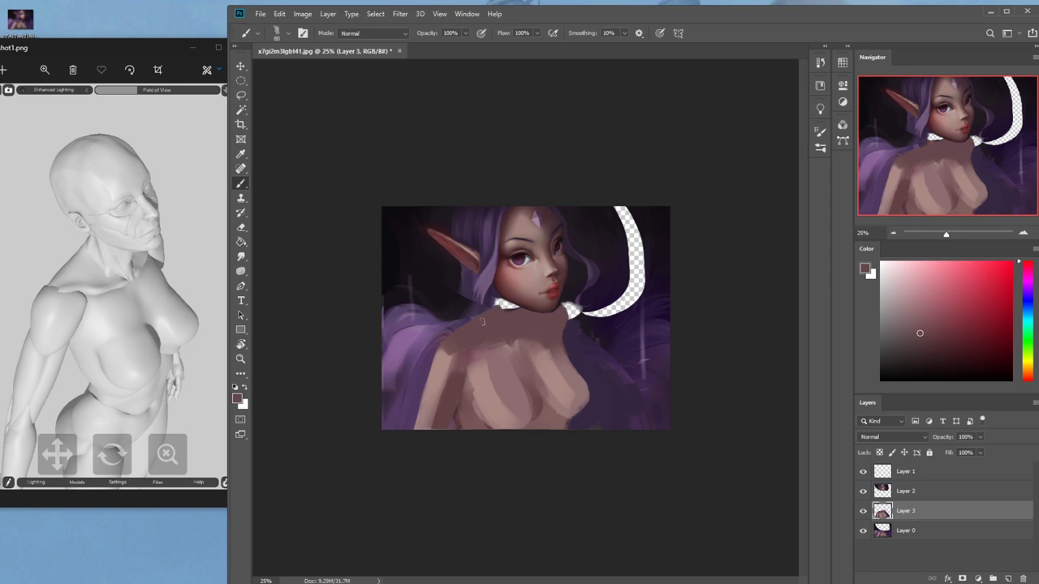
drag(495, 307, 523, 313)
alt+click(572, 365)
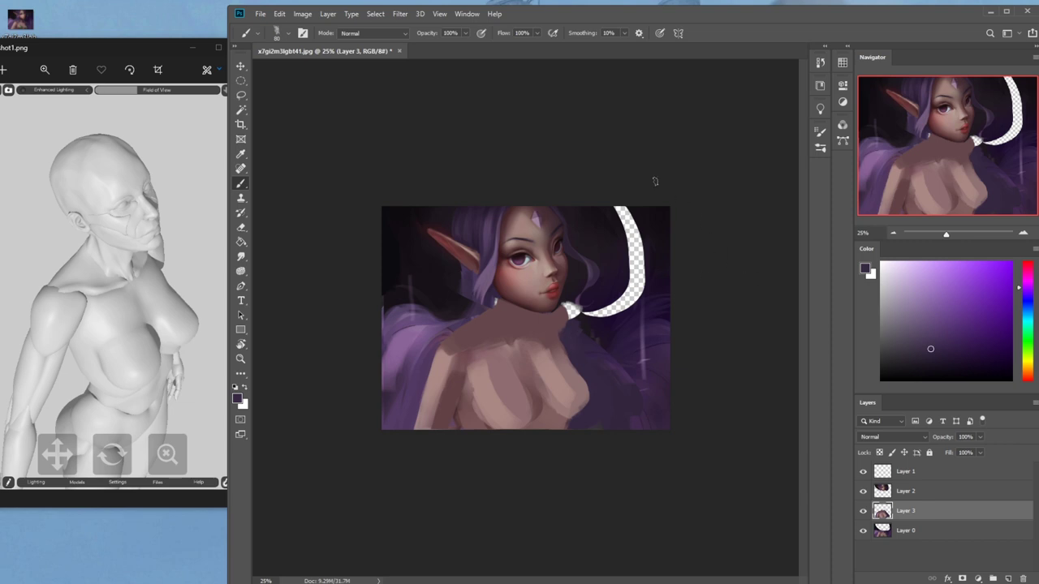
Scale the head on Layer 2 up to 104.24% and reposition it above the neck
click(917, 490)
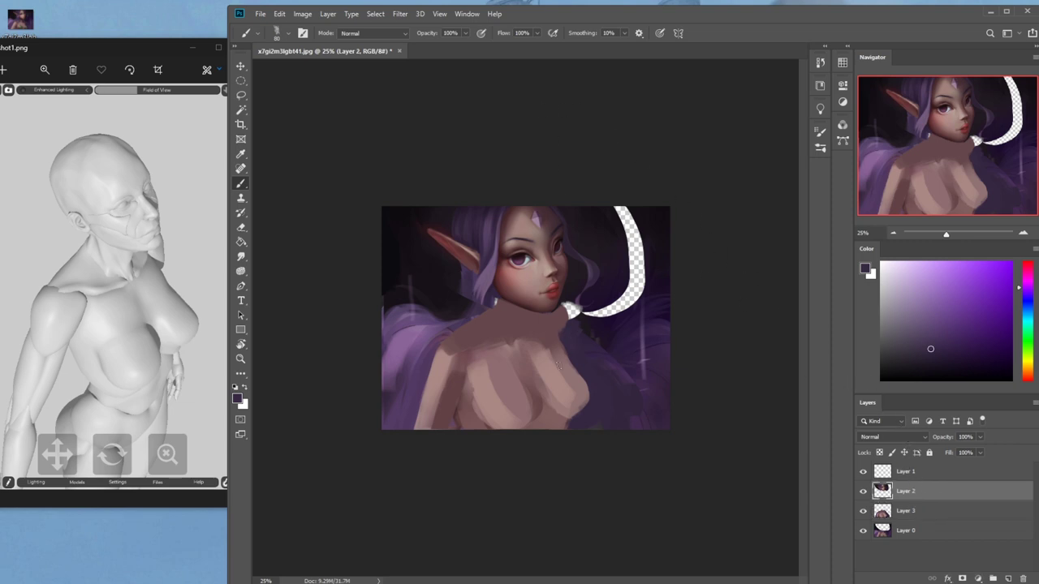
key(ctrl+t)
drag(633, 198, 639, 196)
drag(573, 270, 570, 271)
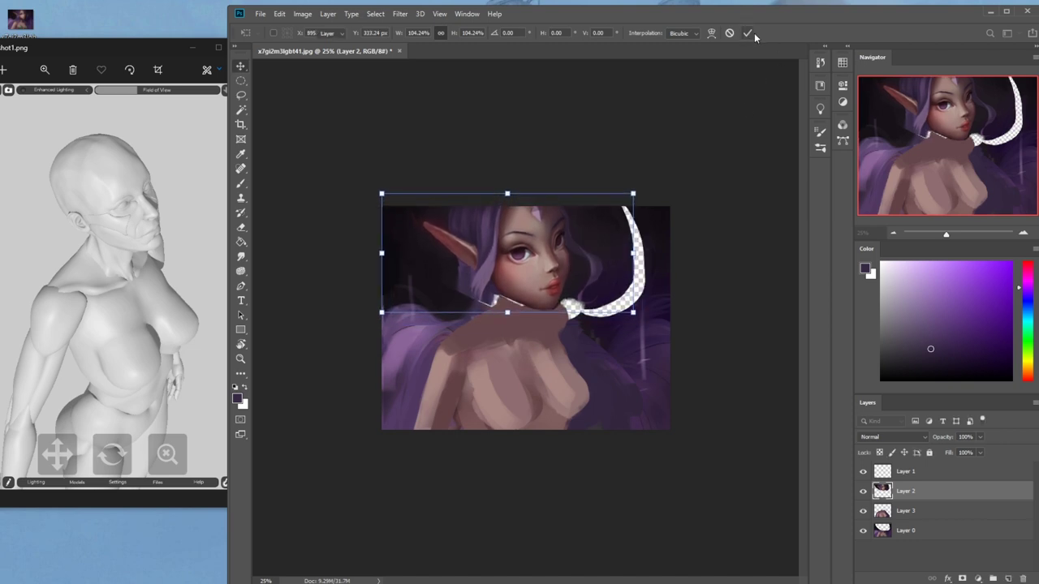
click(748, 33)
Touch up the far contour of the chest on Layer 2 with sampled skin and background purple tones
key(b)
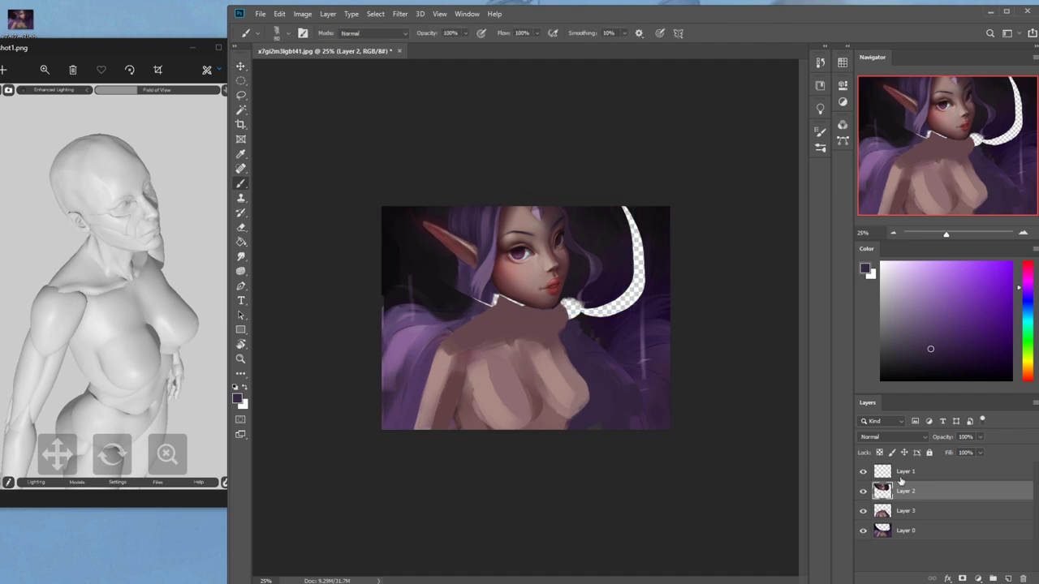
alt+click(552, 322)
mouse_move(557, 348)
mouse_down()
mouse_move(587, 383)
mouse_move(565, 363)
mouse_up()
alt+click(575, 377)
alt+click(574, 372)
alt+click(582, 375)
alt+click(594, 412)
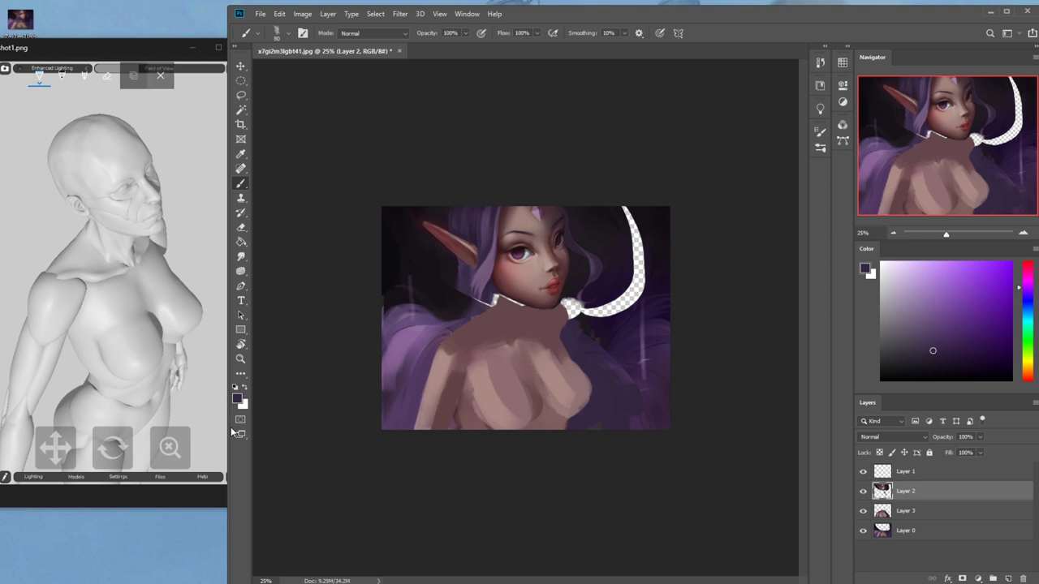
Exit drawing mode in the reference image viewer, and deepen the shadow on the near side of the chest with a sampled mauve tone
click(160, 75)
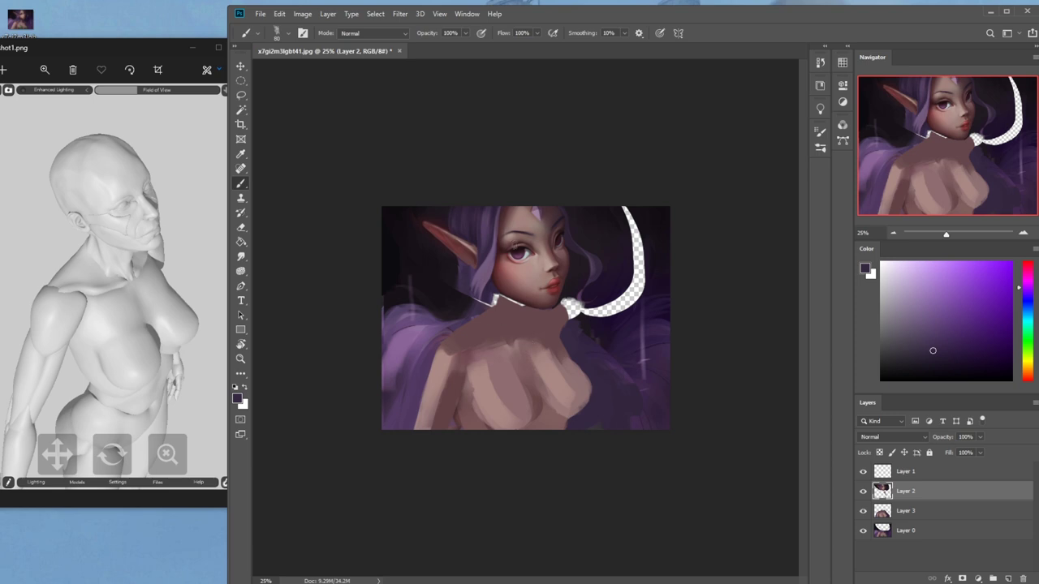
alt+click(557, 427)
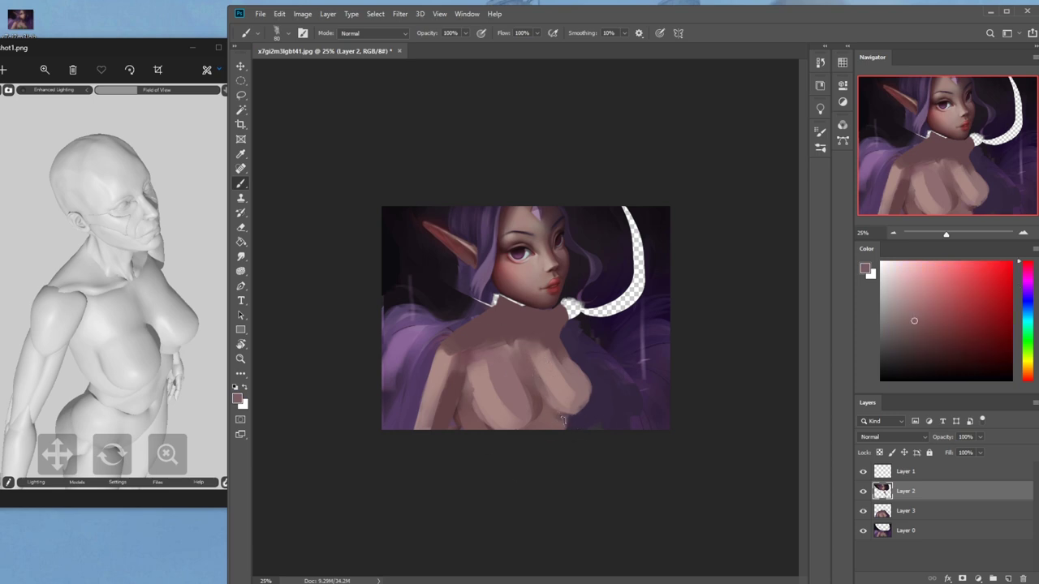
alt+click(509, 375)
drag(529, 390, 527, 408)
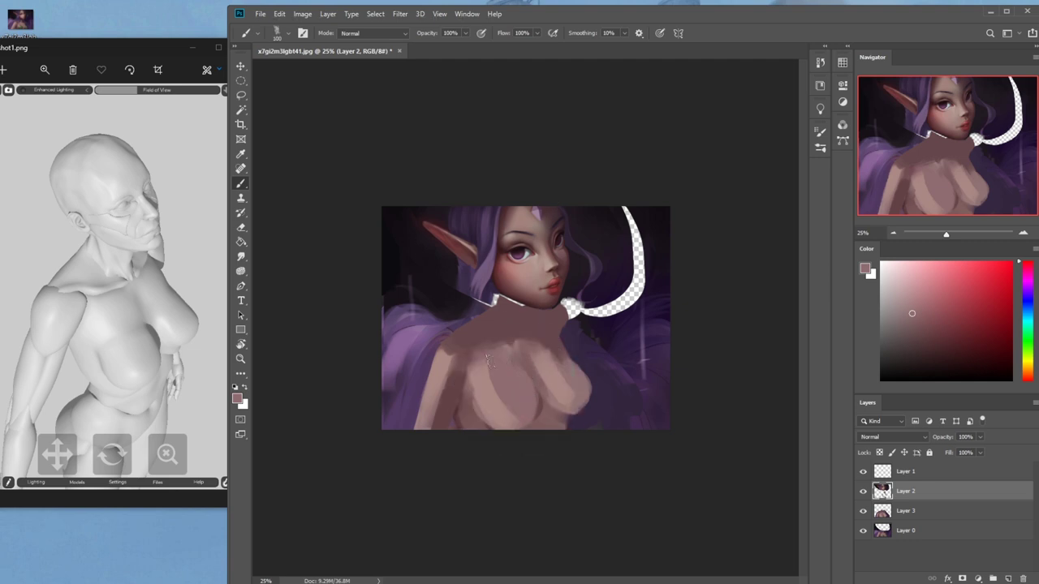
Lighten the slope from the near shoulder up to the neck on Layer 2 with the shoulder's sampled skin tone
key([)
alt+click(447, 361)
drag(451, 351, 510, 316)
key(ctrl+z)
drag(450, 356, 502, 314)
drag(453, 346, 491, 313)
Cover the white gap between the hair and the near shoulder with sampled dark purple background tones
alt+click(491, 318)
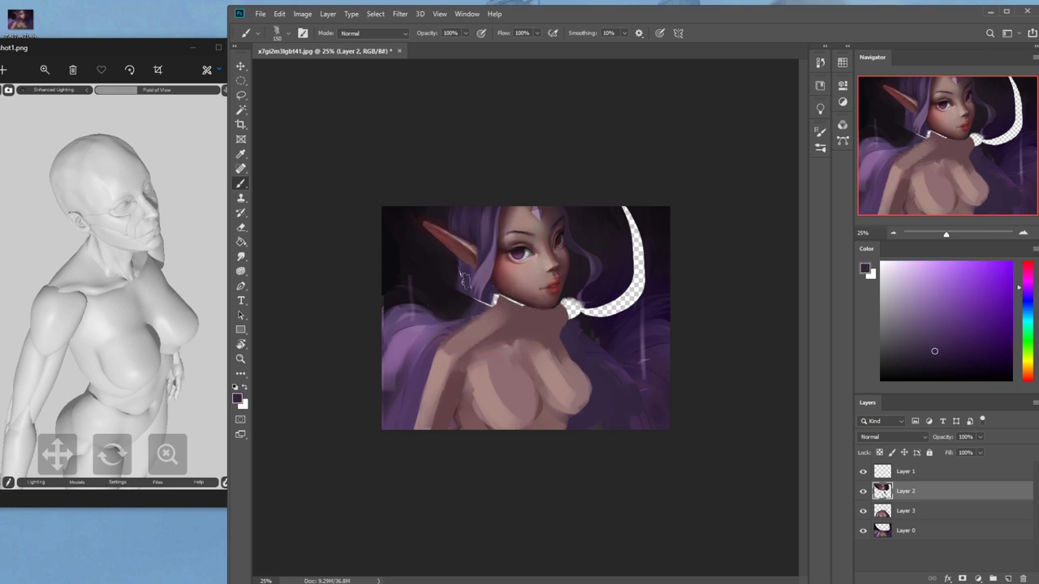
key([)
mouse_move(490, 294)
mouse_down()
mouse_move(468, 311)
mouse_move(477, 317)
mouse_move(488, 292)
mouse_move(481, 312)
mouse_move(463, 270)
mouse_move(467, 286)
mouse_move(425, 313)
mouse_move(471, 302)
mouse_move(432, 324)
mouse_up()
alt+click(465, 281)
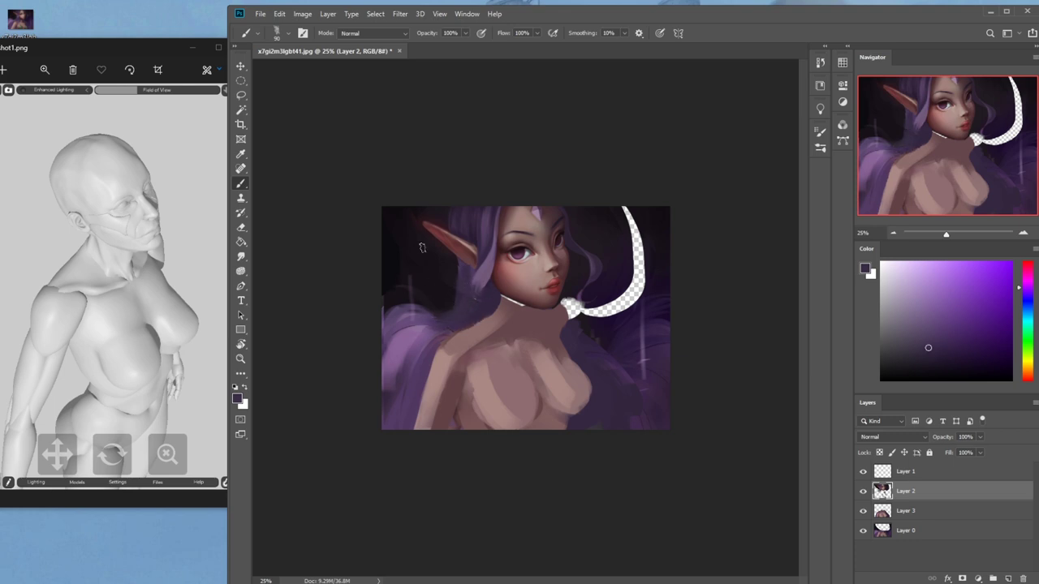
Fill the pale gap along the underside of the jaw with the neck's sampled dark skin tone
alt+click(523, 336)
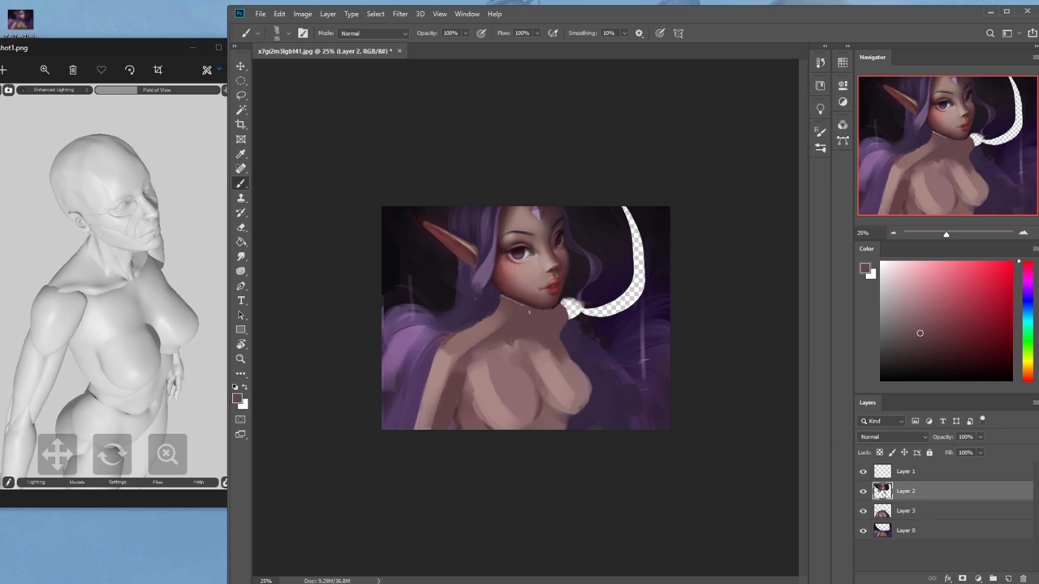
click(465, 33)
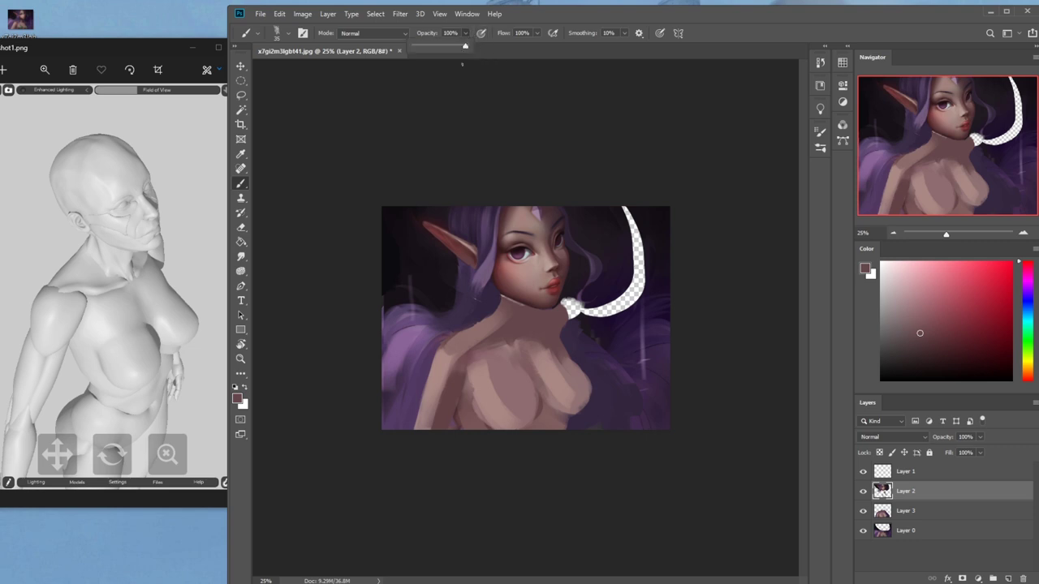
click(539, 314)
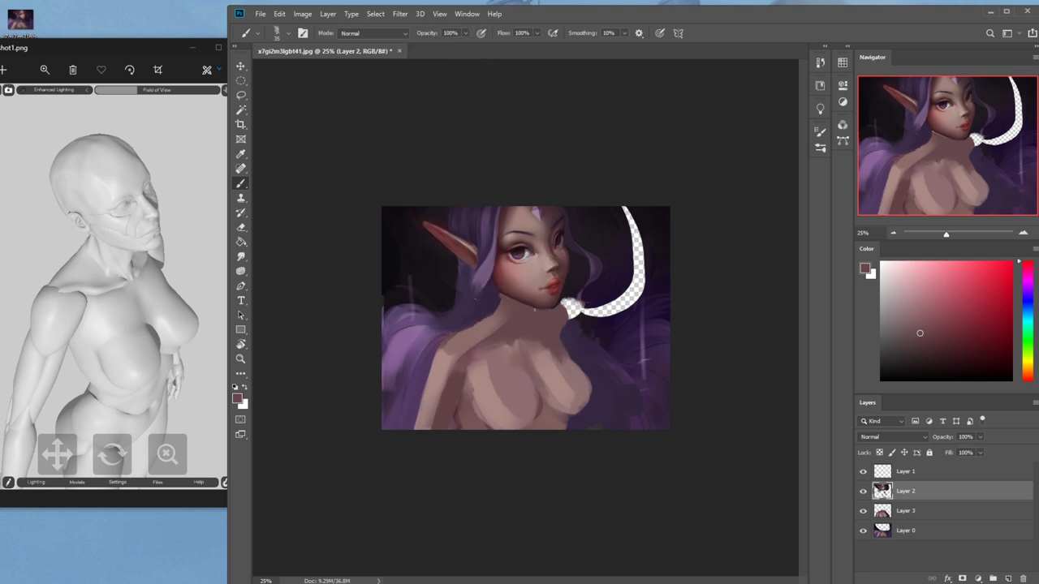
alt+click(489, 289)
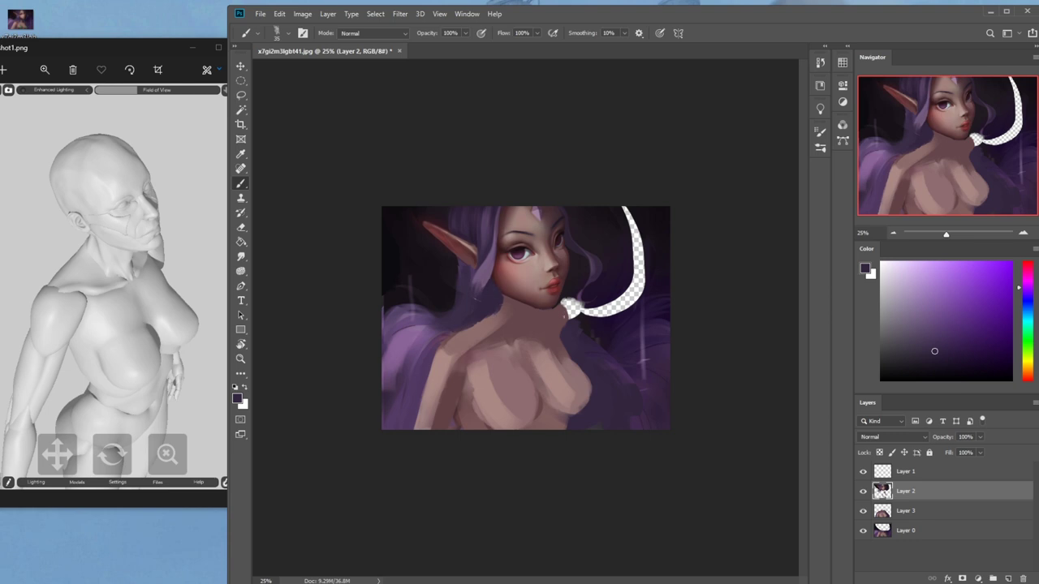
Blend the jawline and the shadow under the chin with sampled face and dark brown tones
alt+click(526, 297)
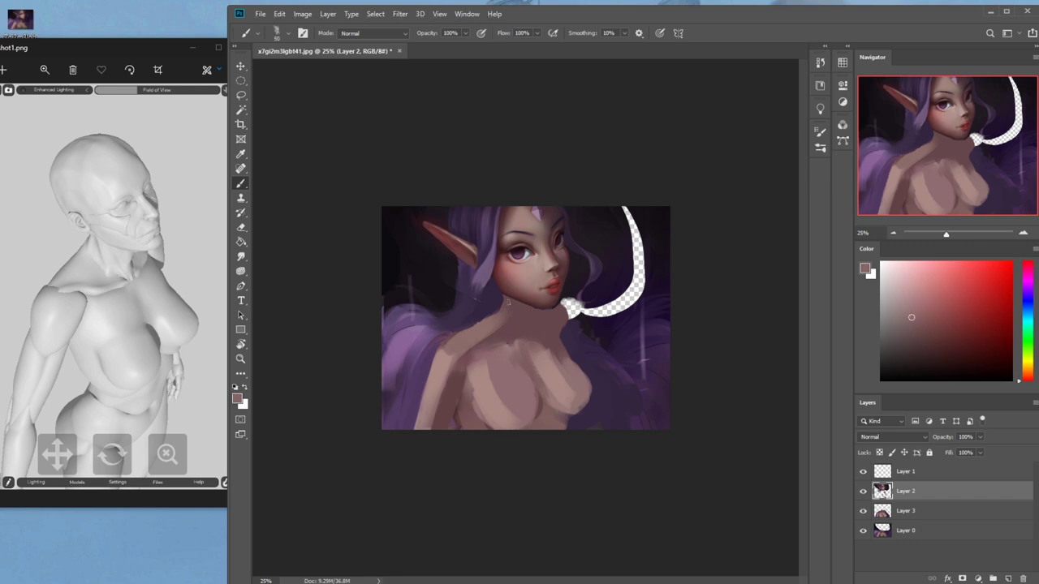
drag(509, 299, 523, 310)
alt+click(544, 314)
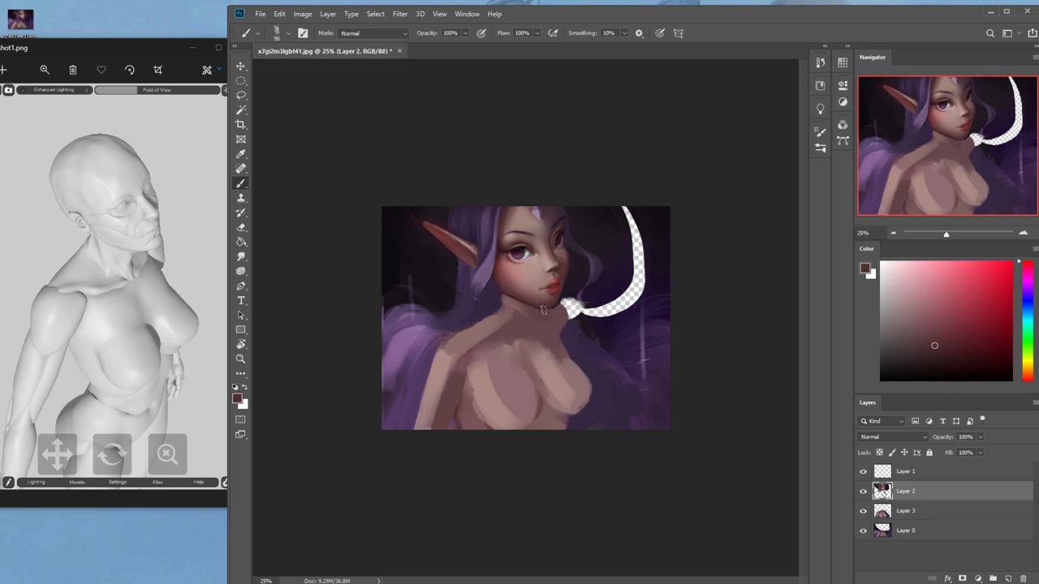
drag(545, 314, 540, 309)
Paint collarbone and lower-neck highlights on Layer 2 with skin tones sampled from the chest
alt+click(519, 312)
alt+click(551, 357)
alt+click(542, 367)
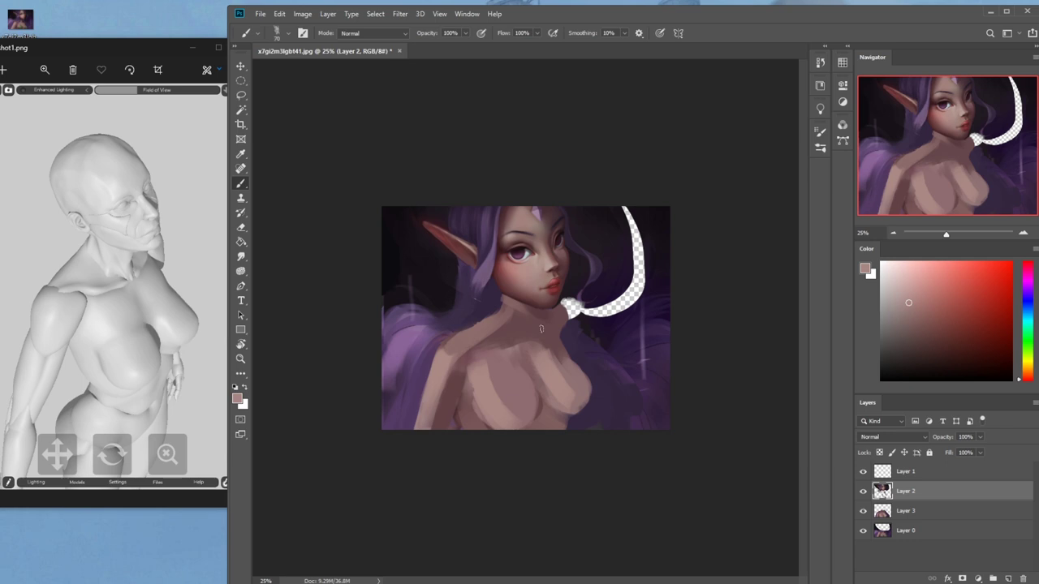
drag(494, 342, 531, 328)
alt+click(531, 347)
alt+click(540, 326)
drag(538, 327, 536, 334)
alt+click(551, 360)
Lasso the middle of the chest and try copying it from Layer 2 to a new layer
key(l)
mouse_move(588, 382)
mouse_down()
mouse_move(522, 342)
mouse_move(502, 427)
mouse_move(566, 422)
mouse_move(588, 375)
mouse_up()
mouse_move(521, 350)
mouse_down()
mouse_move(564, 371)
mouse_move(566, 383)
mouse_up()
key(ctrl+j)
key(v)
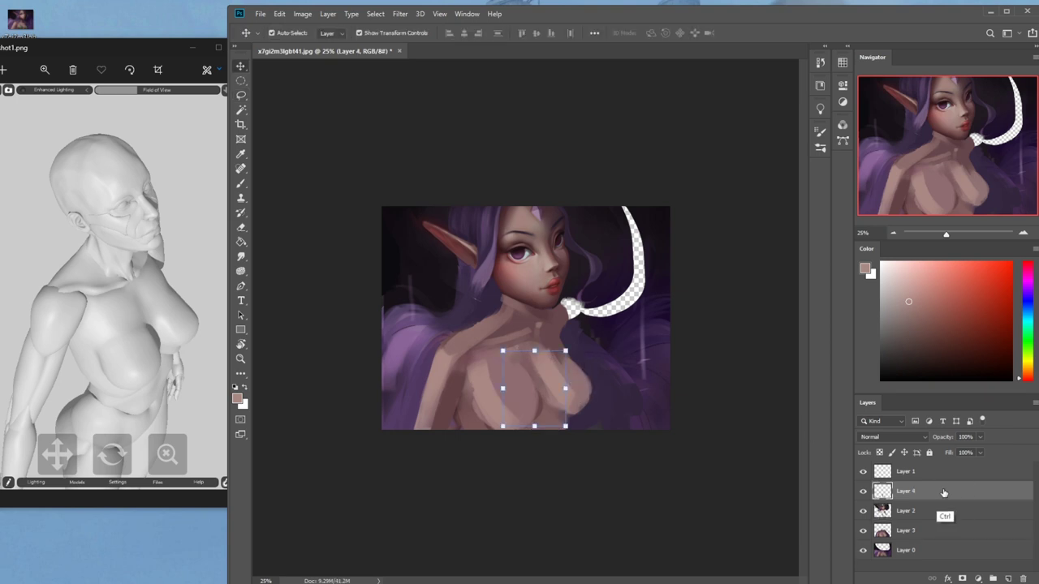
Merge Layer 2 down into Layer 3 and shift a new-layer copy of the lassoed chest area toward the far side
right_click(934, 492)
click(973, 344)
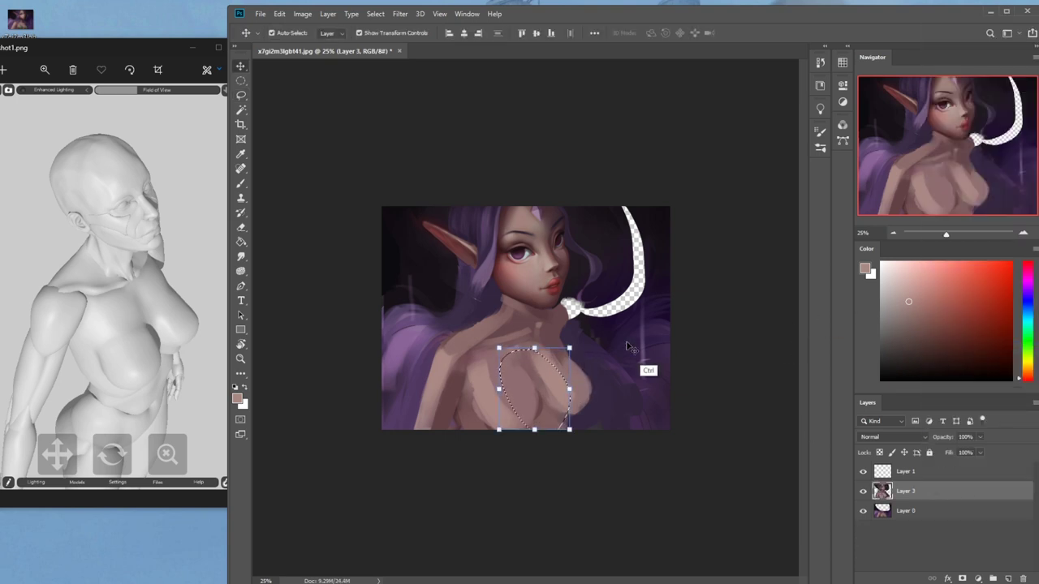
key(ctrl+j)
mouse_move(529, 398)
mouse_down()
mouse_move(559, 380)
mouse_move(544, 394)
mouse_up()
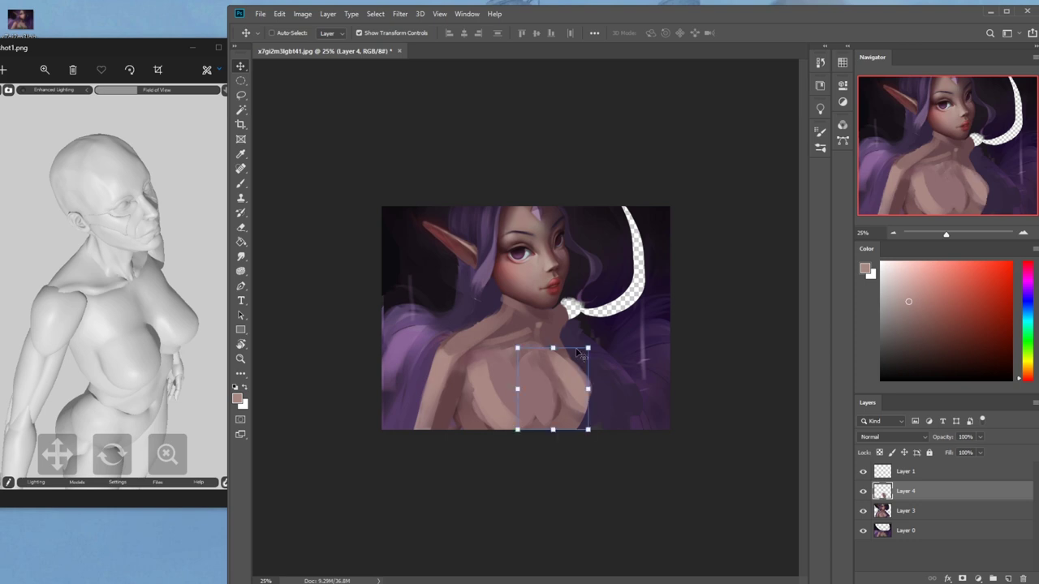
Blend the shifted chest patch with sampled skin tones and the Eraser, and merge Layer 4 down into Layer 3
key(b)
alt+click(495, 337)
drag(539, 411, 537, 419)
alt+click(575, 414)
key(e)
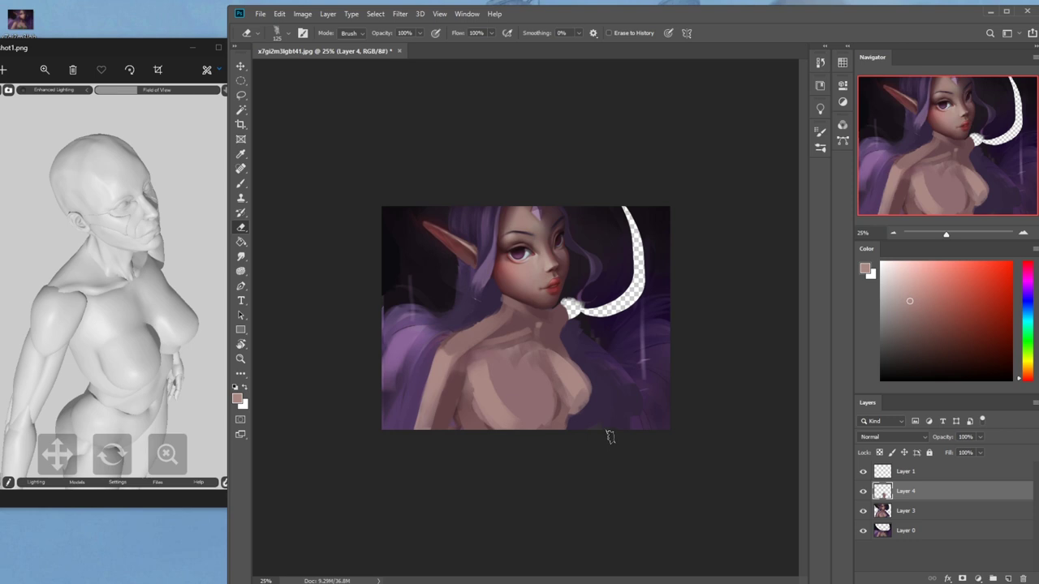
right_click(925, 491)
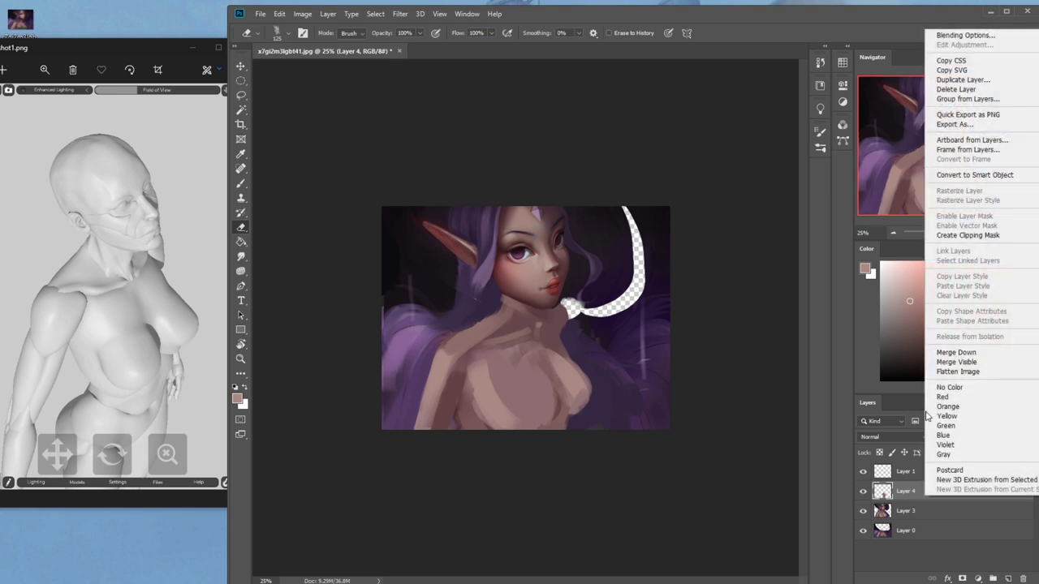
click(950, 382)
Set the brush opacity to 70% and deepen the shadow between the near arm and chest with a sampled dark tone
key(b)
alt+click(477, 404)
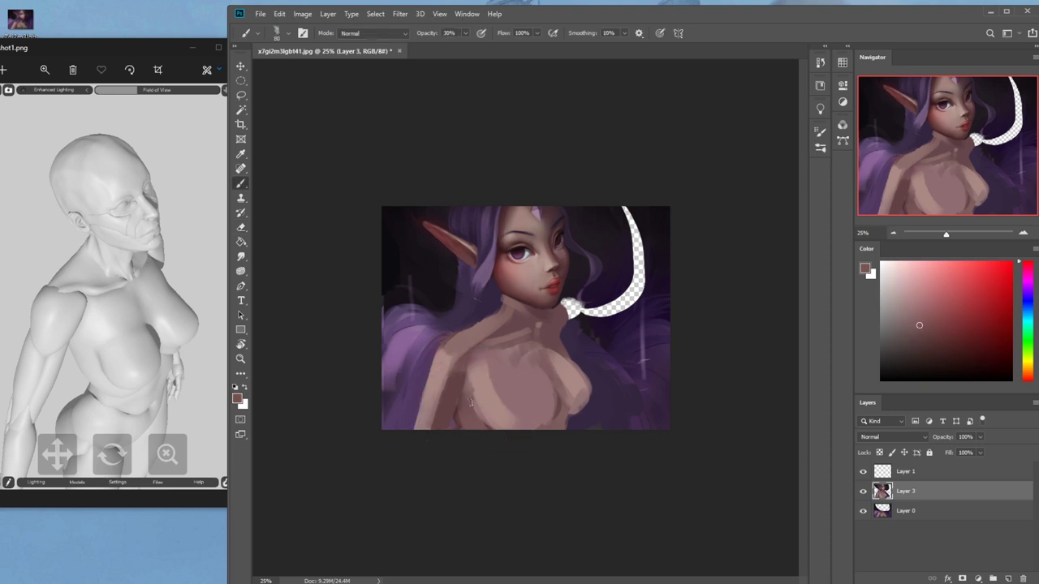
key(bracketright)
key(bracketright)
key(bracketright)
click(487, 46)
alt+click(474, 424)
drag(474, 397, 476, 418)
Repaint the light planes across the middle and near side of the chest on Layer 3 with sampled skin tones
alt+click(571, 380)
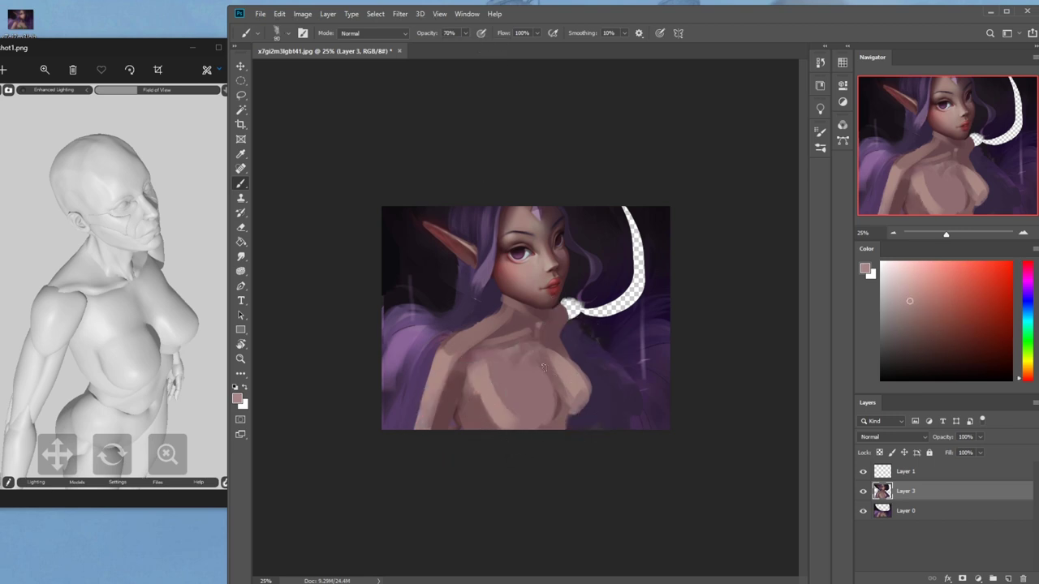
drag(547, 365, 566, 411)
key(ctrl+z)
key(ctrl+z)
drag(546, 362, 564, 413)
drag(499, 373, 510, 402)
key(bracketright)
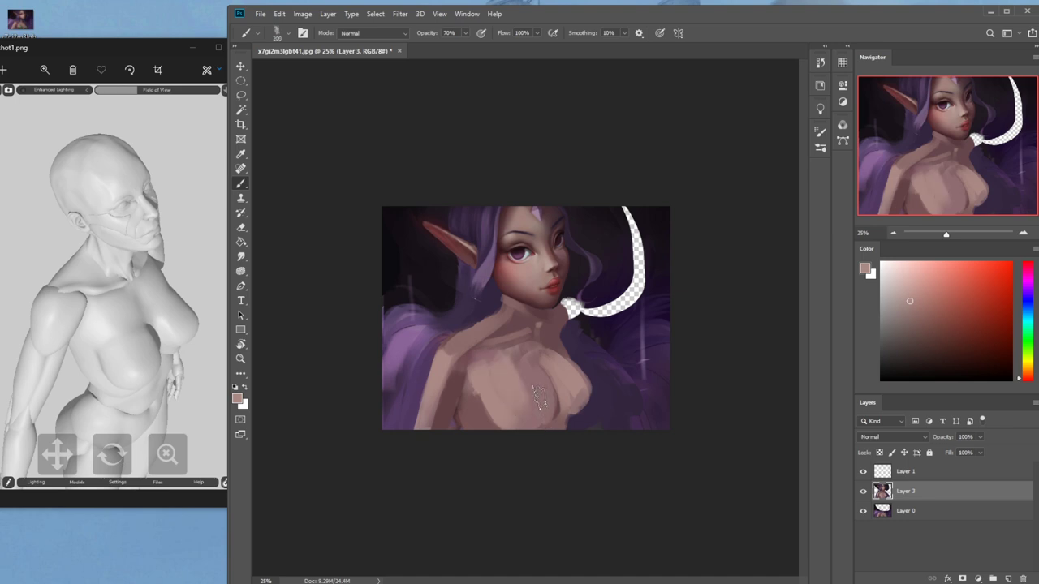
key(bracketleft)
key(bracketleft)
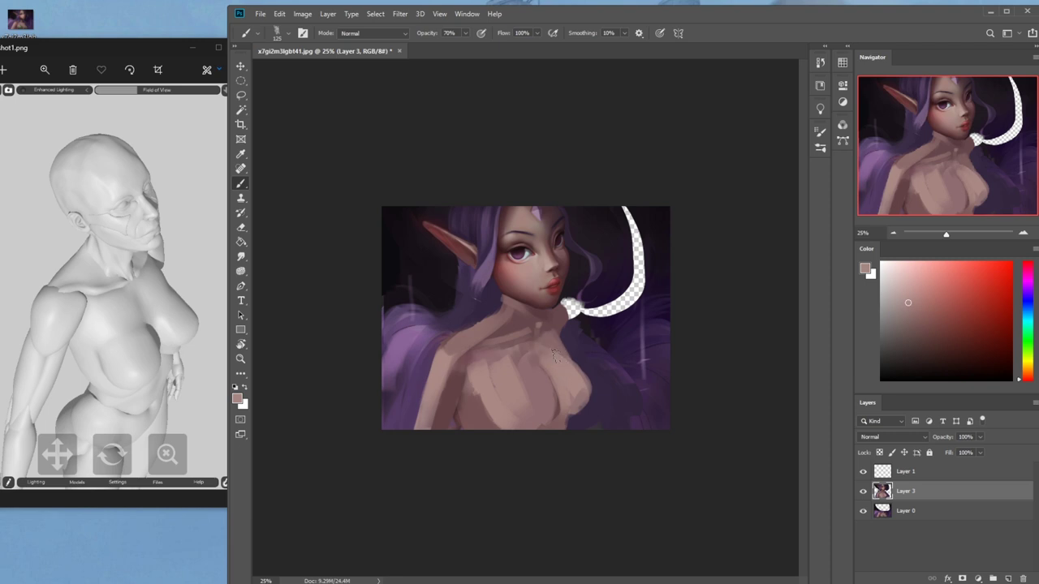
alt+click(446, 359)
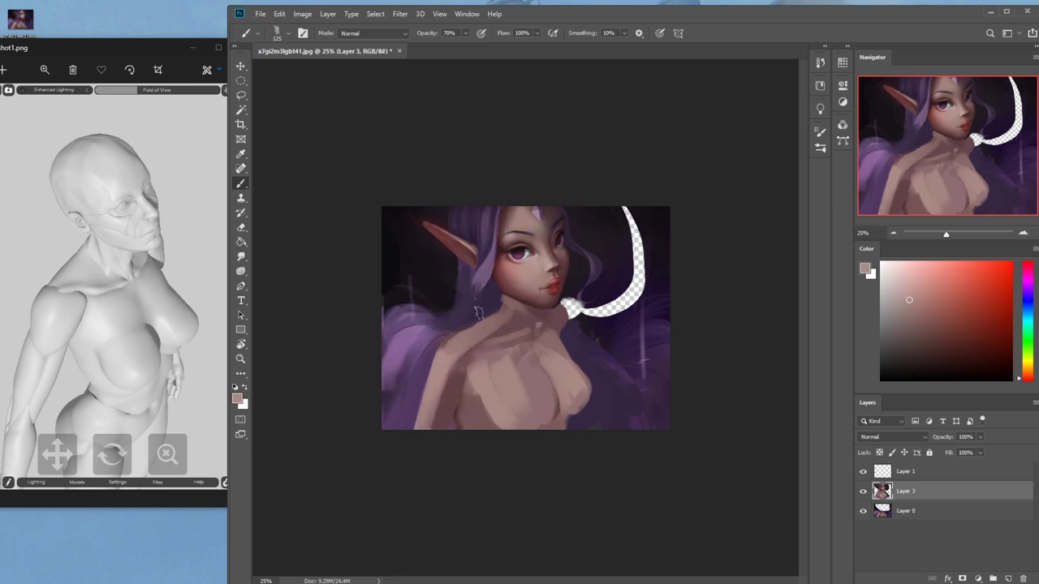
Lasso both irises on Layer 3, copy them to a new layer, and hide that copy
click(240, 257)
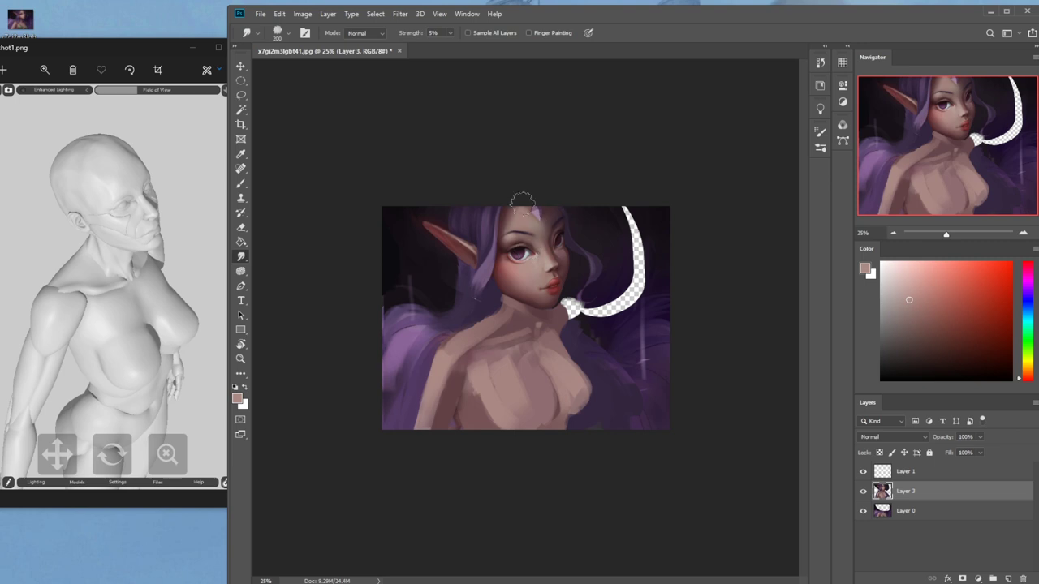
key(z)
mouse_move(460, 212)
mouse_down()
mouse_move(539, 226)
mouse_move(645, 307)
mouse_up()
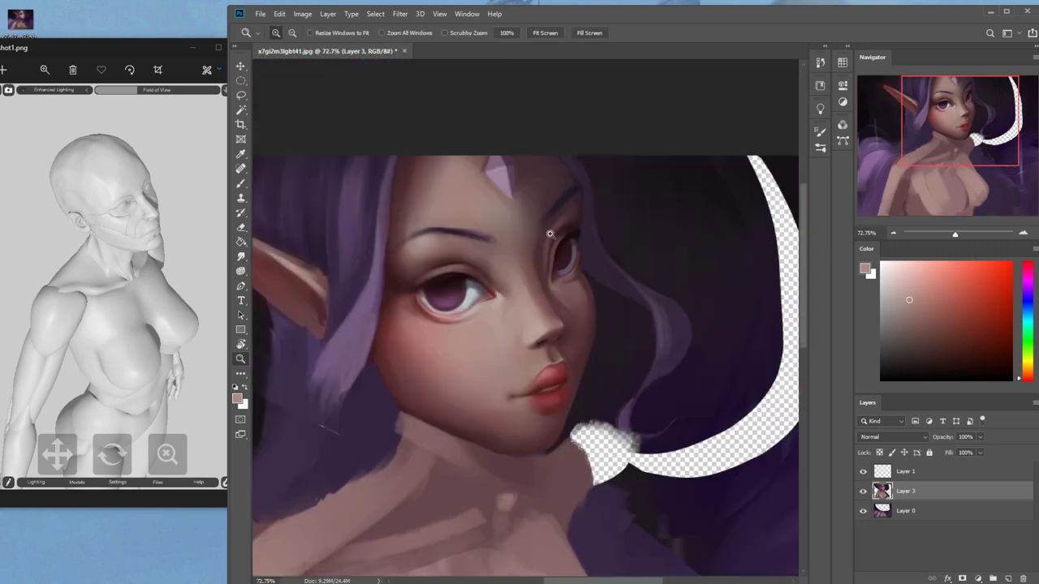
drag(299, 186, 621, 385)
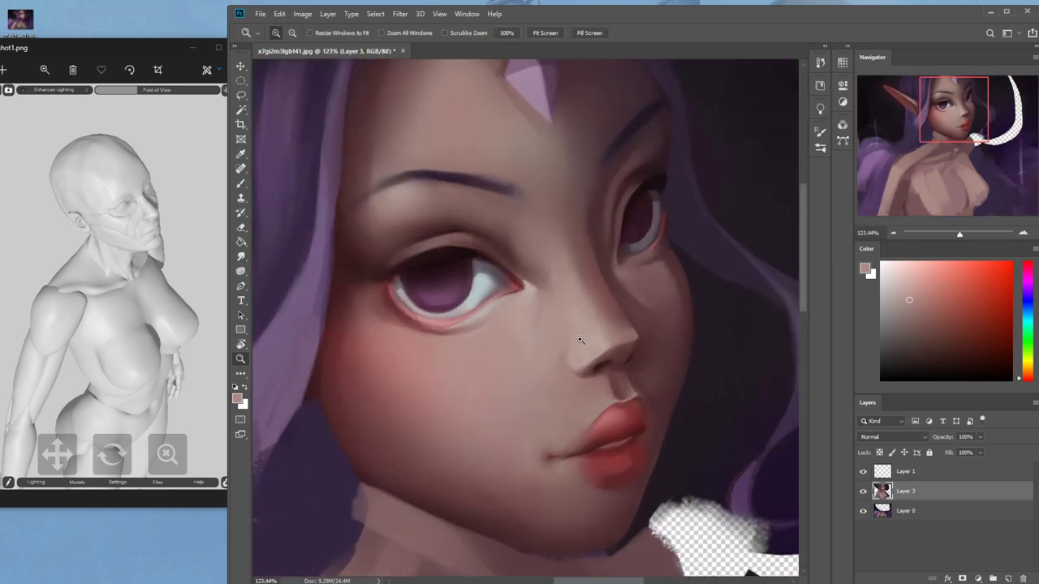
key(ctrl+minus)
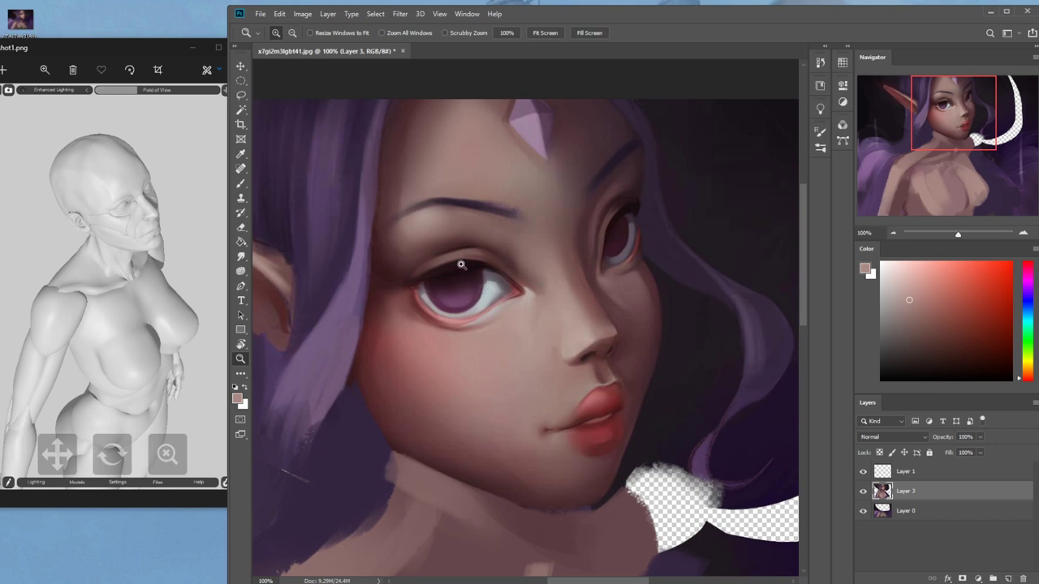
key(l)
mouse_move(486, 273)
mouse_down()
mouse_move(425, 281)
mouse_move(430, 304)
mouse_move(463, 316)
mouse_move(485, 274)
mouse_up()
mouse_move(615, 249)
mouse_down()
mouse_move(625, 217)
mouse_move(623, 258)
mouse_up()
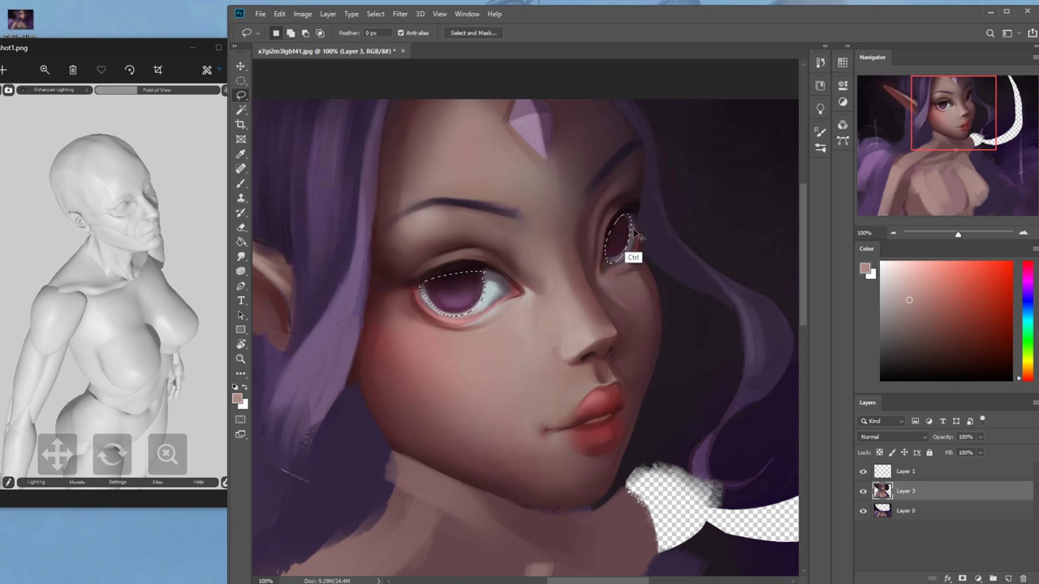
key(ctrl+j)
key(v)
click(863, 491)
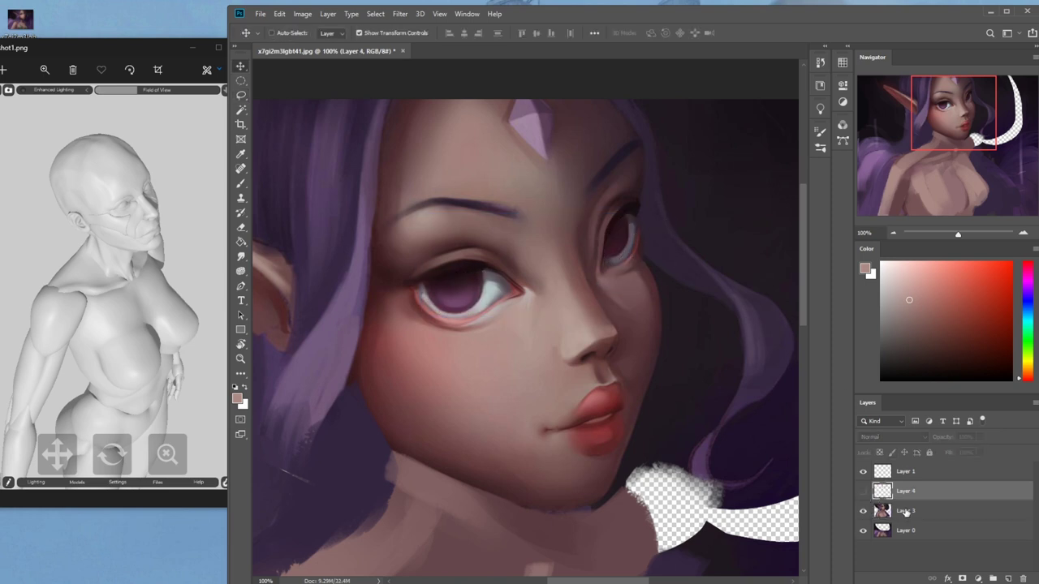
Choose the 80 px brush from Istebrak's Dry-Oil Brushes for Layer 3, shrink it, and sample the near eye's white
click(917, 510)
key(b)
right_click(593, 212)
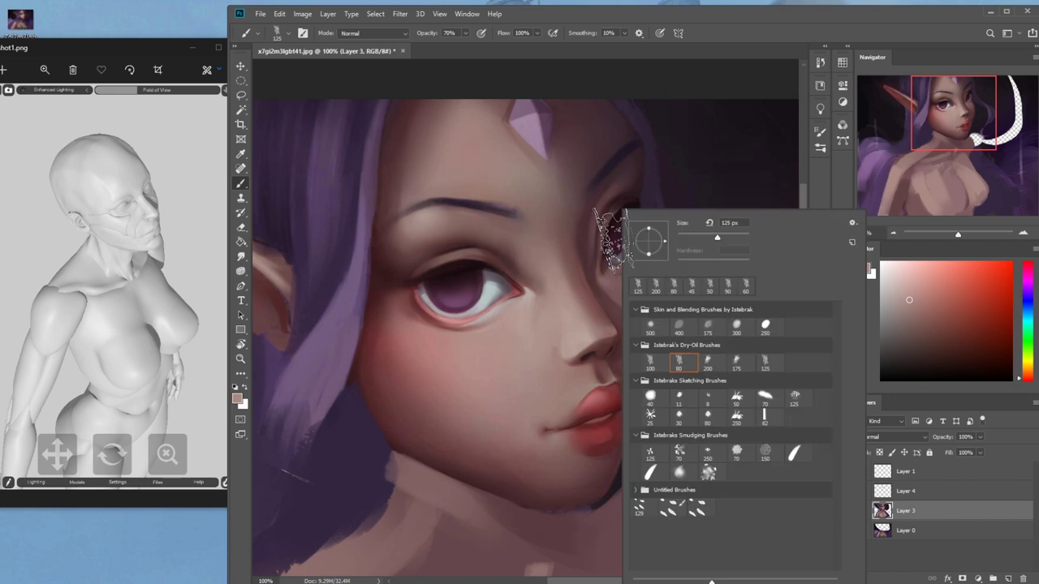
click(679, 362)
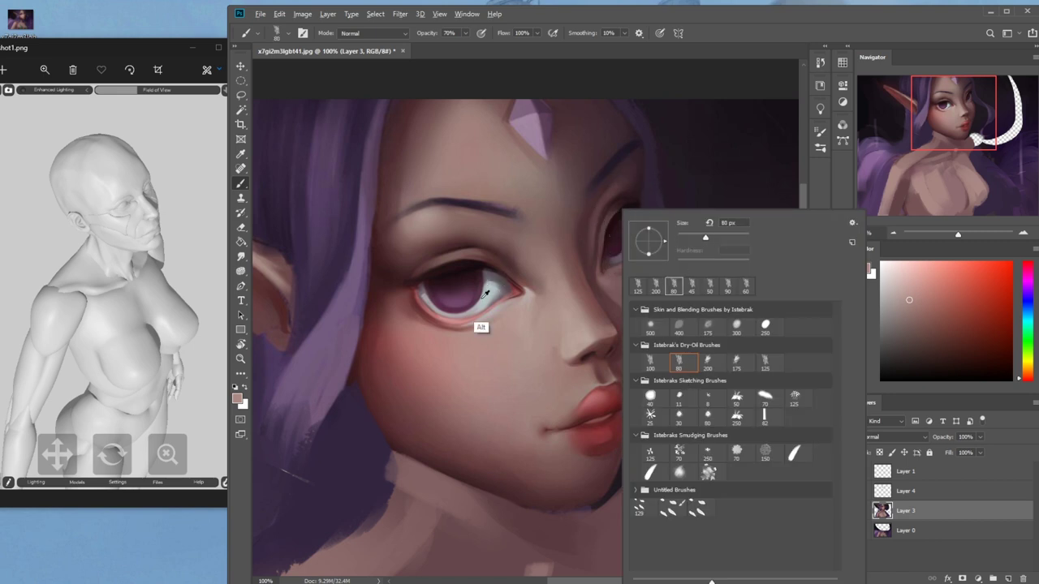
alt+click(484, 317)
key([)
key([)
key([)
key([)
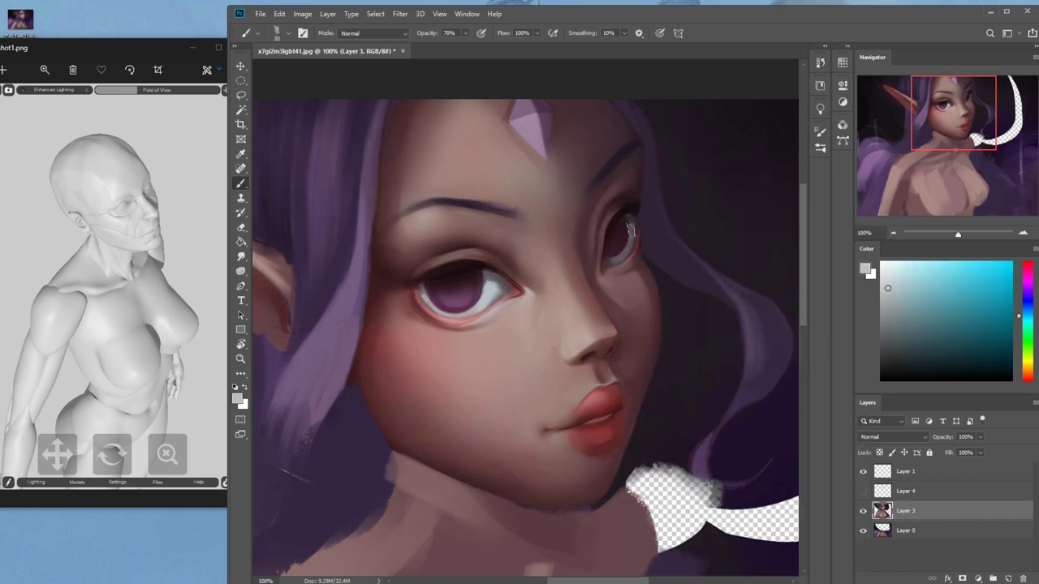
Set the brush opacity to 100% and paint over the far eye's iris with sampled greyish mauve tones
click(466, 33)
drag(475, 48, 510, 47)
key([)
drag(631, 233, 624, 257)
key(ctrl+z)
alt+click(632, 231)
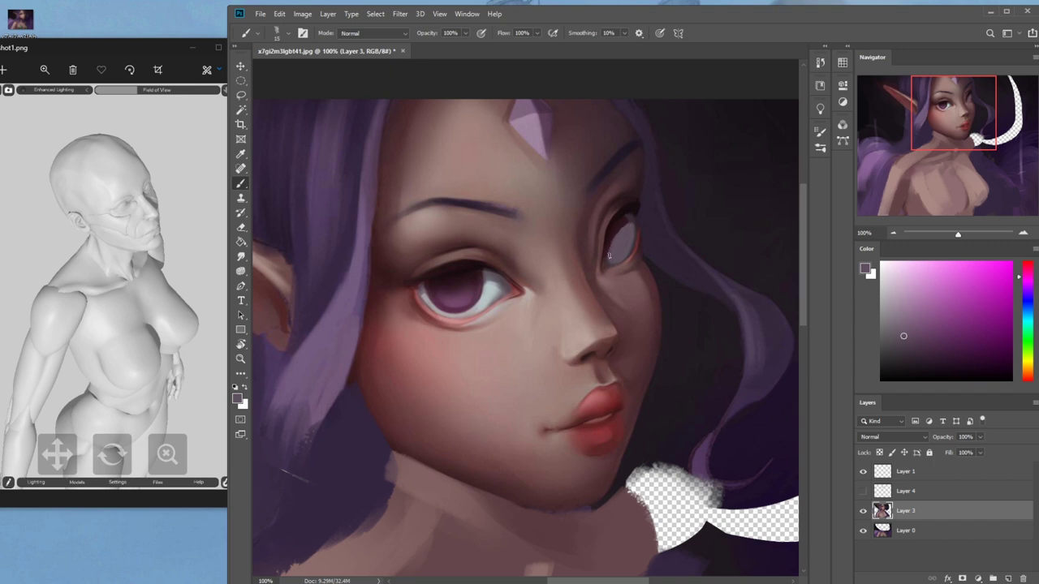
alt+click(629, 246)
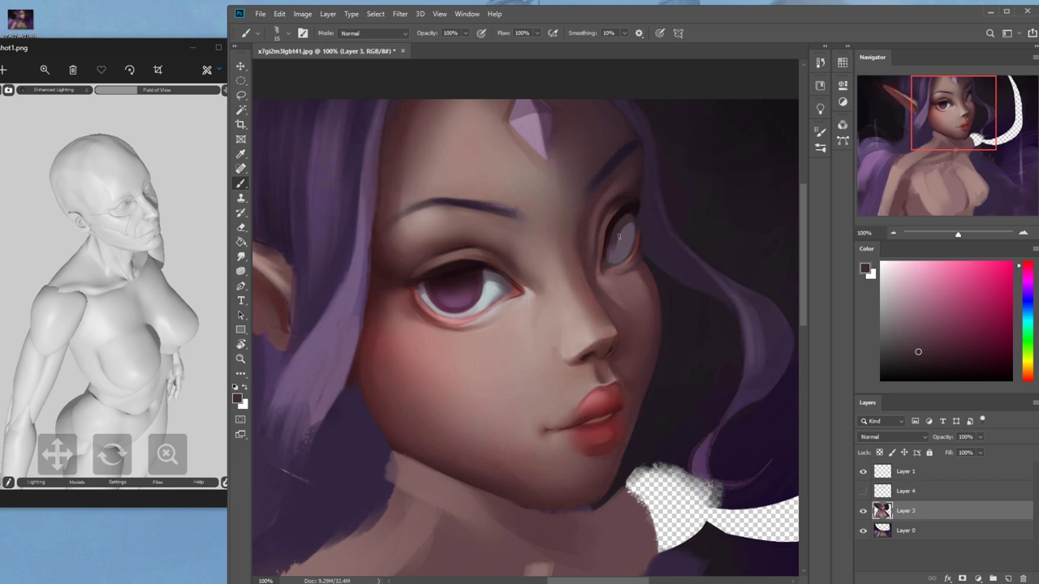
alt+click(626, 260)
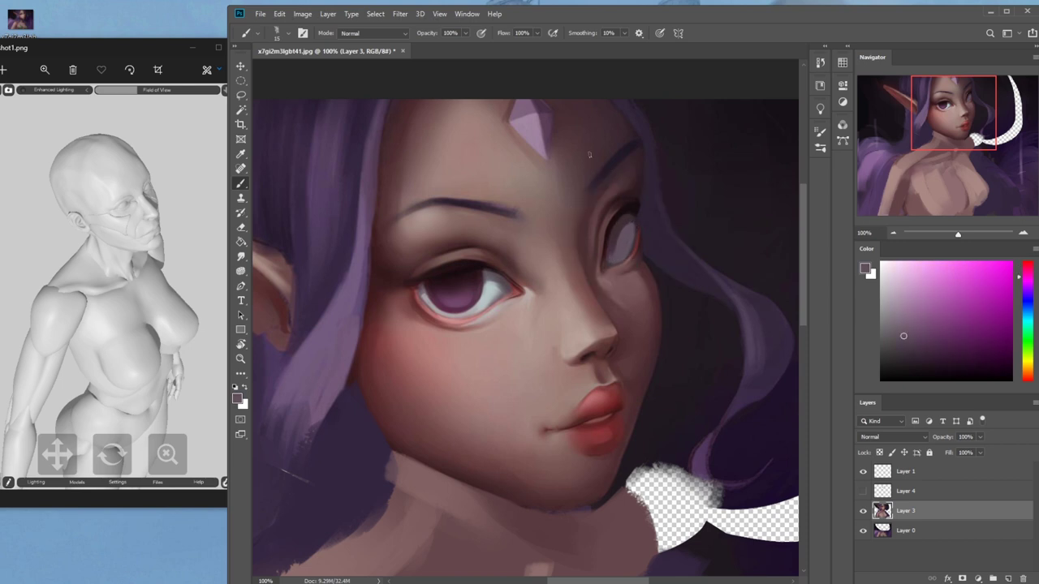
drag(626, 224, 612, 258)
Paint over the near eye's iris with the sampled eye white and shade its upper part in sampled grey-mauve
alt+click(490, 295)
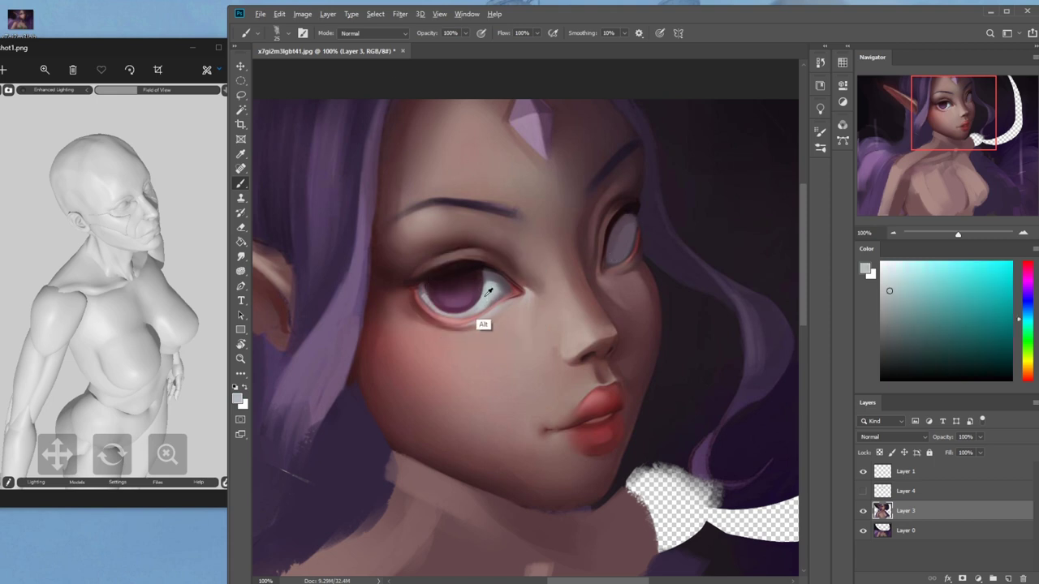
mouse_move(487, 292)
mouse_down()
mouse_move(425, 299)
mouse_move(460, 309)
mouse_move(458, 292)
mouse_move(460, 309)
mouse_move(434, 302)
mouse_move(478, 290)
mouse_move(430, 297)
mouse_move(469, 292)
mouse_move(435, 302)
mouse_up()
key(ctrl+z)
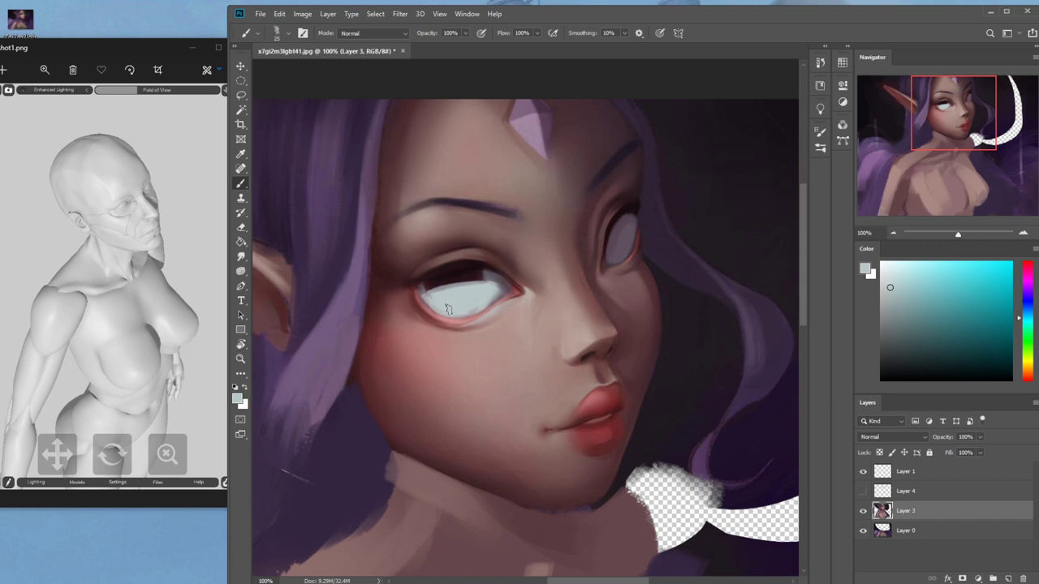
alt+click(493, 269)
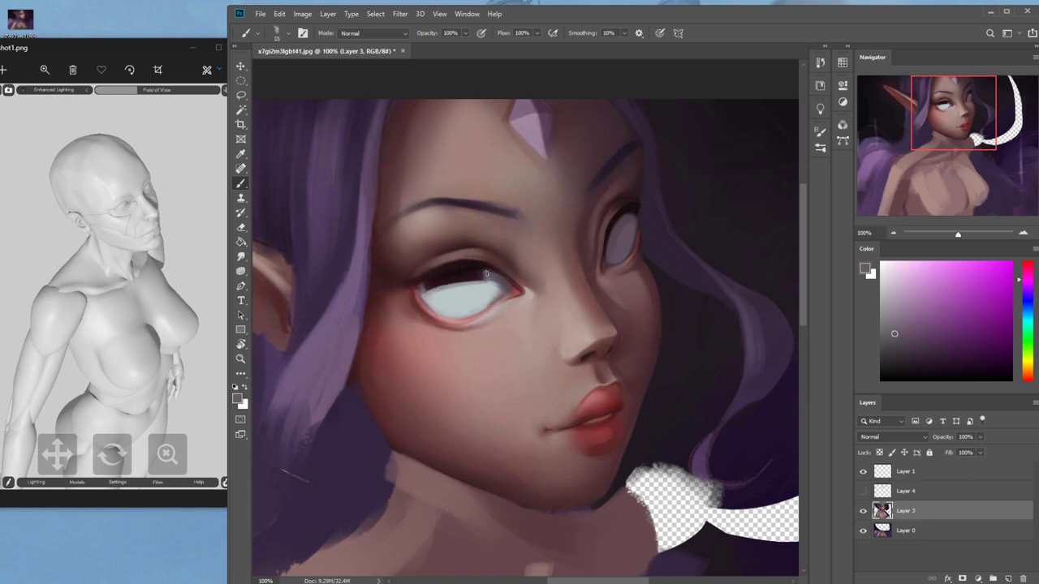
mouse_move(485, 276)
mouse_down()
mouse_move(423, 295)
mouse_move(489, 277)
mouse_move(450, 278)
mouse_move(426, 288)
mouse_move(494, 282)
mouse_move(423, 287)
mouse_move(466, 275)
mouse_move(480, 274)
mouse_move(424, 287)
mouse_move(485, 276)
mouse_move(418, 289)
mouse_move(485, 268)
mouse_up()
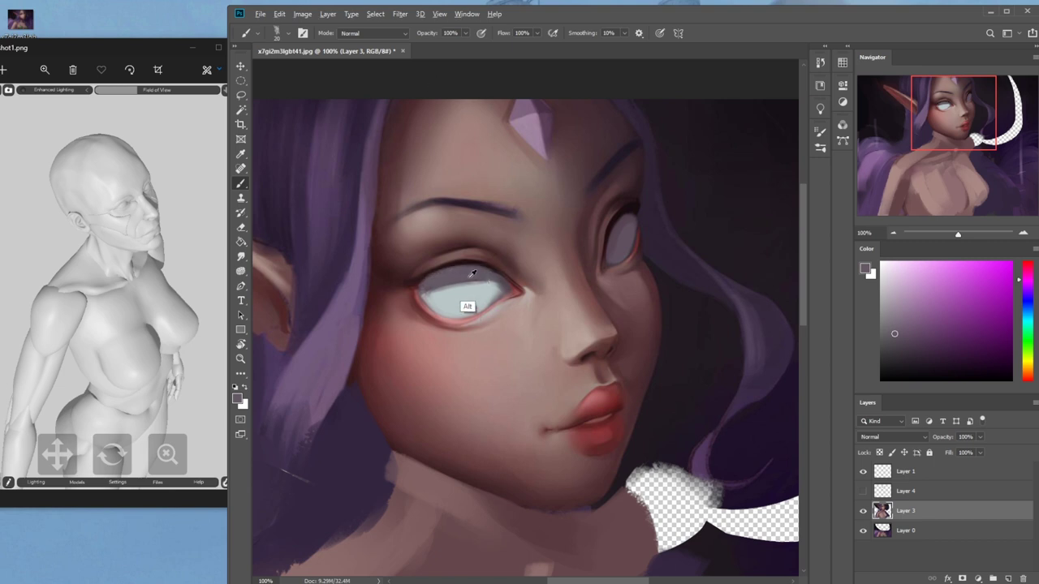
Tone down the near eye's bright white with the sampled grey-mauve on Layer 3
key(ctrl+minus)
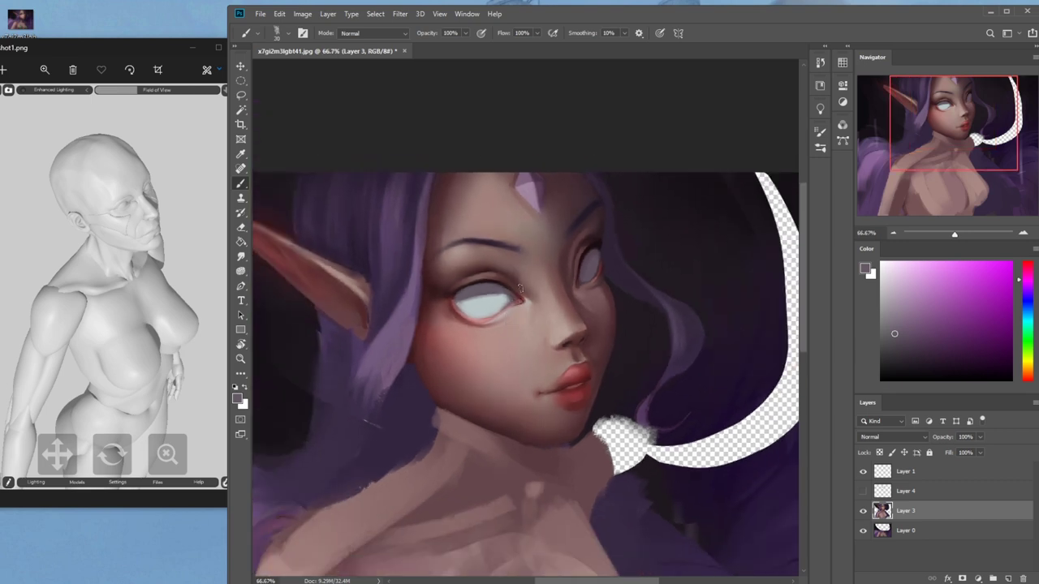
drag(498, 300, 458, 302)
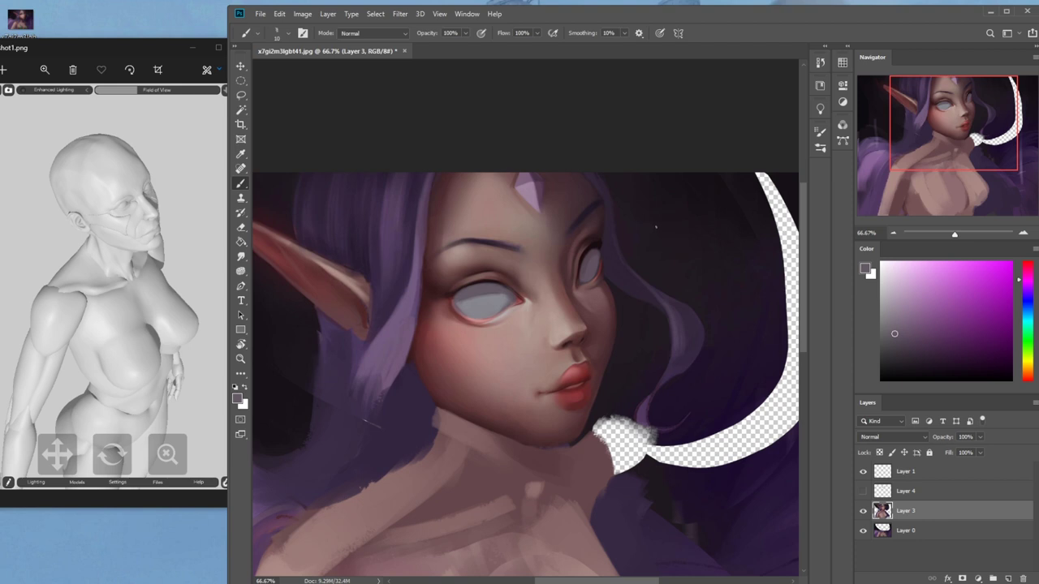
Sketch three groups of large-to-small circles on the dark background beside the face
mouse_move(732, 213)
mouse_down()
mouse_move(724, 189)
mouse_move(714, 212)
mouse_move(646, 237)
mouse_move(680, 244)
mouse_move(682, 288)
mouse_move(671, 259)
mouse_move(709, 260)
mouse_up()
mouse_move(774, 259)
mouse_down()
mouse_move(750, 273)
mouse_move(773, 253)
mouse_up()
mouse_move(755, 333)
mouse_down()
mouse_move(725, 321)
mouse_move(682, 351)
mouse_up()
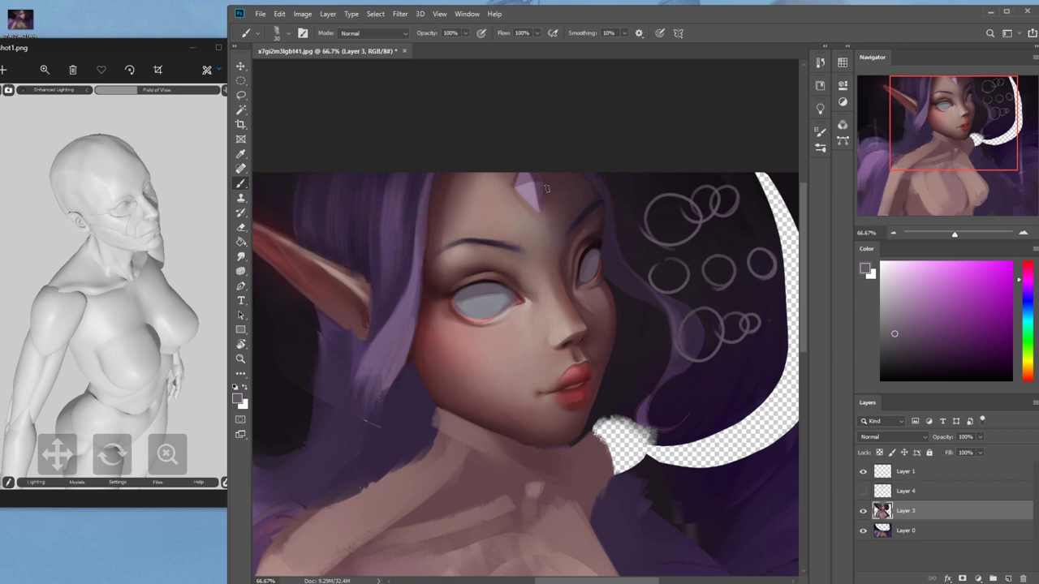
Repaint the far eye's upper lid, crease and inner rim with skin and dark shadow tones sampled around it
alt+click(572, 233)
alt+click(582, 237)
alt+click(585, 236)
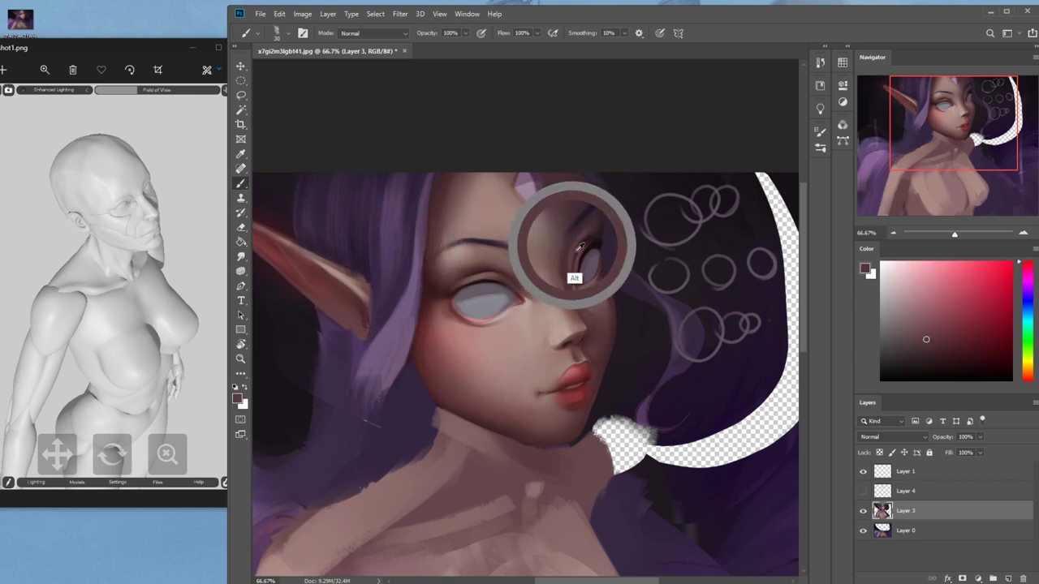
alt+click(590, 228)
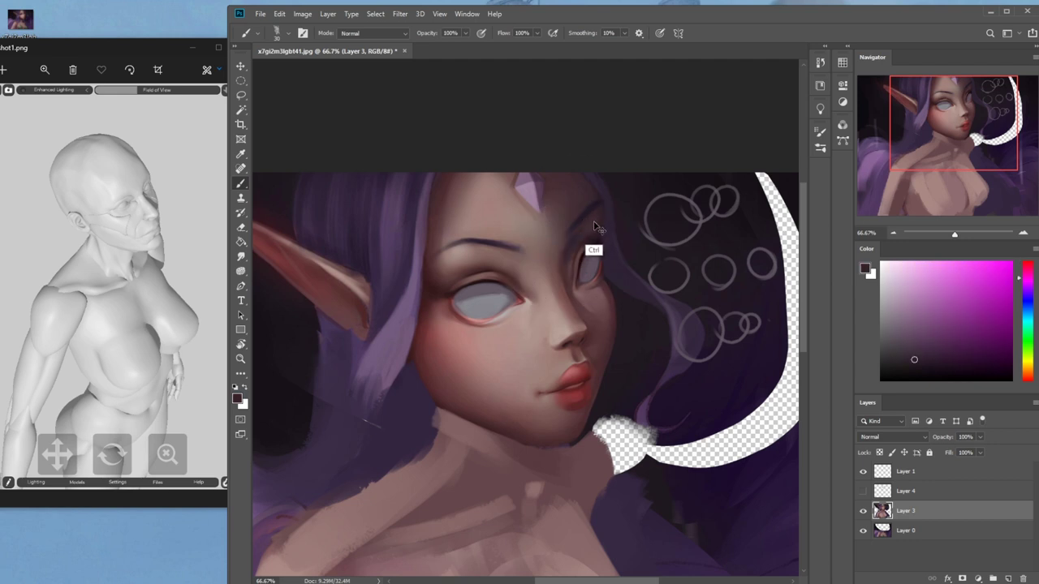
alt+click(569, 280)
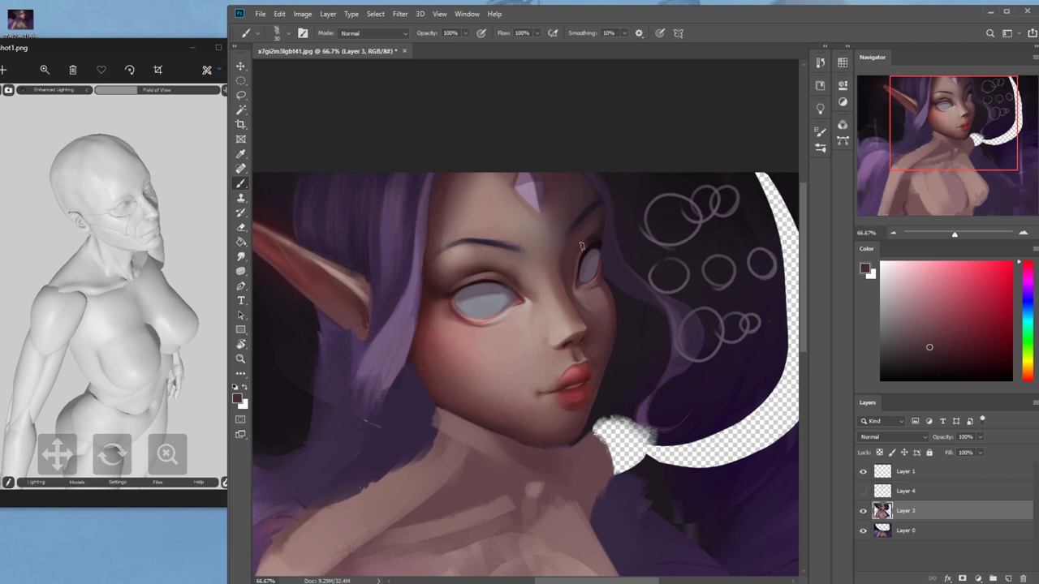
alt+click(579, 281)
alt+click(595, 245)
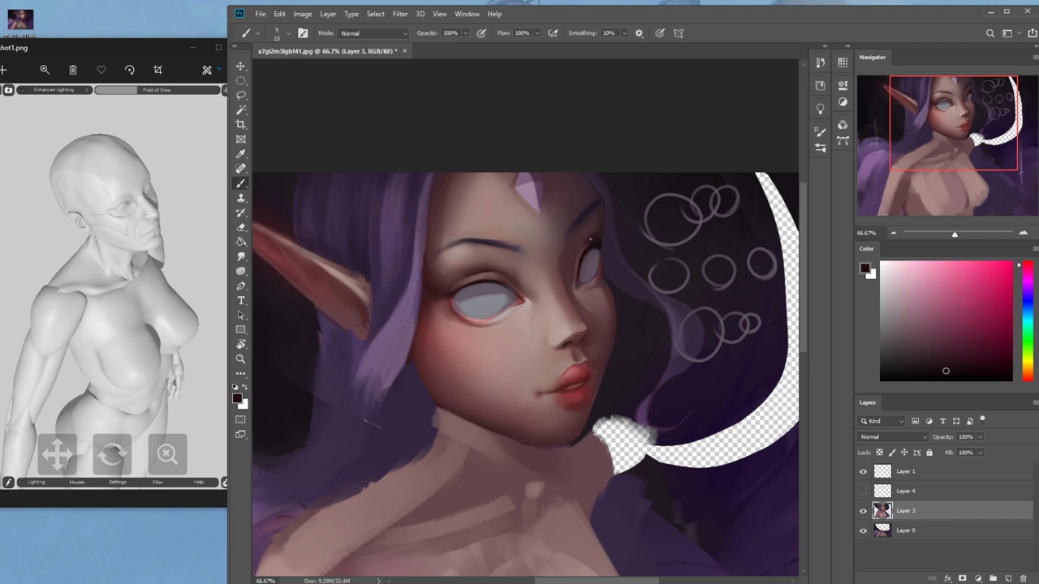
drag(586, 249, 581, 276)
alt+click(590, 227)
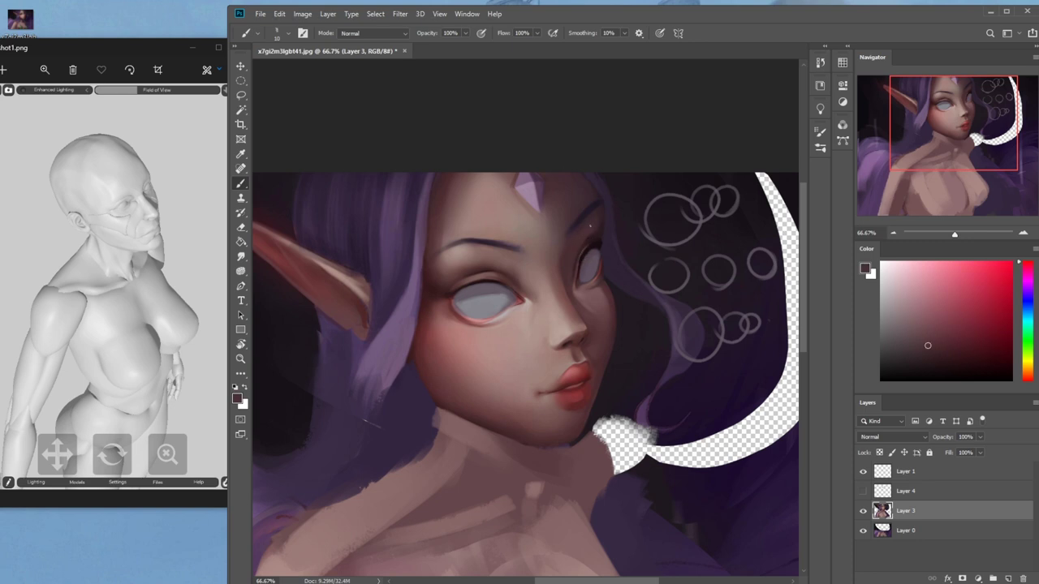
Lasso the whole far eye, copy it to a new layer, and nudge the copy slightly away from the nose
key(ctrl+minus)
drag(607, 303, 615, 277)
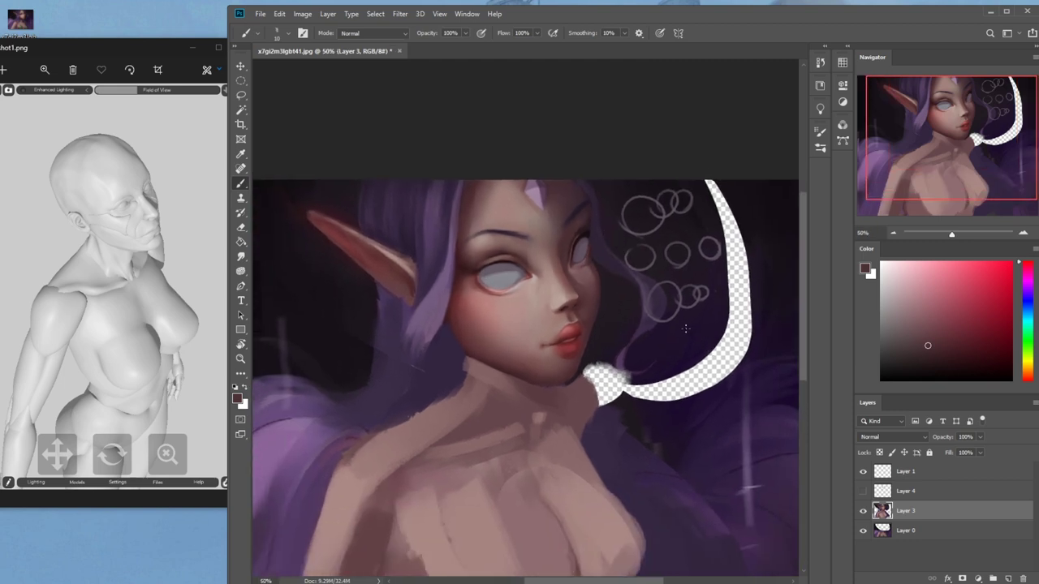
key(l)
mouse_move(592, 235)
mouse_down()
mouse_move(586, 221)
mouse_move(568, 262)
mouse_move(592, 276)
mouse_move(591, 222)
mouse_up()
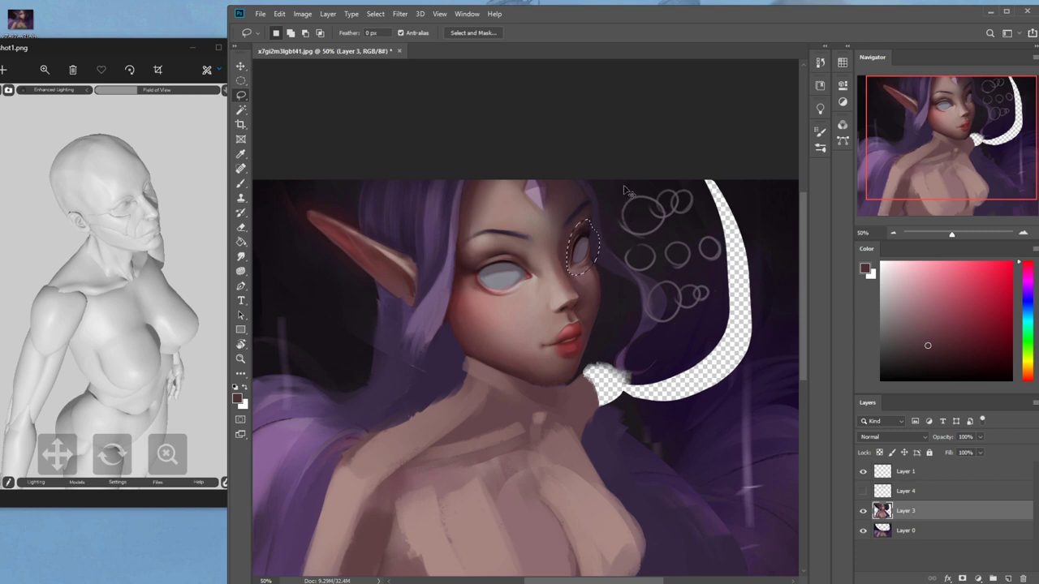
key(ctrl+j)
key(v)
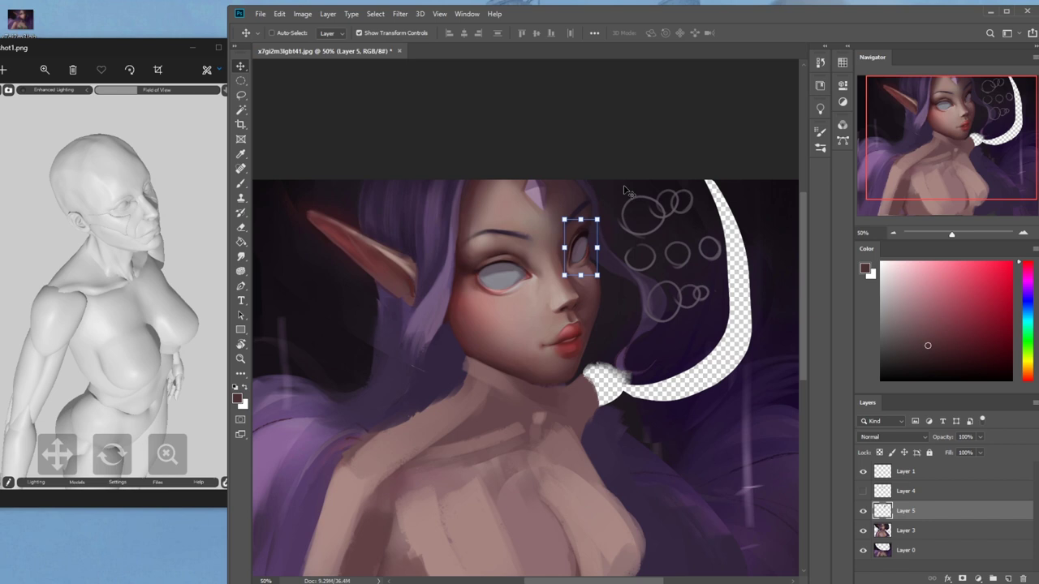
key(Right)
Compare the face with the far-eye copy hidden and shown, and merge the copy down into Layer 3
key(e)
click(863, 512)
click(863, 512)
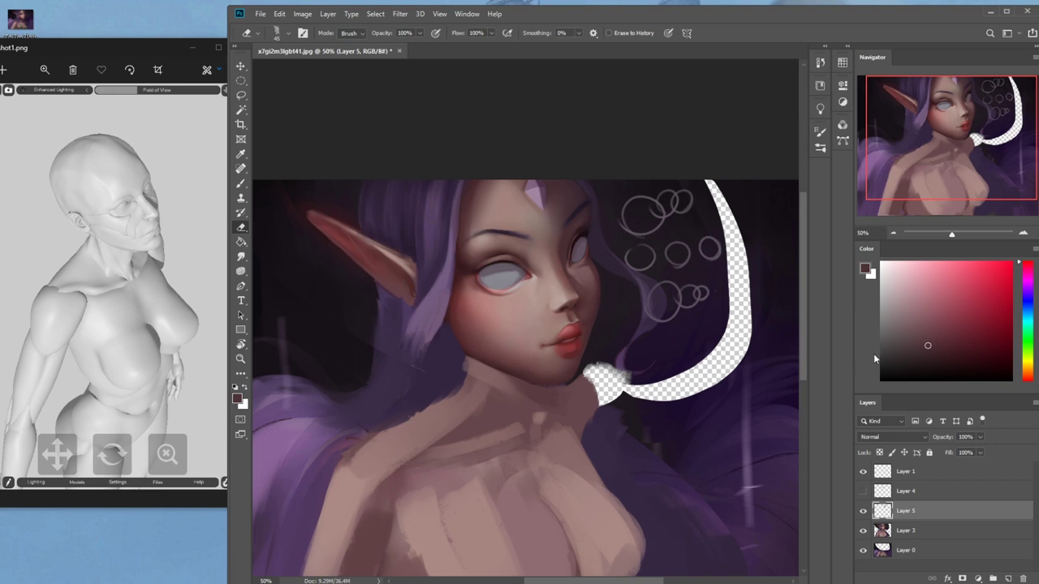
right_click(923, 511)
click(965, 370)
Brush sampled skin, mauve and dark purple tones around the far eye's lids and eyebrow to refine them
key(ctrl+plus)
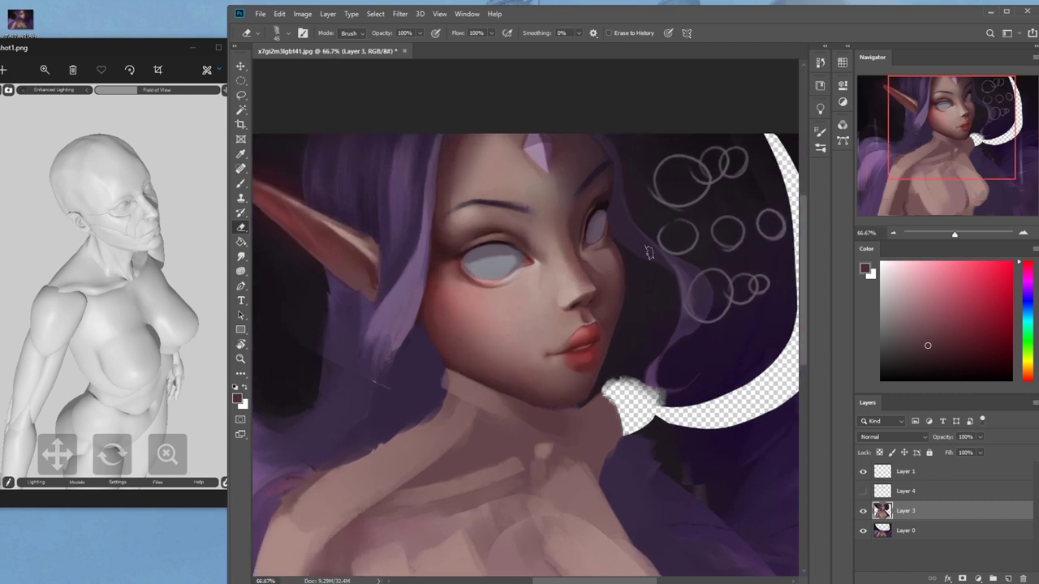
key(b)
alt+click(595, 254)
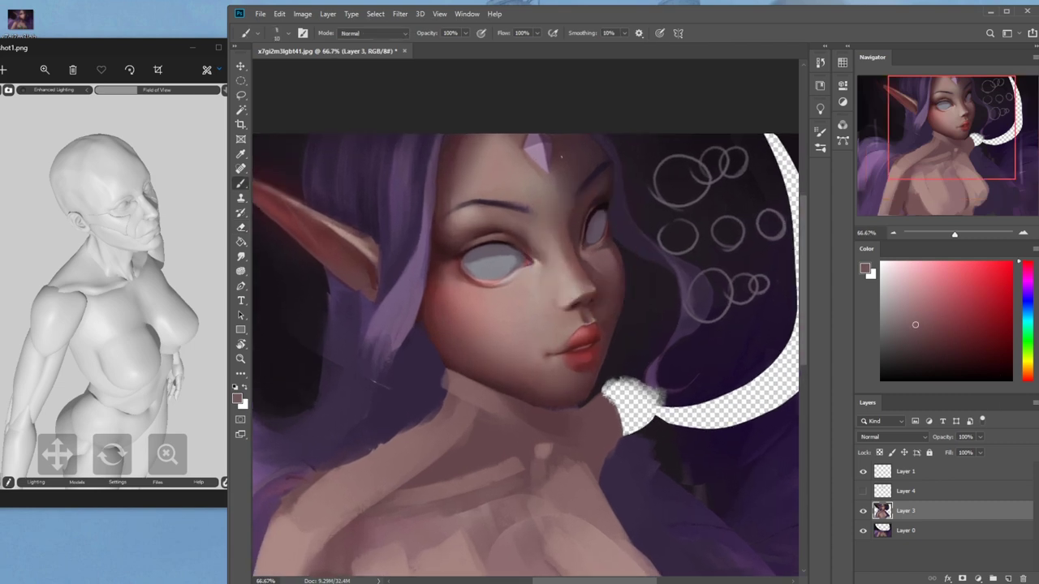
alt+click(598, 217)
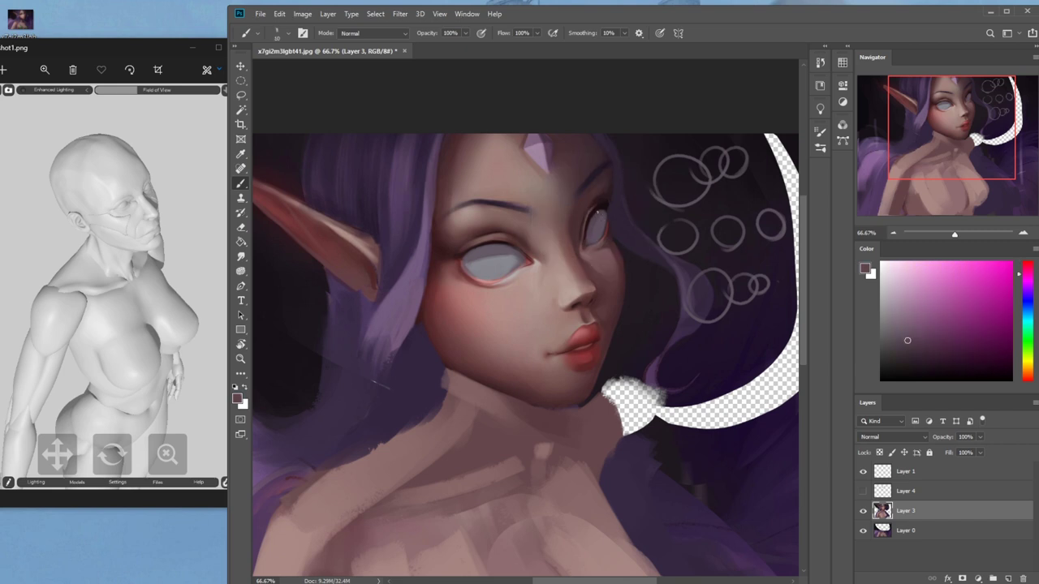
alt+click(599, 215)
alt+click(597, 184)
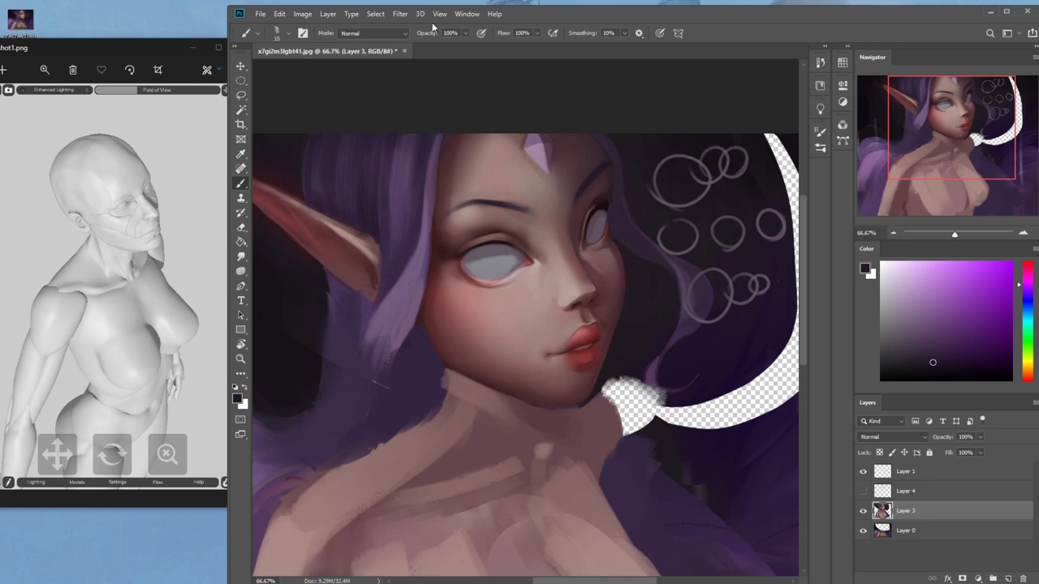
Open the Liquify filter, reduce the warp brush to size 175, and push the far eyebrow into shape
click(400, 14)
click(436, 104)
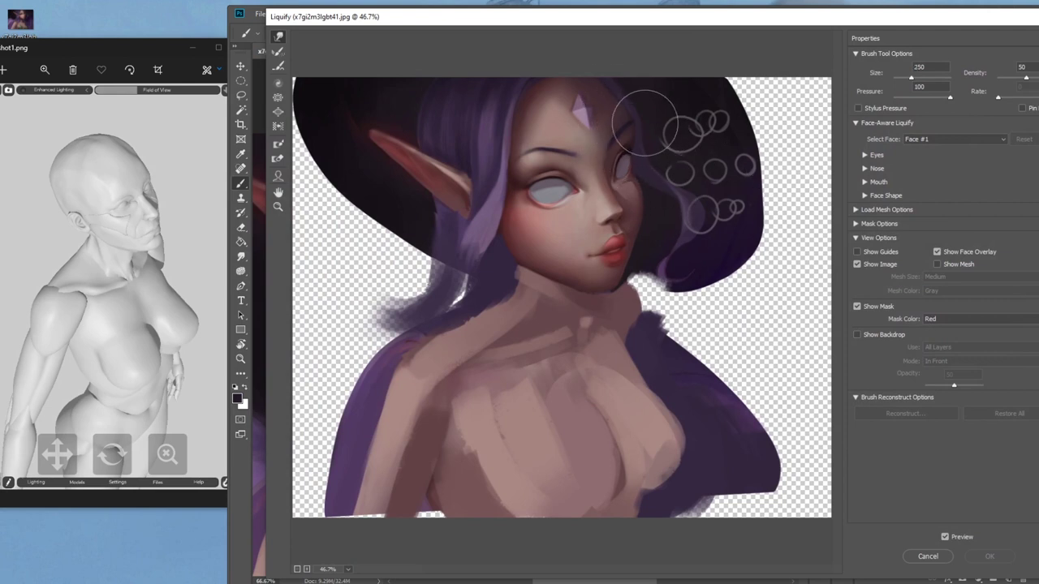
key(bracketleft)
key(bracketleft)
click(641, 127)
key(bracketleft)
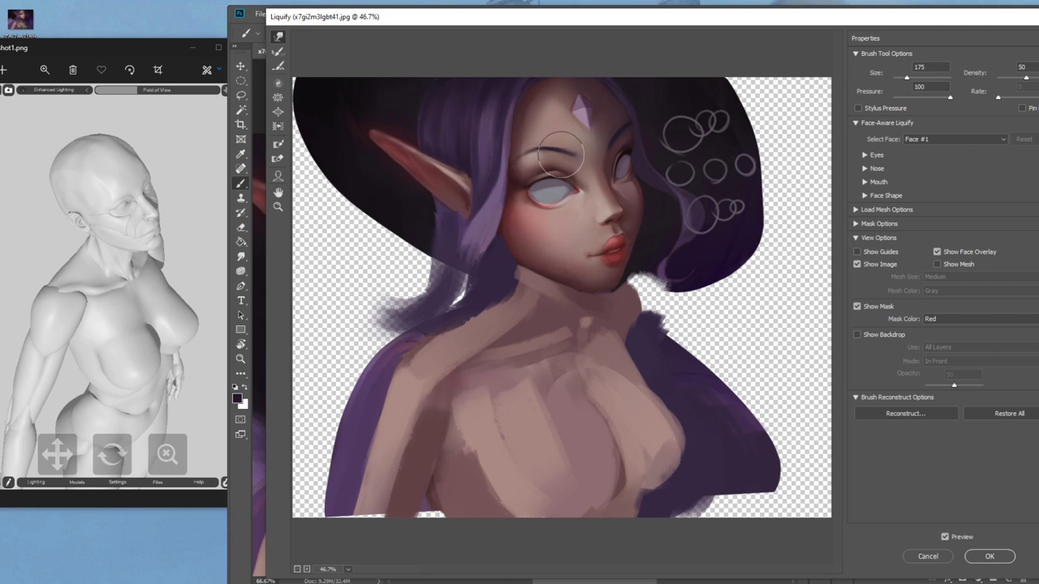
Adjust the eyebrows and inner brow area in Liquify, varying the warp brush between sizes 80 and 250
key(bracketright)
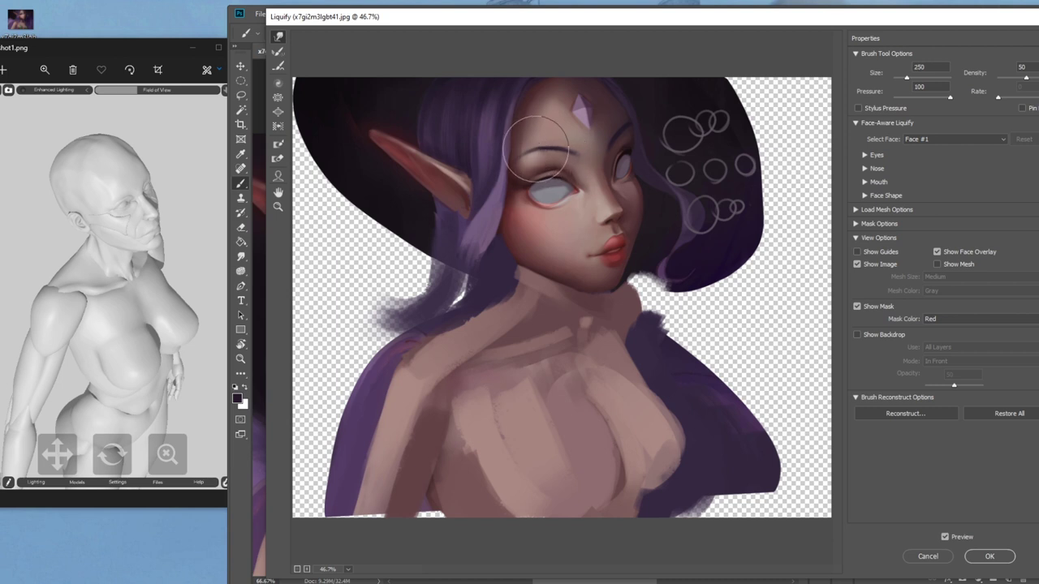
key(bracketright)
key(bracketright)
key(bracketleft)
key(bracketleft)
key(bracketleft)
key(bracketleft)
key(bracketleft)
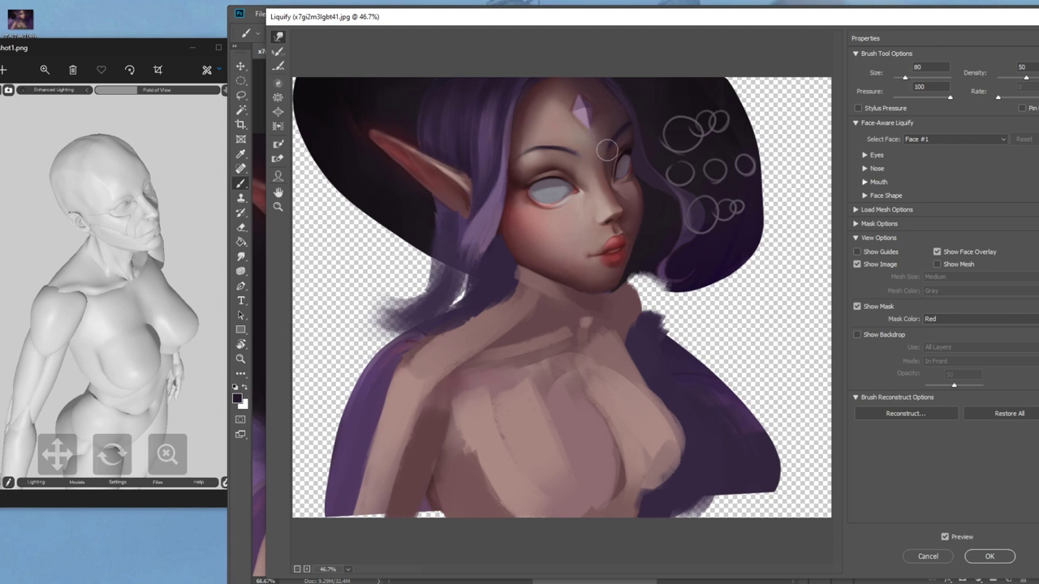
key(bracketright)
key(bracketright)
key(bracketright)
key(bracketright)
key(bracketright)
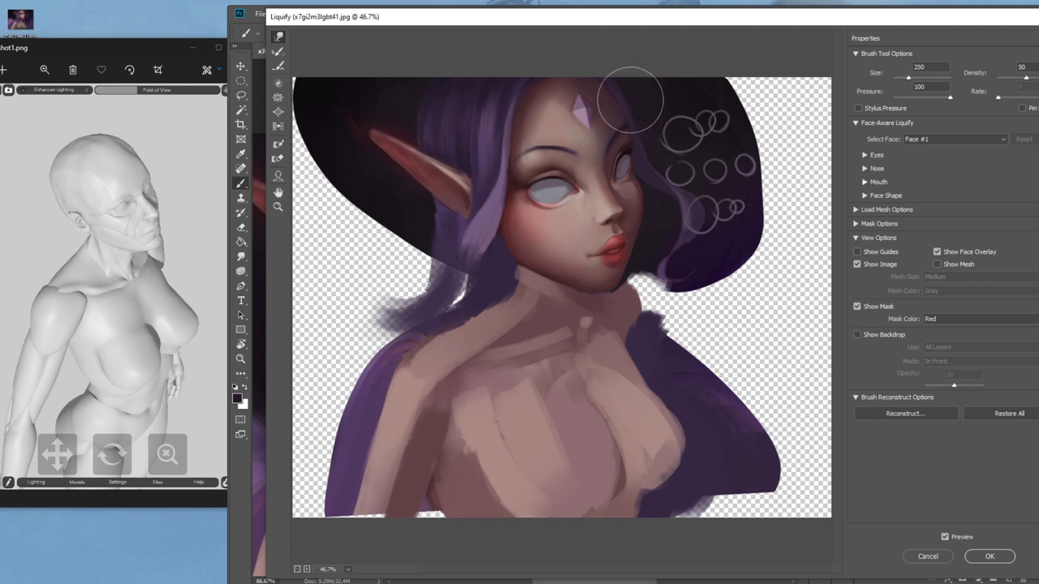
Fine-tune the far brow with a smaller warp brush around size 125 and apply the Liquify changes
key(bracketleft)
key(bracketleft)
key(bracketleft)
key(bracketleft)
key(bracketleft)
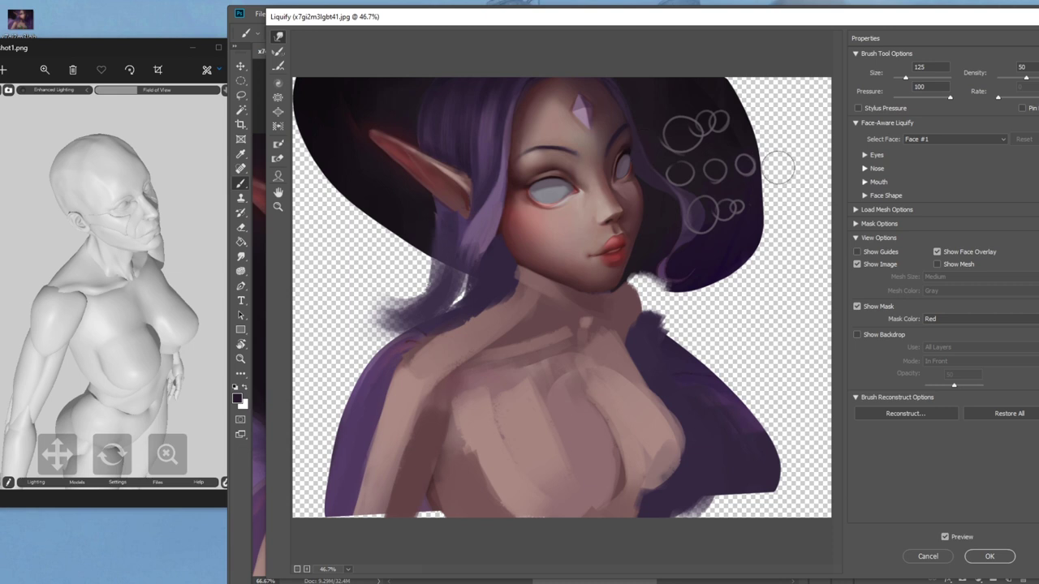
key(bracketleft)
key(bracketright)
key(bracketleft)
key(bracketright)
key(bracketright)
key(bracketleft)
click(998, 554)
Repaint the face contour and hair edge beside the far eye's outer corner with sampled dark purple tones
key(z)
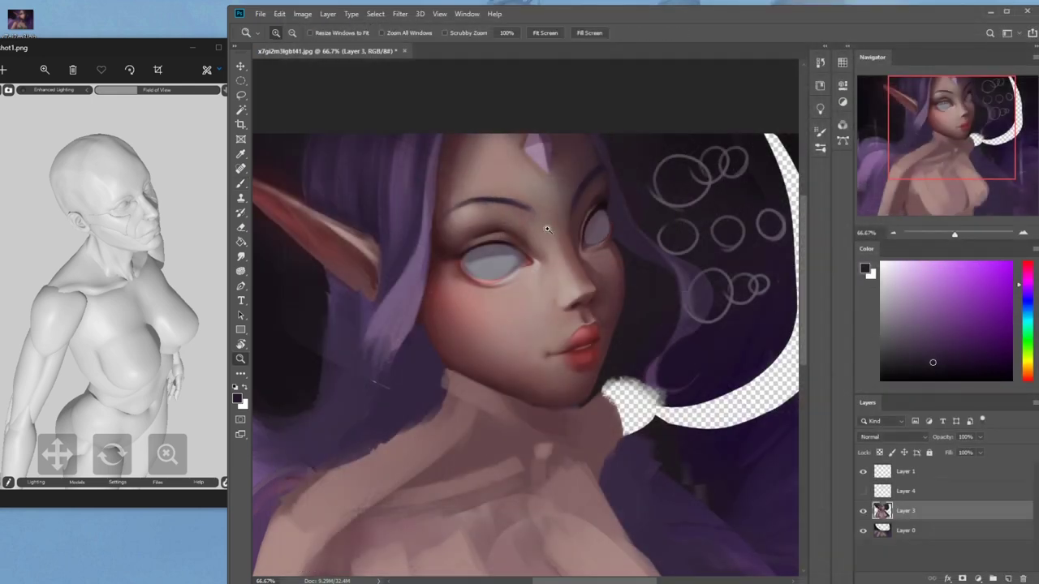
click(572, 233)
click(652, 233)
key(b)
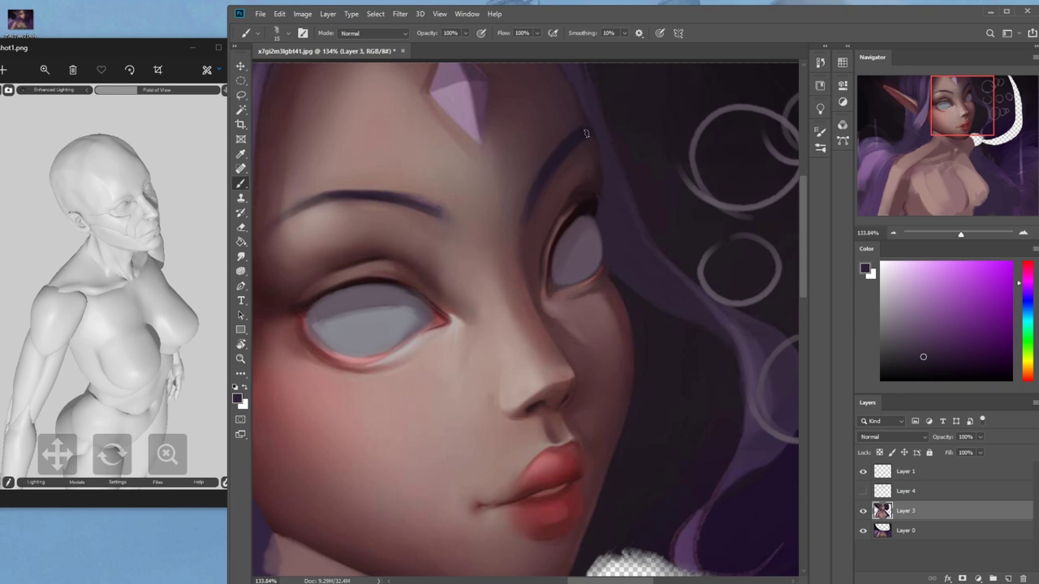
alt+click(602, 304)
alt+click(615, 280)
alt+click(618, 276)
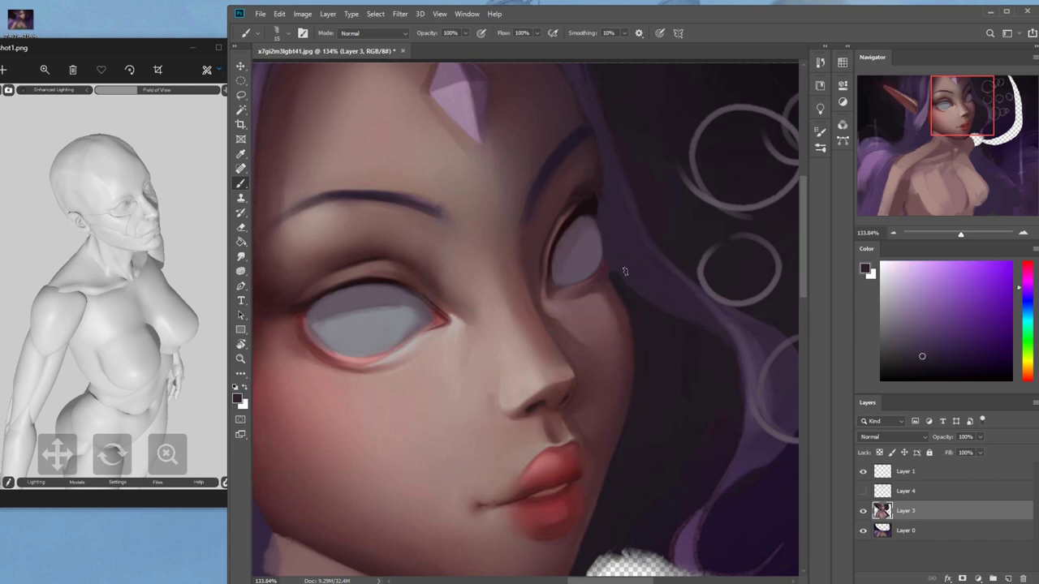
alt+click(619, 270)
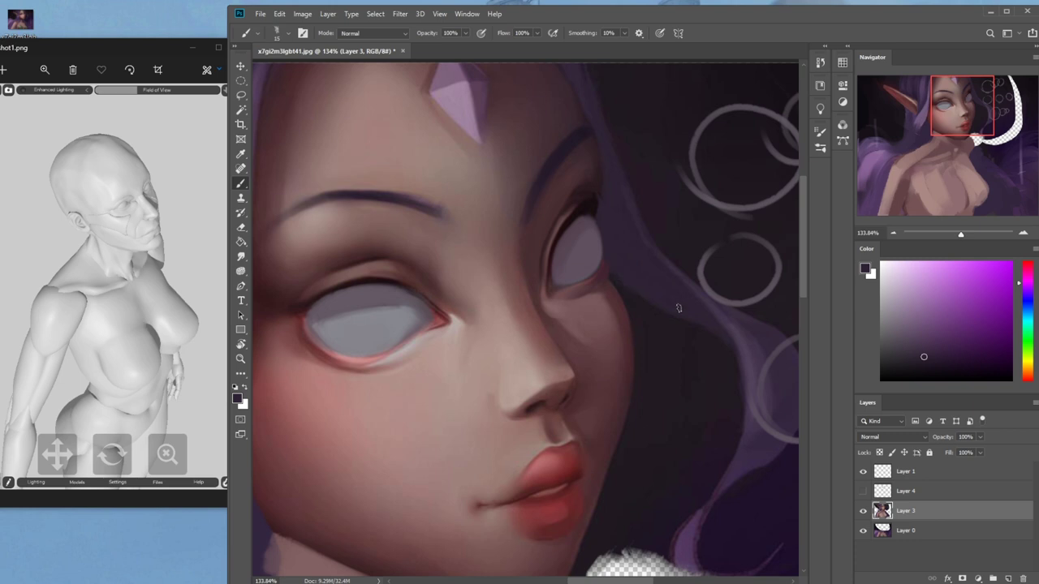
key(ctrl)
Switch to the Smudge tool at 5% strength, shrink its tip, and blend the far eye's upper lash line
click(241, 256)
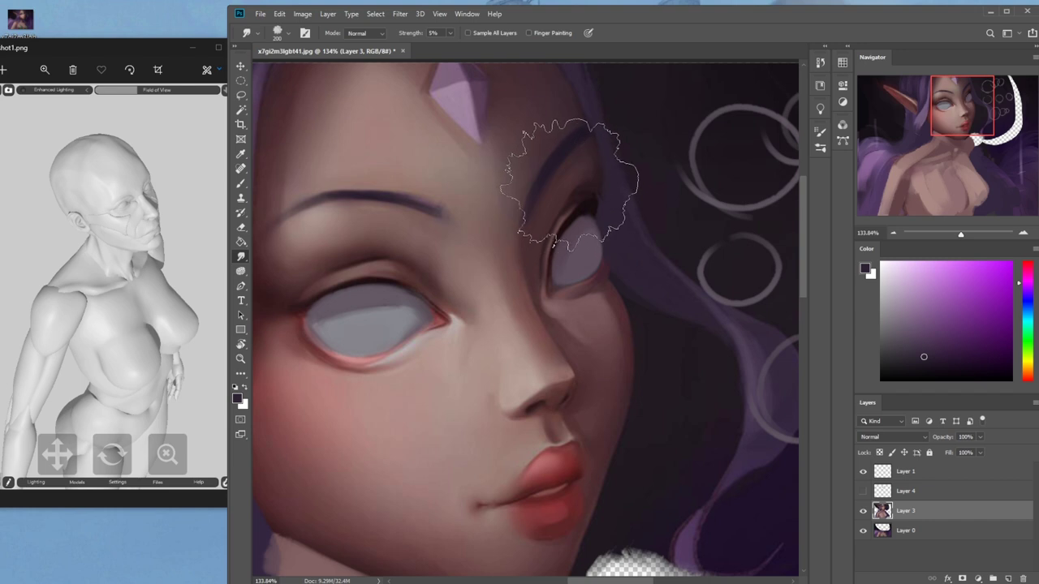
key([)
key([)
key([)
key([)
key([)
key([)
key([)
key([)
key([)
key([)
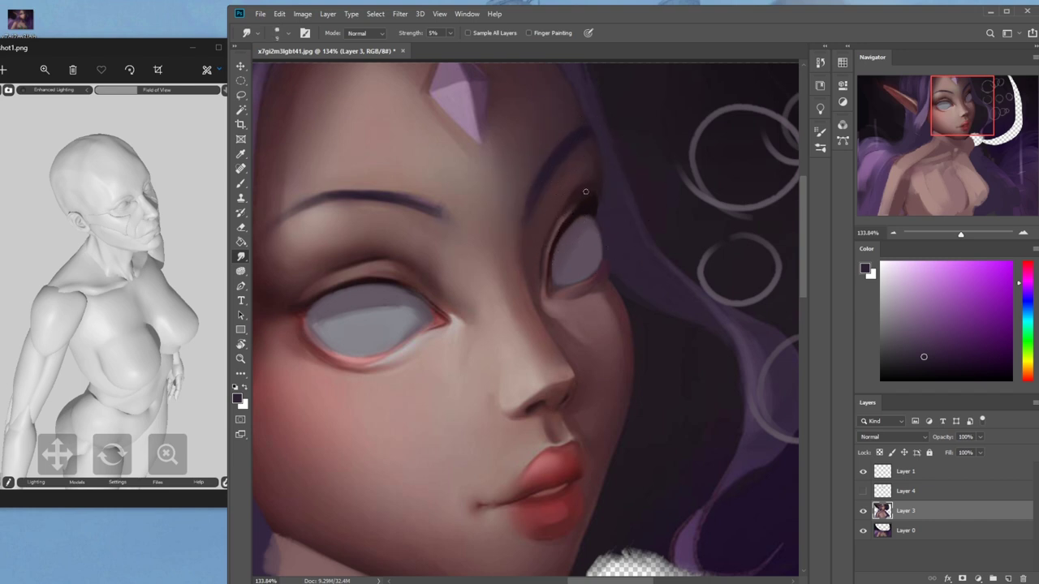
Enlarge the smudge tip and soften the transitions around the far eye
key(bracketright)
key(bracketright)
key(bracketright)
key(bracketright)
key(bracketright)
key(ctrl+minus)
key(ctrl+minus)
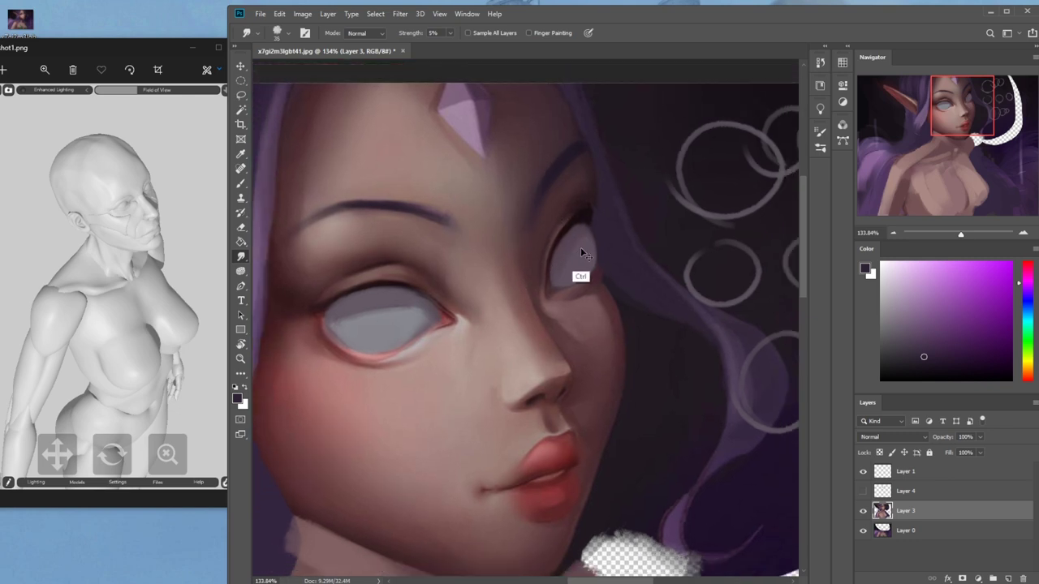
key(ctrl+minus)
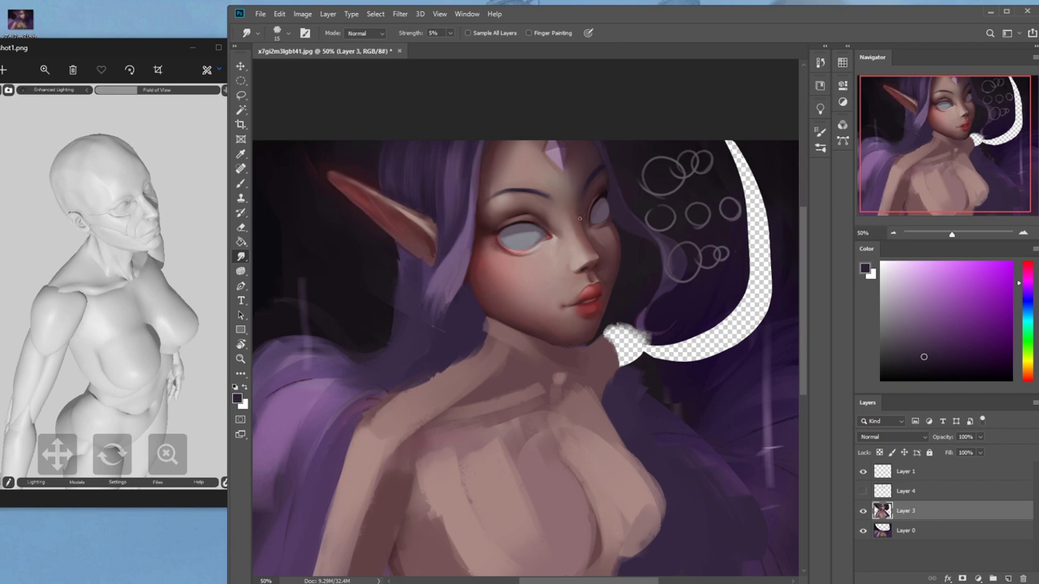
Enlarge the brush to about 70 px and paint over the upper two groups of circles with sampled dark background
key(e)
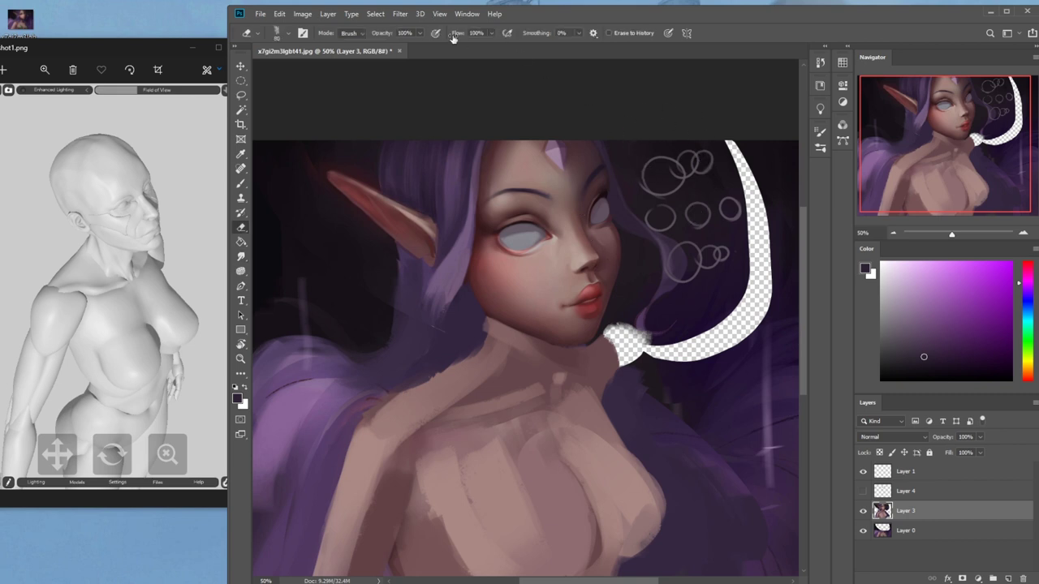
key(b)
alt+click(659, 176)
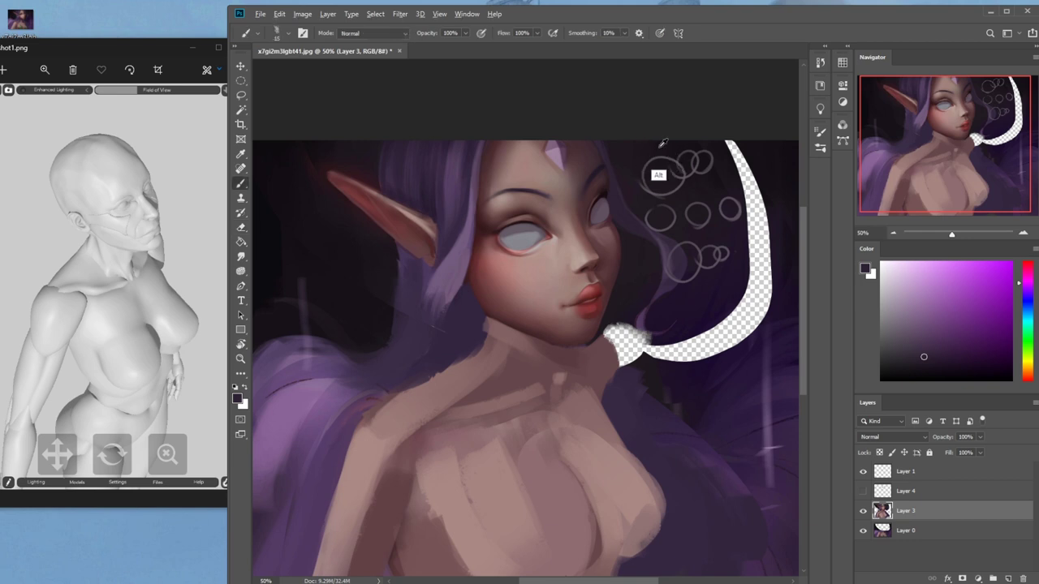
key(])
key(])
key(])
key(])
key(])
key(])
key(])
mouse_move(654, 180)
mouse_down()
mouse_move(683, 185)
mouse_move(690, 172)
mouse_move(694, 186)
mouse_move(672, 198)
mouse_move(677, 229)
mouse_move(668, 227)
mouse_move(690, 197)
mouse_move(728, 203)
mouse_up()
alt+click(689, 221)
drag(696, 167, 703, 147)
Cover the lowest group of circles beside the curled hair lock with sampled purple and dark background tones
alt+click(677, 238)
alt+click(676, 240)
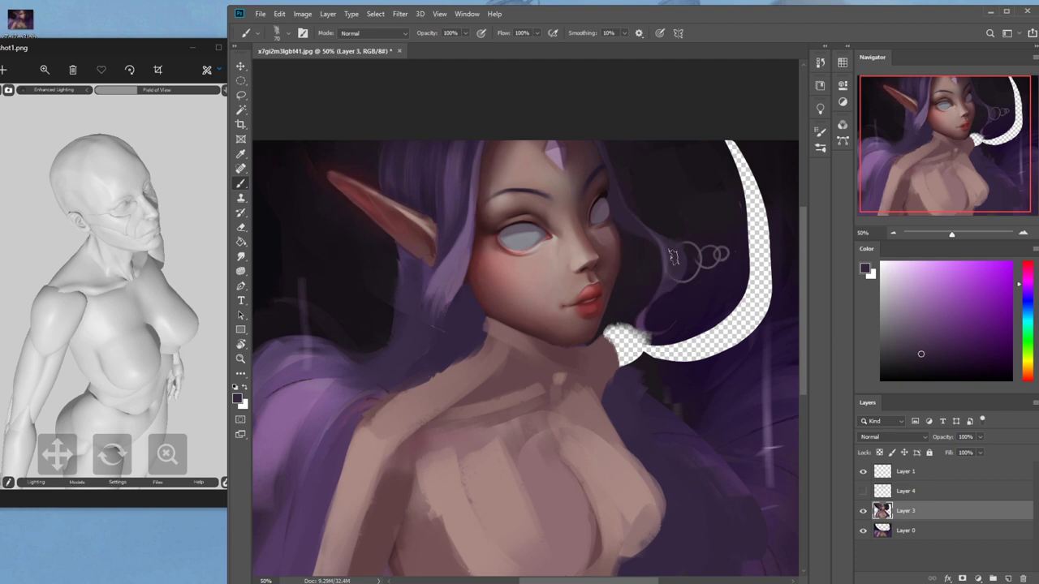
alt+click(689, 238)
mouse_move(689, 238)
mouse_down()
mouse_move(694, 284)
mouse_move(681, 299)
mouse_move(688, 276)
mouse_move(720, 252)
mouse_up()
alt+click(714, 252)
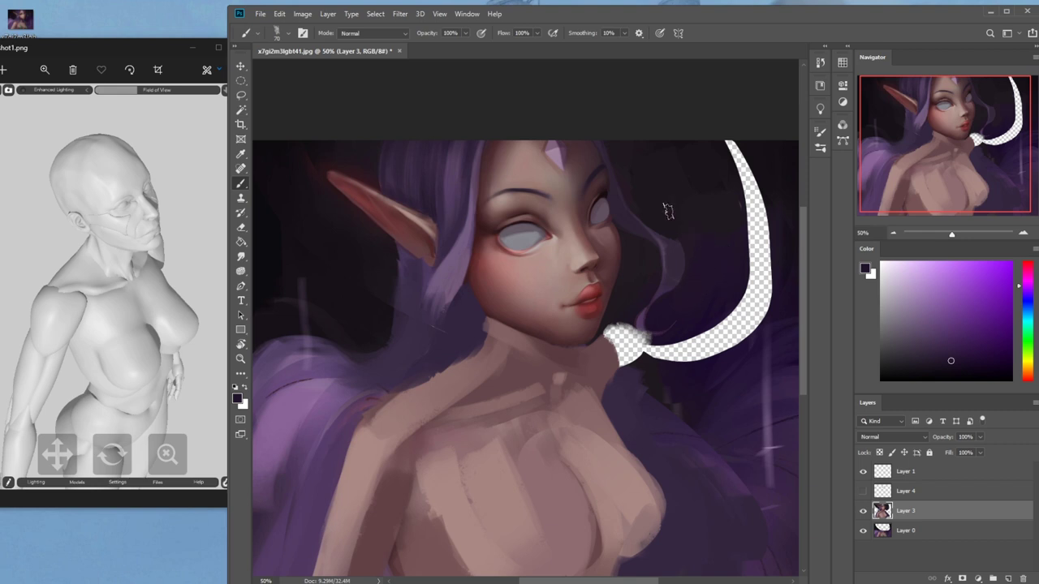
alt+click(687, 268)
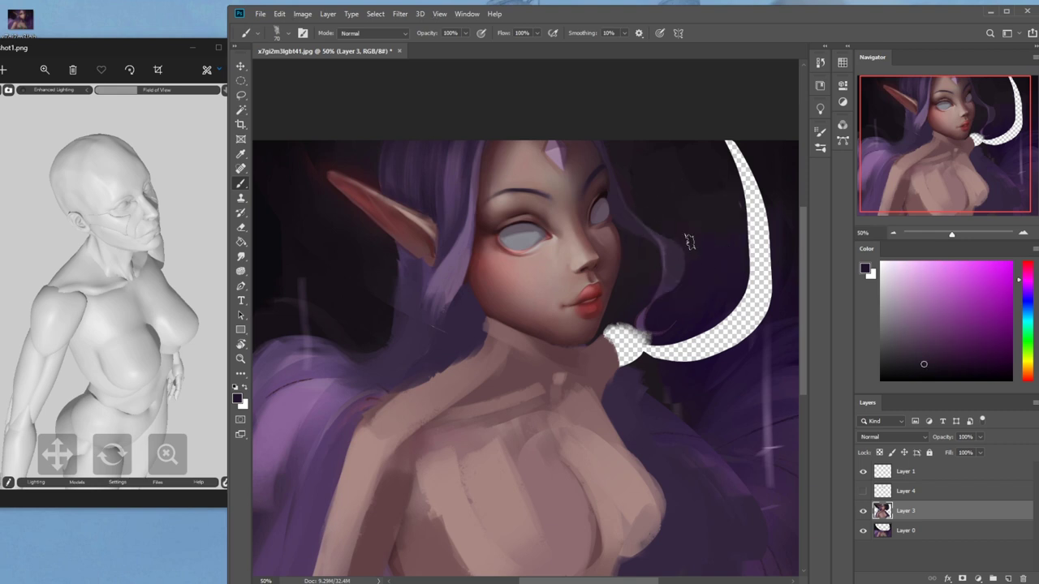
Sample a dark background tone, add a new layer beneath Layer 0, and fill it to close the transparent gaps
alt+click(728, 203)
drag(743, 199, 738, 230)
key(ctrl+z)
alt+click(729, 213)
click(942, 531)
key(ctrl+shift+alt+n)
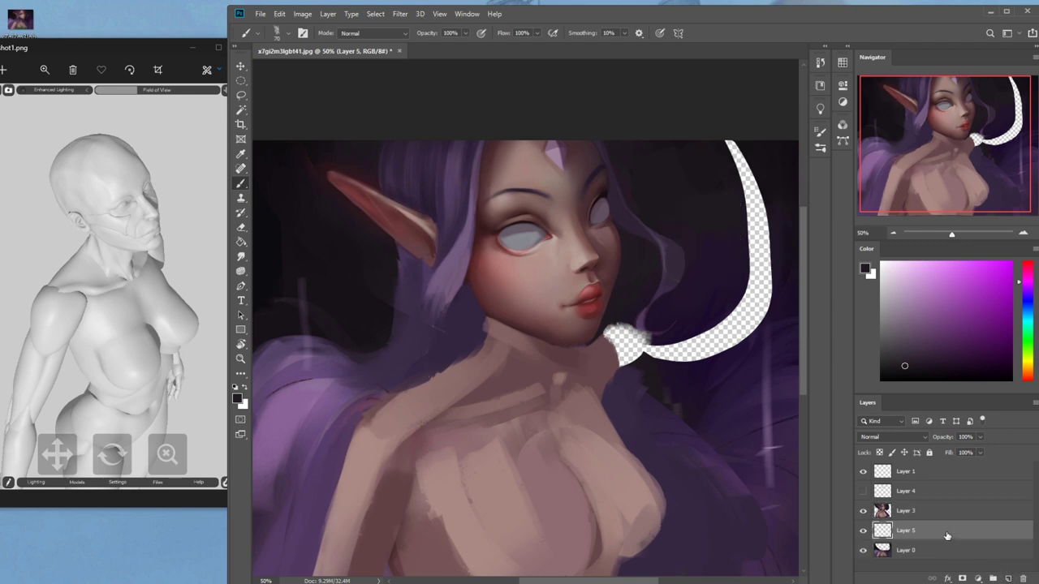
drag(946, 535, 949, 559)
key(g)
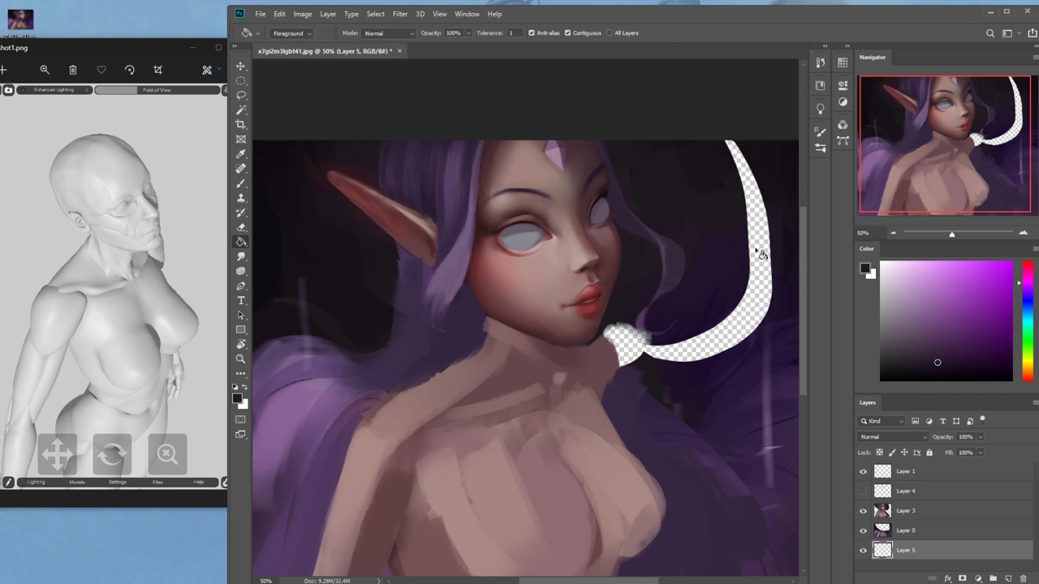
click(762, 254)
key(b)
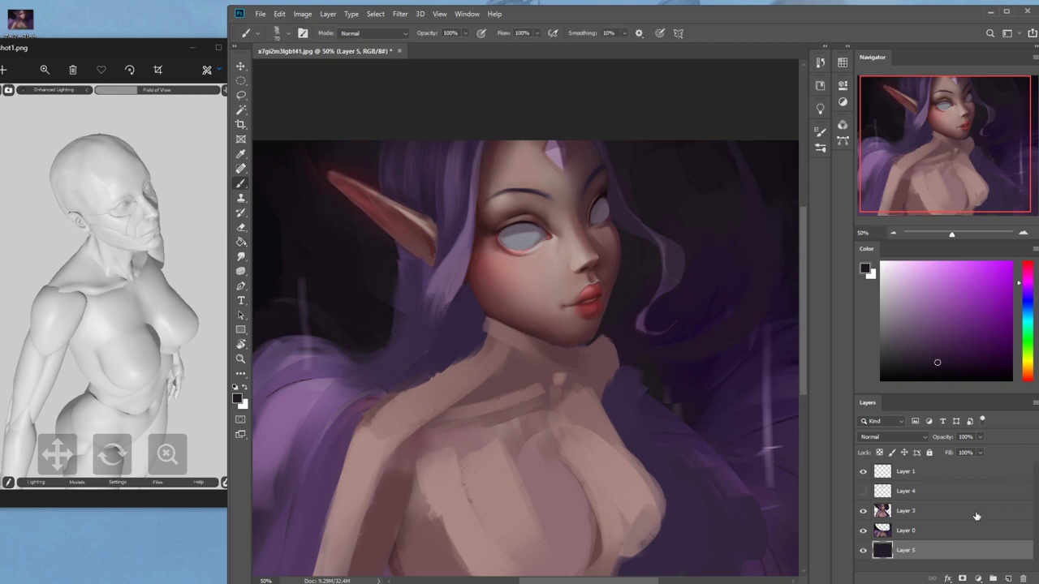
On Layer 3, enlarge the brush slightly and soften the near eyebrow's inner end with sampled forehead tones
click(948, 517)
alt+click(552, 166)
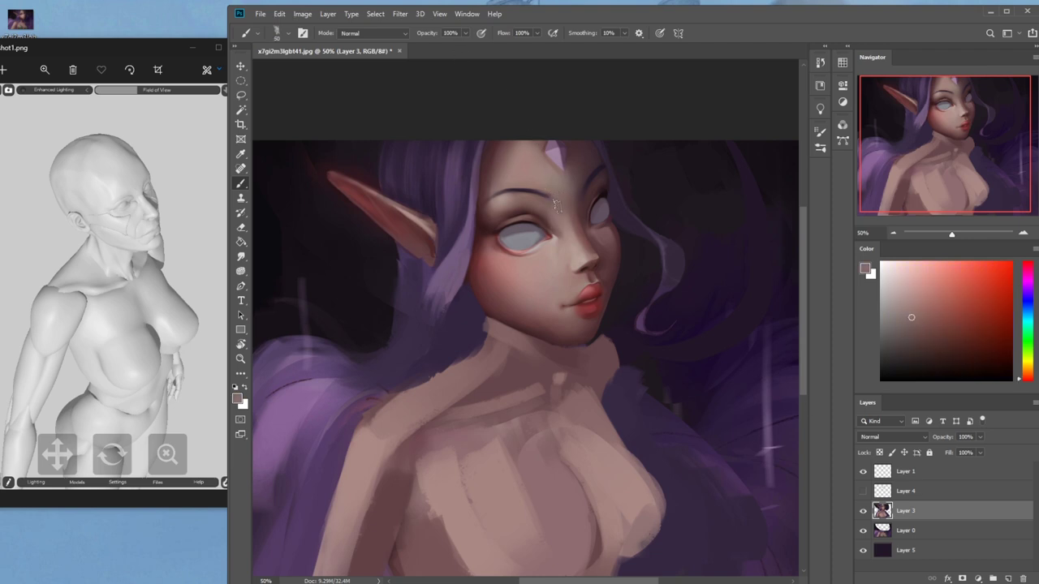
alt+click(548, 202)
key(])
drag(544, 195, 528, 190)
Refine the far eyebrow, far eye's lashes and near eyelid with sampled shadow and skin tones
alt+click(591, 216)
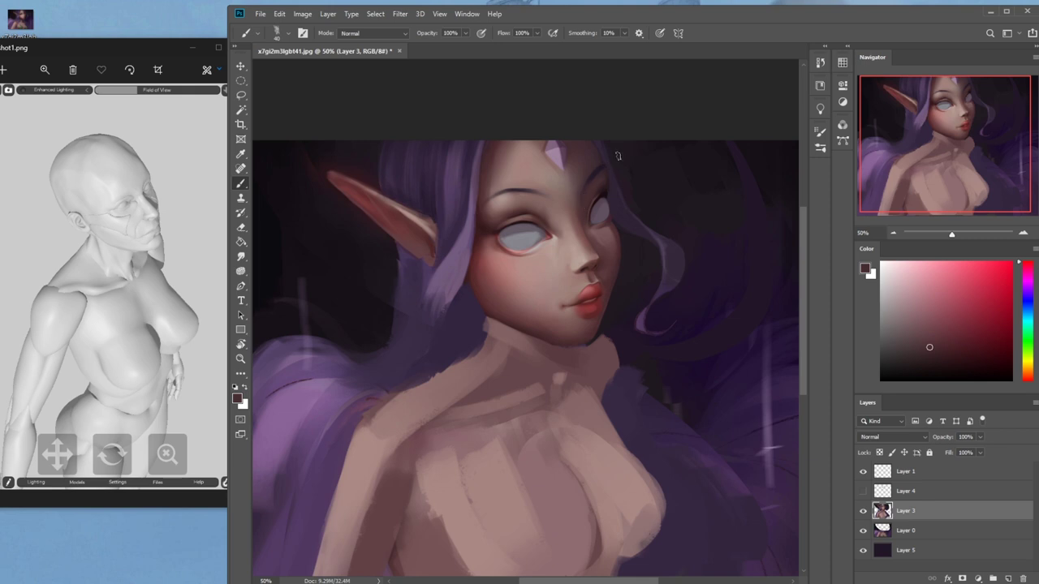
alt+click(590, 167)
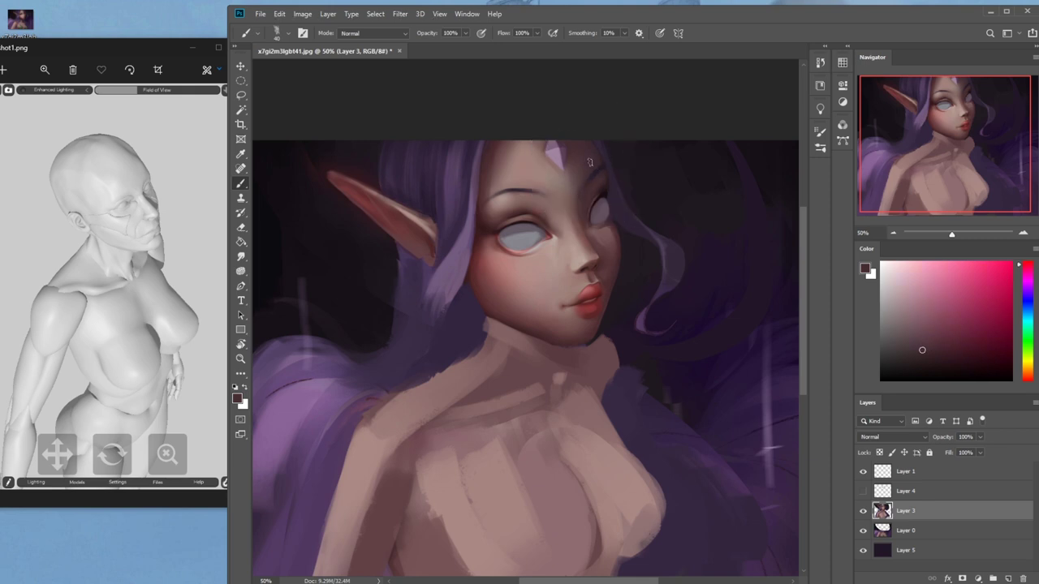
alt+click(600, 195)
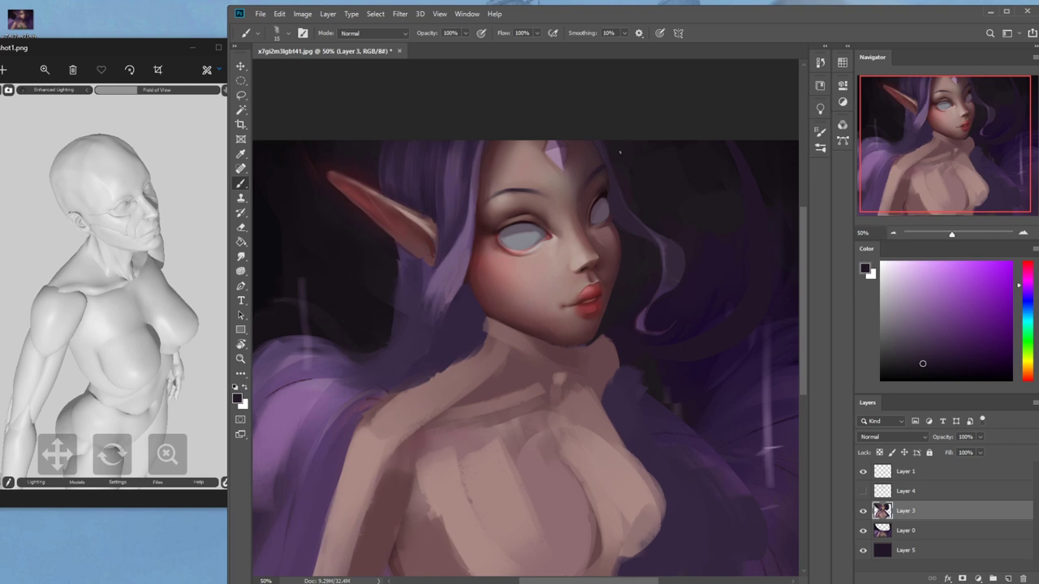
alt+click(516, 215)
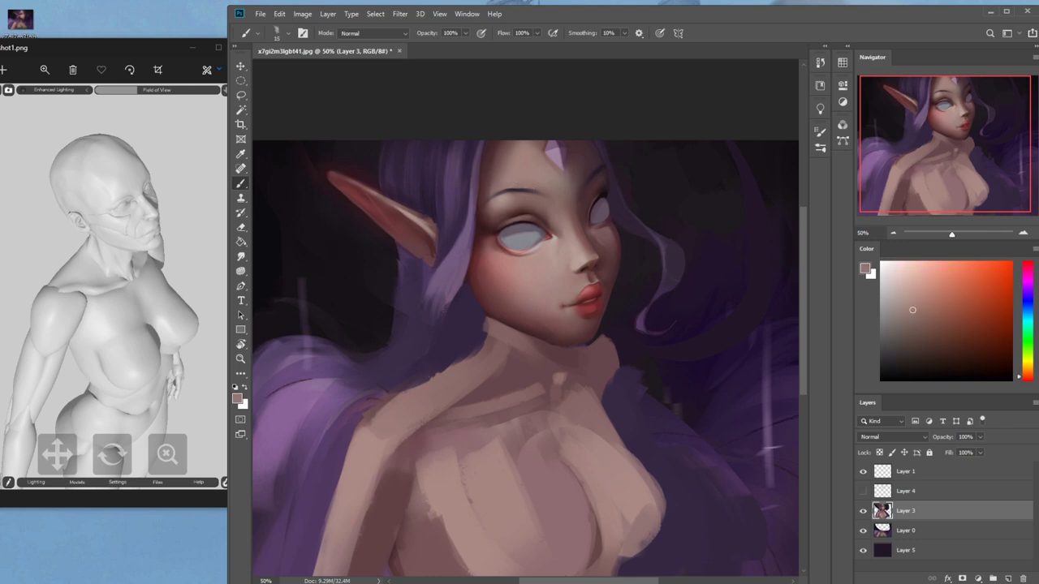
alt+click(556, 227)
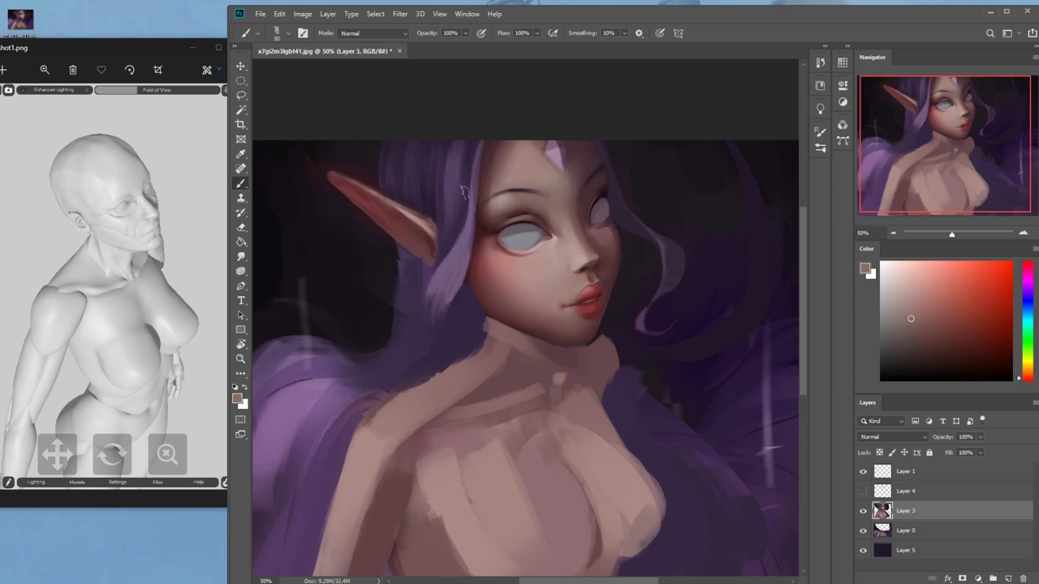
Repaint the rim below the near eye with sampled reddish skin tones to form a softer lower lid
key(ctrl+minus)
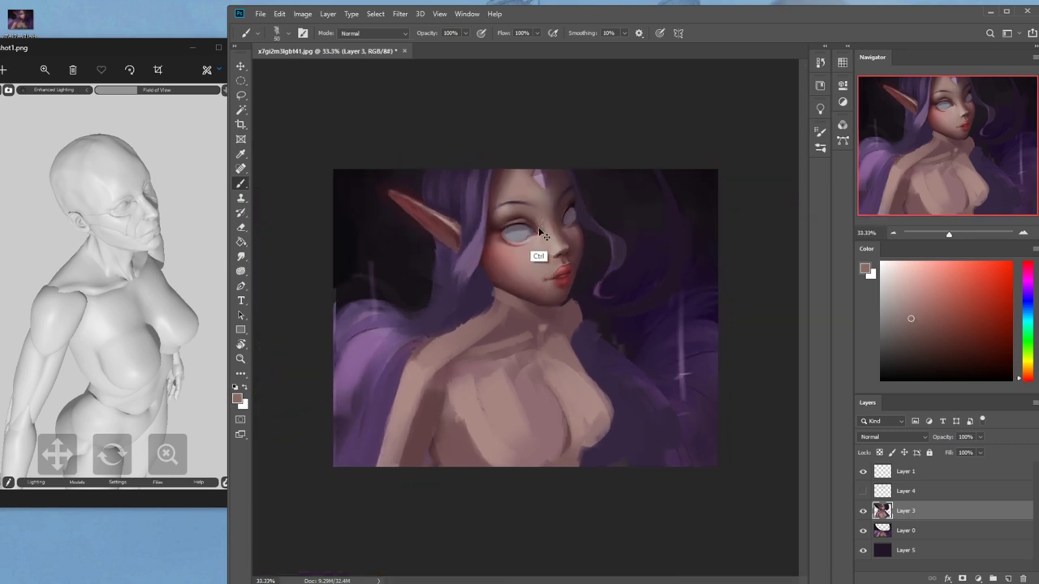
key(ctrl+plus)
key(ctrl+plus)
key(])
drag(545, 205, 546, 298)
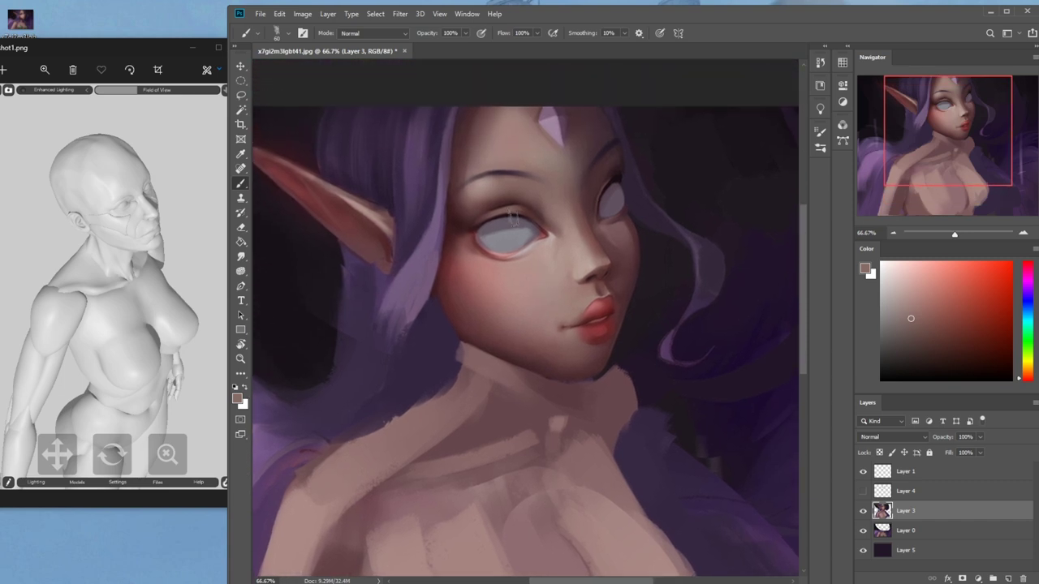
drag(528, 249, 485, 256)
alt+click(534, 245)
alt+click(479, 255)
drag(492, 255, 531, 249)
drag(499, 255, 536, 244)
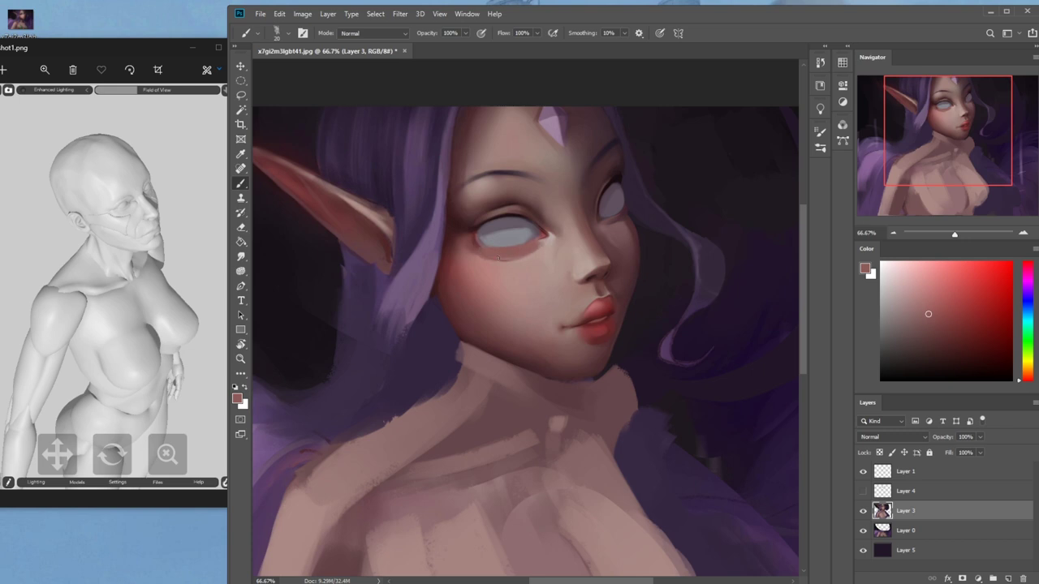
Define the far eye's lower rim and lighten the near eye's lower lid and inner corner with sampled skin tones
drag(611, 219, 616, 218)
alt+click(629, 209)
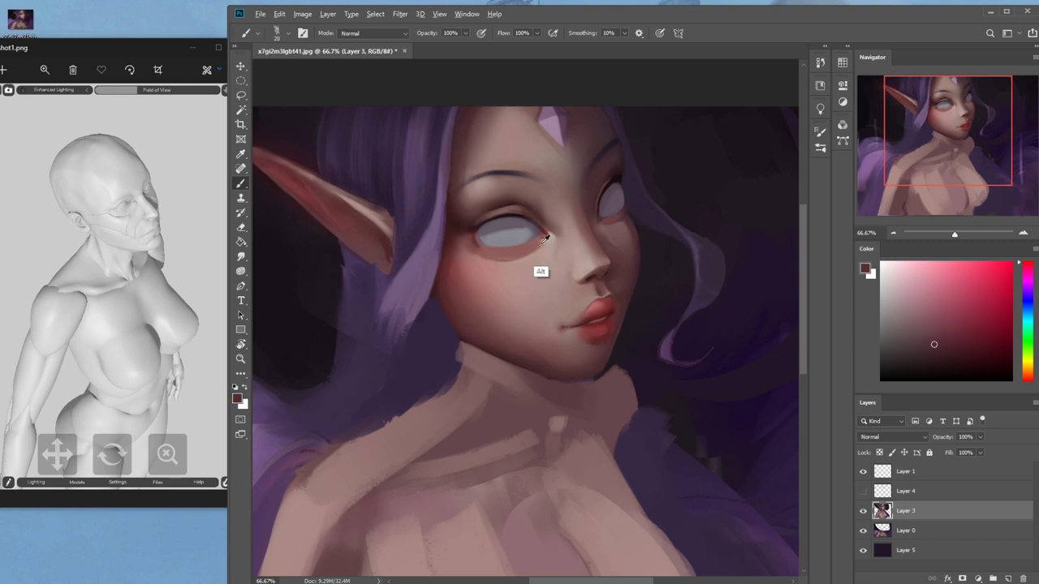
alt+click(544, 270)
drag(542, 244, 477, 248)
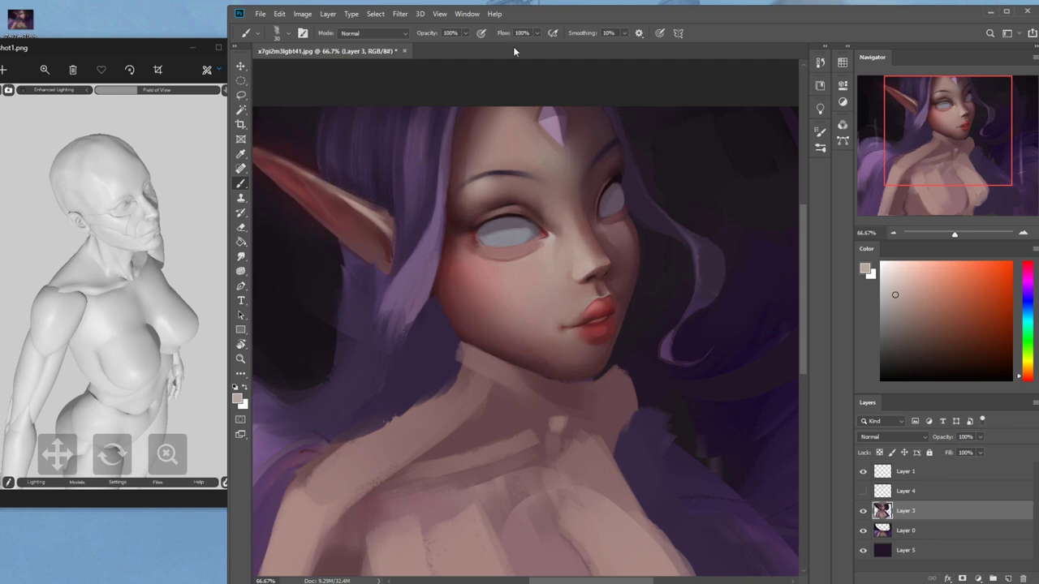
alt+click(607, 225)
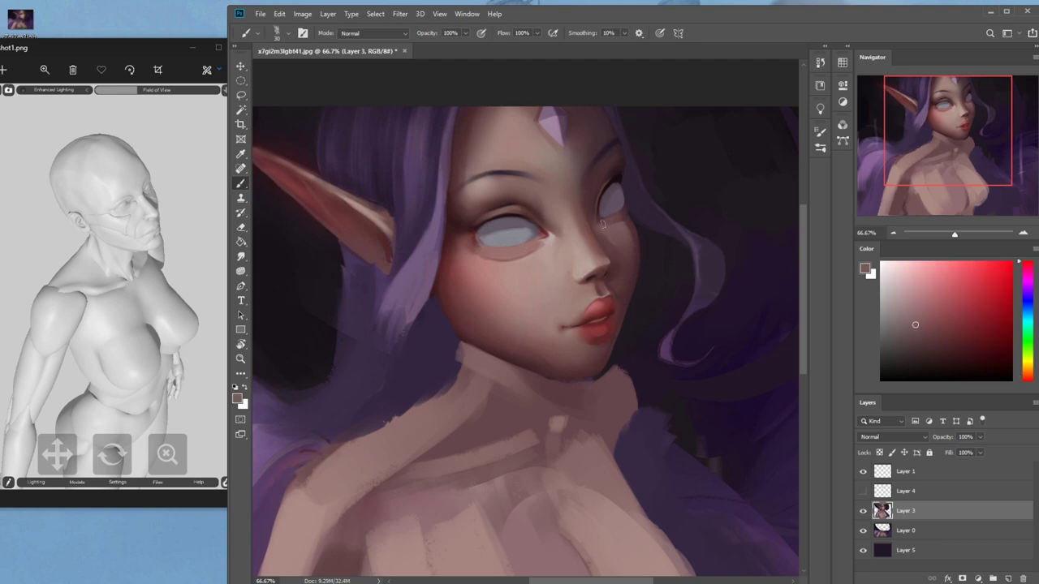
alt+click(537, 281)
alt+click(556, 233)
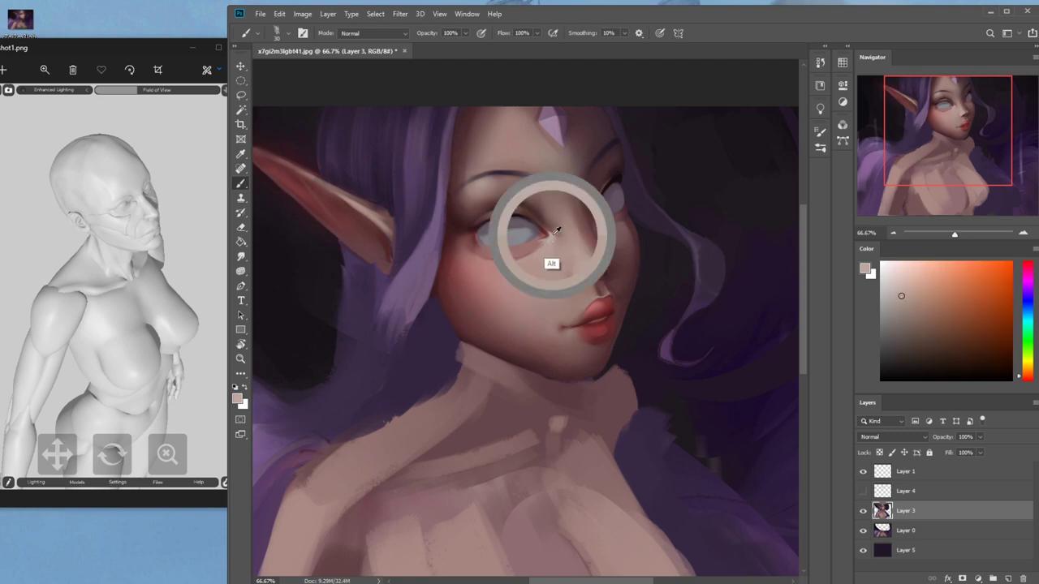
alt+click(551, 237)
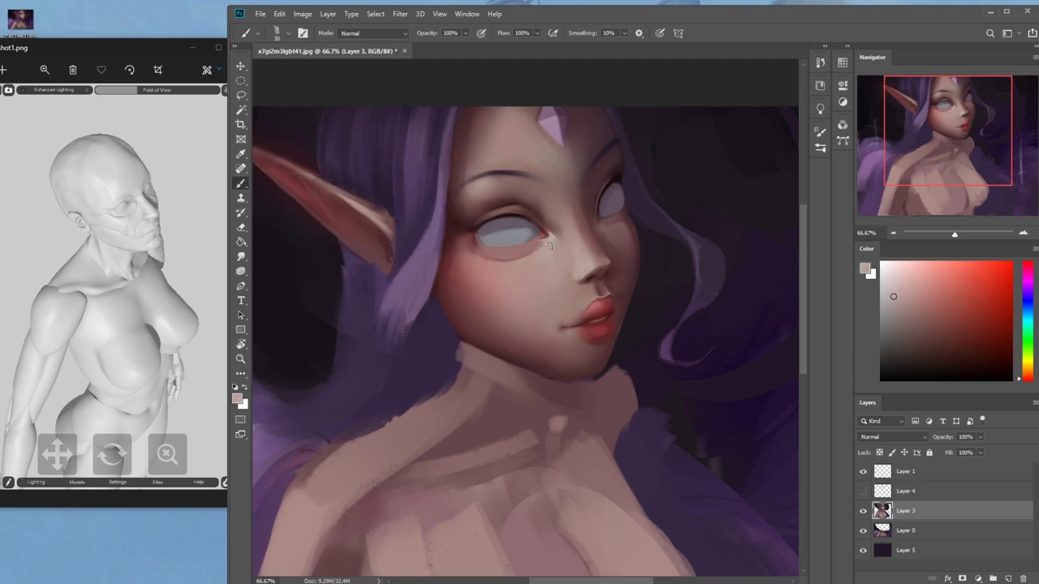
Blend the lower outer edge of the near eye into the cheek with sampled pinkish skin tones
alt+click(487, 263)
alt+click(493, 252)
alt+click(487, 250)
alt+click(479, 260)
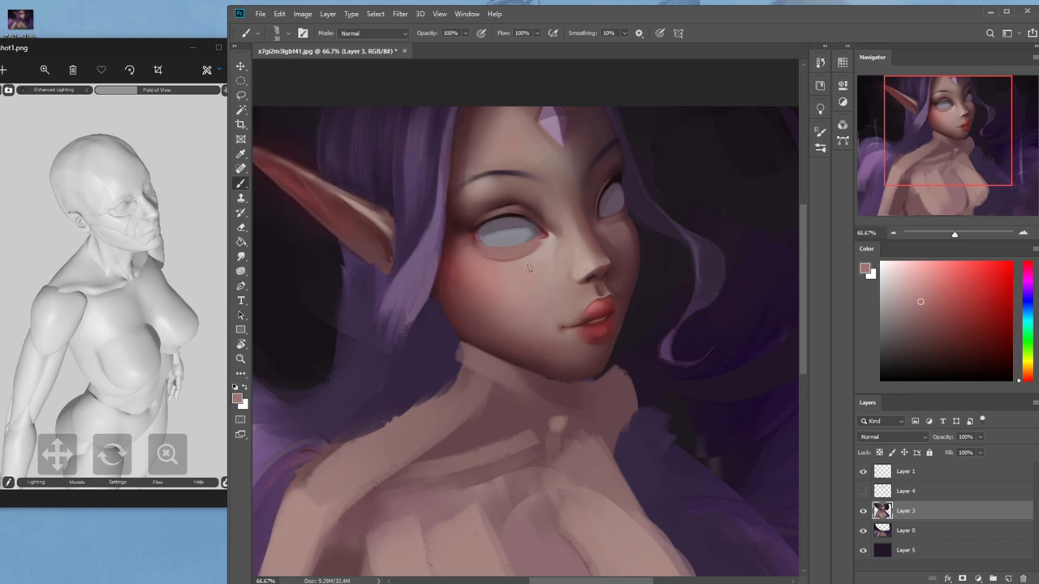
Reduce the brush to about 10 px and refine the near eye's upper edge with sampled tones
key([)
drag(516, 213, 496, 218)
alt+click(523, 247)
alt+click(522, 214)
key(bracketleft)
key(bracketleft)
key(bracketleft)
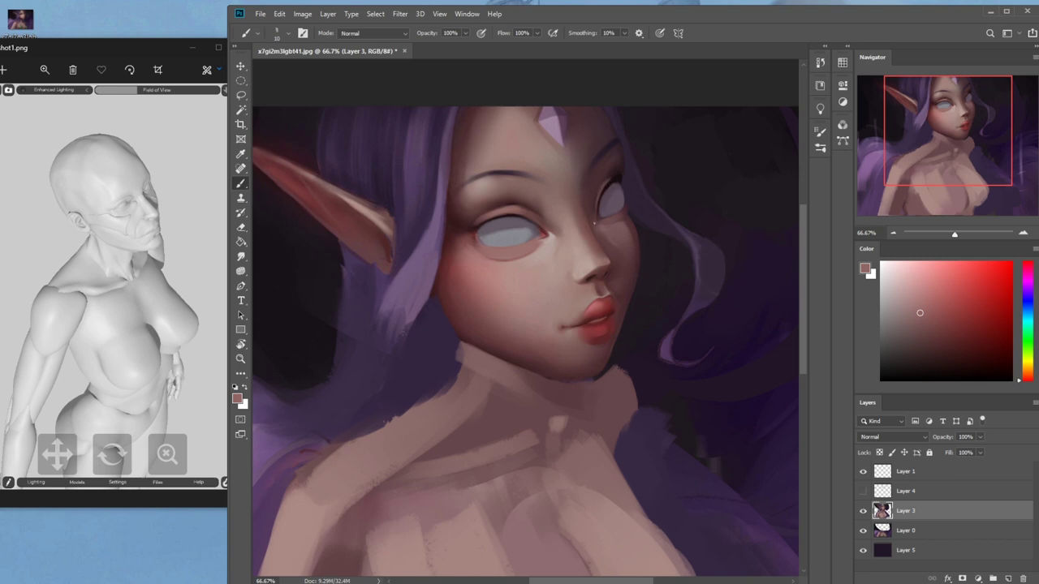
Sample skin from above the mouth, set the brush mode to Lighten, and touch up the upper lip's edge with a small tip
key(ctrl+minus)
key(ctrl+minus)
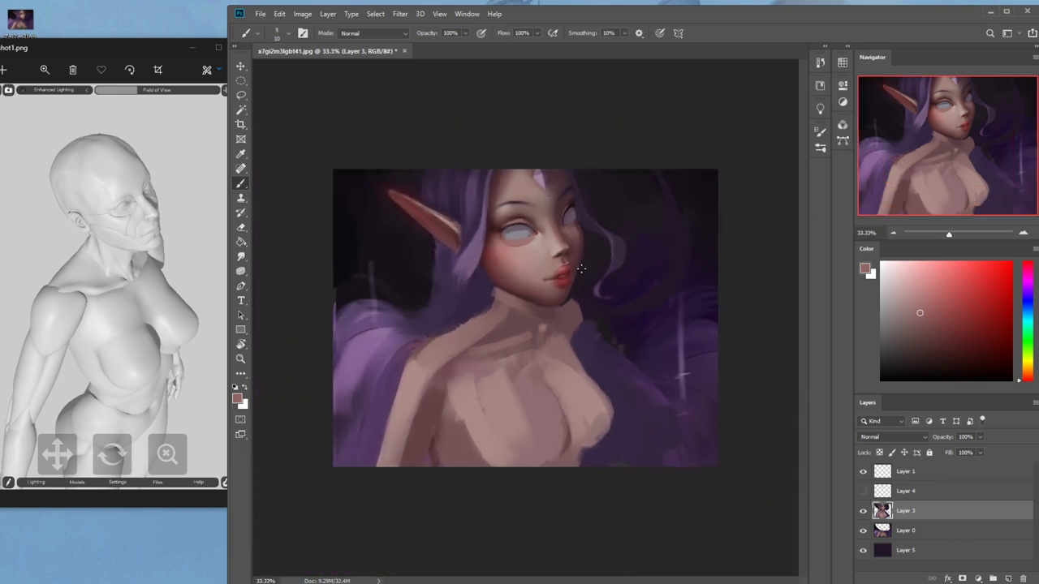
key(ctrl+plus)
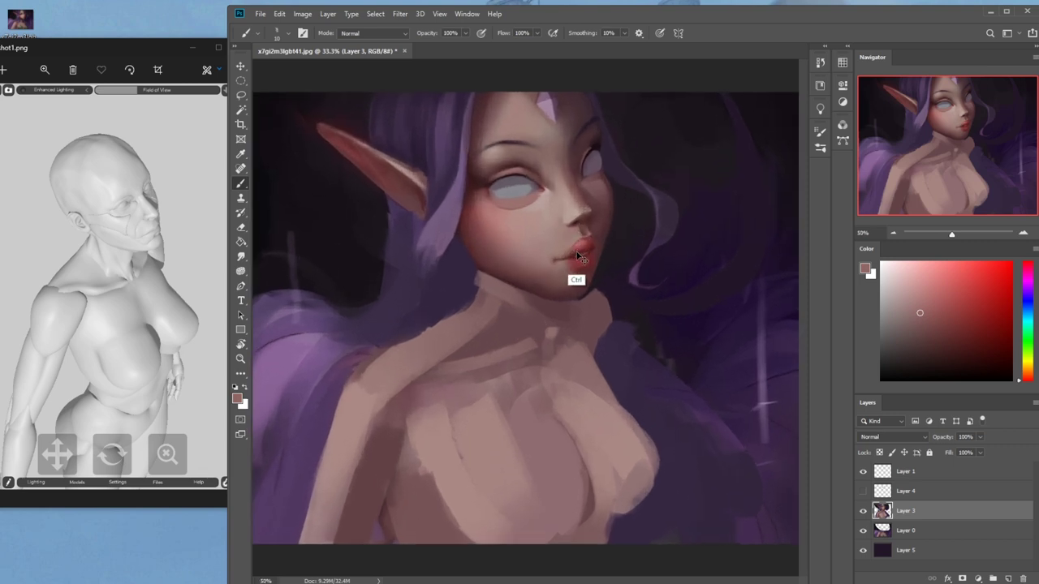
key(ctrl+plus)
key(bracketright)
key(bracketright)
key(bracketright)
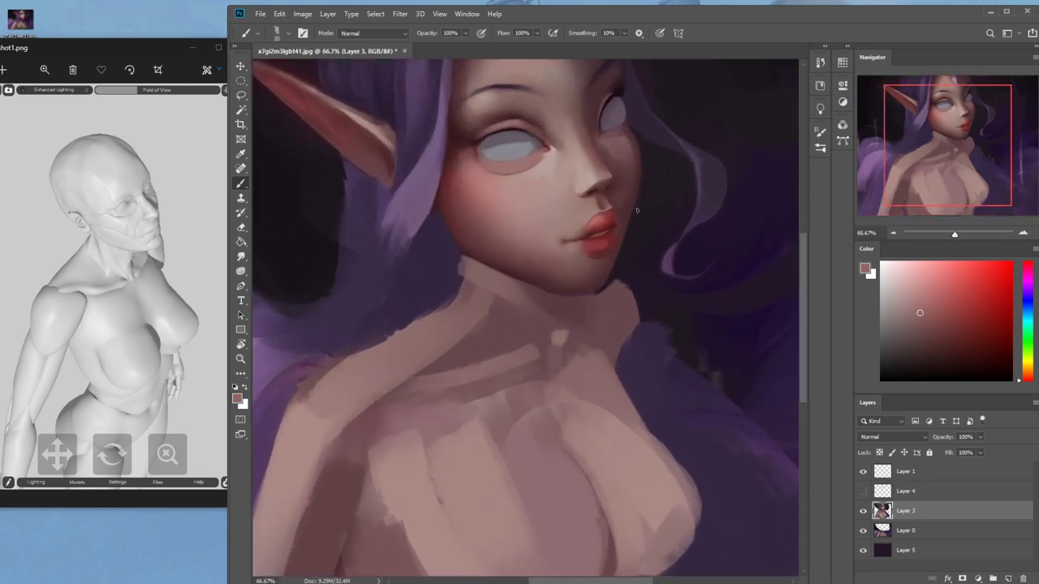
alt+click(595, 213)
click(381, 31)
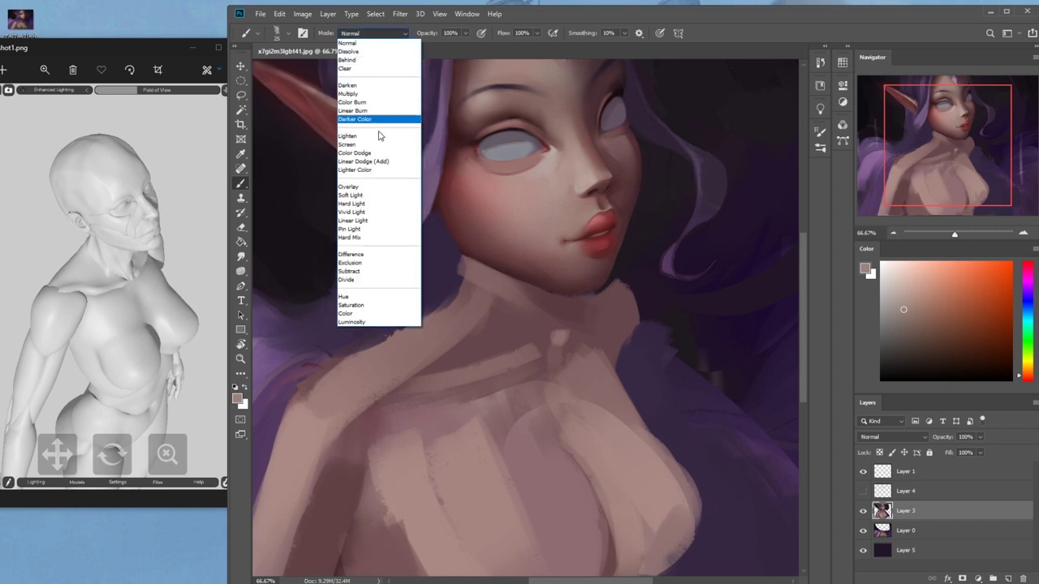
click(375, 134)
key(bracketleft)
key(bracketleft)
key(bracketleft)
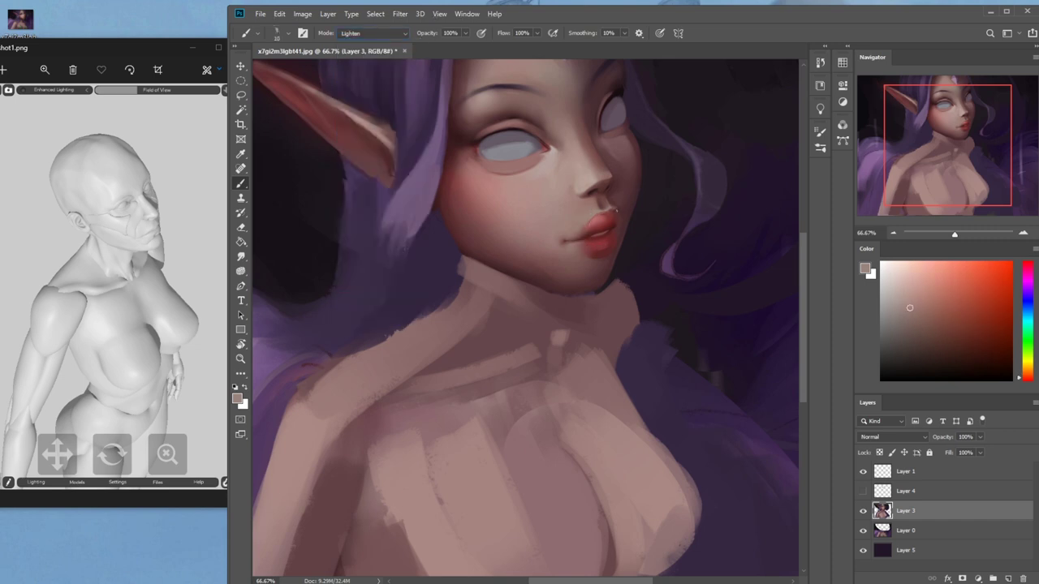
Sample a dark red from the lips and soften the upper lip's far side with a larger brush
alt+click(612, 222)
key(bracketright)
key(bracketright)
key(bracketright)
key(bracketright)
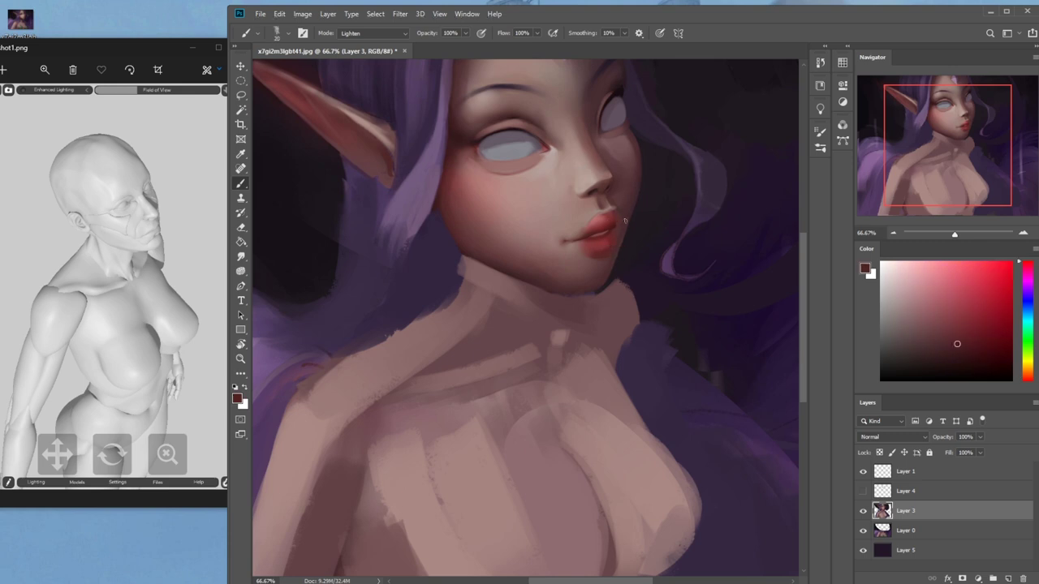
key(bracketleft)
Return the brush mode to Normal and repaint the mouth corner and lower lip with sampled skin and dark red tones
click(406, 34)
click(365, 44)
key(bracketleft)
drag(569, 241, 578, 238)
alt+click(573, 213)
drag(583, 245, 614, 241)
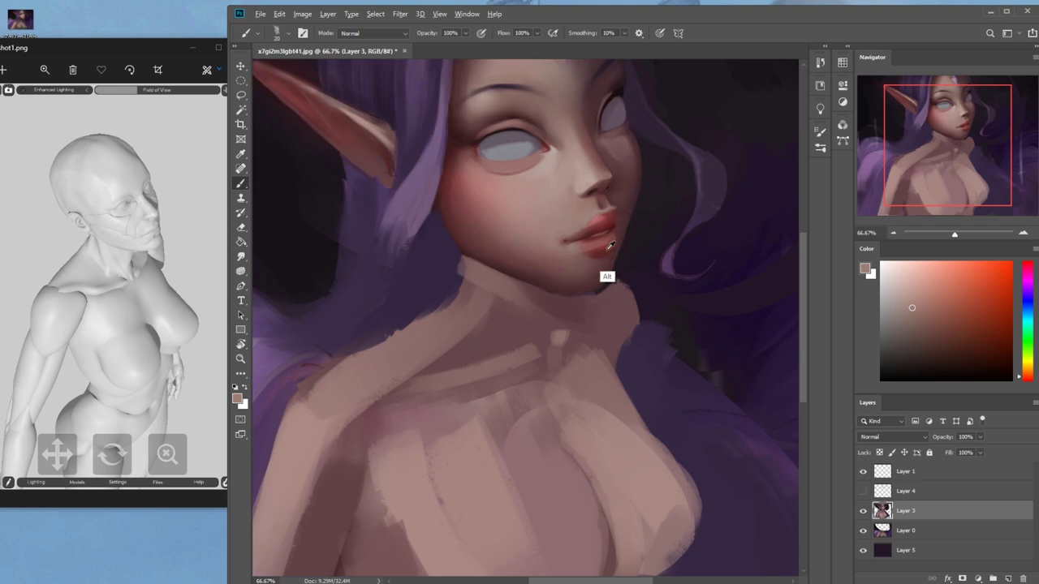
alt+click(607, 274)
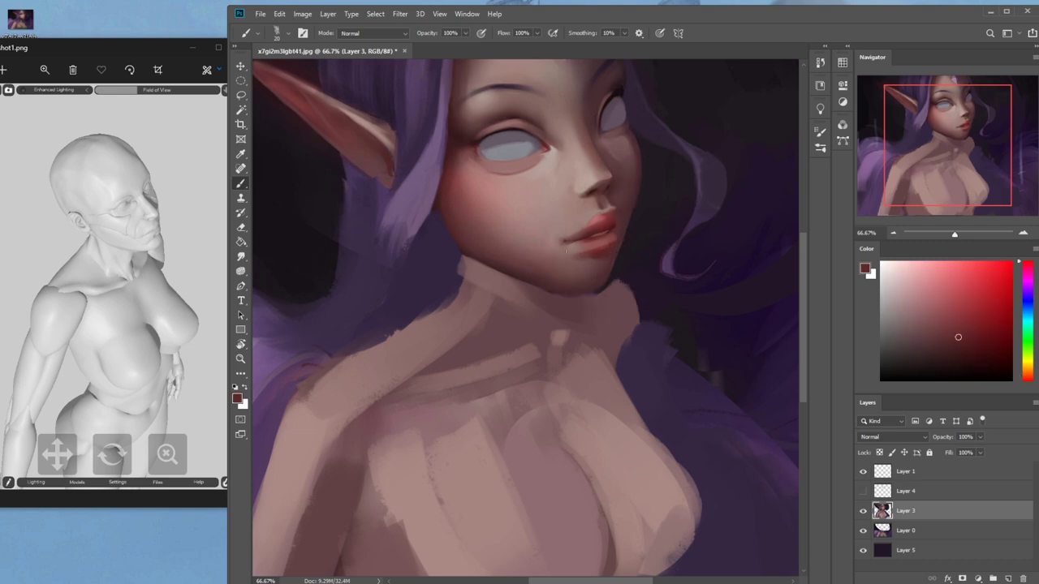
Step back through the history to compare the face with its earlier state, and return to the latest brush stroke
scroll(594, 202, down, 2)
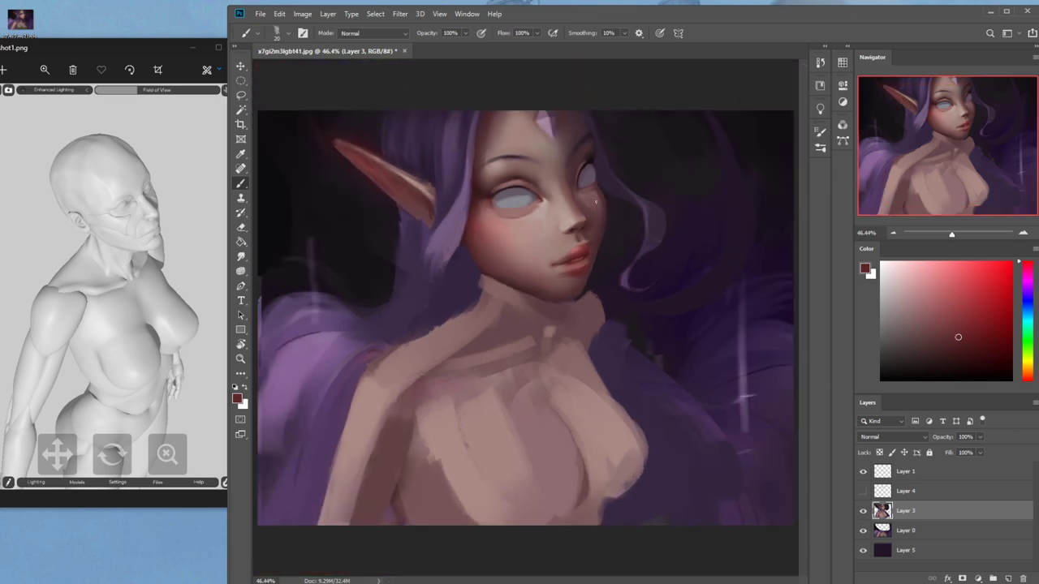
click(821, 63)
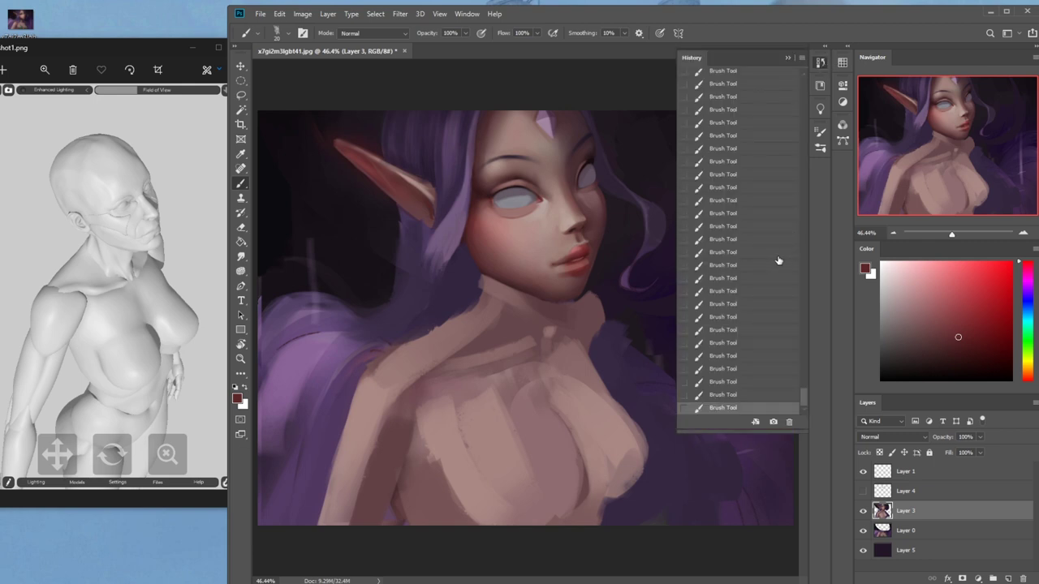
scroll(761, 353, up, 1)
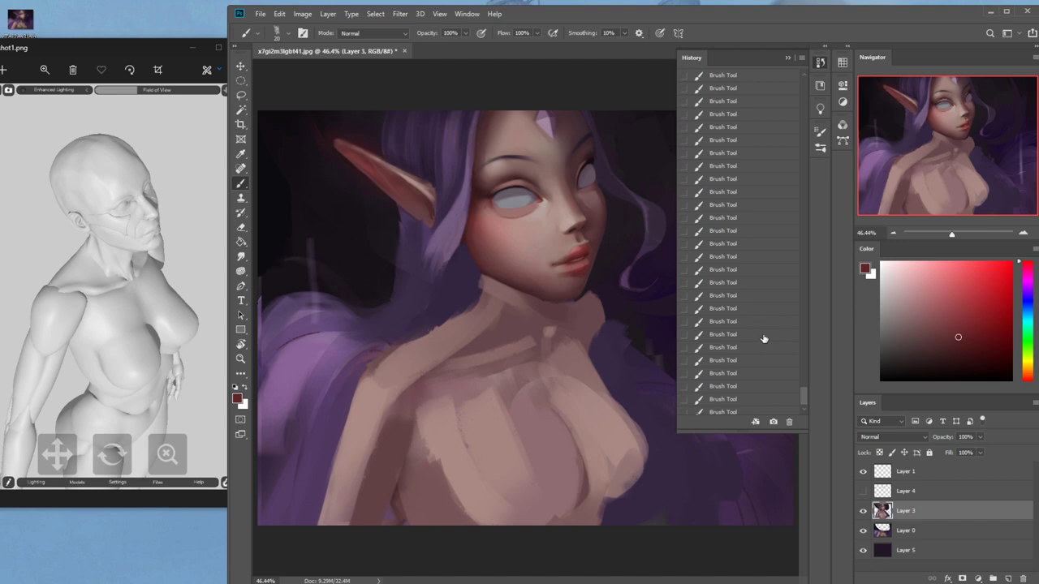
scroll(742, 340, down, 1)
click(744, 307)
key(ctrl+alt+z)
key(ctrl+alt+z)
key(ctrl+alt+z)
key(ctrl+alt+z)
key(ctrl+alt+z)
key(ctrl+alt+z)
key(ctrl+alt+z)
key(ctrl+alt+z)
key(ctrl+alt+z)
key(ctrl+alt+z)
key(ctrl+alt+z)
key(ctrl+alt+z)
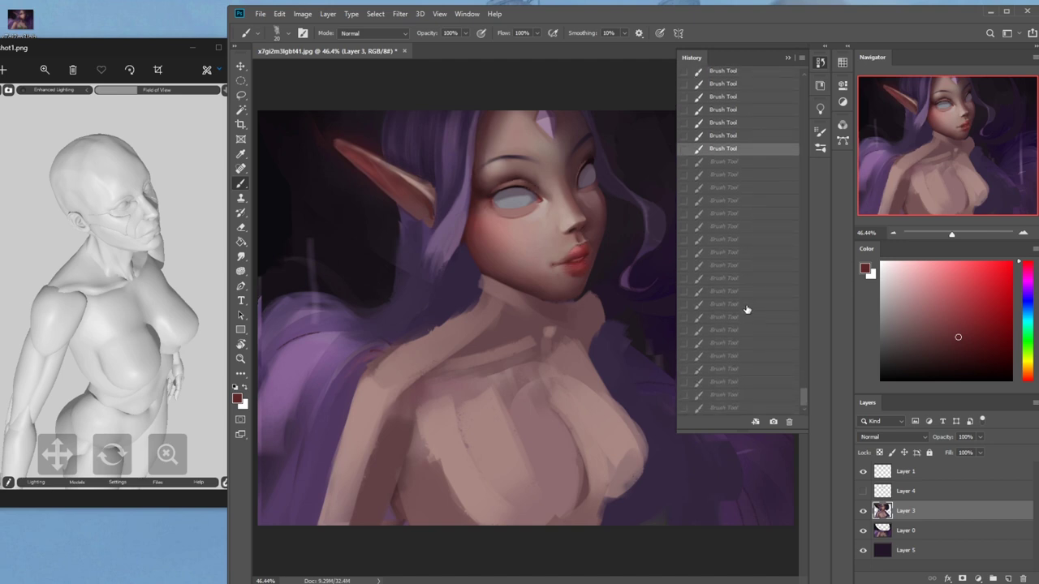
click(724, 409)
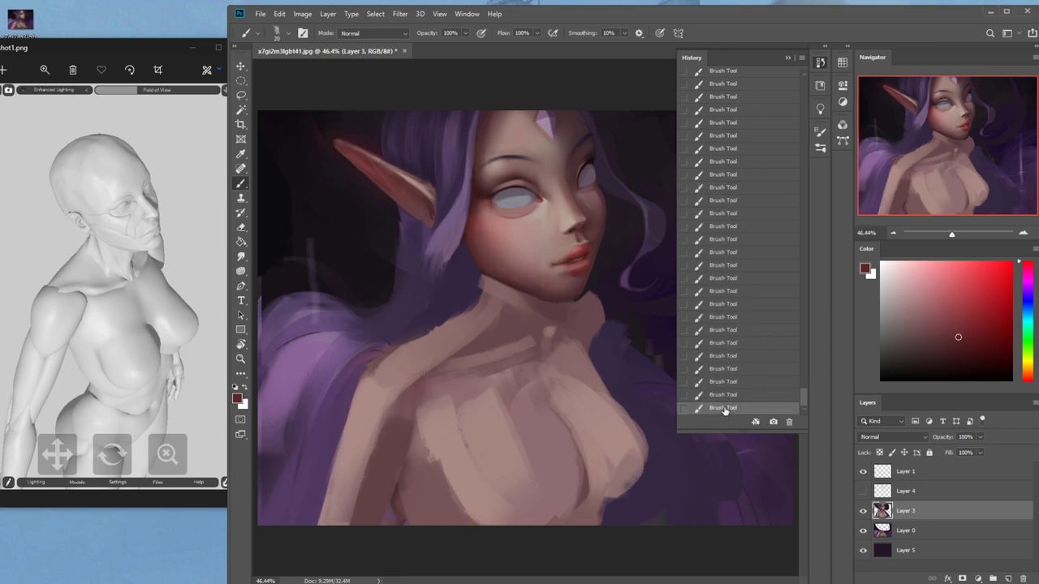
Compare older history states of the eyes and lips with the current painting, and restore the most recent state
scroll(732, 375, up, 3)
click(747, 114)
scroll(721, 374, down, 3)
click(726, 409)
scroll(734, 373, up, 1)
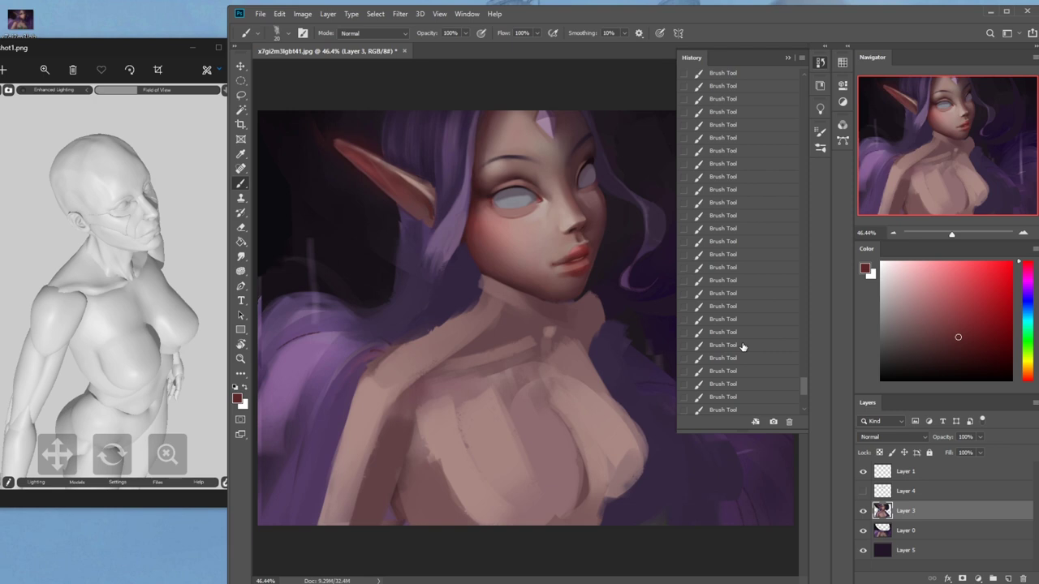
click(750, 141)
scroll(763, 254, down, 4)
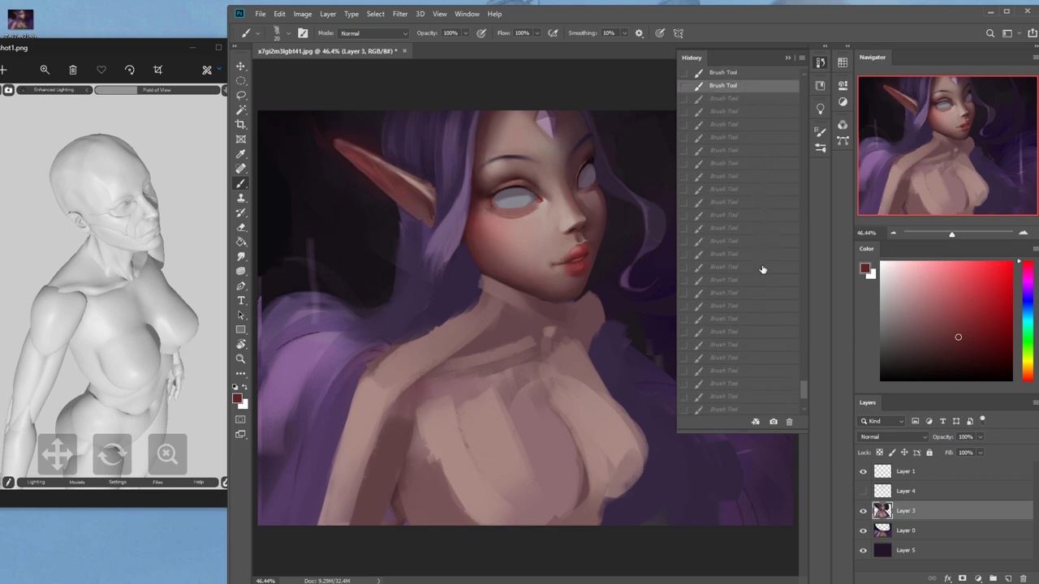
click(722, 409)
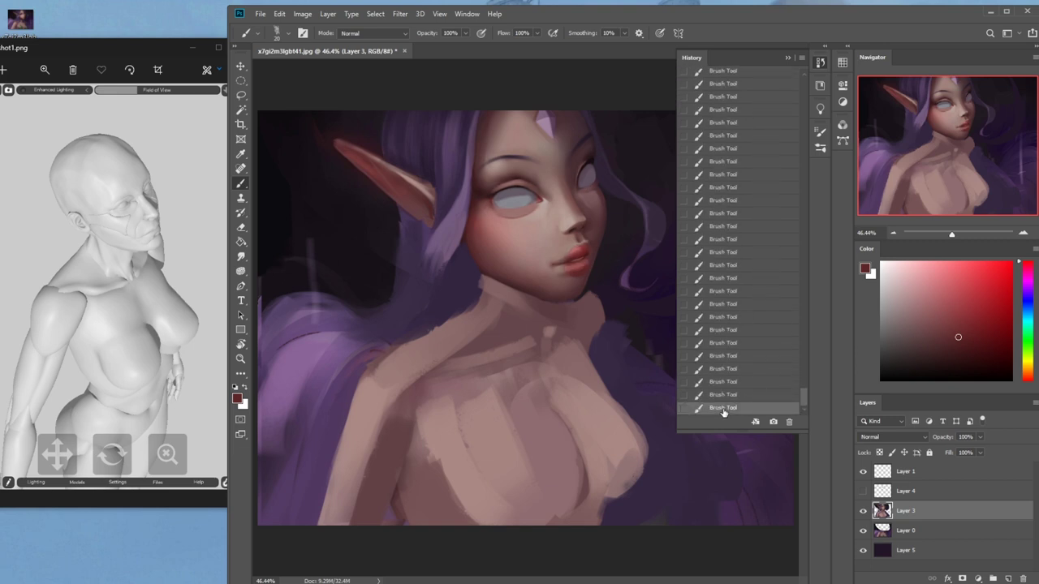
Close the History and refine the near eye's white and lower lid with sampled grey and dark red tones
click(787, 59)
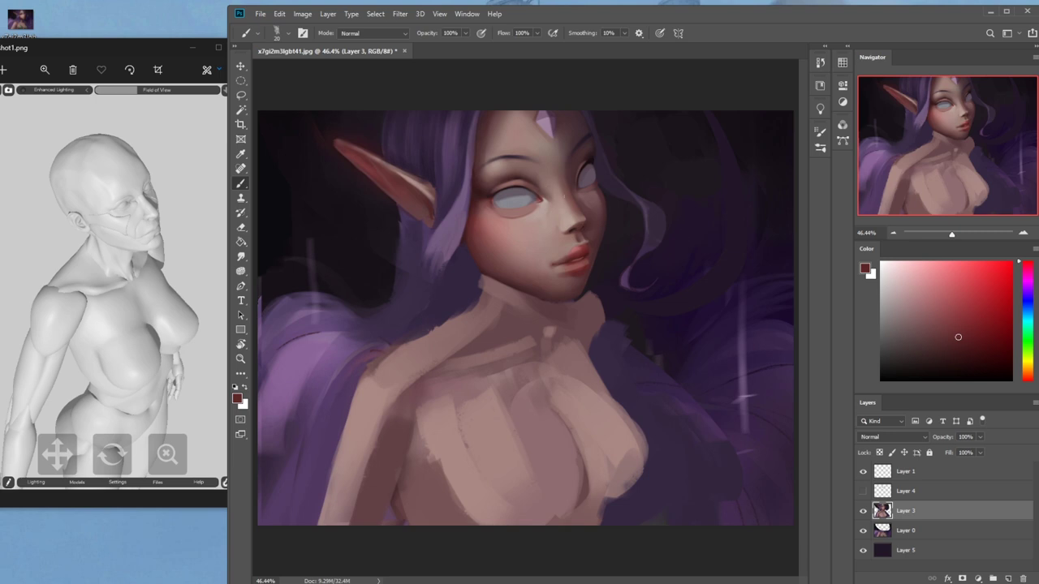
alt+click(583, 296)
alt+click(514, 191)
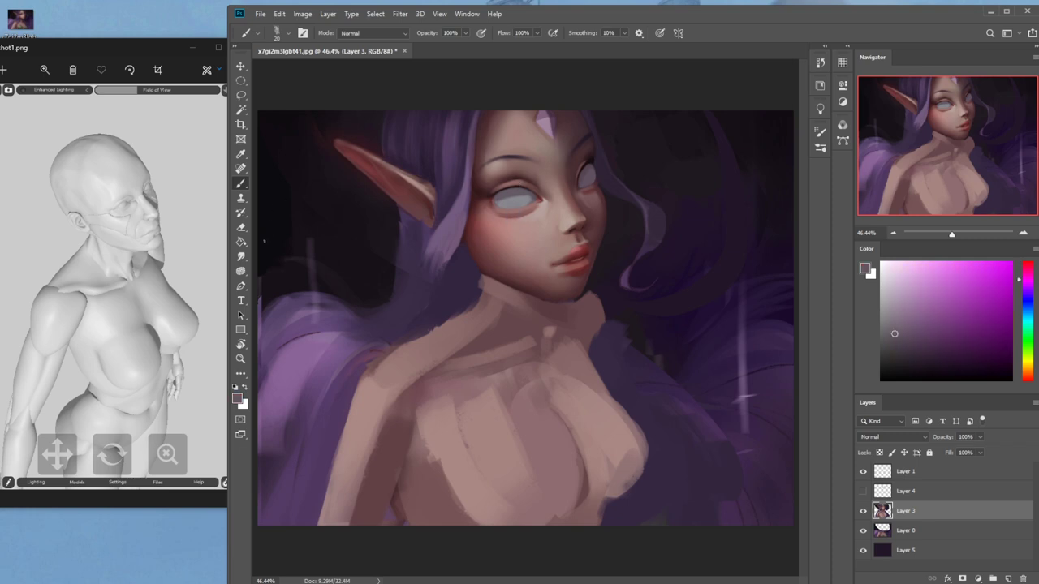
click(241, 257)
key(b)
alt+click(528, 227)
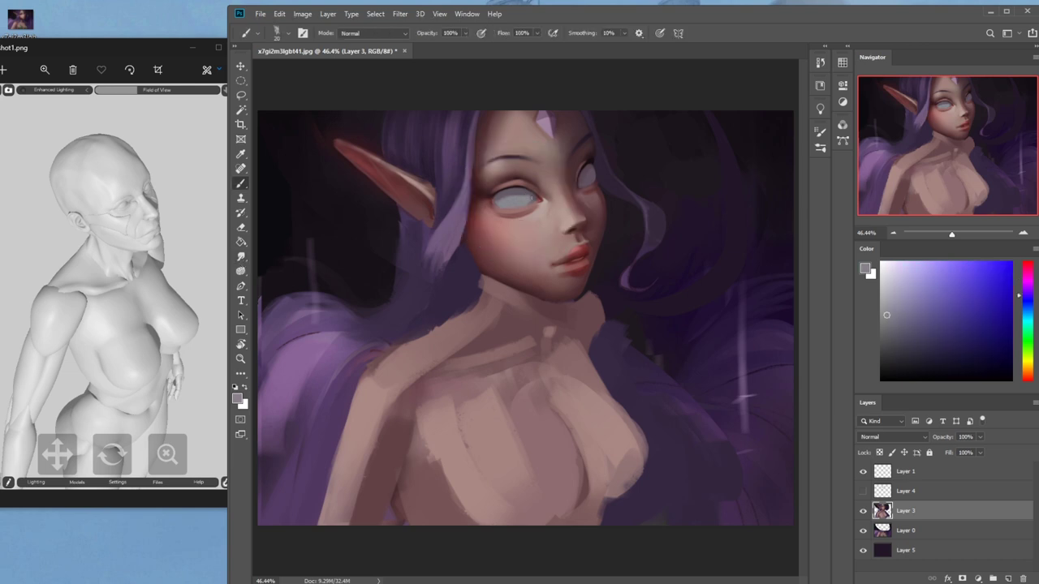
alt+click(516, 209)
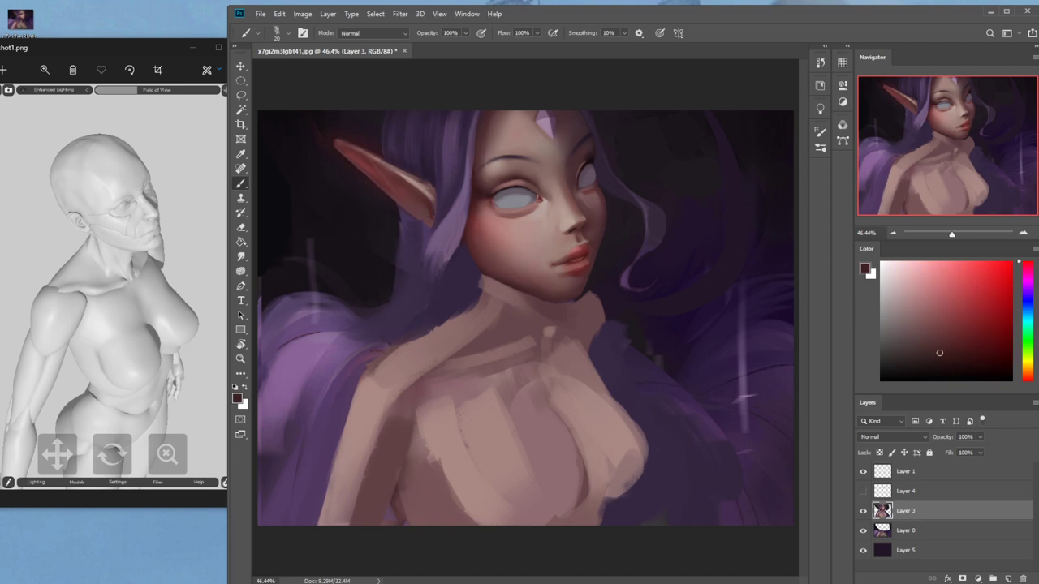
alt+click(508, 207)
Touch up the mouth corner with a sampled dark red and blend the lips with the Smudge tool at 5% strength
alt+click(557, 261)
click(240, 256)
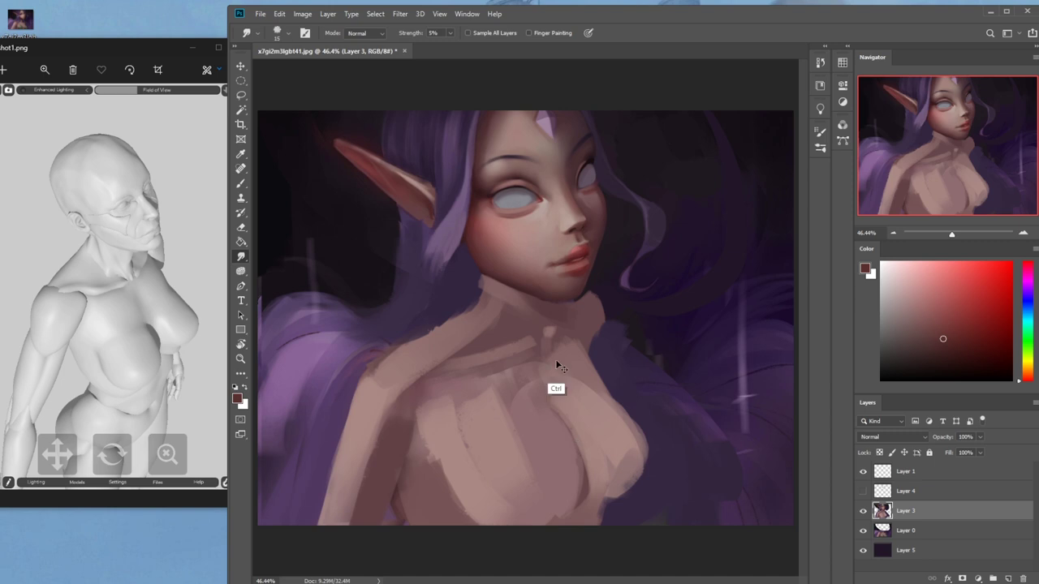
key(ctrl+minus)
key(ctrl+minus)
scroll(591, 290, up, 3)
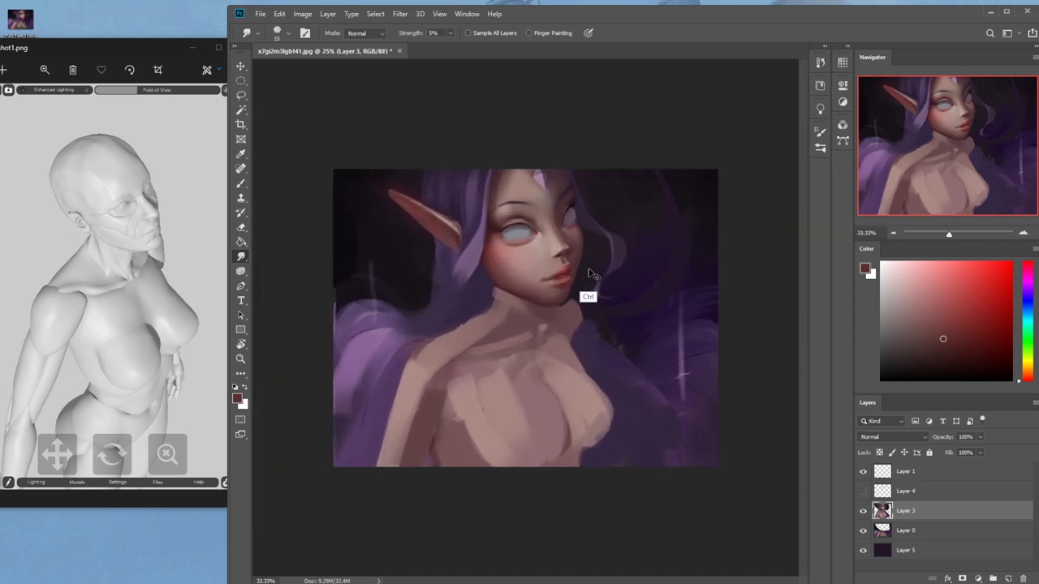
key(bracketleft)
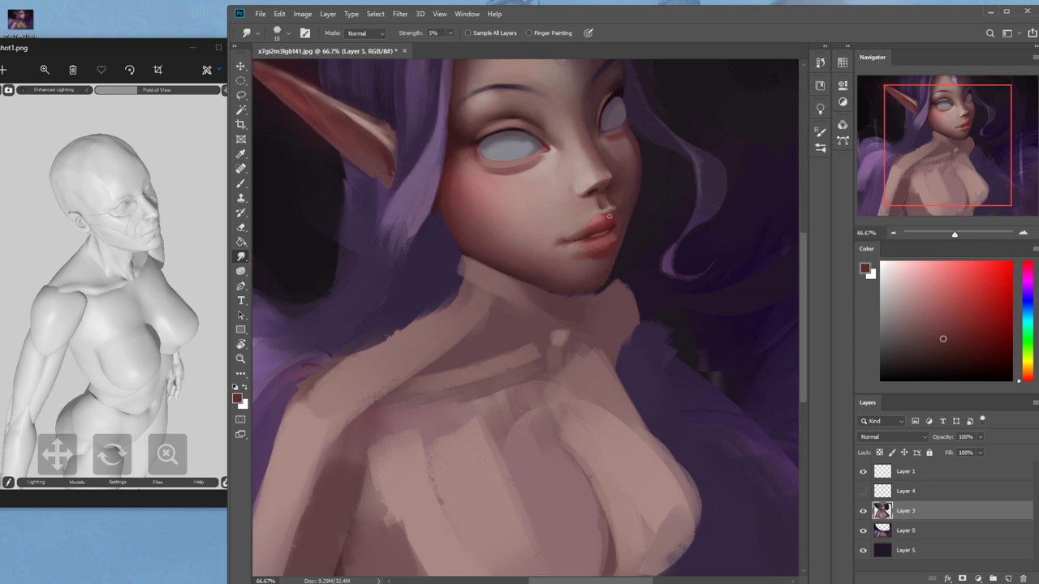
key(bracketright)
key(bracketright)
key(bracketright)
key(bracketleft)
Clear the lasso around the lower lip and darken the parting between the lips with a sampled near-black tone and a larger brush
key(l)
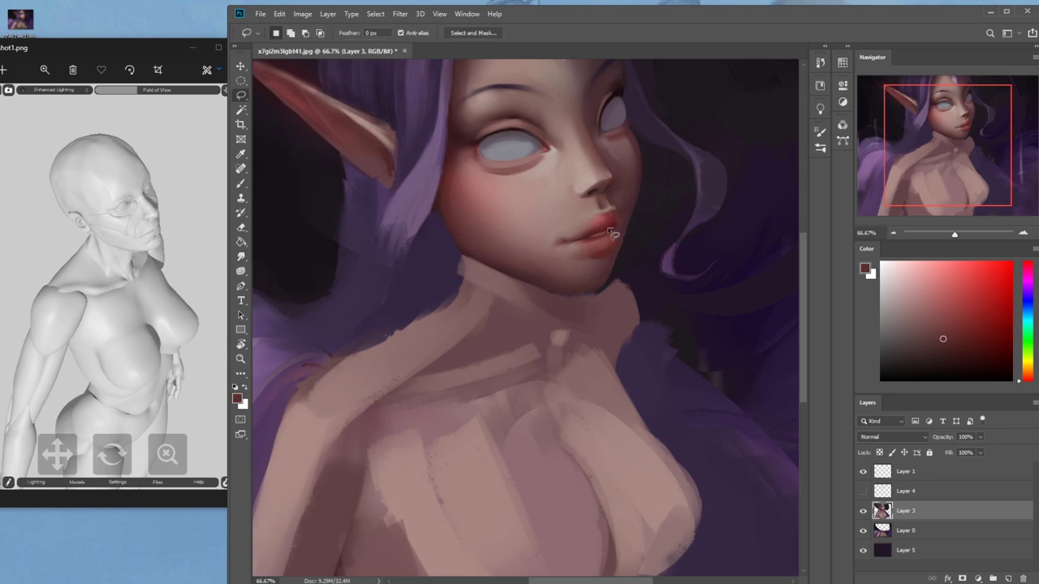
mouse_move(598, 235)
mouse_down()
mouse_move(586, 239)
mouse_move(613, 229)
mouse_move(626, 241)
mouse_up()
key(ctrl+d)
key(b)
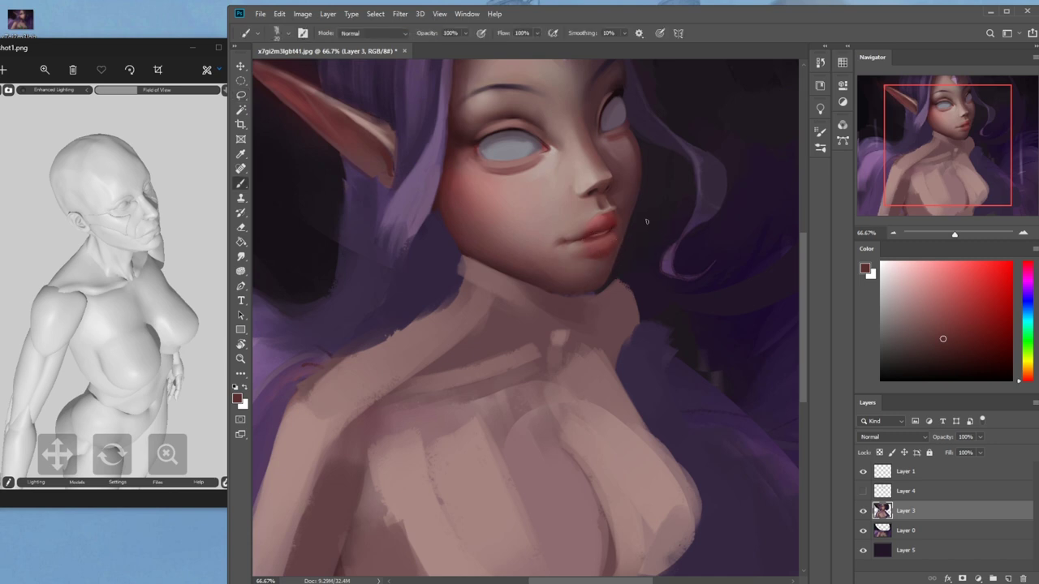
alt+click(649, 215)
key(bracketright)
key(bracketright)
key(bracketright)
key(bracketright)
key(bracketright)
drag(612, 229, 591, 237)
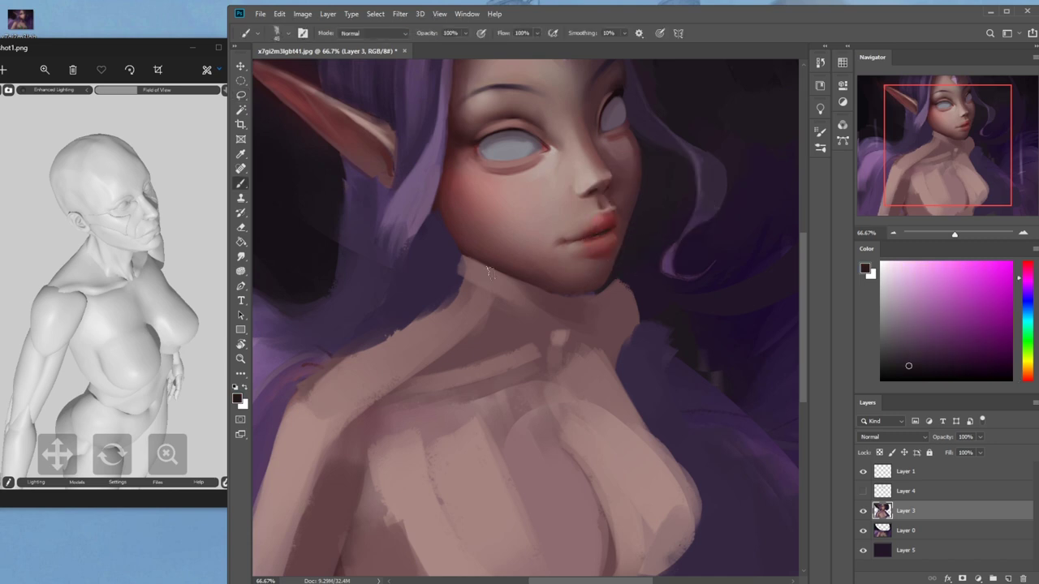
Restroke the lip parting with another dark tone sampled from the background, and pick up a skin tone from the nose
alt+click(675, 133)
drag(611, 230, 591, 236)
key(alt)
alt+click(595, 179)
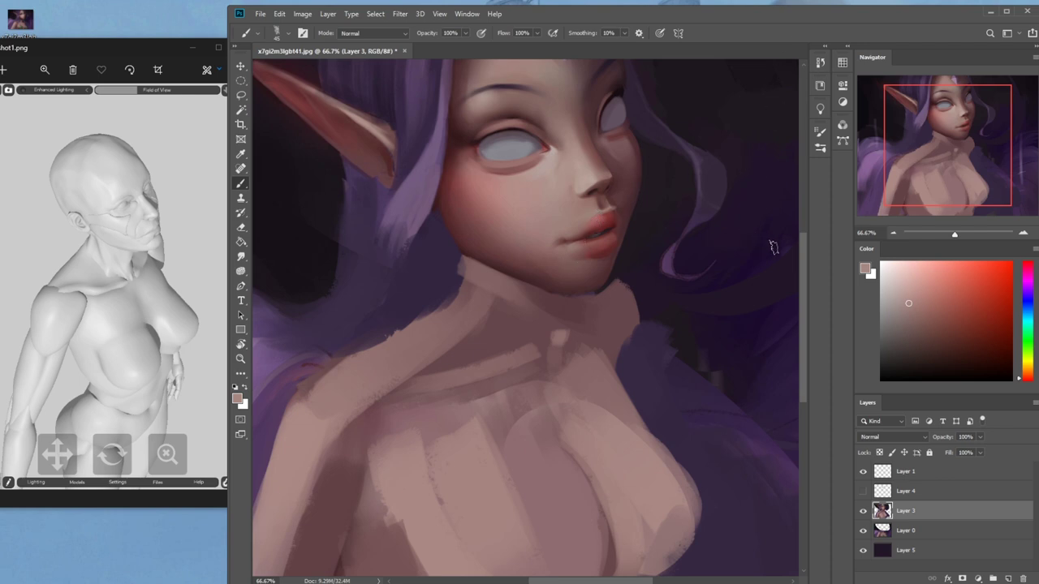
Show Layer 4 with the painted irises and make it the active layer
drag(649, 262, 650, 306)
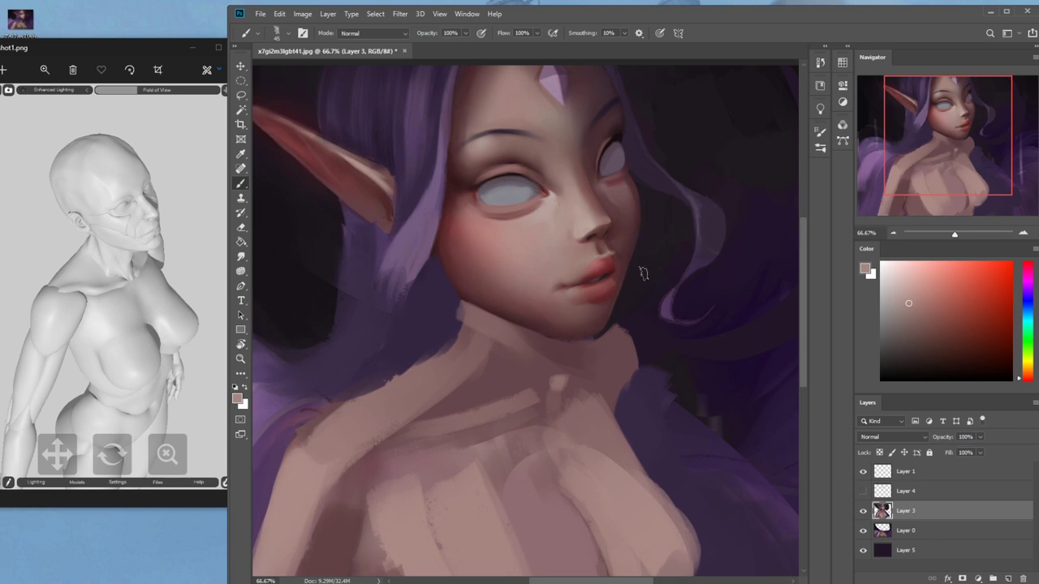
click(863, 492)
click(901, 492)
key(v)
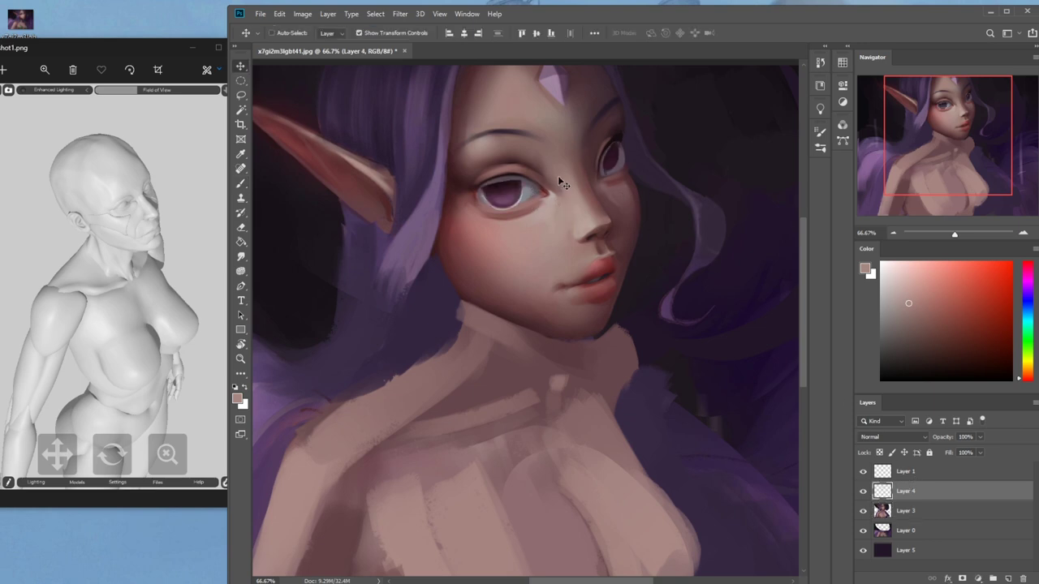
Lasso the near eye's iris and nudge it toward the outer corner and slightly upward
key(l)
mouse_move(532, 158)
mouse_down()
mouse_move(478, 162)
mouse_move(508, 154)
mouse_up()
key(v)
key(Left)
key(Left)
key(Left)
key(Left)
key(Left)
key(Left)
key(Left)
key(Left)
key(Up)
key(Up)
key(Up)
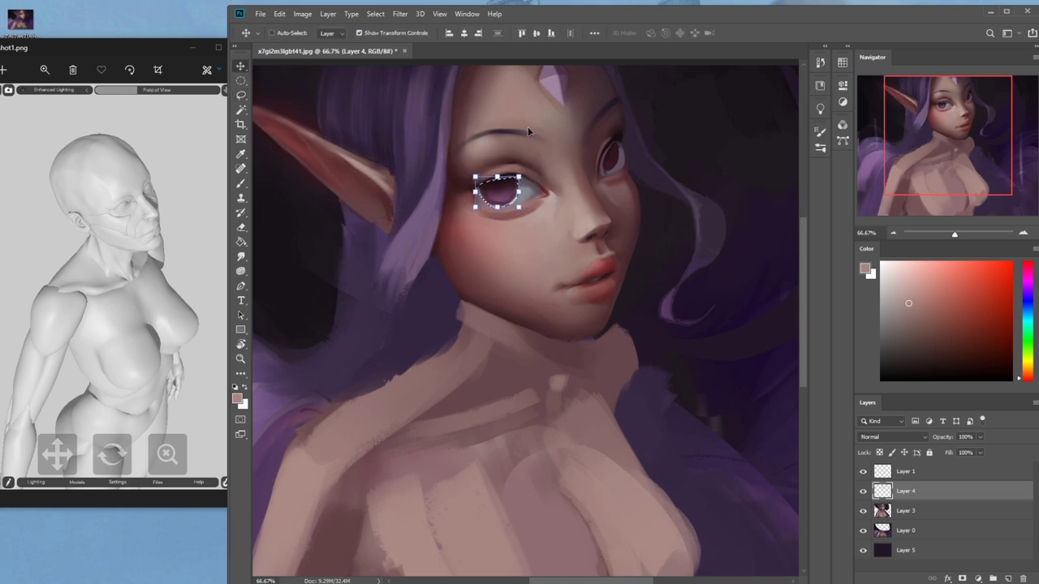
key(Left)
key(Left)
key(Left)
key(Left)
key(Up)
key(Up)
key(Up)
key(Up)
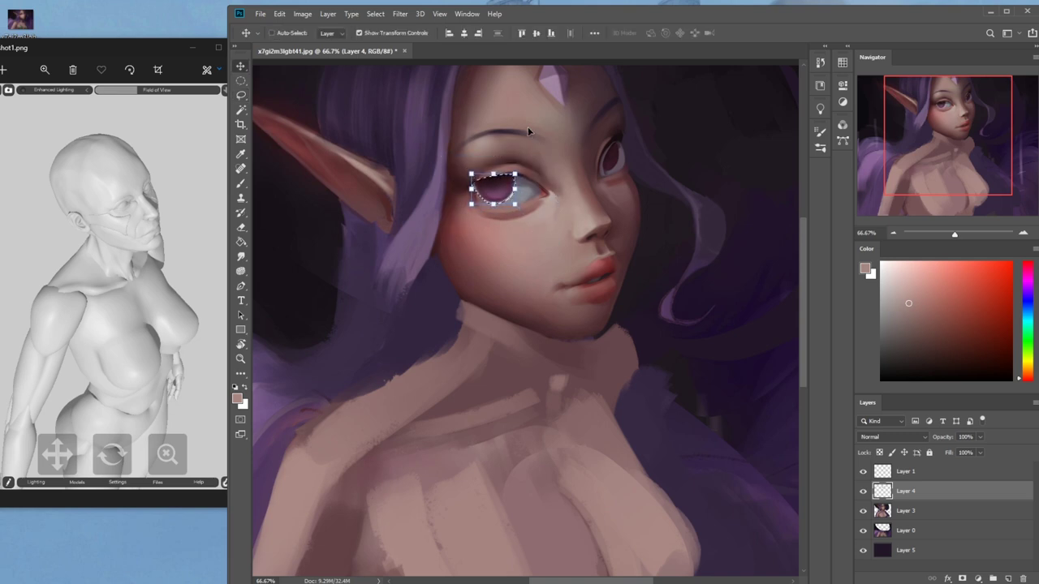
key(Down)
key(Down)
key(Left)
key(Left)
key(Left)
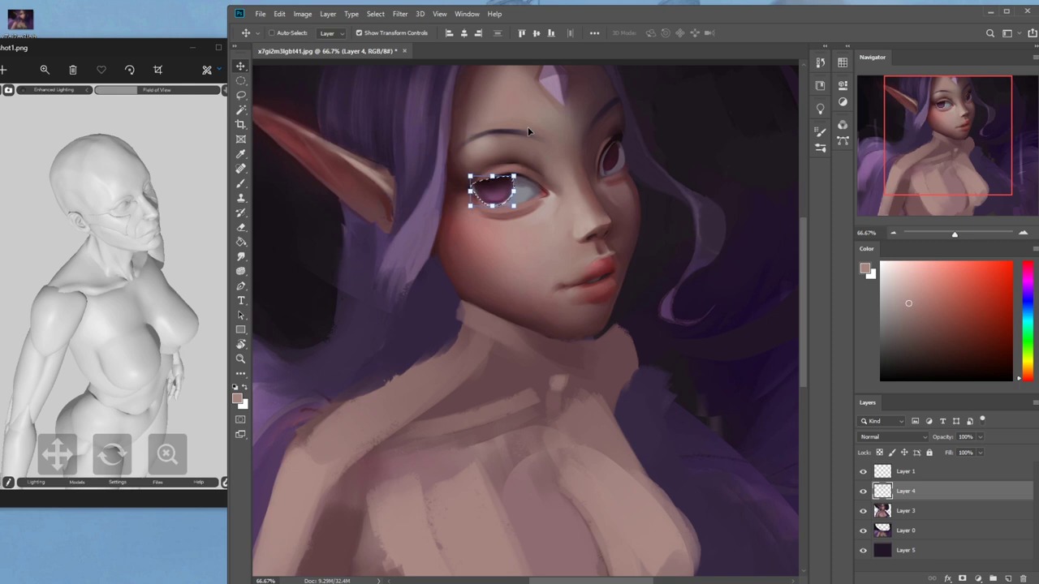
Lasso the far eye's iris, adjust its position slightly against the whole face, and clear the selection
key(l)
mouse_move(630, 127)
mouse_down()
mouse_move(639, 146)
mouse_move(597, 189)
mouse_move(625, 134)
mouse_up()
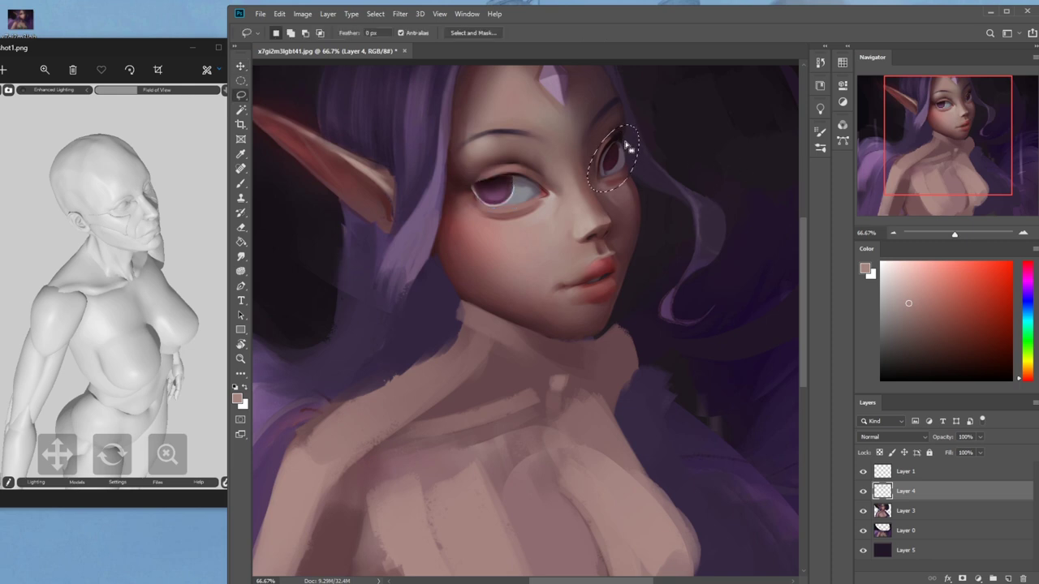
key(ctrl+minus)
key(ctrl+minus)
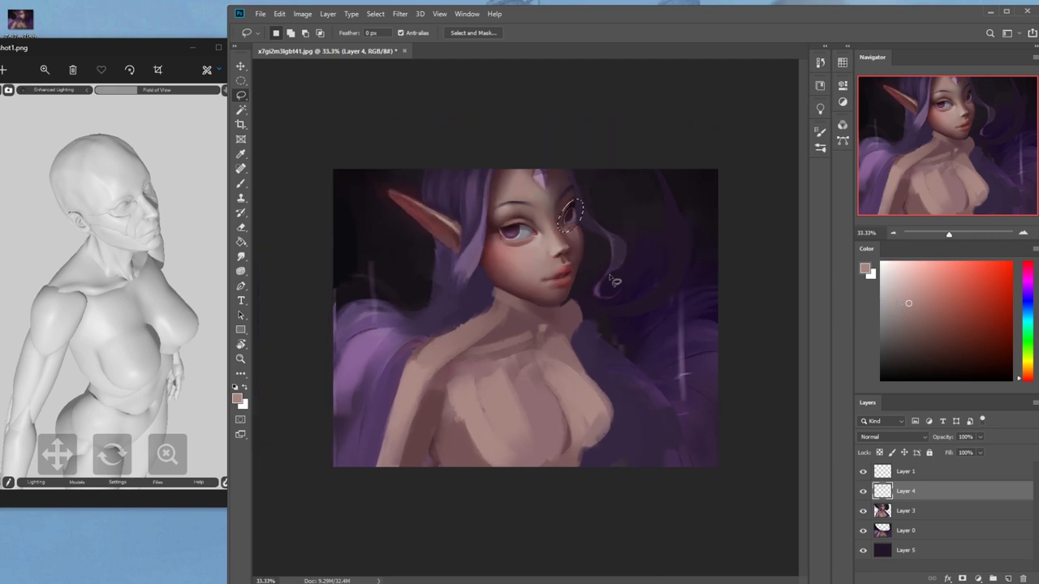
key(b)
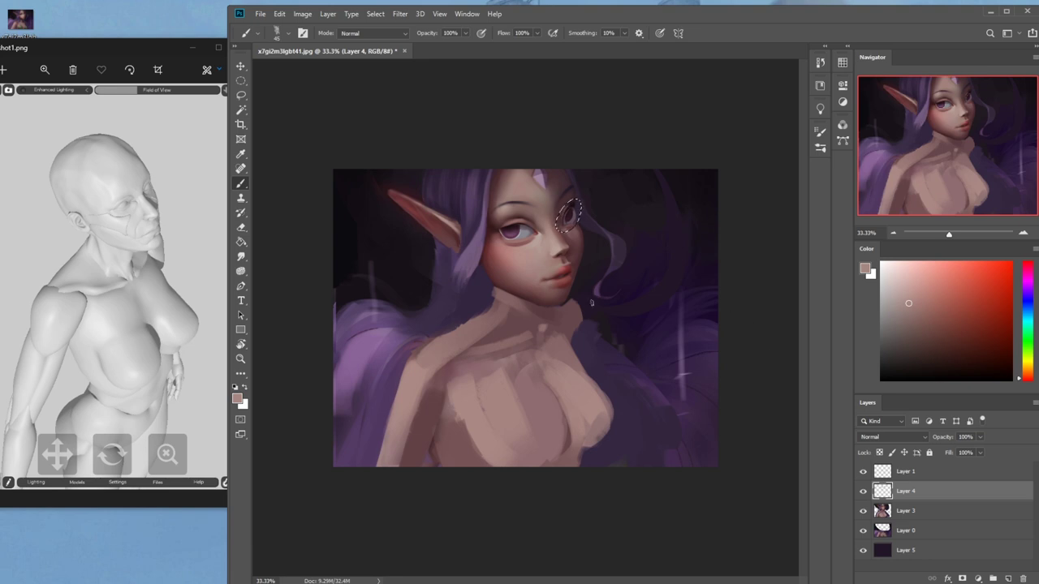
key(ctrl+d)
key(v)
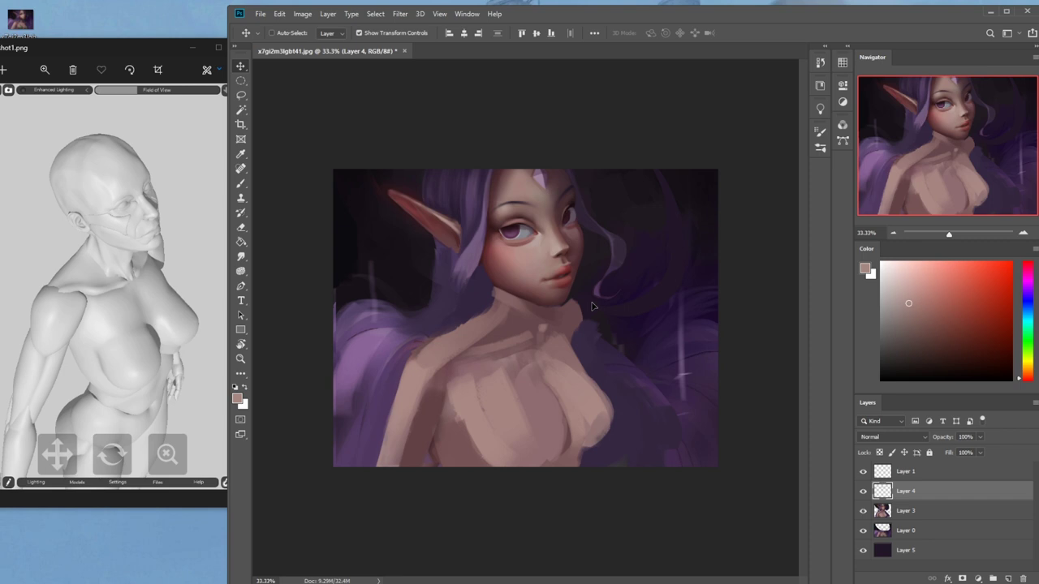
Erase the excess along the lower edge of the near eye's iris on Layer 4 with a smaller eraser
key(b)
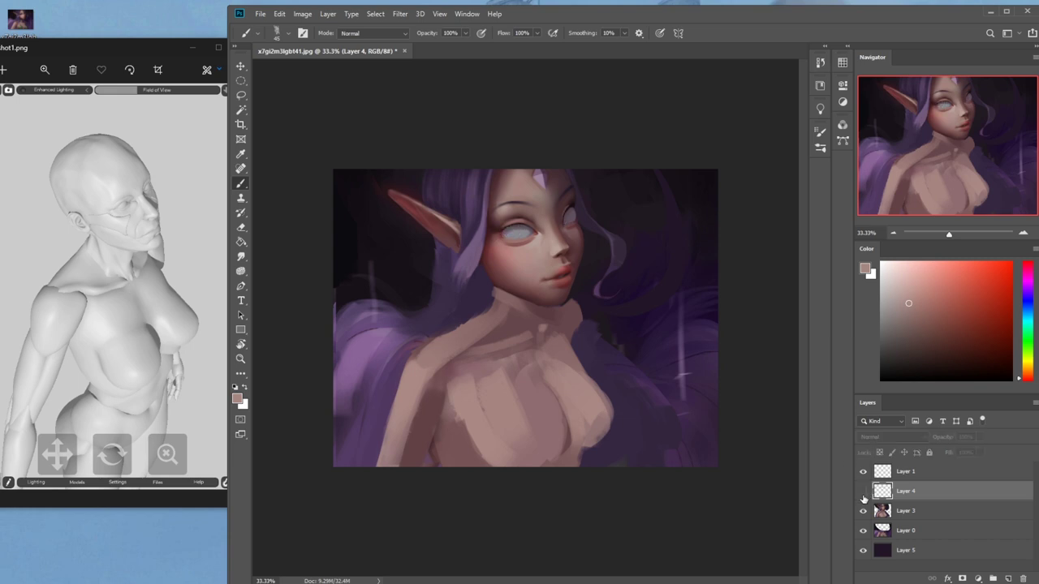
key(m)
right_click(619, 259)
click(642, 267)
key(z)
drag(432, 188, 668, 304)
key(e)
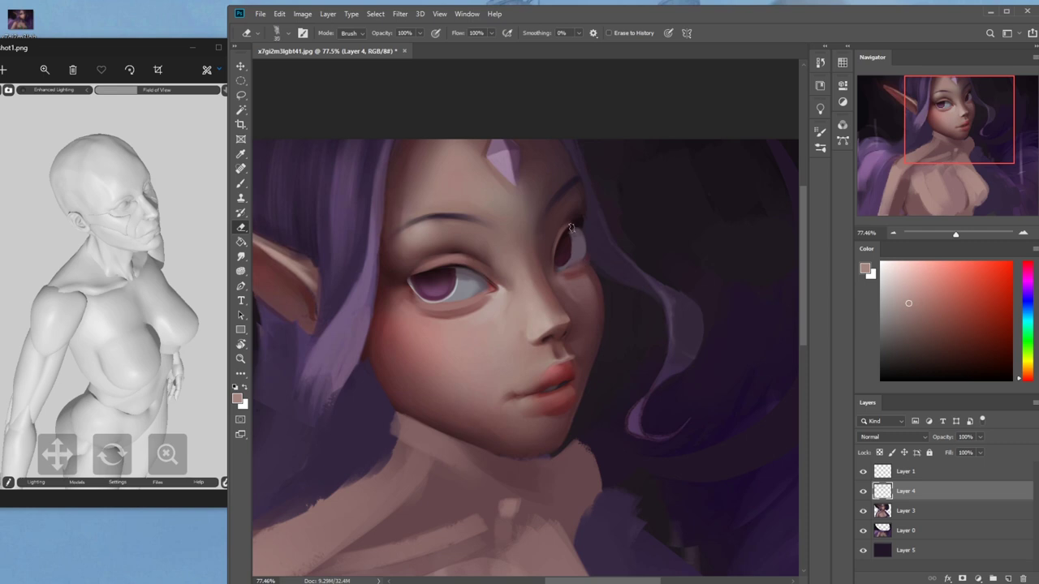
key(ctrl)
key([)
key(bracketleft)
drag(448, 297, 434, 304)
key(ctrl+minus)
key(ctrl+minus)
key(ctrl+minus)
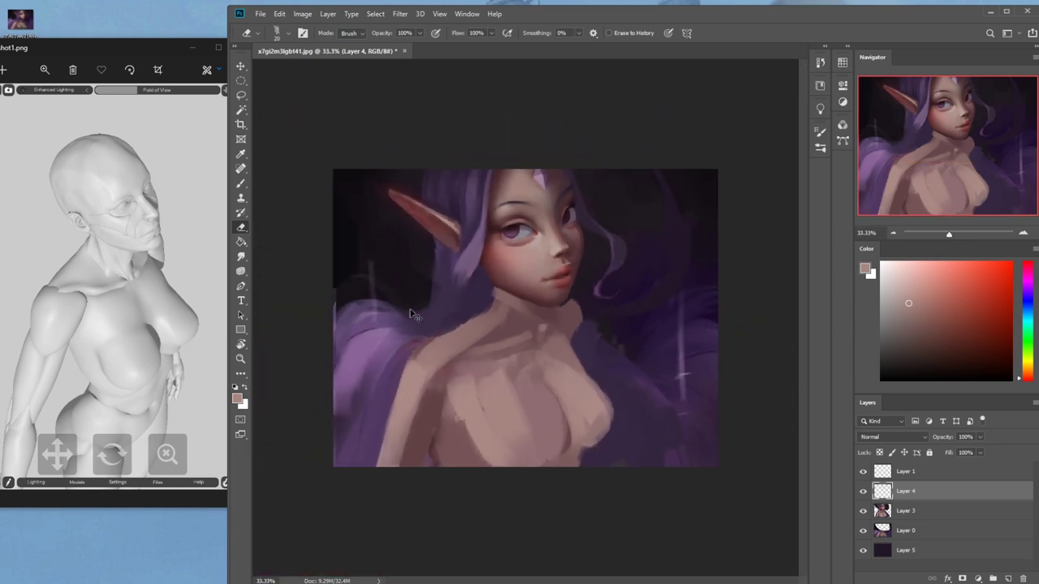
Sample a near-black tone from the top of the near iris and shade its upper edge with a much smaller brush
key(v)
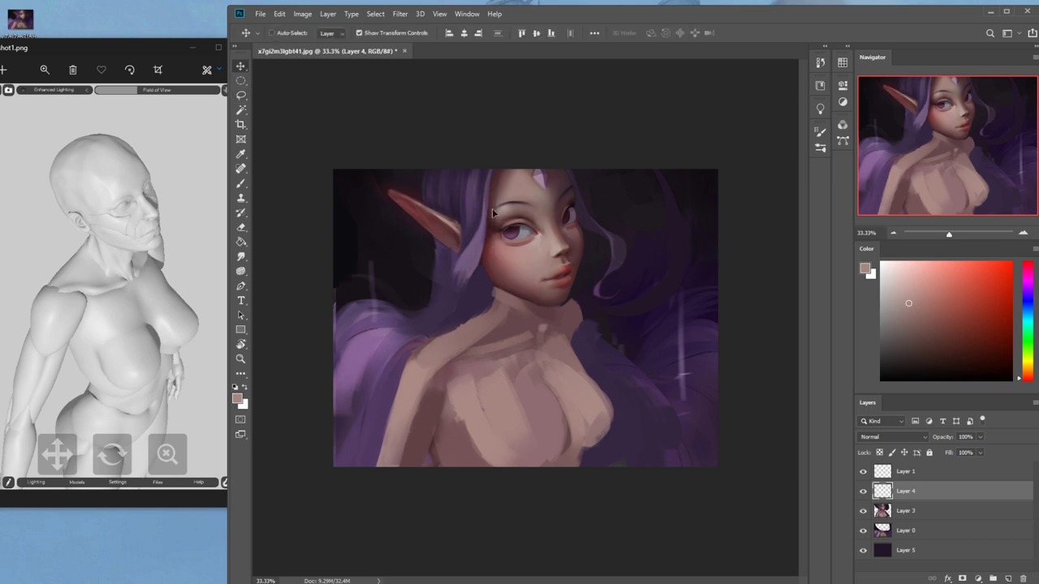
key(z)
mouse_move(522, 211)
mouse_down()
mouse_move(592, 274)
mouse_move(649, 273)
mouse_up()
key(b)
key(m)
right_click(563, 258)
click(591, 266)
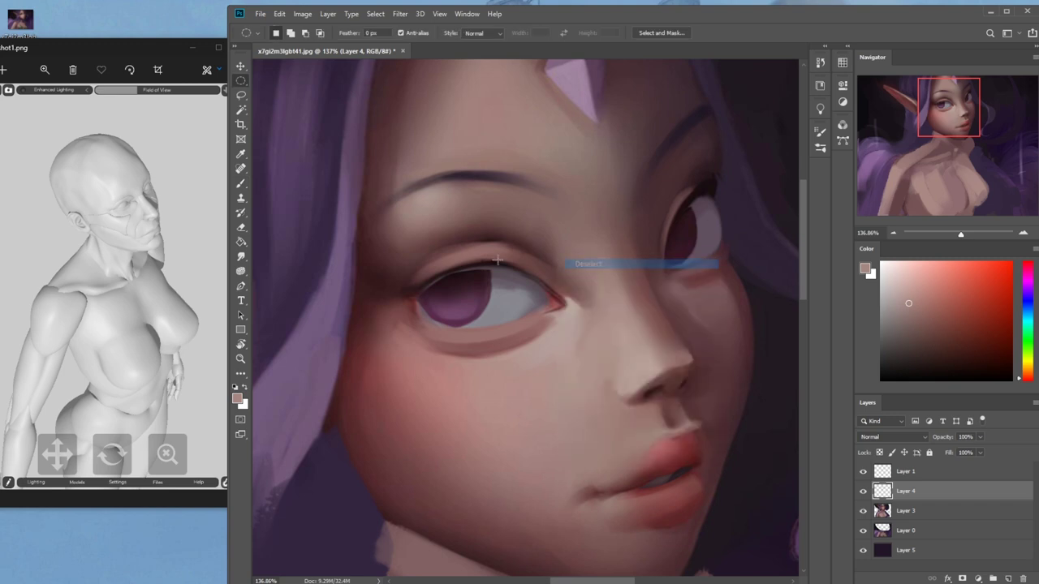
key(b)
alt+click(457, 273)
key(bracketleft)
key(bracketleft)
key(bracketleft)
key(bracketleft)
key(bracketleft)
key(bracketleft)
key(bracketleft)
key(bracketleft)
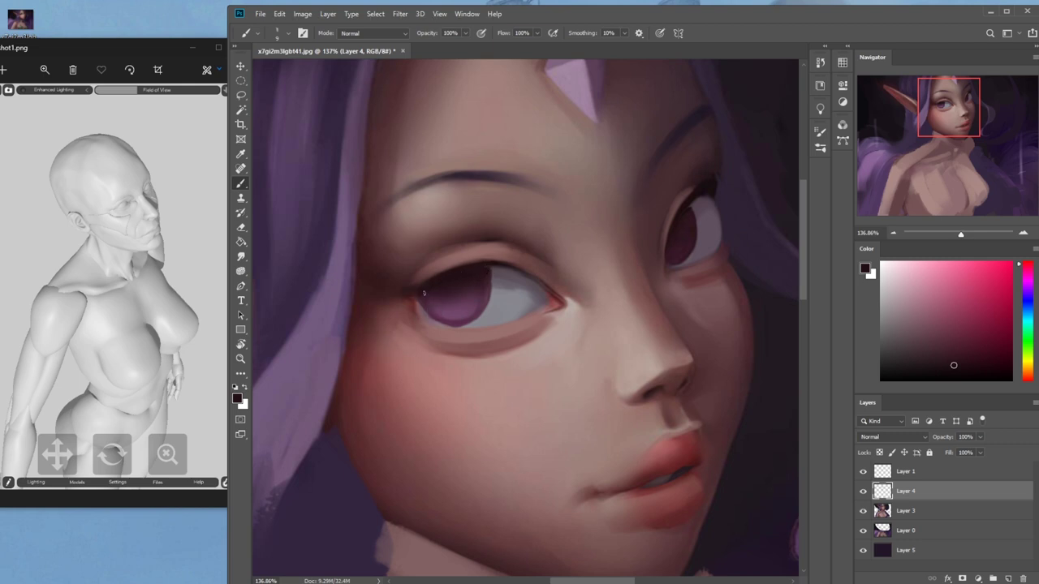
Repaint the rim of the near iris with sampled purples and a dark tone from its upper edge
alt+click(436, 320)
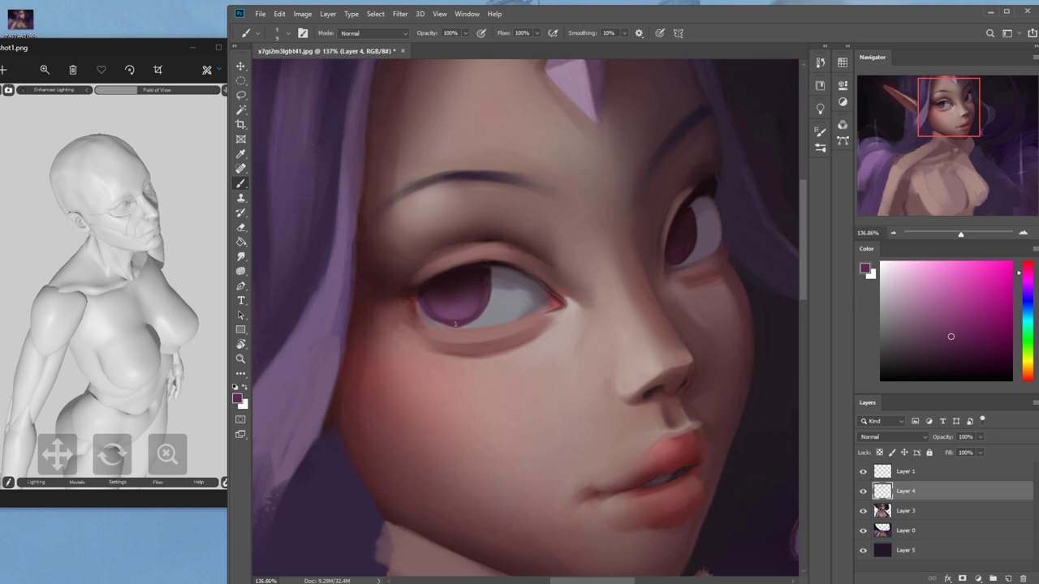
alt+click(461, 318)
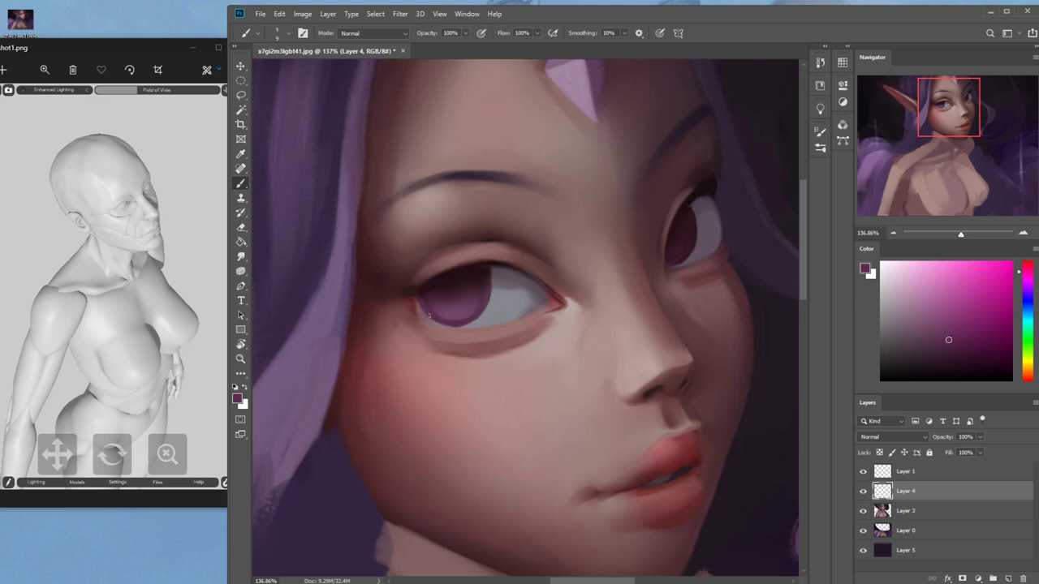
alt+click(486, 284)
alt+click(484, 267)
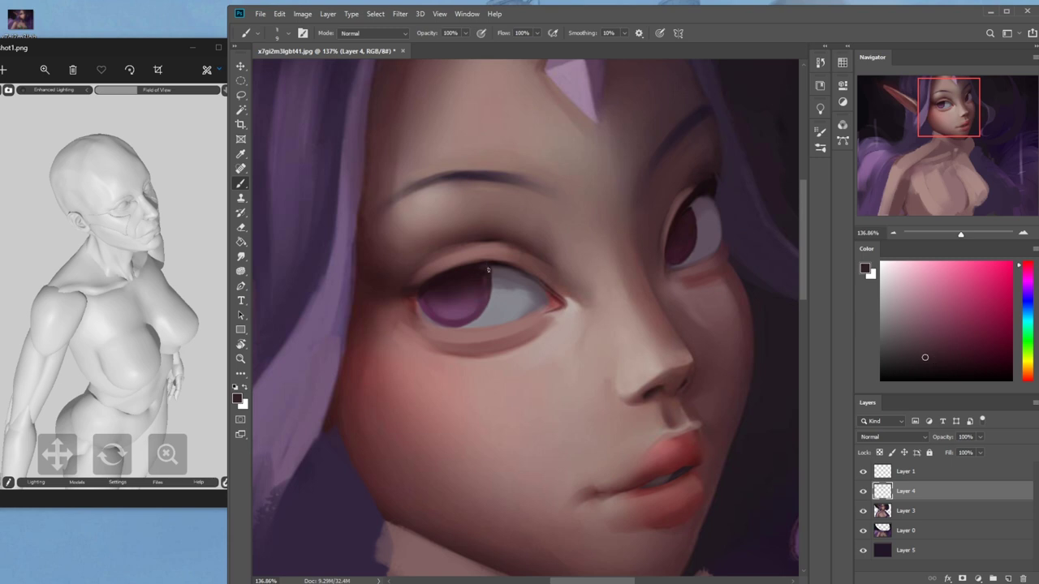
key(ctrl+0)
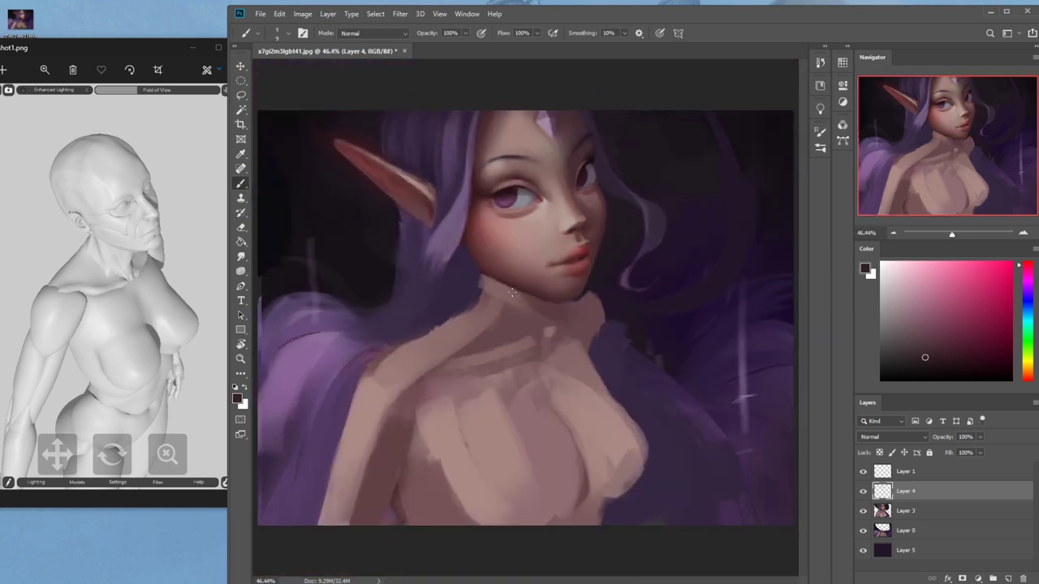
Lasso the near iris, shift it slightly toward the eye's outer corner, and clear the selection
key(l)
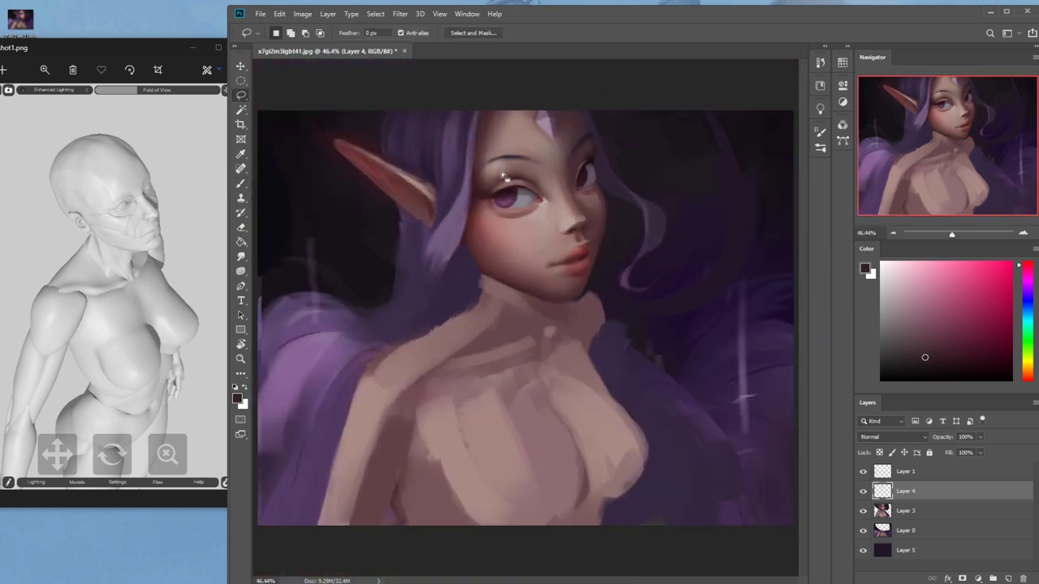
key(v)
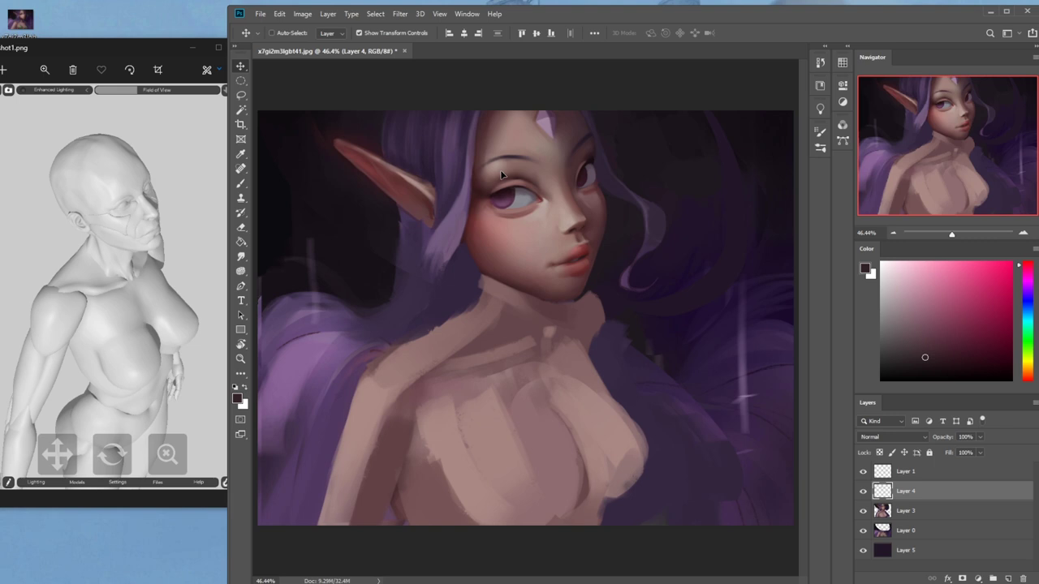
key(e)
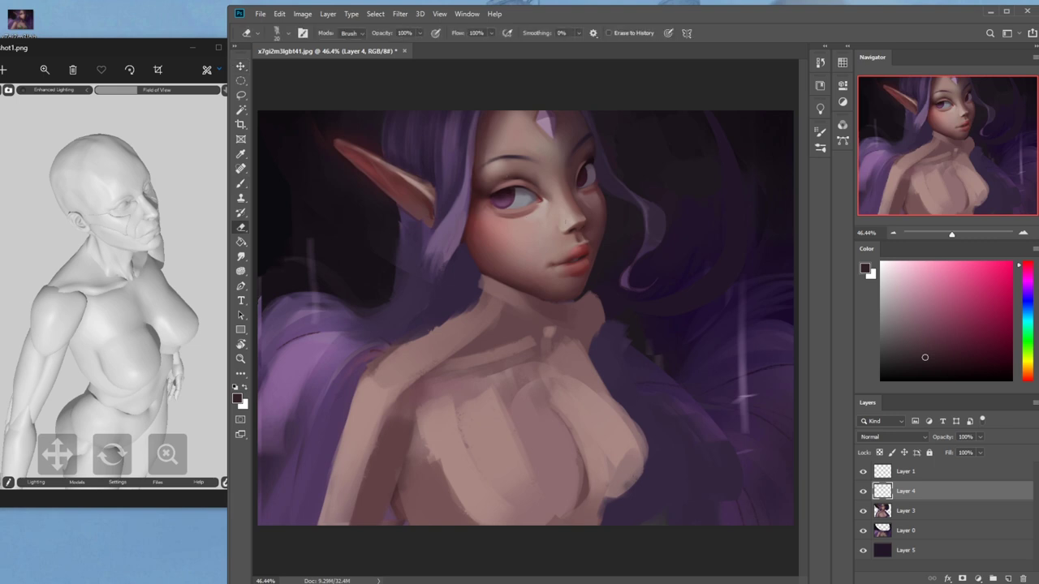
key(m)
right_click(557, 229)
key(Escape)
right_click(568, 225)
click(592, 228)
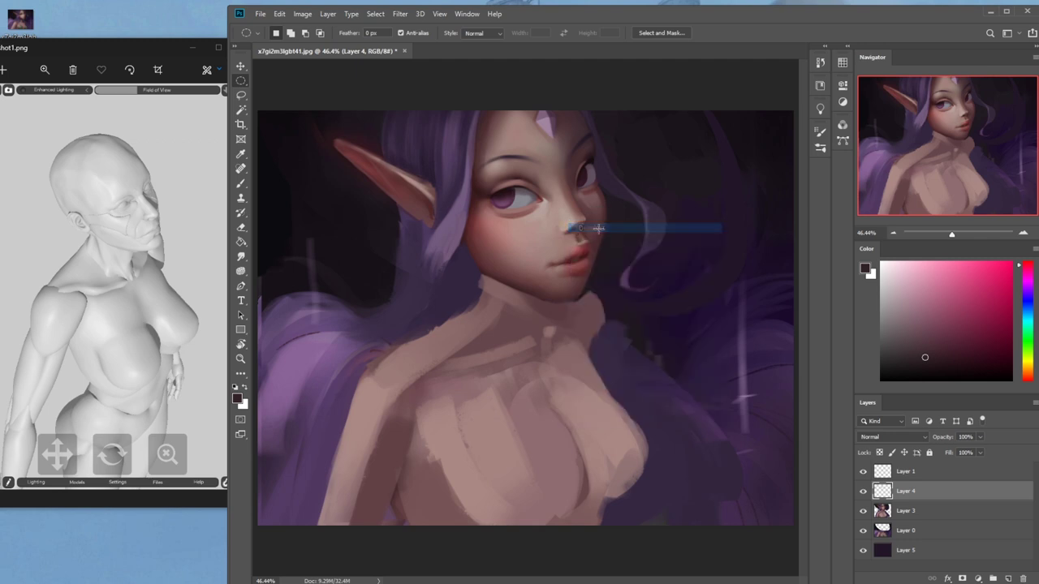
key(e)
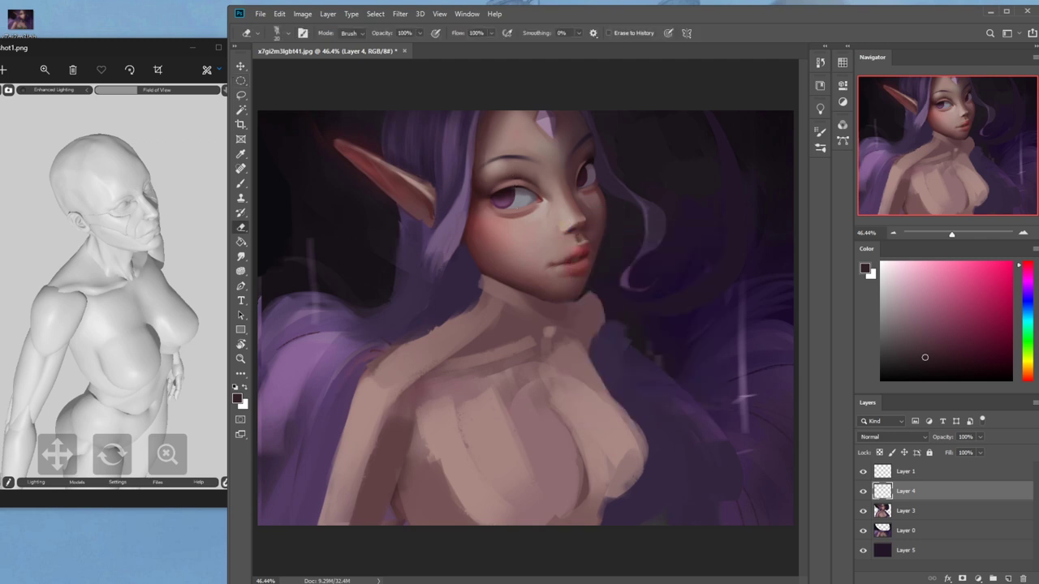
Compare the painting with and without the near iris edits on Layer 4, and merge that layer down into Layer 3
key(b)
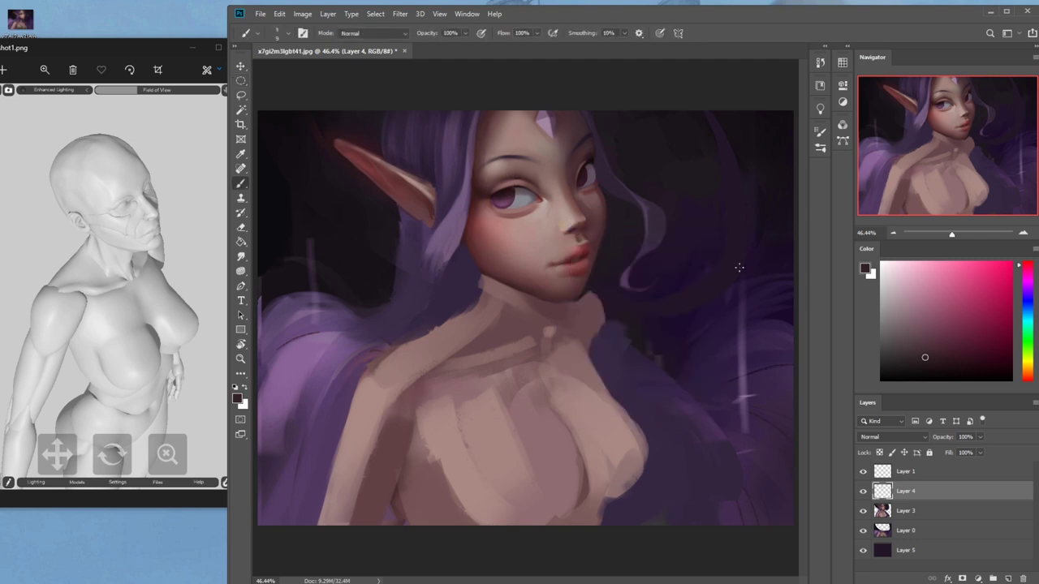
right_click(907, 498)
click(865, 492)
click(863, 492)
click(863, 492)
right_click(915, 493)
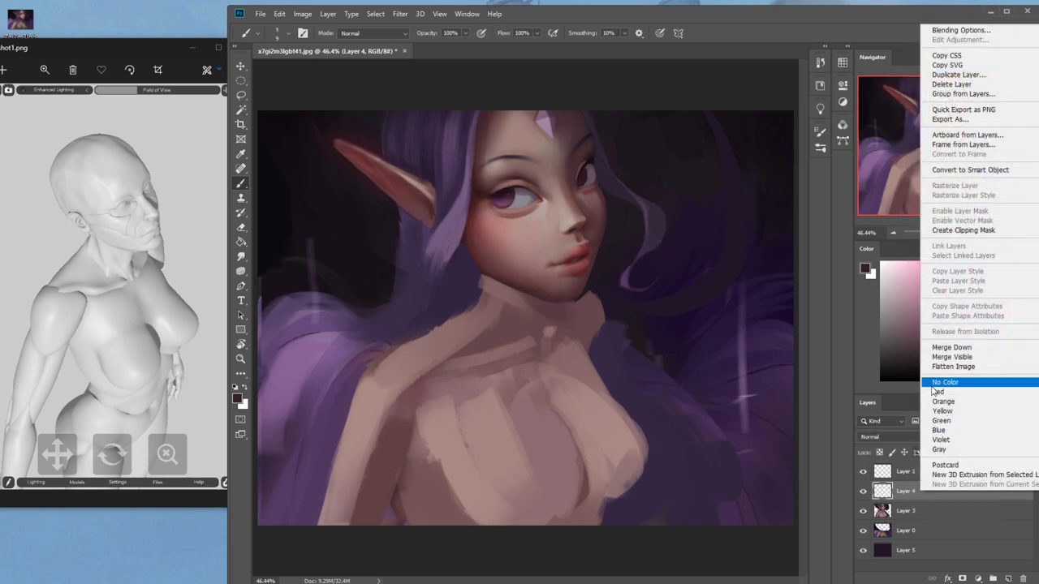
click(946, 351)
Sample tones from the near eye's inner corner and the skin beside it, and paint the lower lid's rim
key(z)
drag(475, 162, 583, 255)
key(b)
alt+click(563, 276)
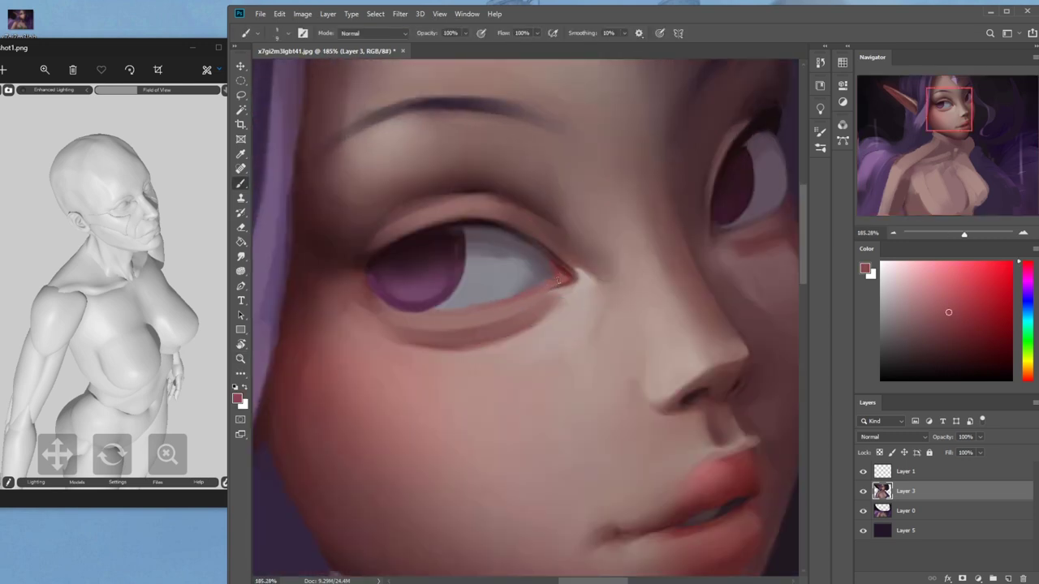
alt+click(593, 295)
drag(534, 294, 456, 310)
key(ctrl+z)
drag(529, 295, 419, 310)
Redefine the near eye's lower lid line from the inner corner to below the iris with a sampled muted red
alt+click(572, 307)
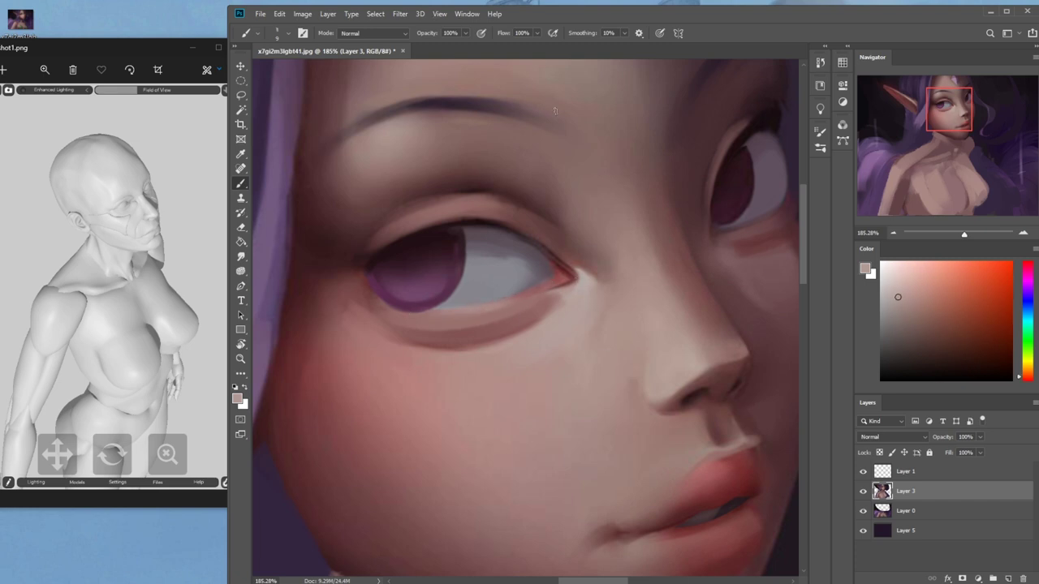
alt+click(549, 282)
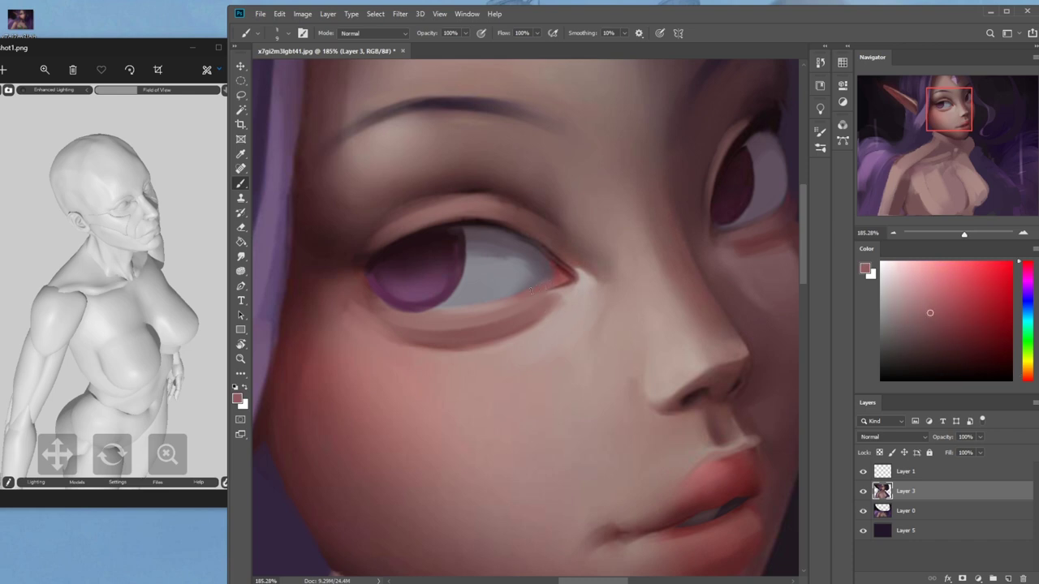
drag(525, 293, 390, 308)
alt+click(402, 318)
Sample a reddish-brown from the near eye's upper lid and shade the outer corner, enlarging the brush for the surrounding skin
alt+click(404, 232)
alt+click(408, 243)
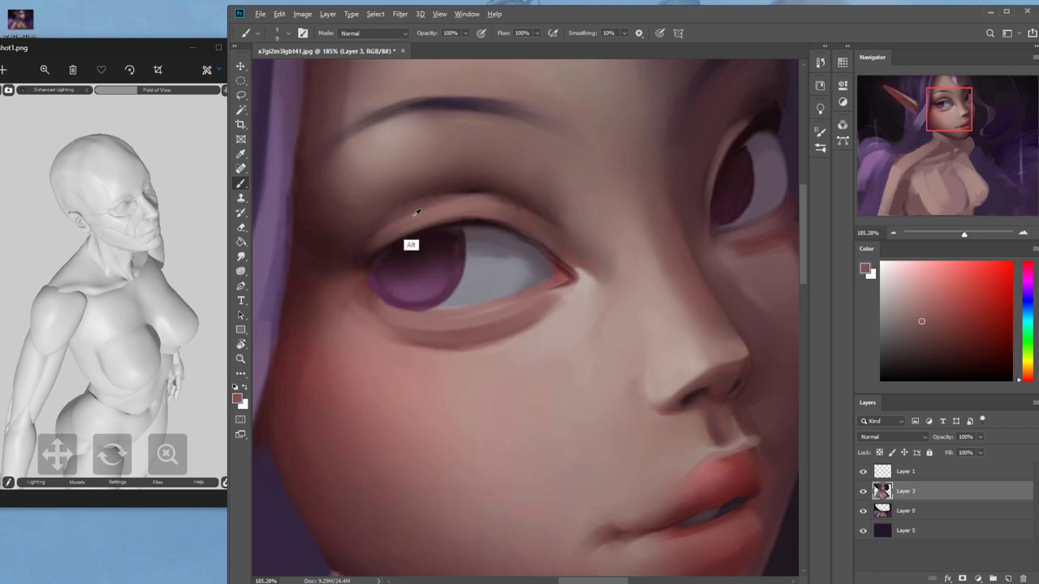
key(ctrl+1)
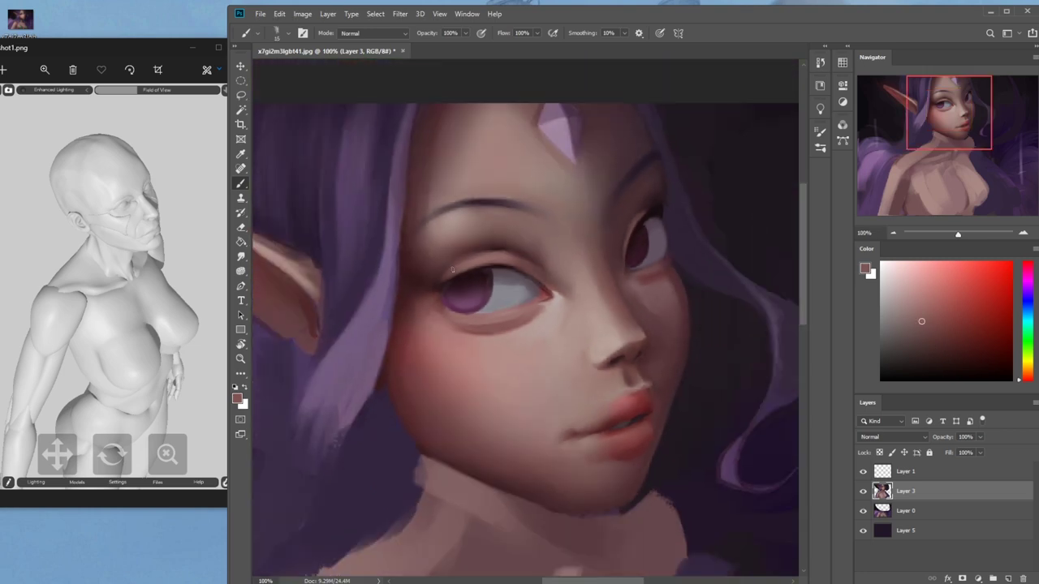
drag(431, 288, 447, 275)
key(bracketright)
key(bracketright)
drag(428, 293, 402, 284)
Blend the shading at the near eye's outer corner with the Smudge tool at 5% strength
key(ctrl)
key(ctrl+0)
click(241, 256)
key(bracketright)
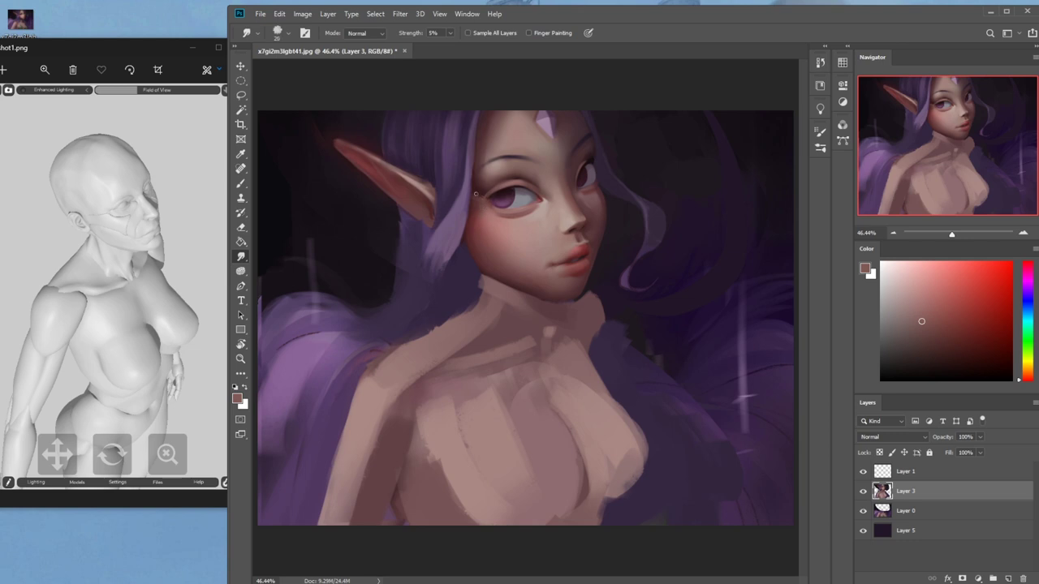
key(bracketleft)
Paint the near eye's upper lid crease toward the outer corner with a sampled dark brown and smudge its outer end
key(b)
scroll(617, 199, up, 5)
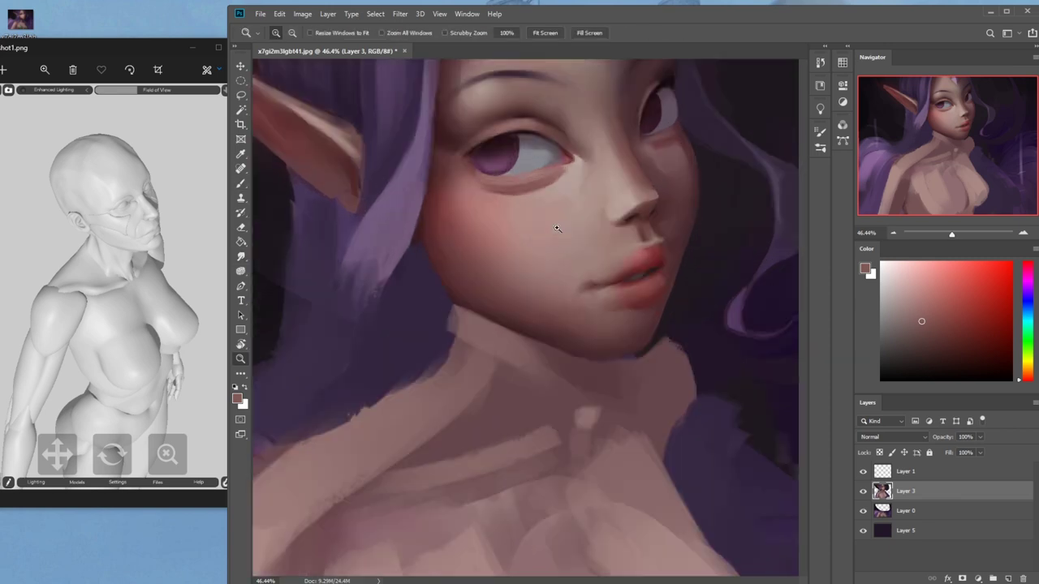
alt+click(579, 222)
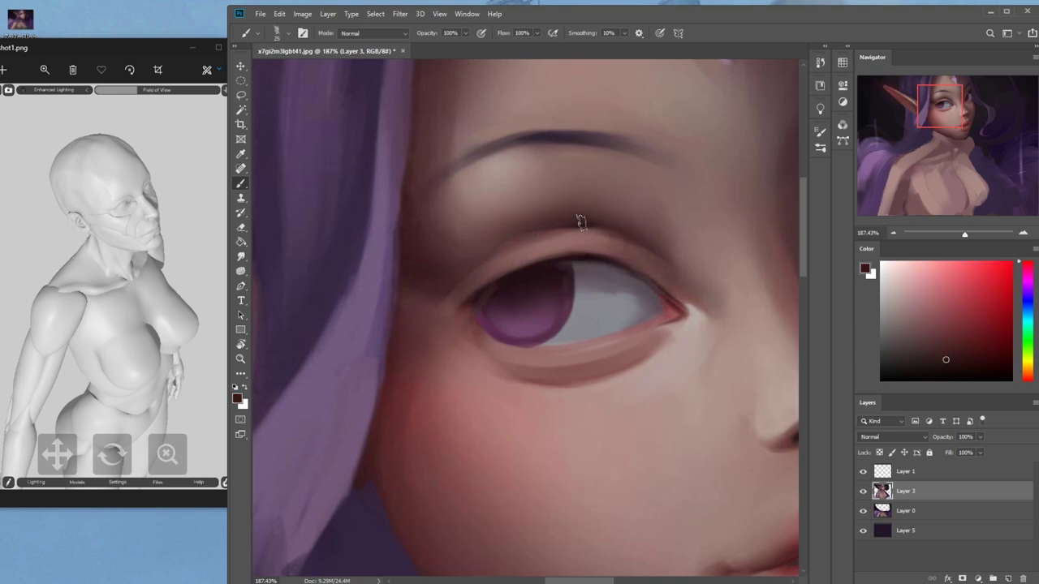
drag(581, 224, 460, 282)
key(ctrl+z)
drag(575, 231, 452, 284)
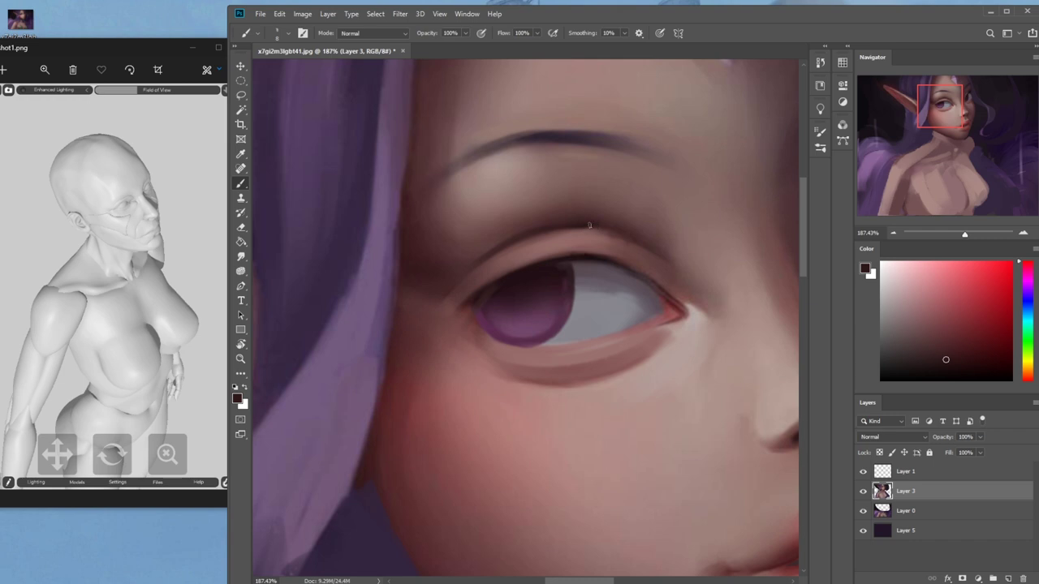
click(241, 257)
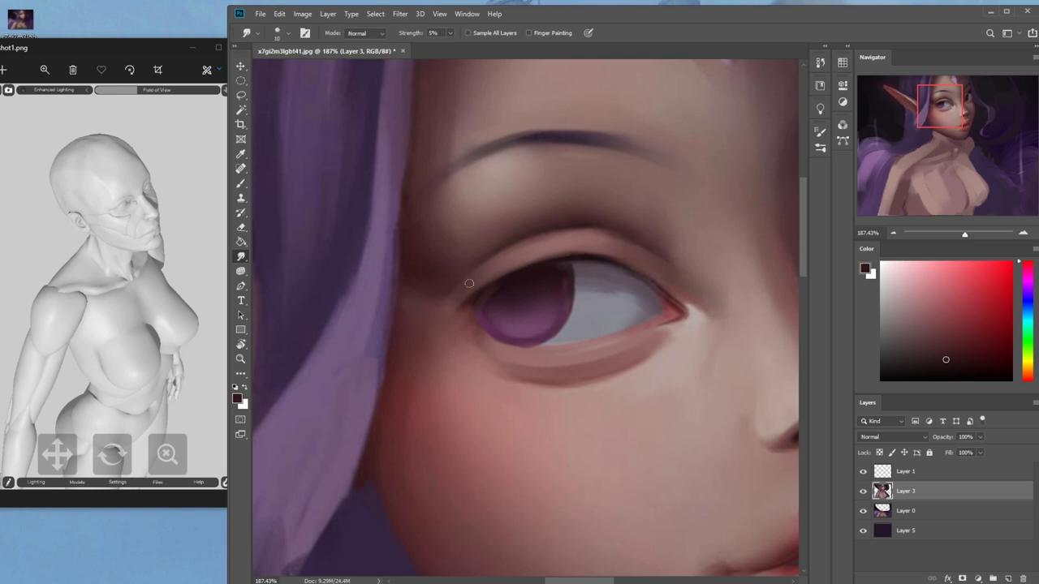
Darken the near eye's upper lash line above the iris with a near-black red and blend it with the Smudge tool
mouse_move(946, 360)
mouse_down()
mouse_move(974, 372)
mouse_move(957, 371)
mouse_up()
key(b)
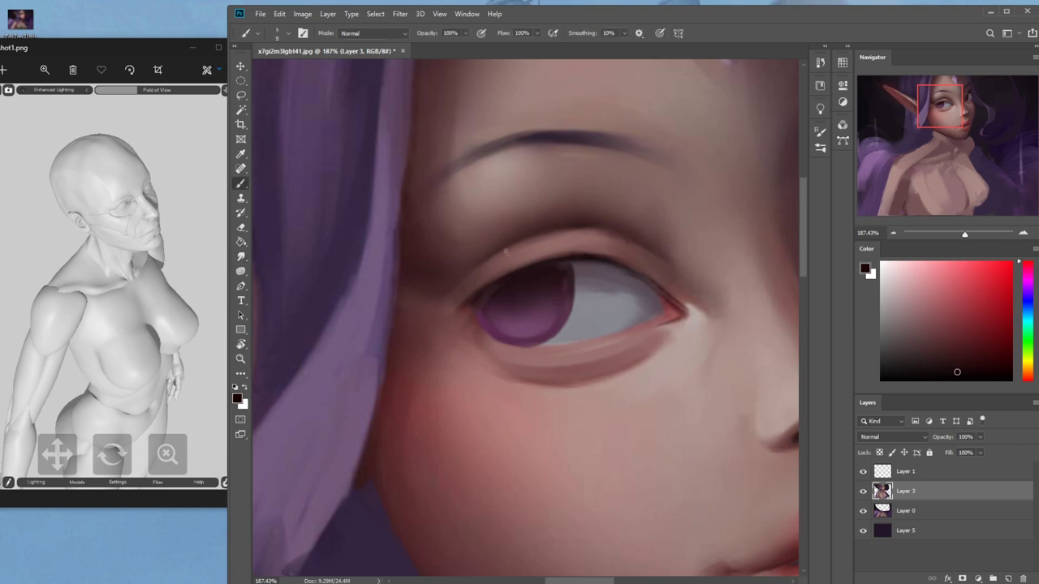
drag(532, 263, 507, 276)
key(ctrl)
key(ctrl+0)
key(ctrl+0)
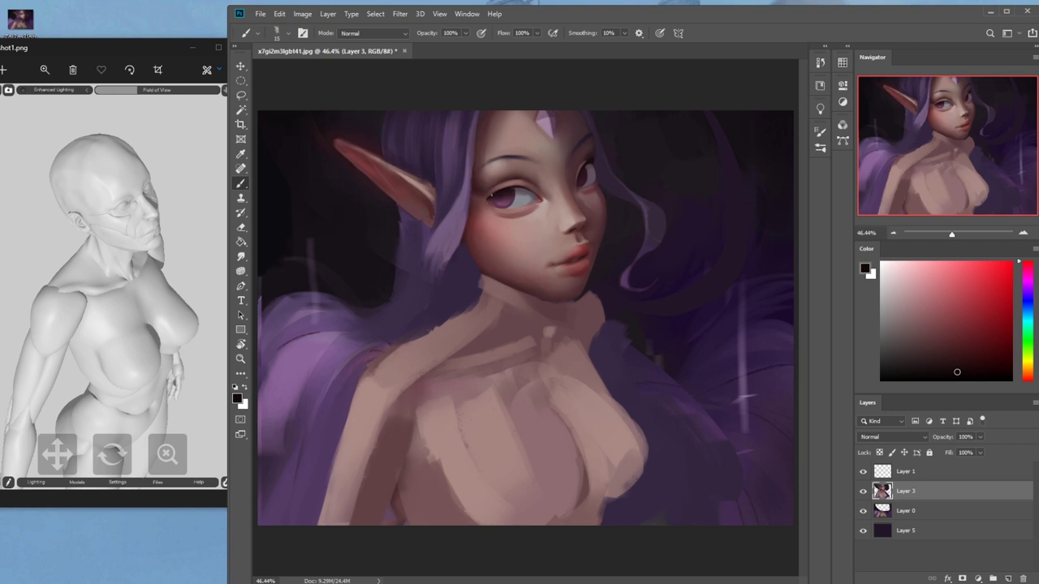
key(r)
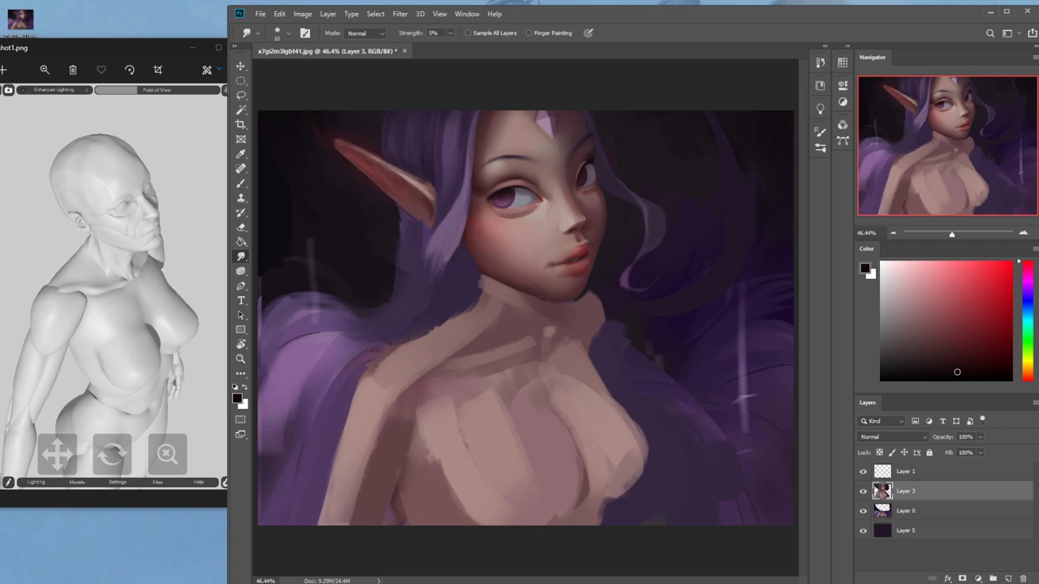
key(bracketright)
key(bracketright)
On a new layer above Layer 3, shade the upper face with a sampled dark reddish-brown and a 700 px soft brush
key(b)
alt+click(481, 203)
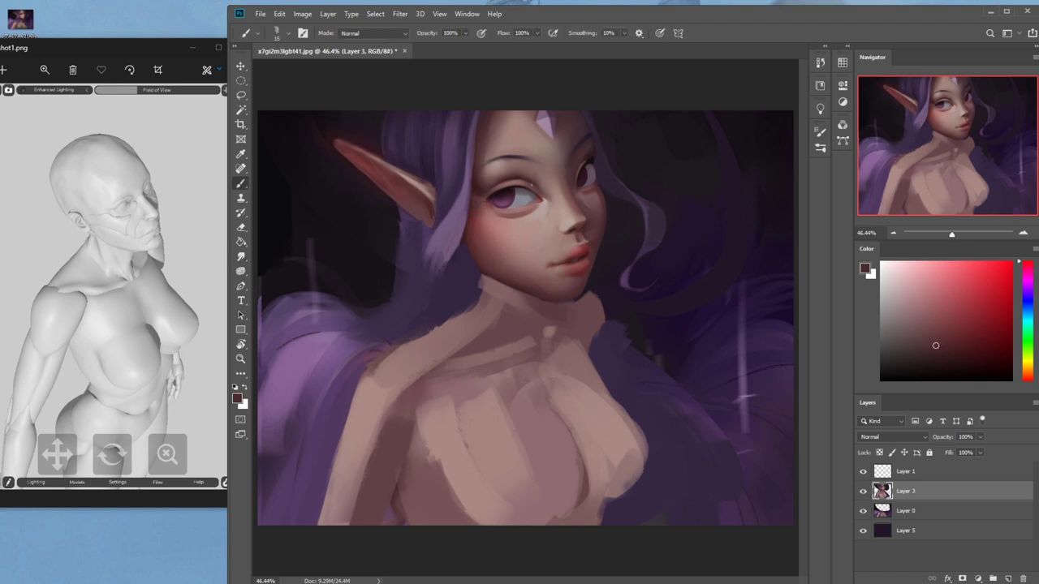
right_click(538, 185)
click(566, 302)
click(1007, 578)
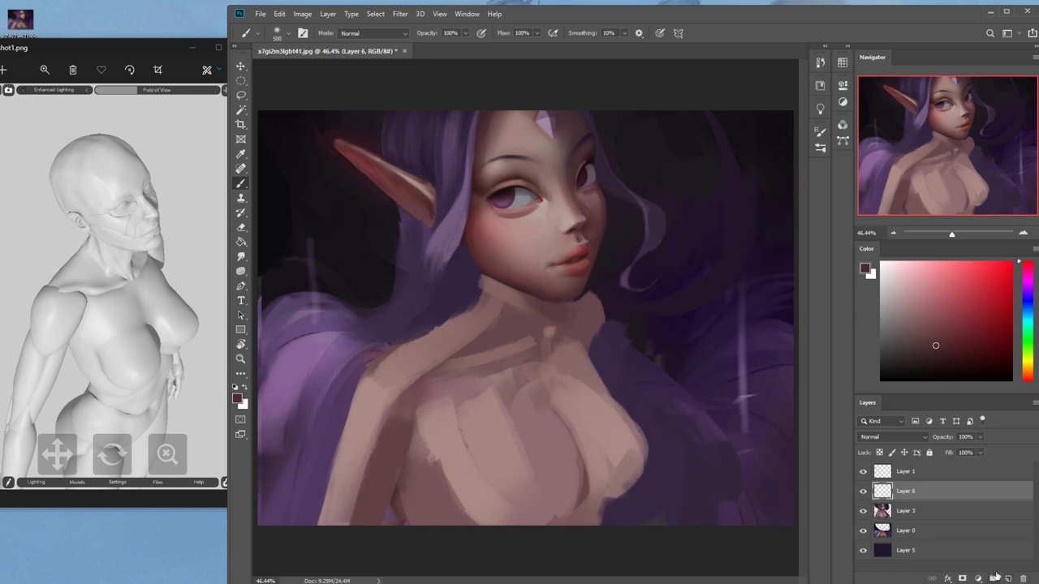
key(bracketright)
key(bracketright)
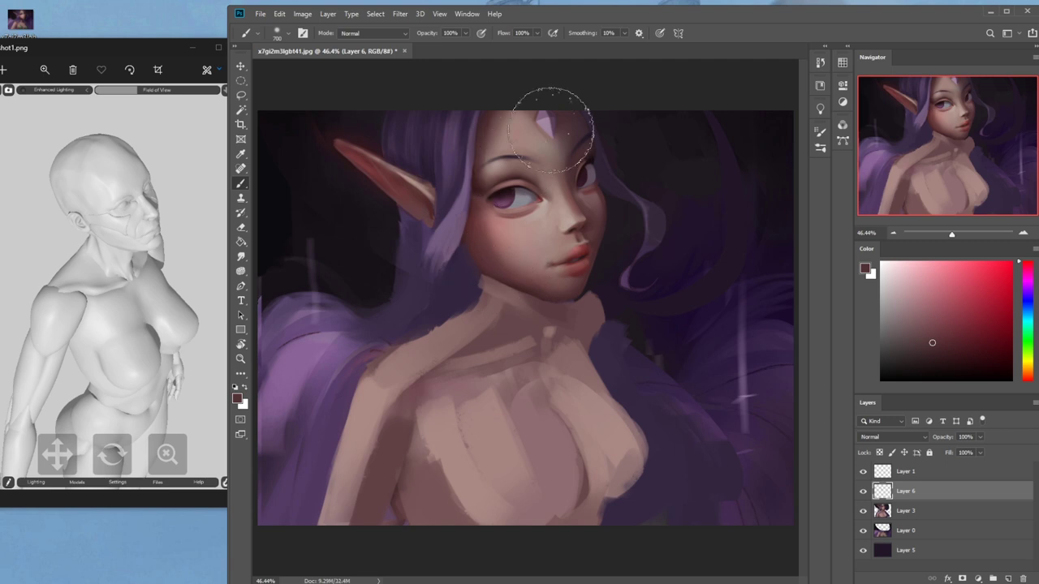
Soften the shading on Layer 6 over the face with a textured smudging-brush eraser at 125 px and 33% opacity
key(e)
right_click(552, 217)
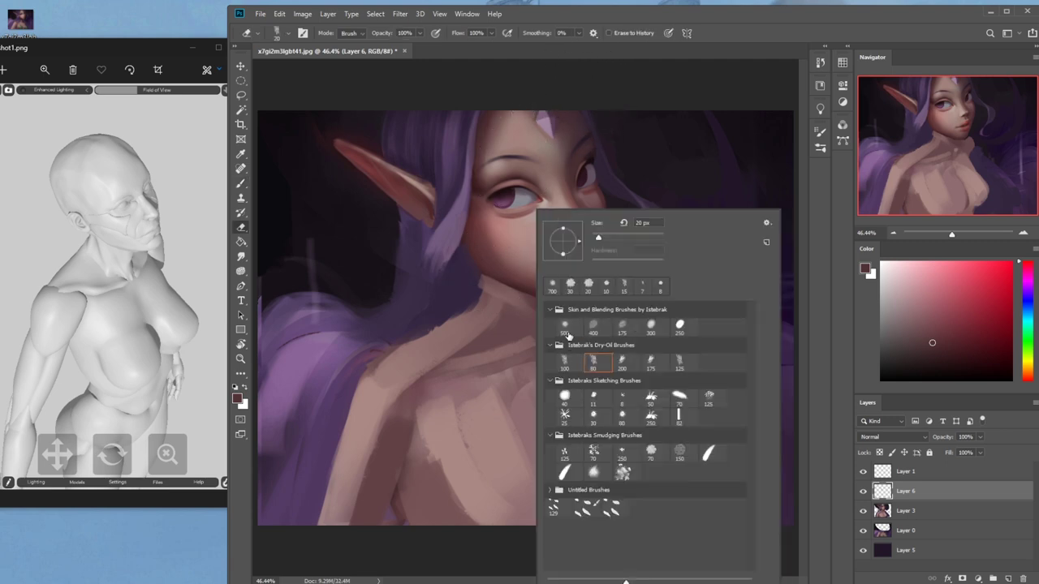
double_click(594, 473)
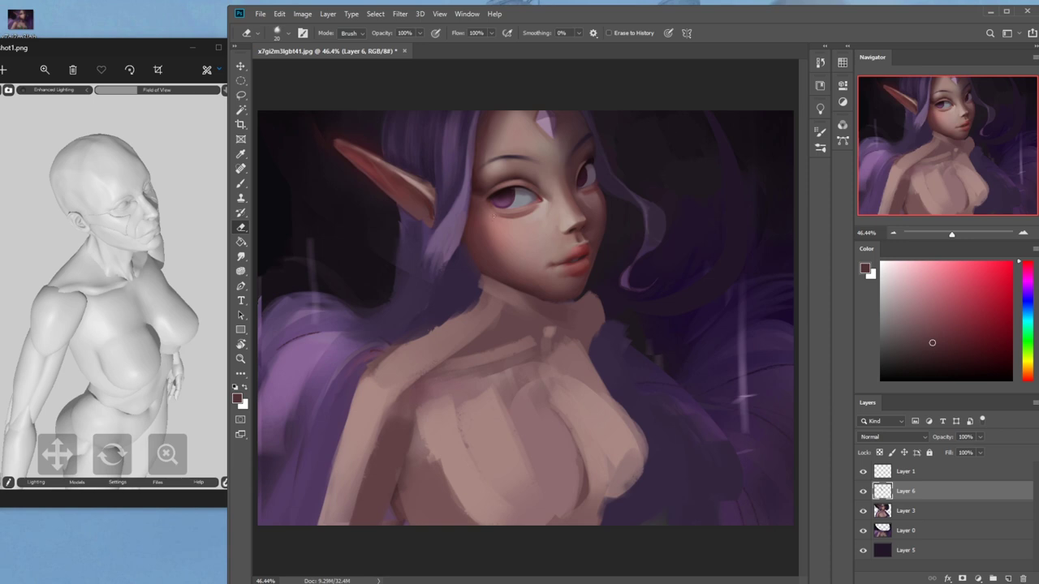
key(bracketright)
key(bracketright)
key(bracketright)
key(bracketright)
key(bracketright)
key(bracketright)
key(bracketright)
key(bracketright)
click(420, 33)
click(493, 239)
Check the whole painting at 25% and merge Layer 6 down into Layer 3
key(ctrl+minus)
key(ctrl+minus)
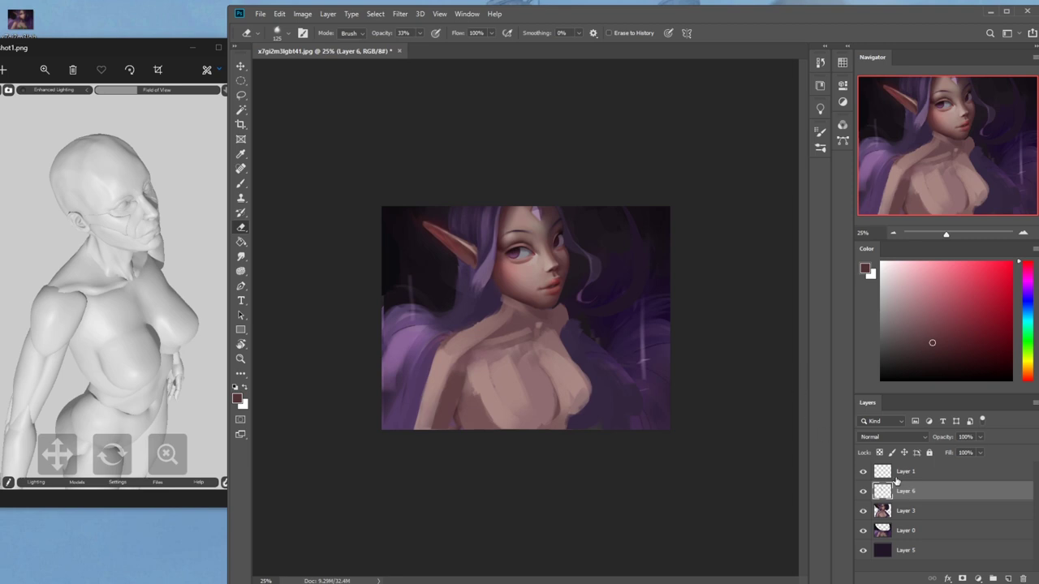
right_click(918, 492)
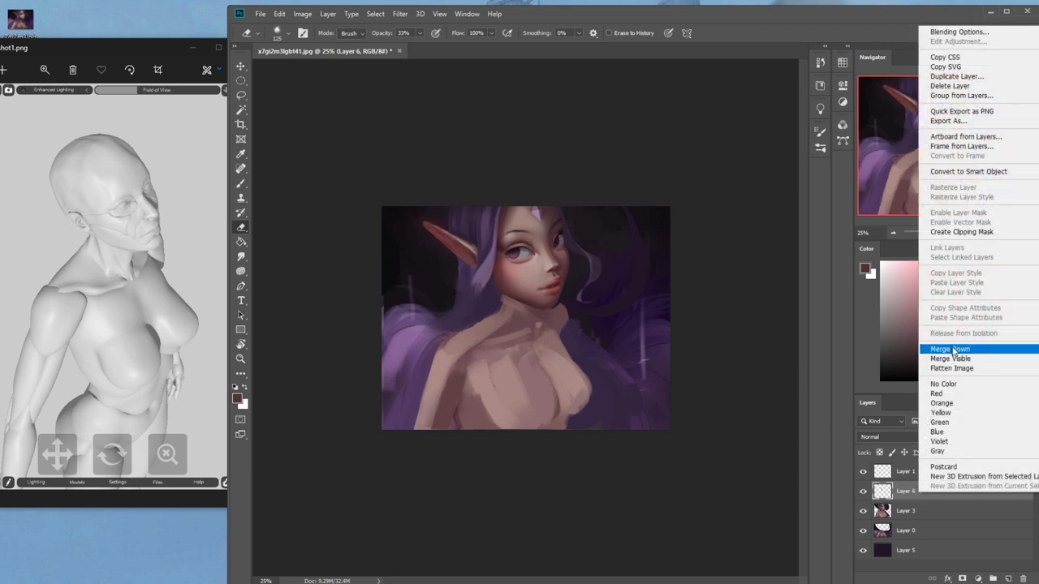
click(941, 419)
Sample a light skin tone beside the nose and brush it softly near the near eye's inner corner
click(242, 257)
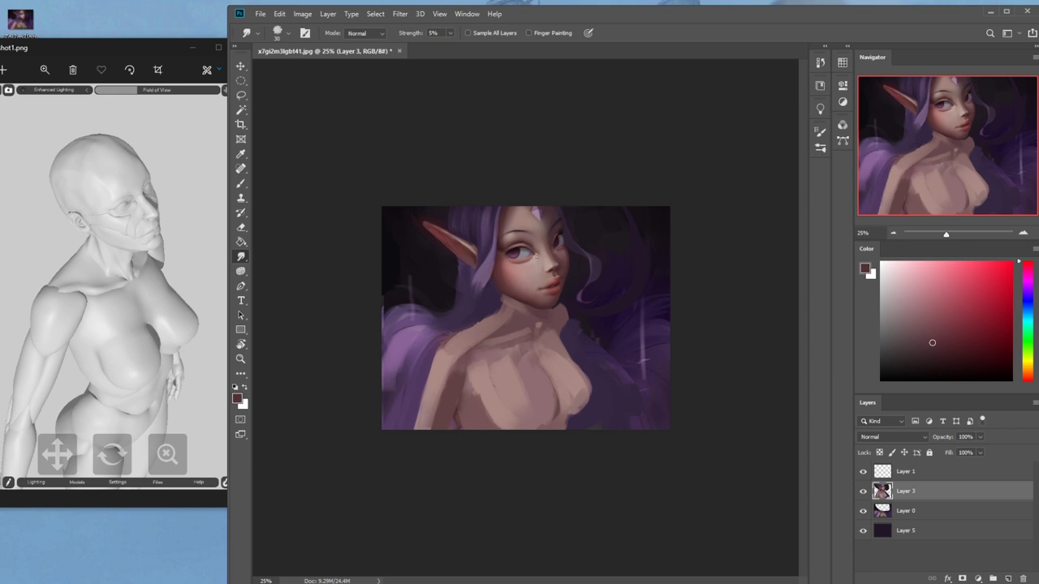
key(b)
right_click(601, 276)
double_click(638, 327)
scroll(520, 268, up, 5)
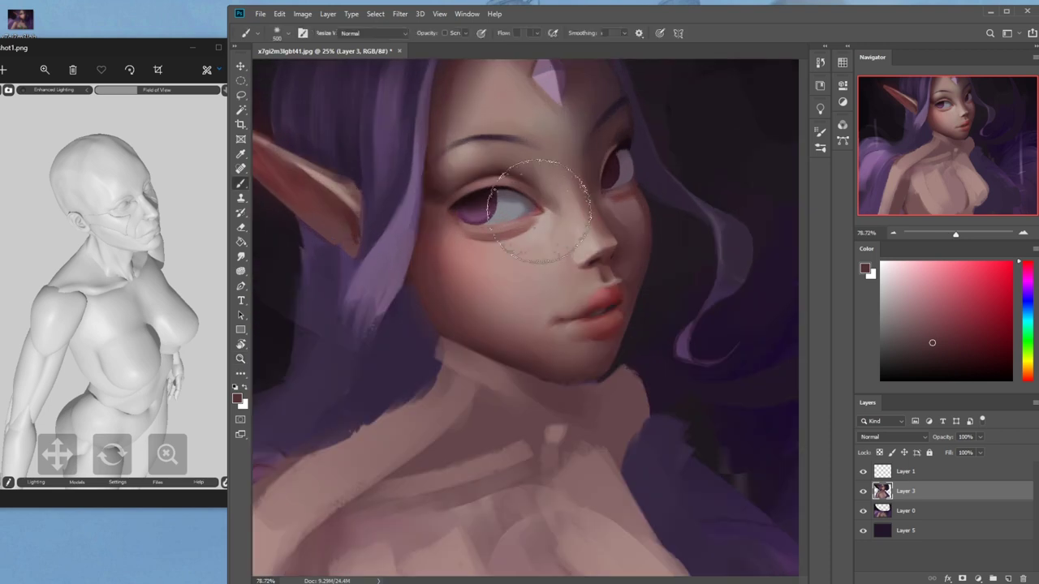
alt+click(560, 295)
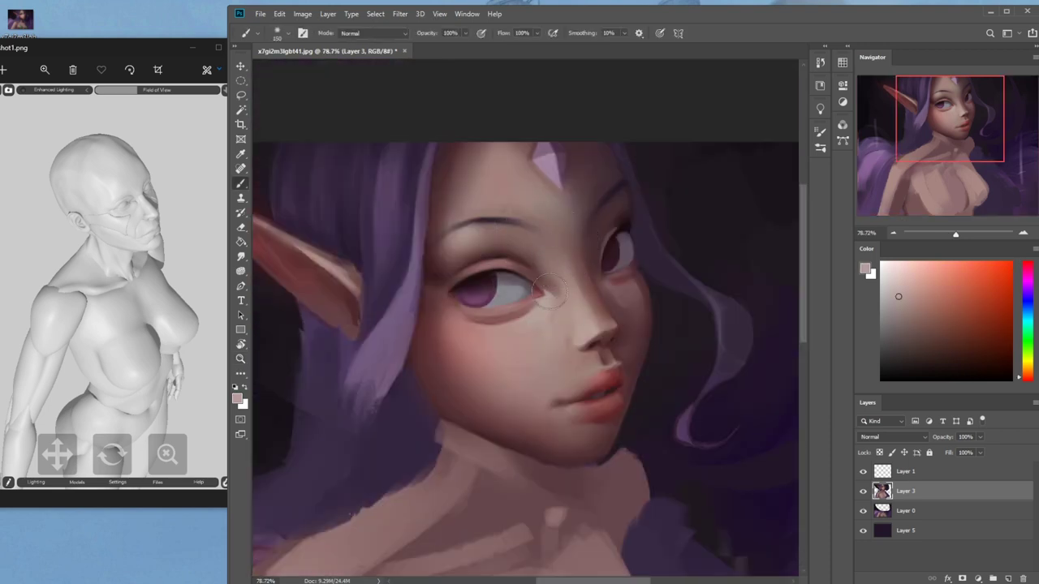
Glaze sampled skin tones over the nose bridge with the soft brush enlarged to 500 px, and smudge below the inner eye corner
key(bracketright)
key(bracketright)
key(bracketright)
key(bracketright)
key(bracketright)
key(bracketright)
key(bracketright)
key(bracketright)
key(bracketright)
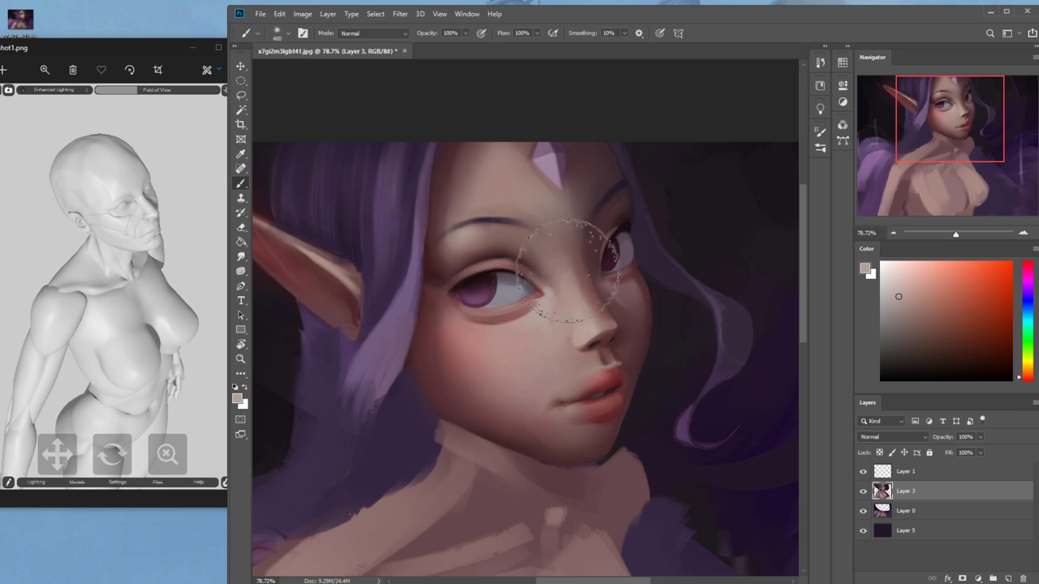
alt+click(560, 278)
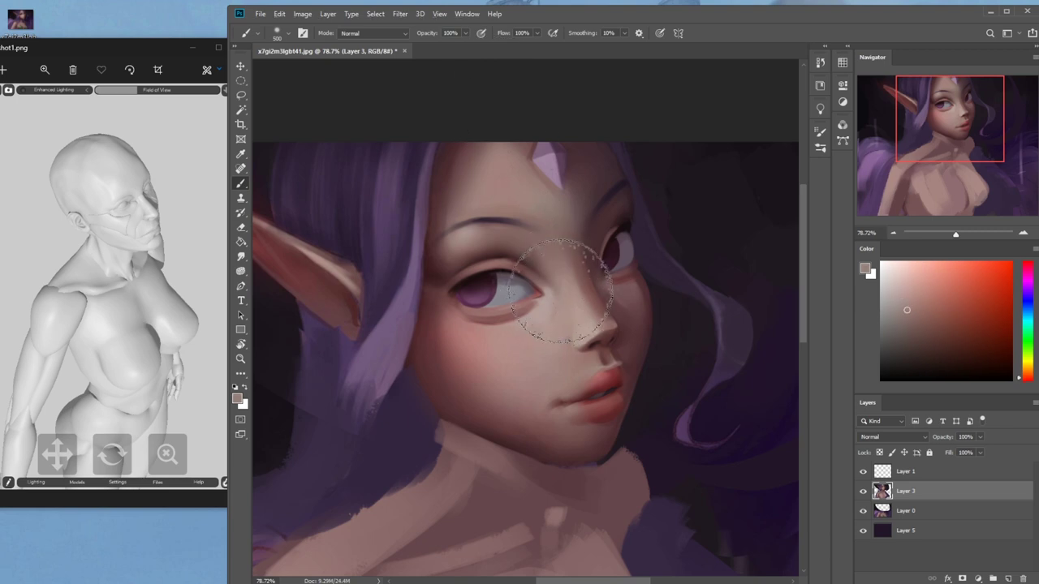
click(241, 257)
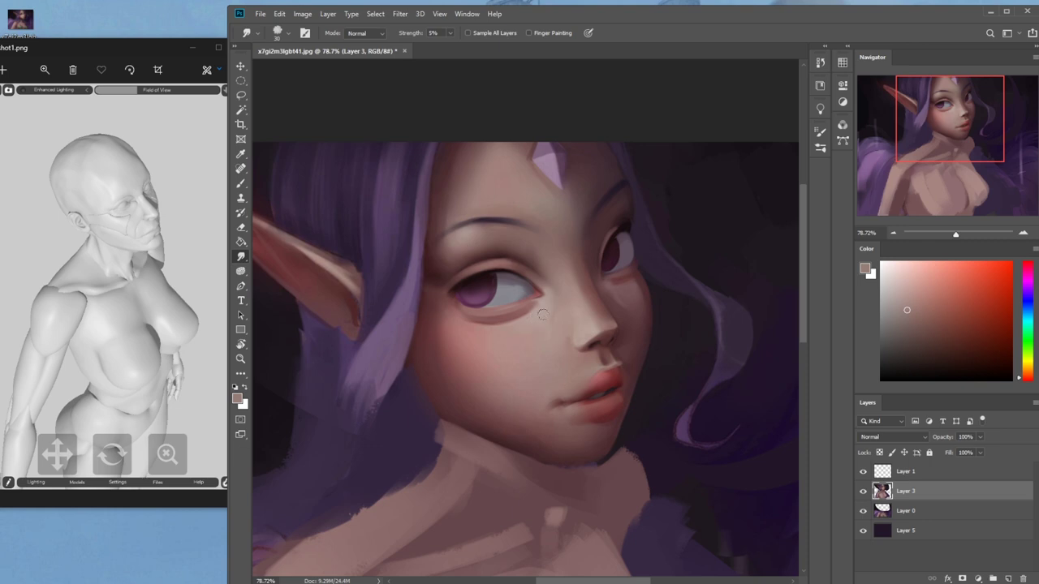
Sample a light skin tone beside the nose and glaze it over the forehead and near cheek with a soft brush up to 1000 px
scroll(552, 320, down, 2)
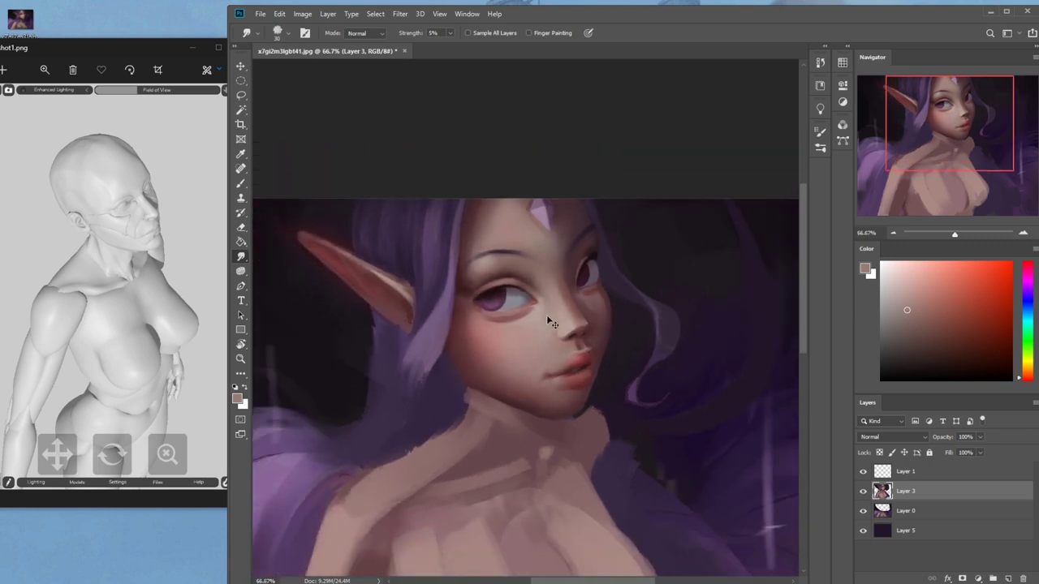
key(b)
alt+click(542, 313)
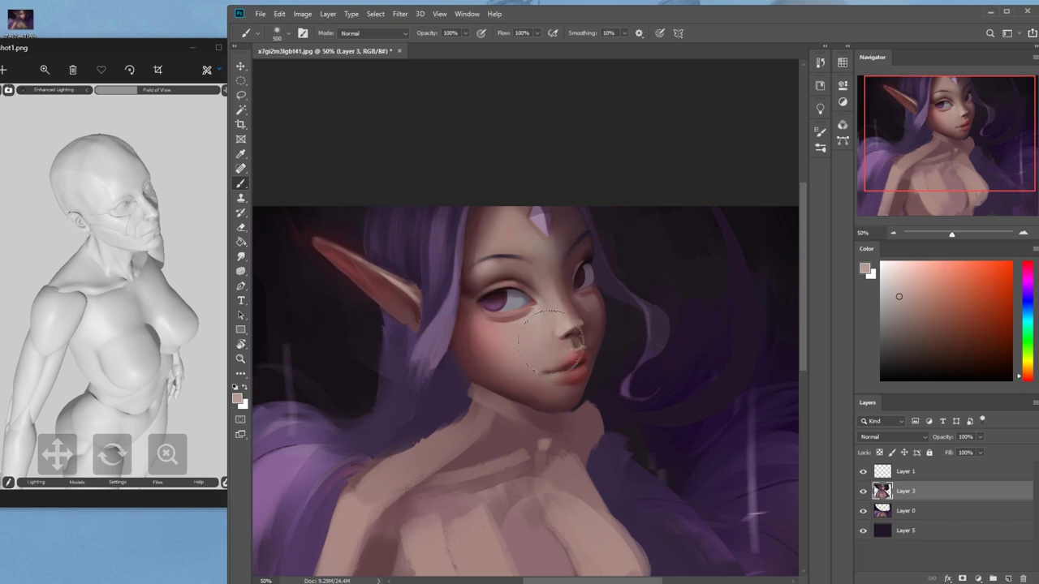
scroll(552, 316, down, 1)
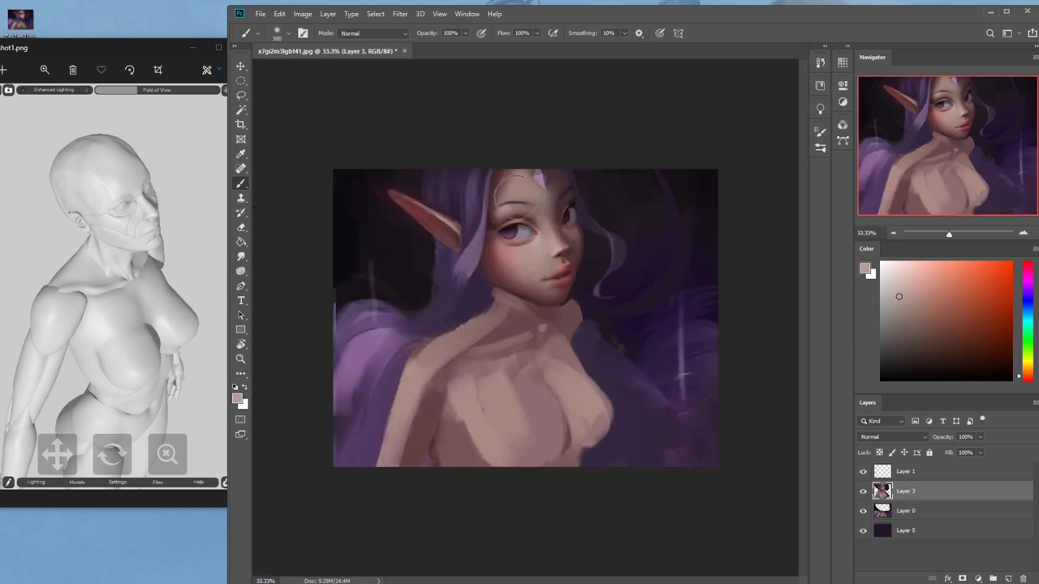
key(bracketright)
key(bracketright)
key(bracketright)
key(bracketright)
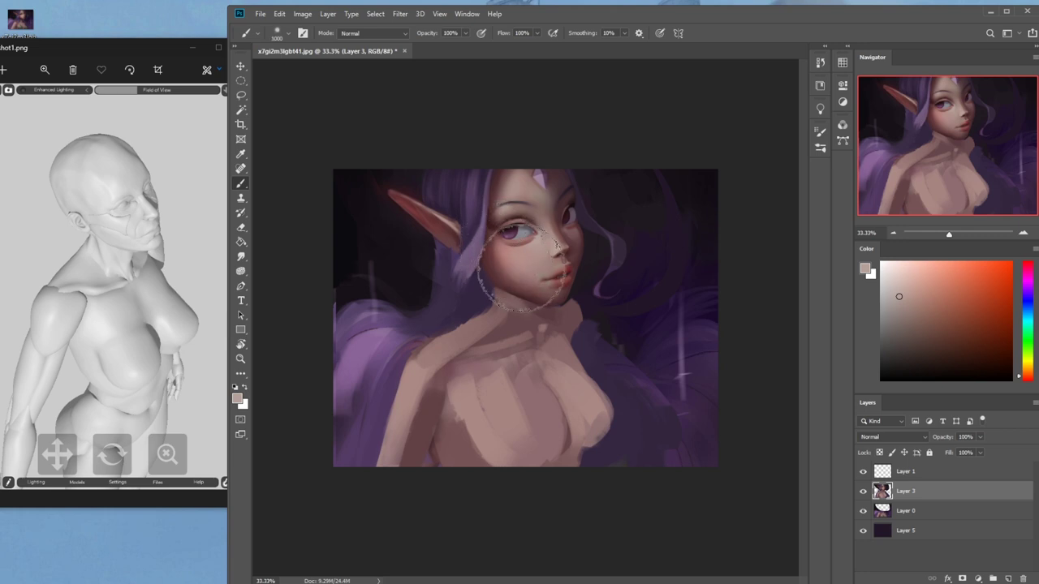
key(bracketleft)
key(bracketleft)
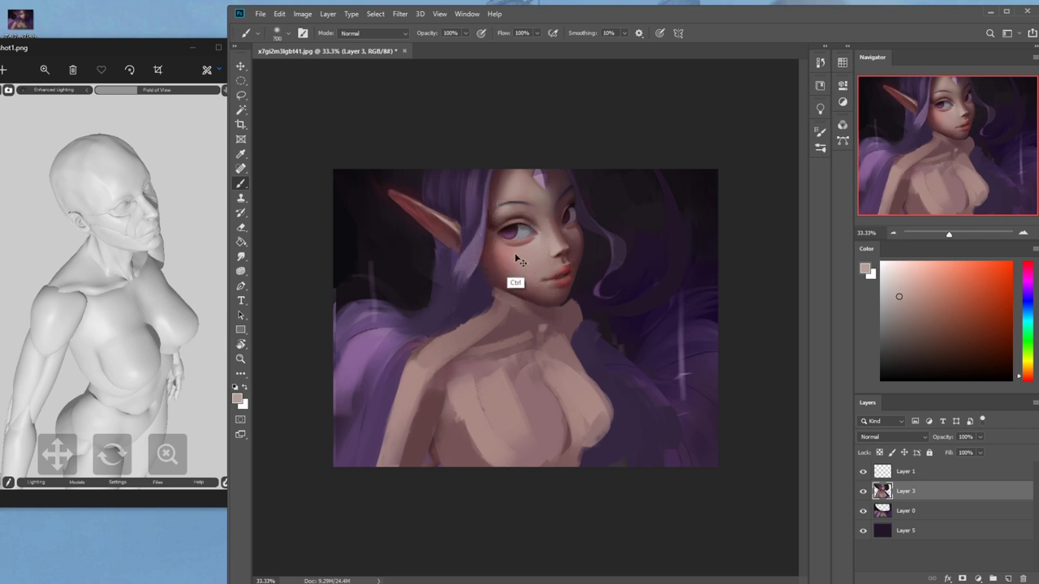
Reduce the soft brush to 200 px and smudge the skin shading around the mouth corner at 5% strength
key(bracketleft)
key(bracketleft)
key(bracketleft)
key(bracketleft)
key(bracketleft)
click(240, 256)
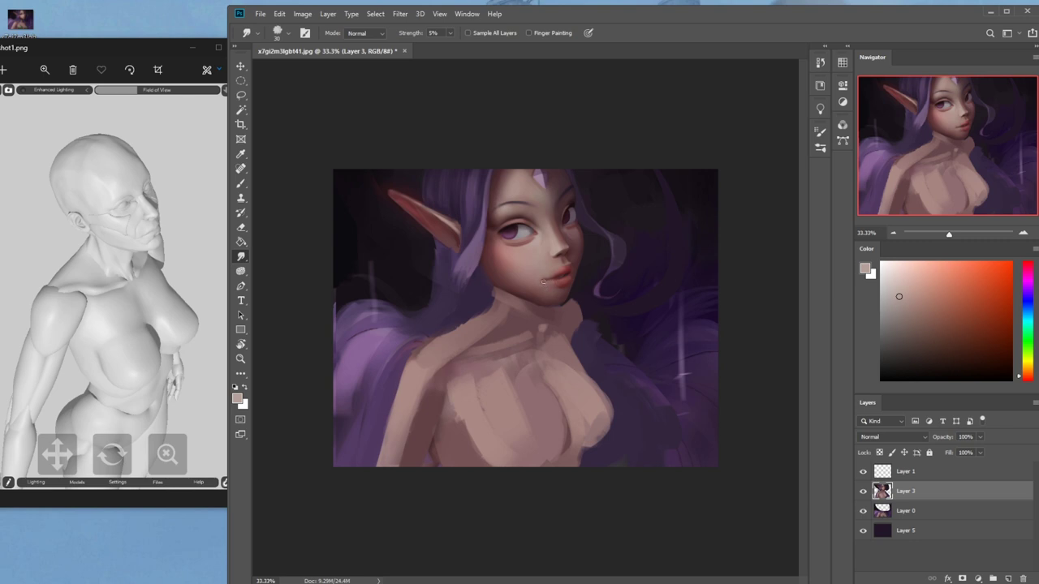
Glaze dark reddish tones sampled beside the nose and at the hairline over the face with a soft brush up to 600 px, and smudge the transitions
key(b)
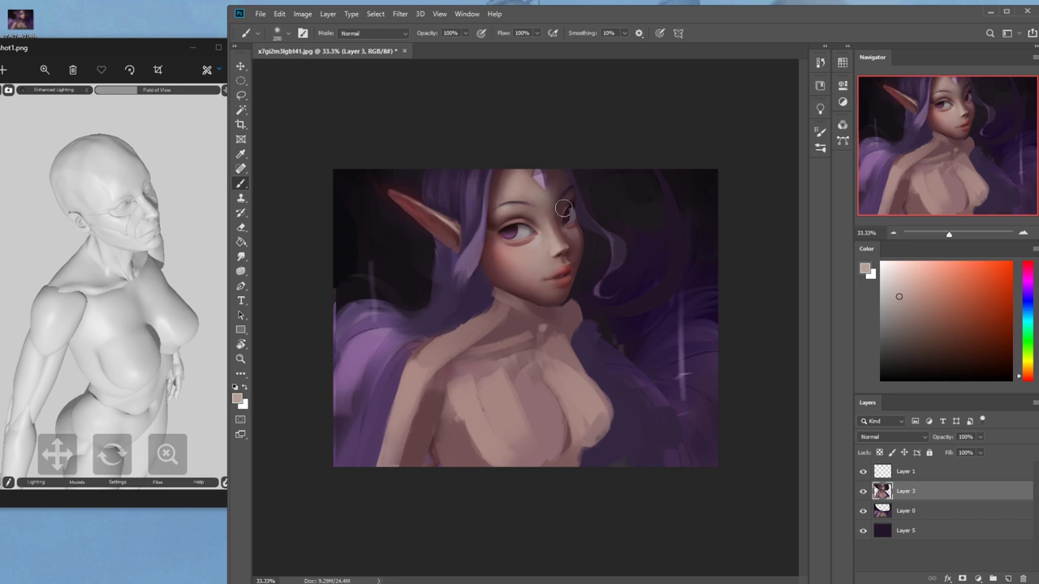
alt+click(562, 238)
key(bracketright)
key(bracketright)
key(bracketright)
key(bracketright)
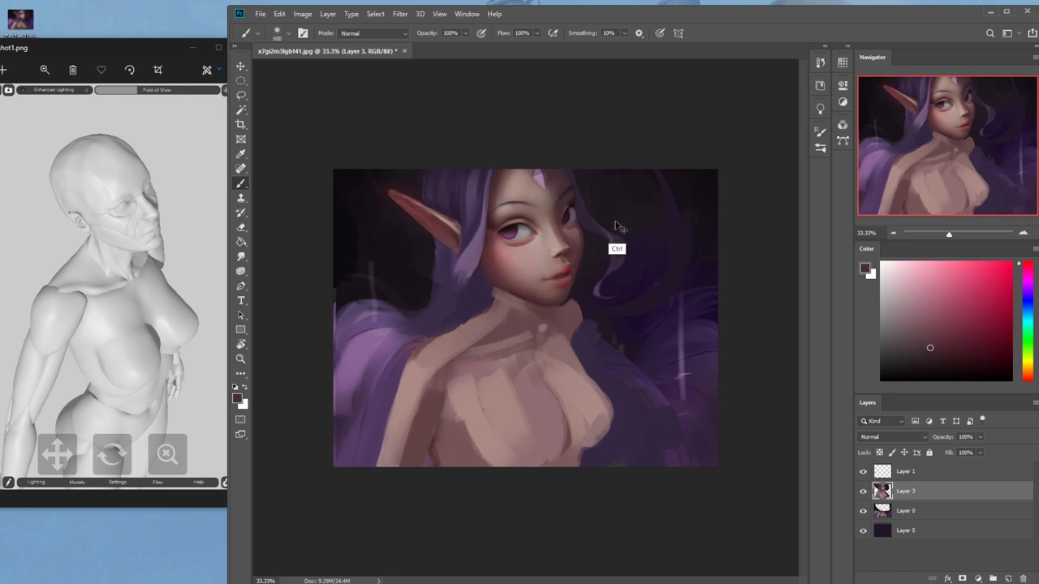
alt+click(495, 198)
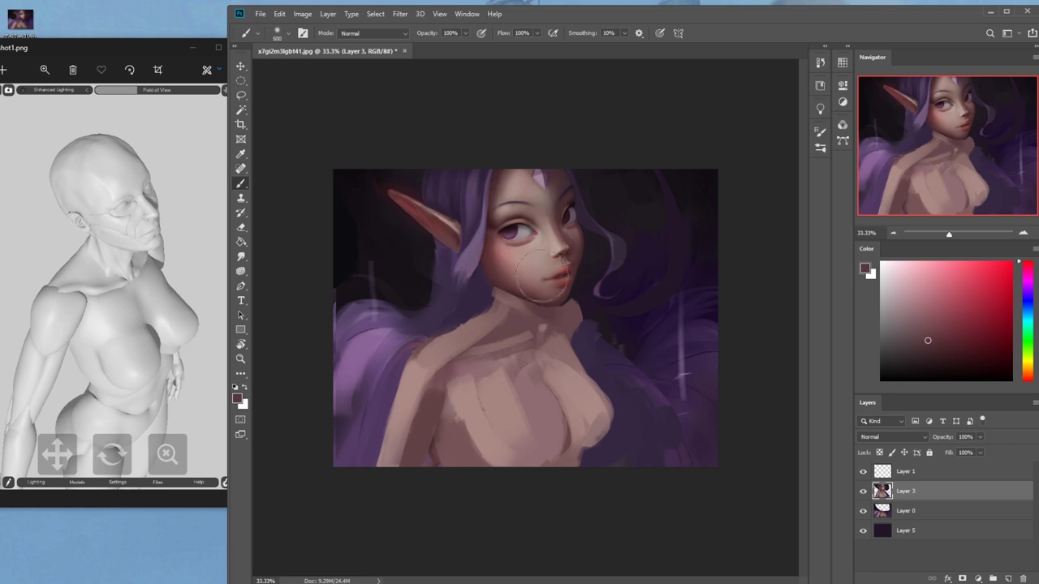
key(bracketleft)
key(bracketleft)
click(240, 257)
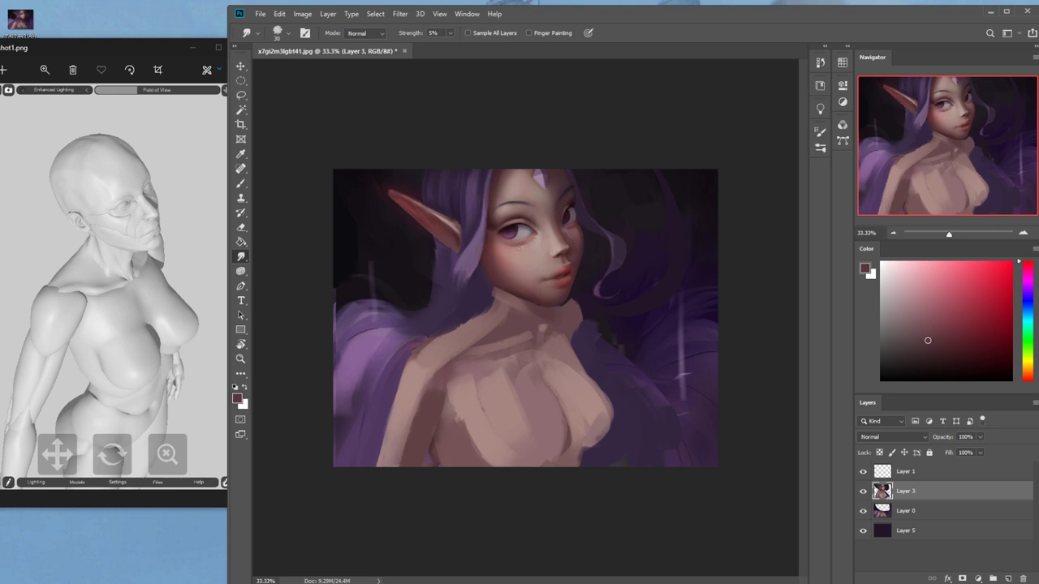
Sample light skin tones beside and below the near eye's inner corner and brush them softly there at 200 px
key(b)
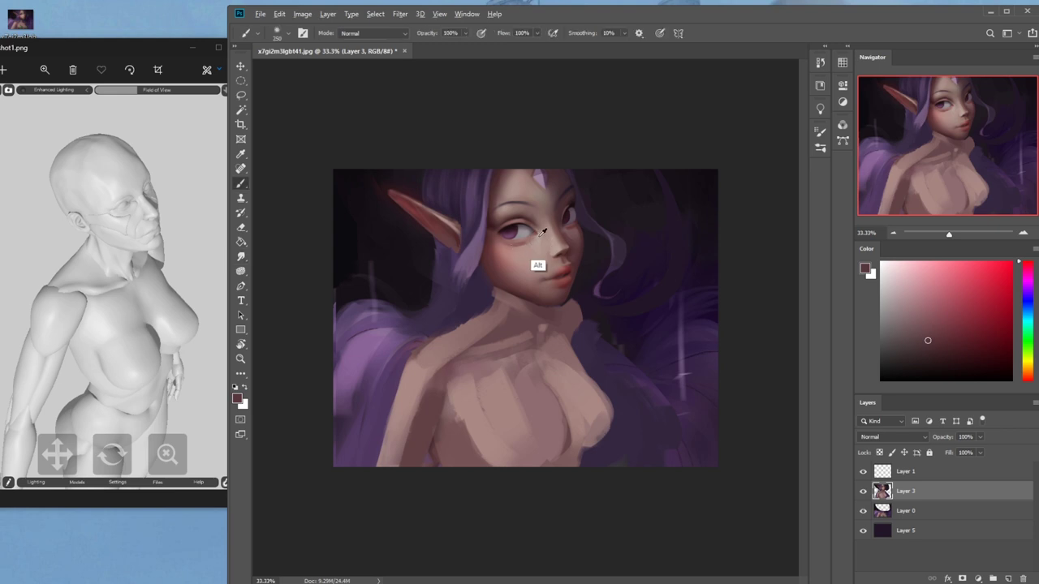
alt+click(541, 234)
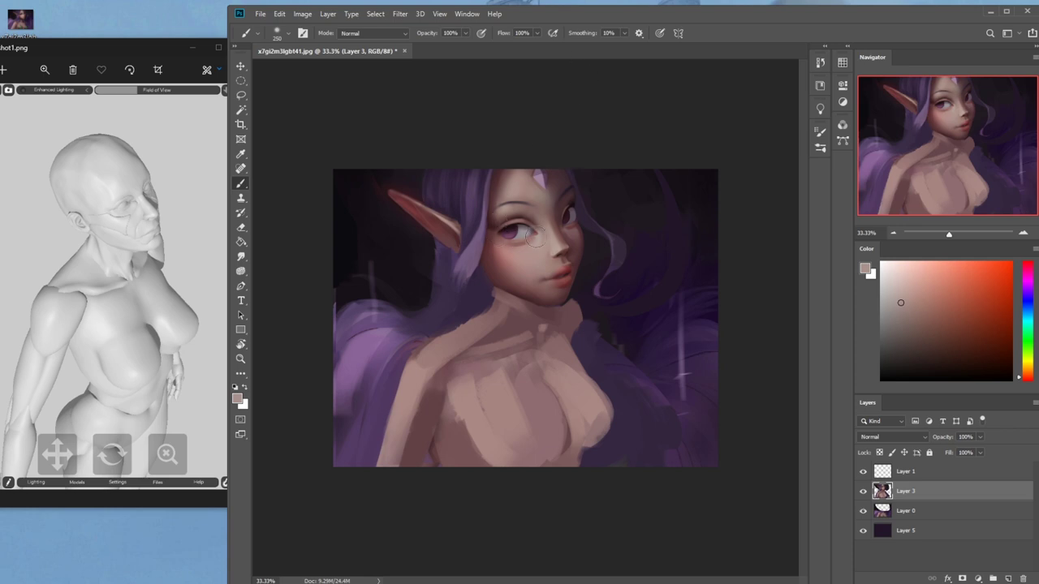
key(ctrl+space)
drag(451, 186, 624, 289)
alt+click(498, 272)
key([)
key([)
key([)
key([)
key([)
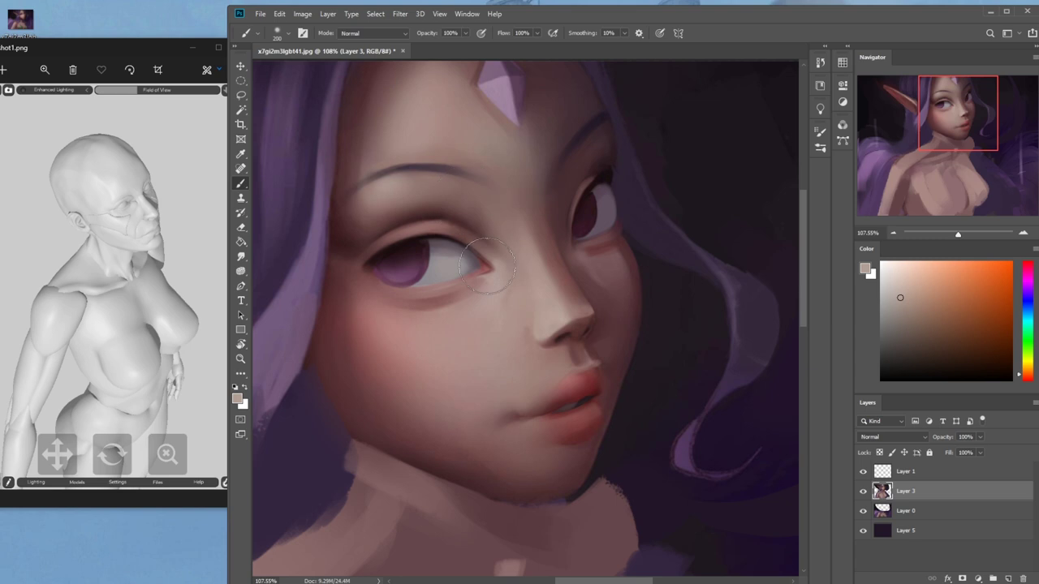
Reduce the brush to 40 px and paint the light skin tone along the near eye's lower lid rim
key(bracketleft)
key(bracketleft)
key(bracketleft)
key(bracketleft)
key(bracketleft)
key(bracketleft)
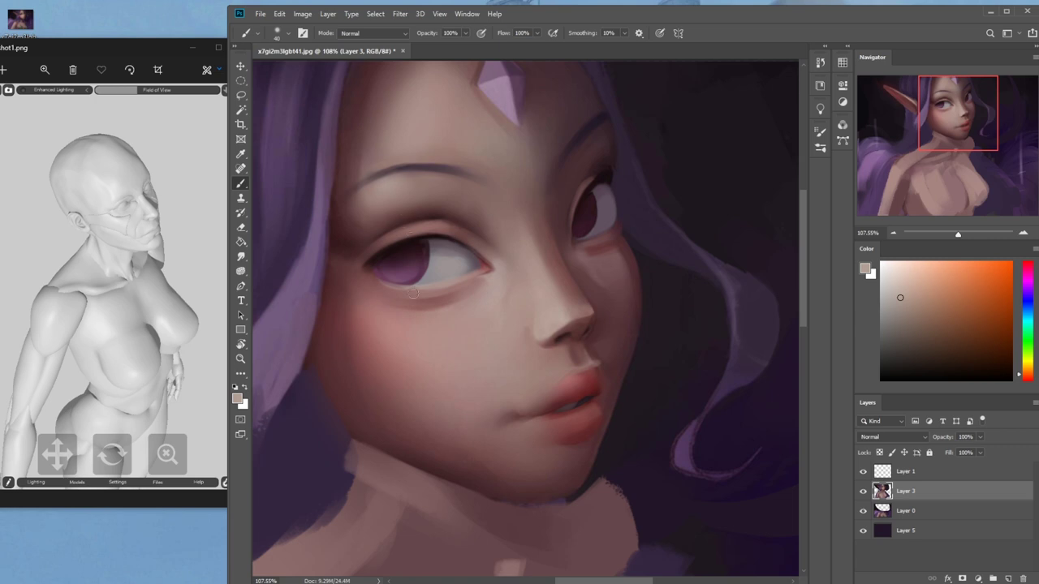
Highlight the lower lid and inner corner of the near eye with a light pink, setting the brush opacity to 41%
click(943, 283)
drag(1027, 373, 1028, 381)
drag(912, 268, 905, 266)
key(ctrl+s)
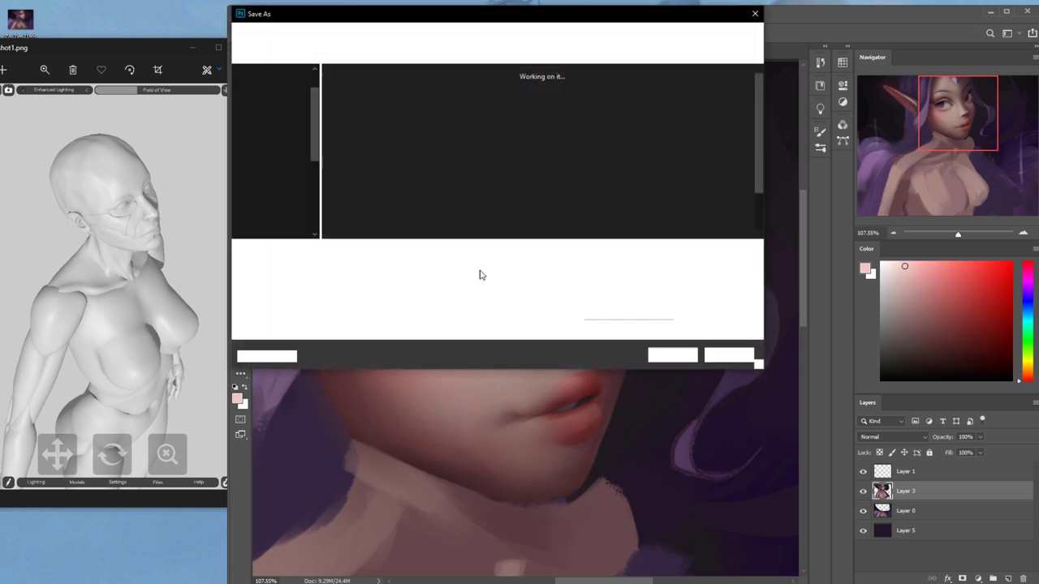
key(Escape)
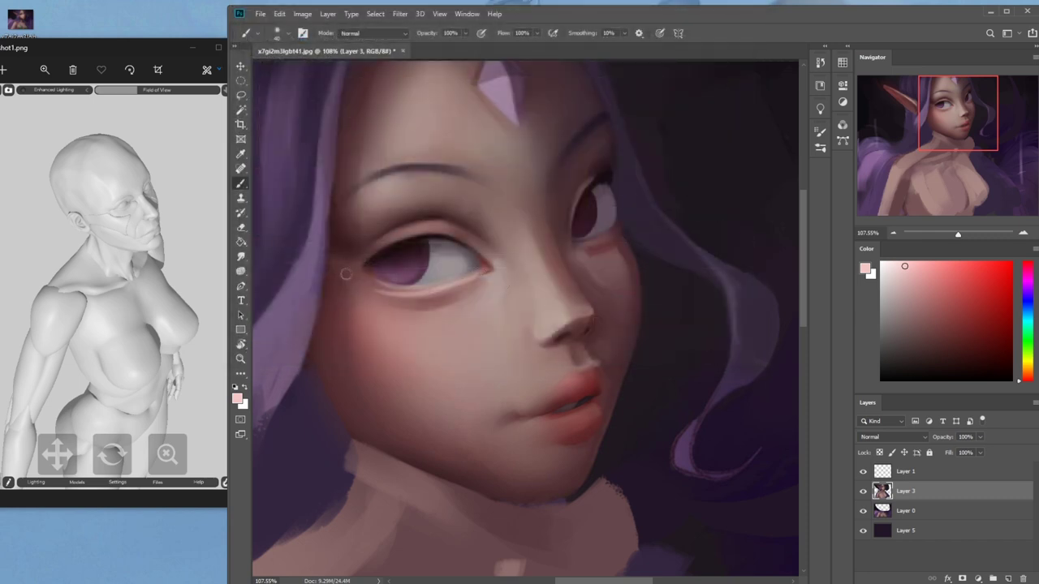
click(465, 33)
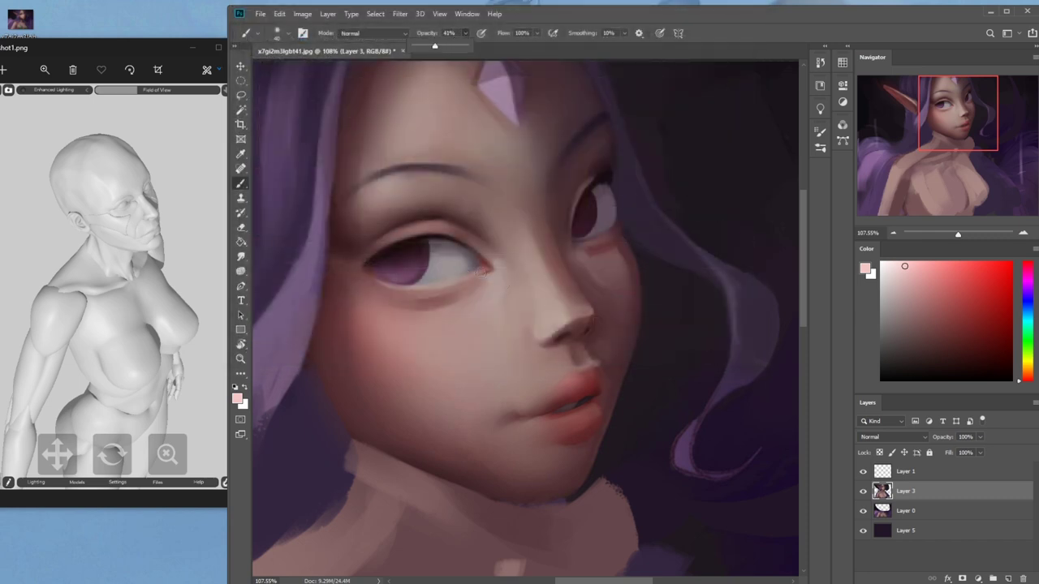
click(479, 277)
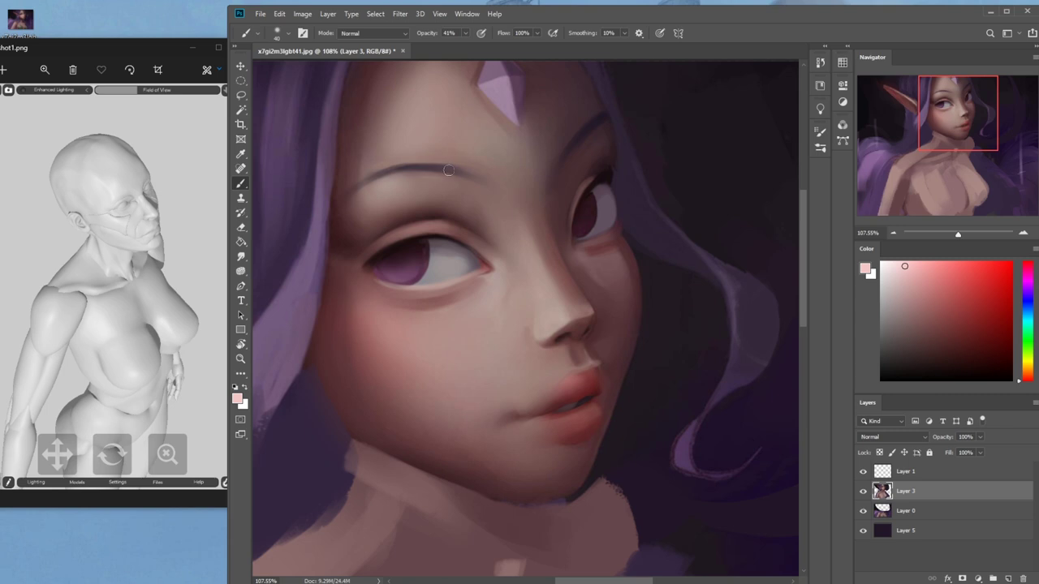
Shade the skin around the near eye and cheek with sampled skin tones using a 200 px Darken brush, then smudge it
key(ctrl+0)
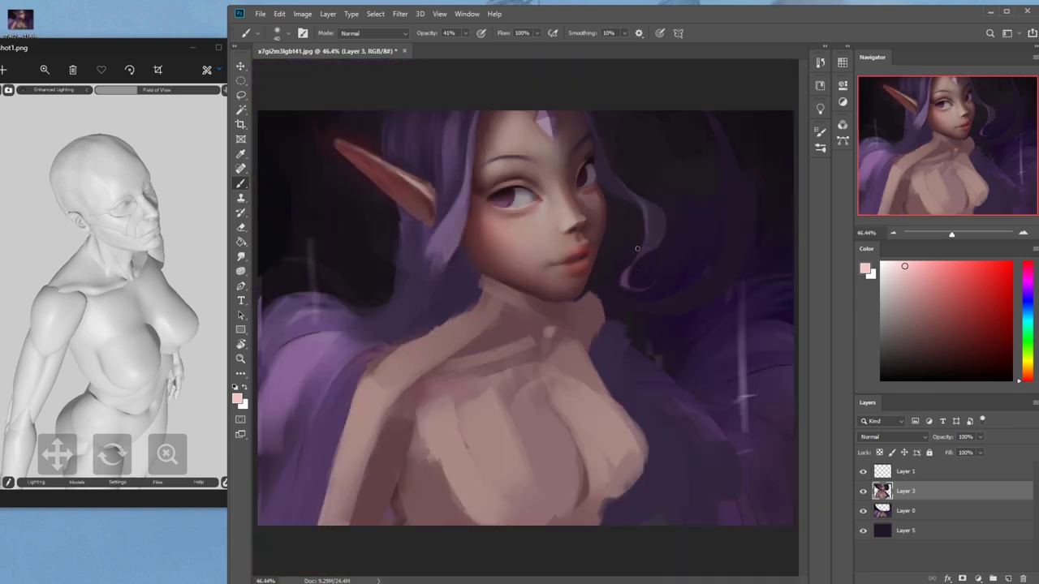
alt+click(499, 211)
key(bracketright)
key(bracketright)
key(bracketright)
key(bracketright)
click(372, 33)
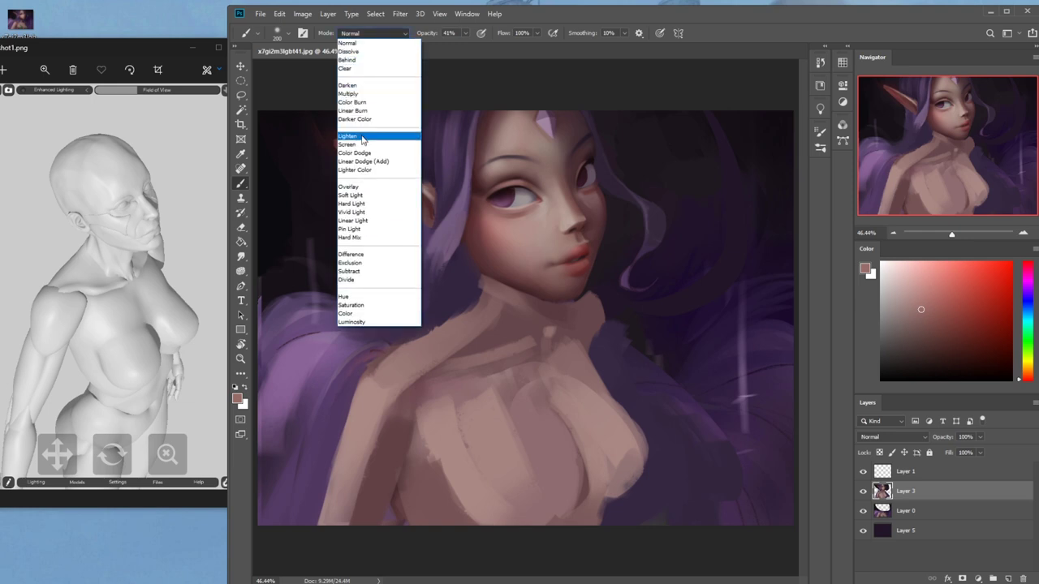
click(349, 86)
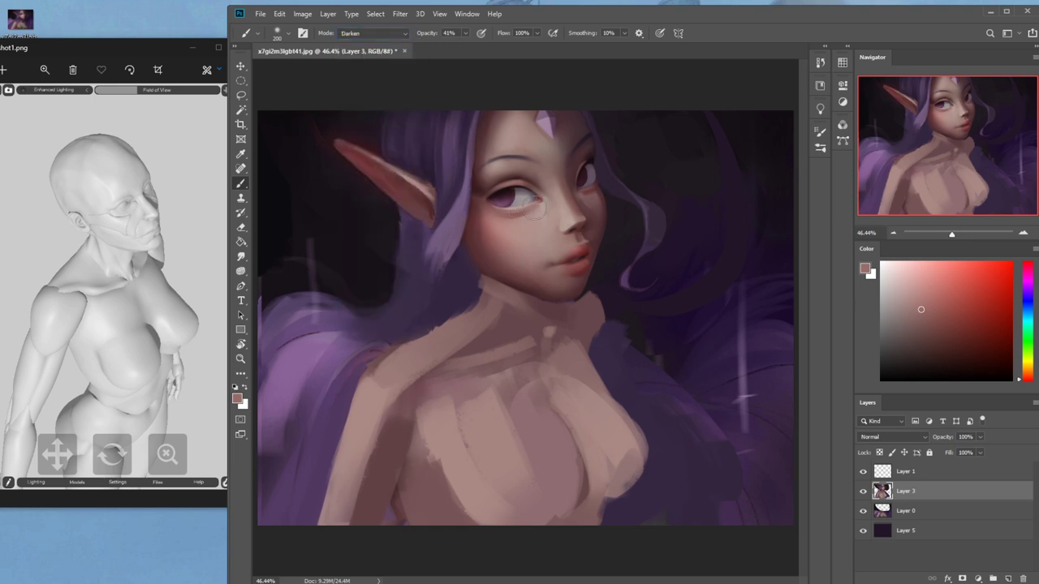
alt+click(532, 209)
alt+click(495, 238)
click(242, 256)
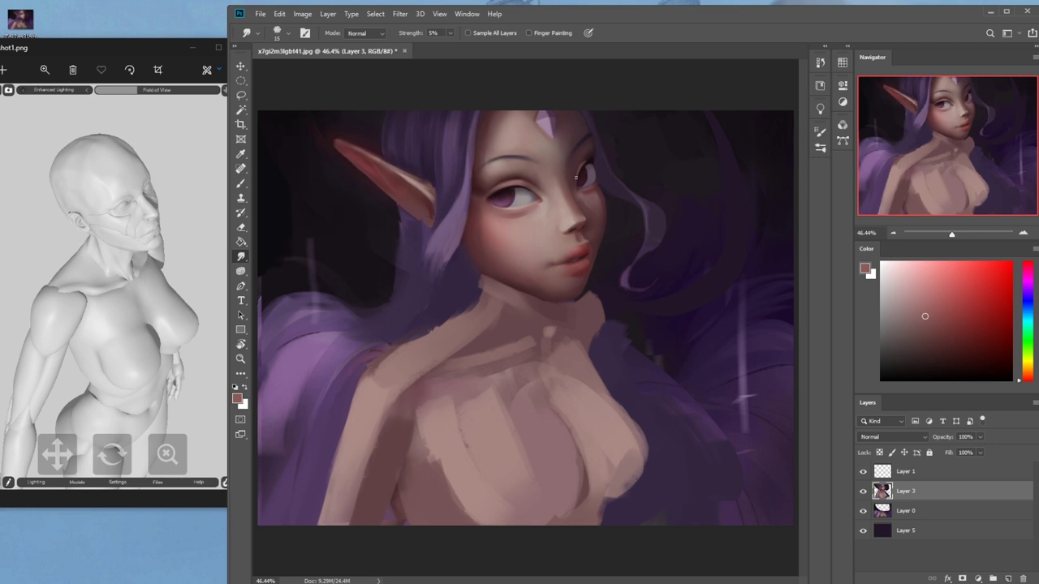
Choose a pale pinkish white for the brush, sized 300 px, and return its blending mode to Normal
key(b)
alt+click(528, 215)
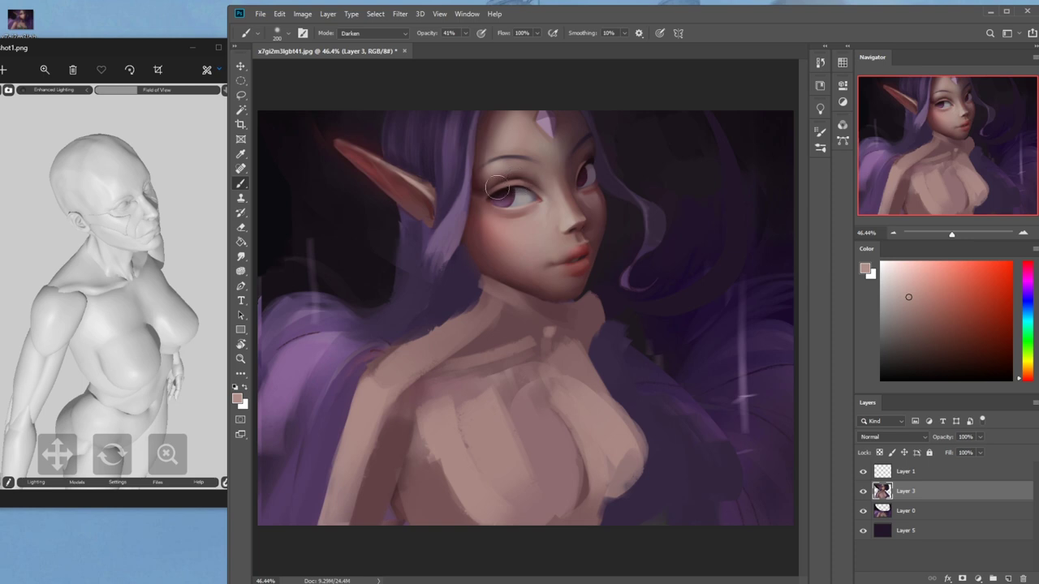
click(888, 265)
key(ctrl+minus)
key(ctrl+minus)
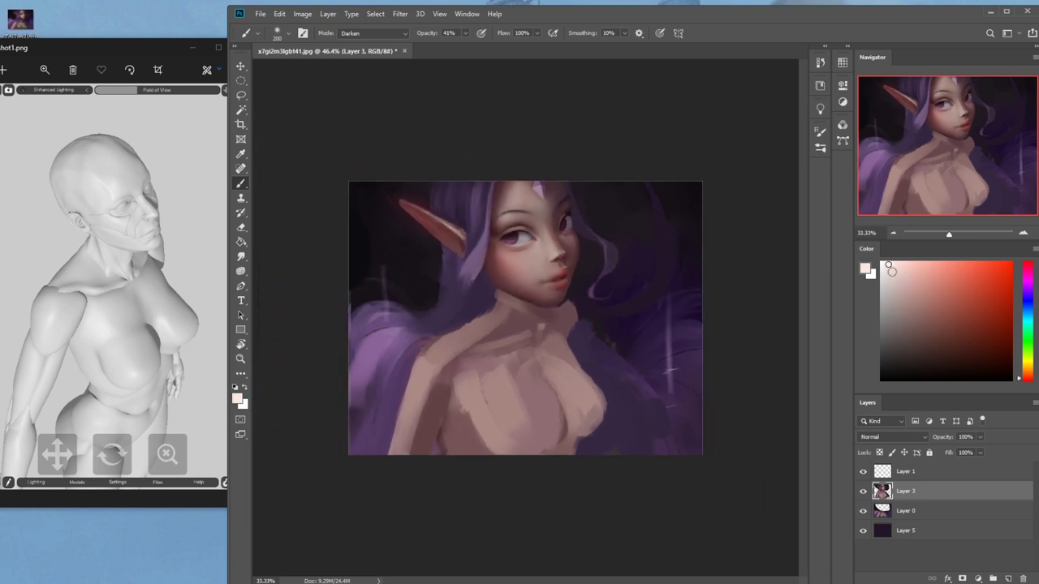
key(bracketright)
key(bracketright)
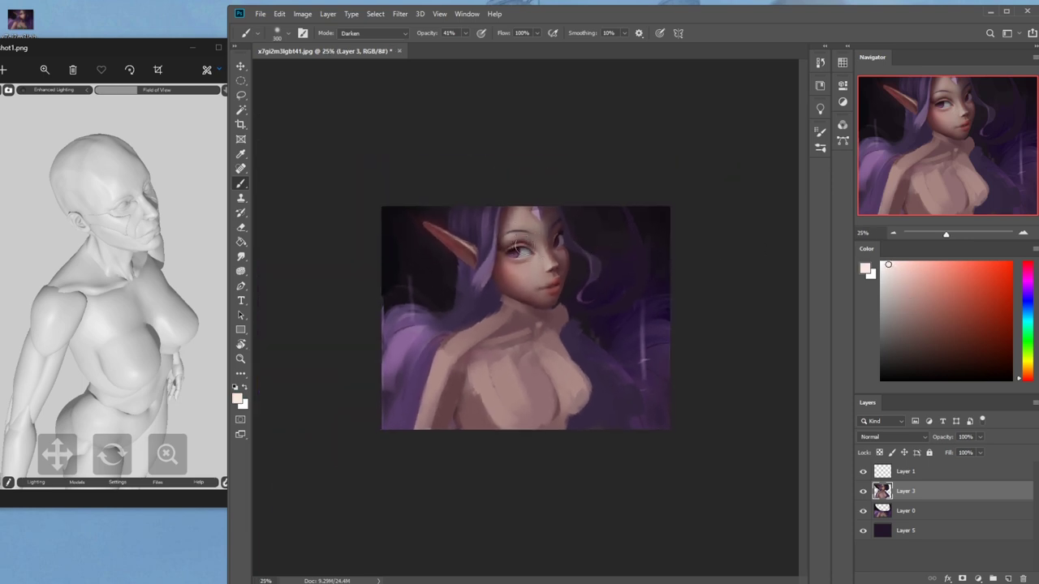
click(380, 33)
click(373, 42)
Enlarge the brush to 600 px and lower its opacity to 9% for soft glazing
key(bracketright)
key(bracketright)
key(bracketright)
key(bracketright)
key(bracketright)
key(bracketright)
key(bracketright)
key(bracketright)
key(bracketright)
key(bracketright)
click(465, 34)
drag(465, 46, 446, 46)
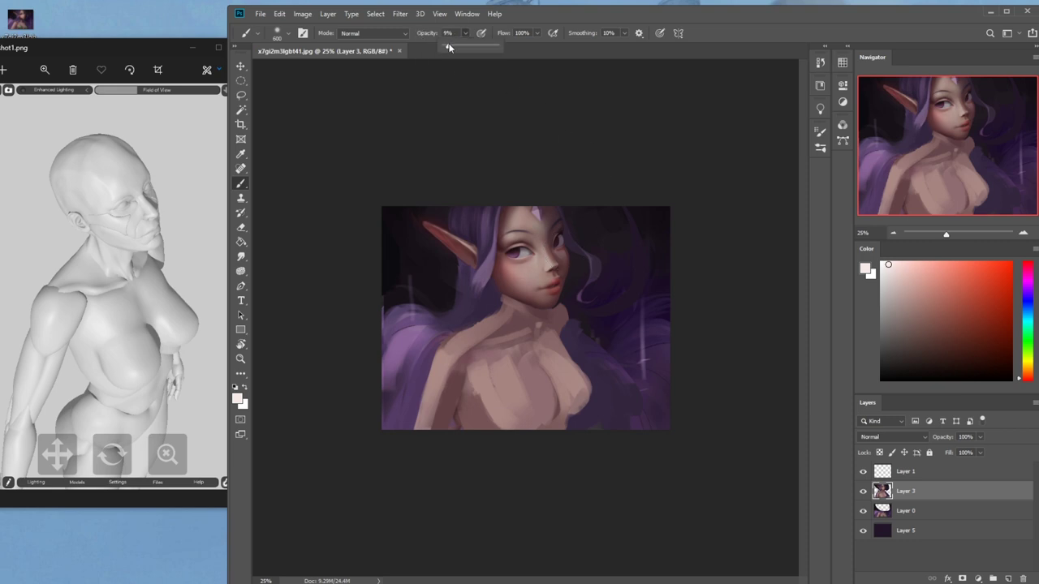
Softly brighten the face with the pale tone, varying the brush size to suit each area
key(bracketright)
key(bracketright)
key(bracketright)
key(bracketleft)
key(bracketleft)
key(bracketleft)
key(bracketleft)
key(bracketleft)
key(bracketleft)
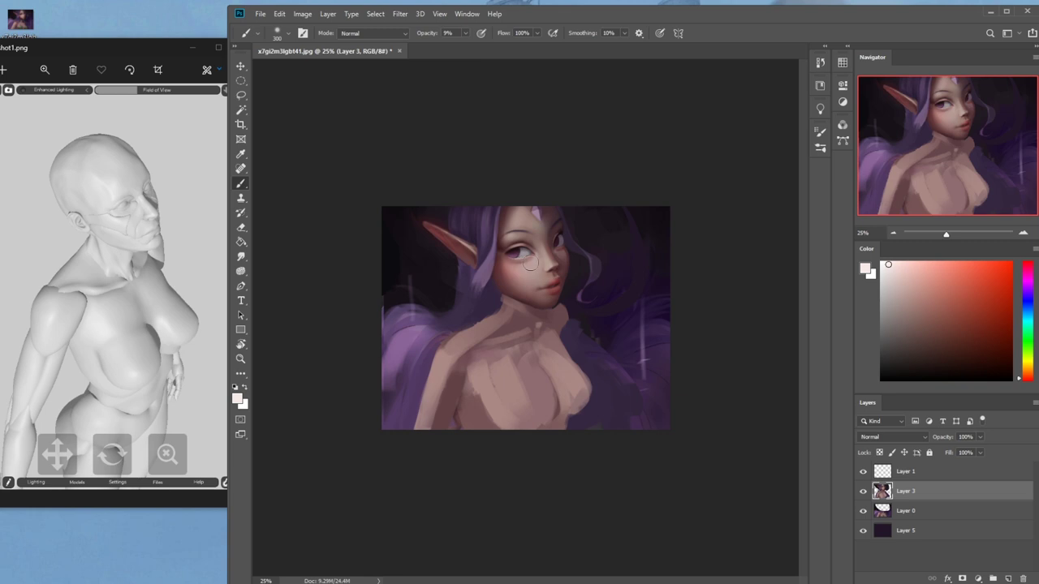
key(bracketright)
key(bracketright)
key(bracketright)
key(bracketright)
key(bracketright)
key(bracketleft)
key(bracketleft)
key(bracketleft)
key(bracketleft)
key(bracketleft)
key(bracketright)
key(bracketright)
Shade the chin and lower jaw with a dark sampled reddish tone at 42% brush opacity
alt+click(565, 299)
click(467, 33)
click(483, 46)
drag(556, 296, 537, 302)
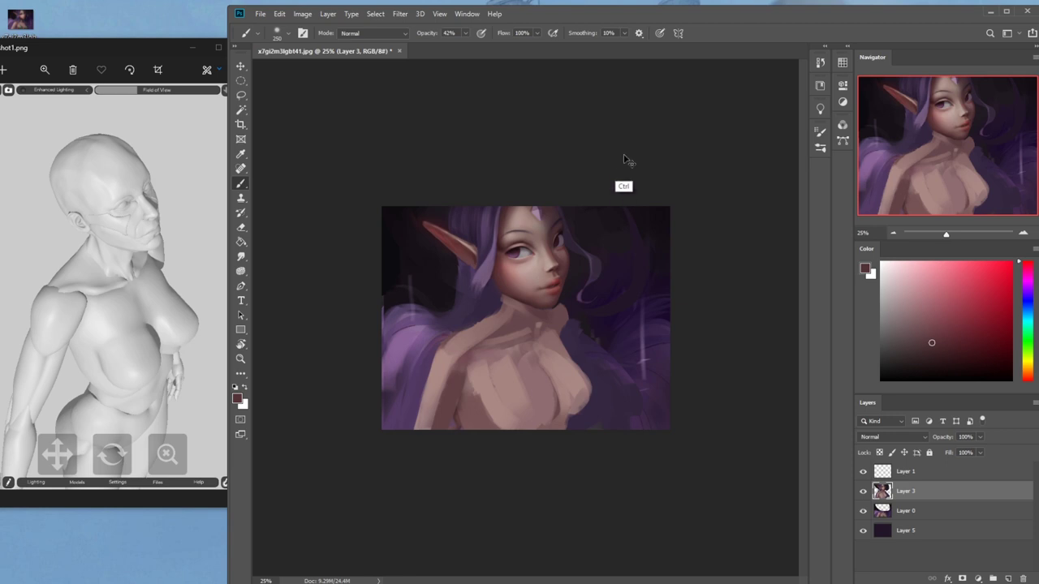
Deepen the far side of the face with a sampled background dark, using an 800 px brush in Darken mode
alt+click(583, 271)
key(bracketright)
key(bracketright)
key(bracketright)
click(367, 34)
click(362, 86)
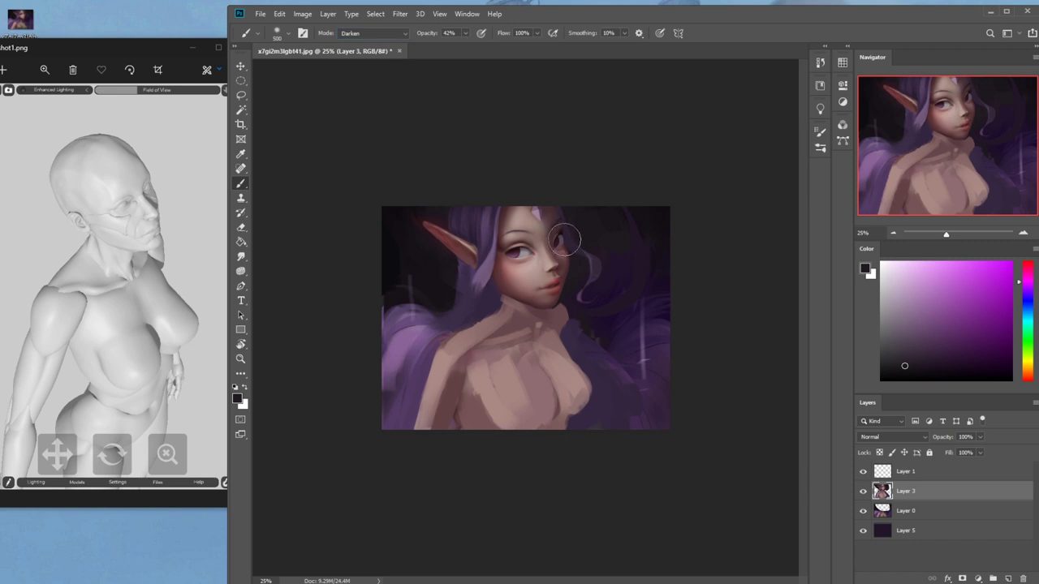
key(bracketright)
key(bracketright)
key(bracketright)
Shade the far edge of the mouth around a freehand selection, using sampled tones and a dark red
click(240, 256)
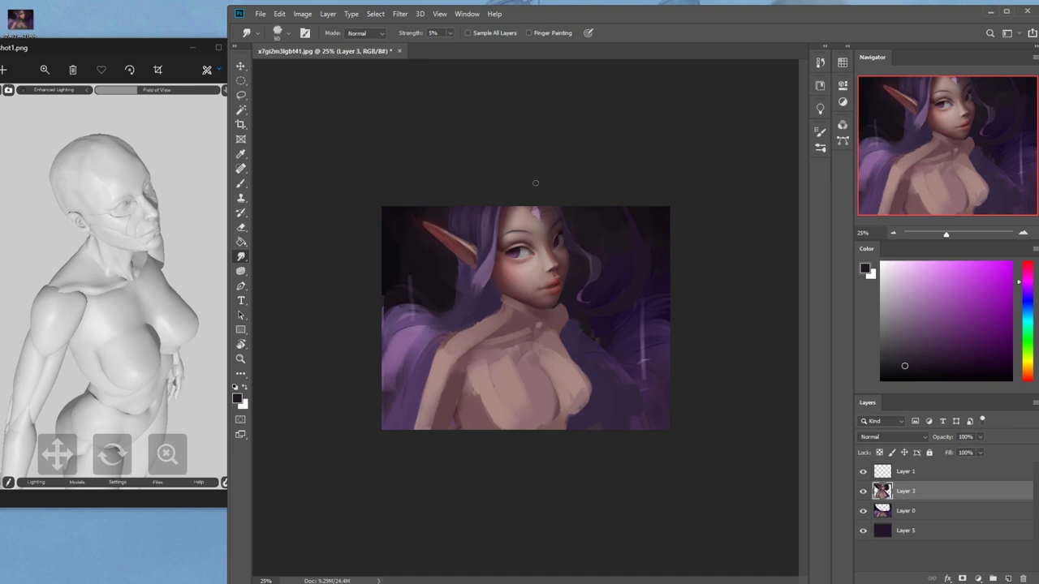
key(z)
drag(457, 214, 624, 340)
key(b)
click(925, 357)
key(l)
mouse_move(595, 327)
mouse_down()
mouse_move(590, 353)
mouse_move(593, 327)
mouse_up()
key(ctrl+d)
key(b)
alt+click(631, 345)
alt+click(585, 341)
click(975, 348)
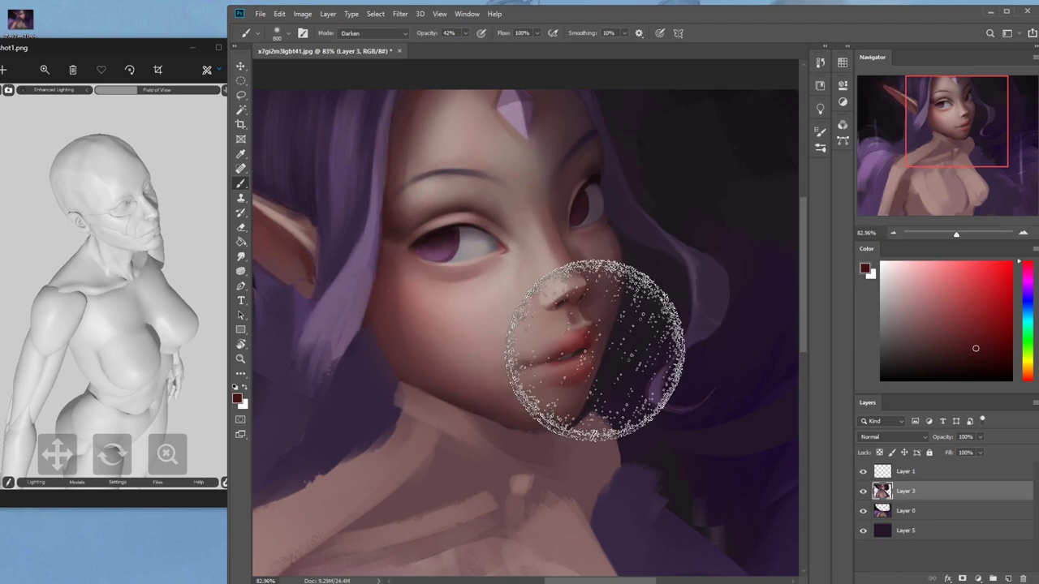
Soften the far edge of the lips with the Smudge tool in the inverted selection, then deselect
key(m)
right_click(563, 338)
click(604, 357)
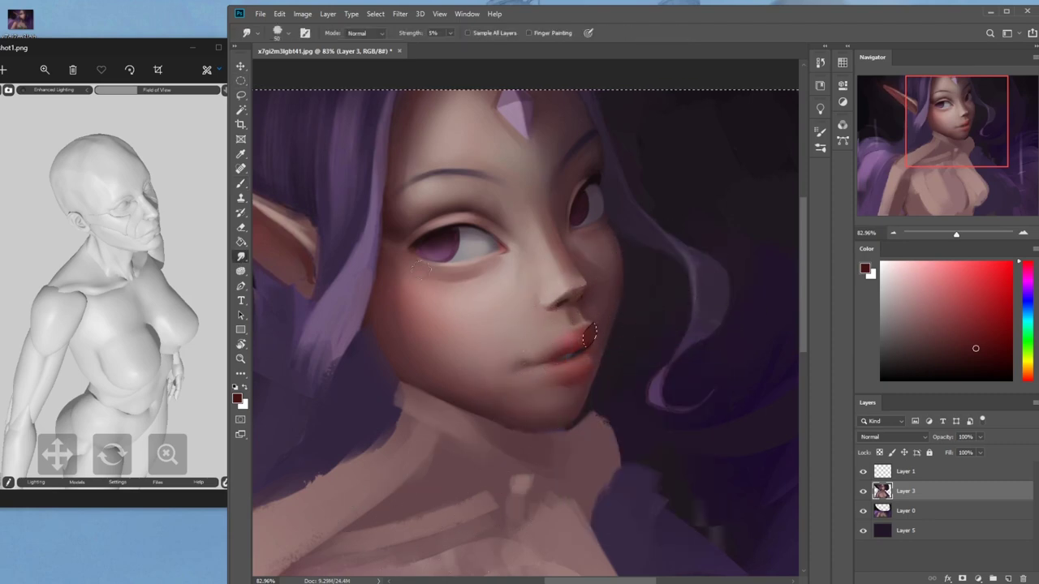
right_click(556, 239)
click(589, 244)
click(241, 256)
key(l)
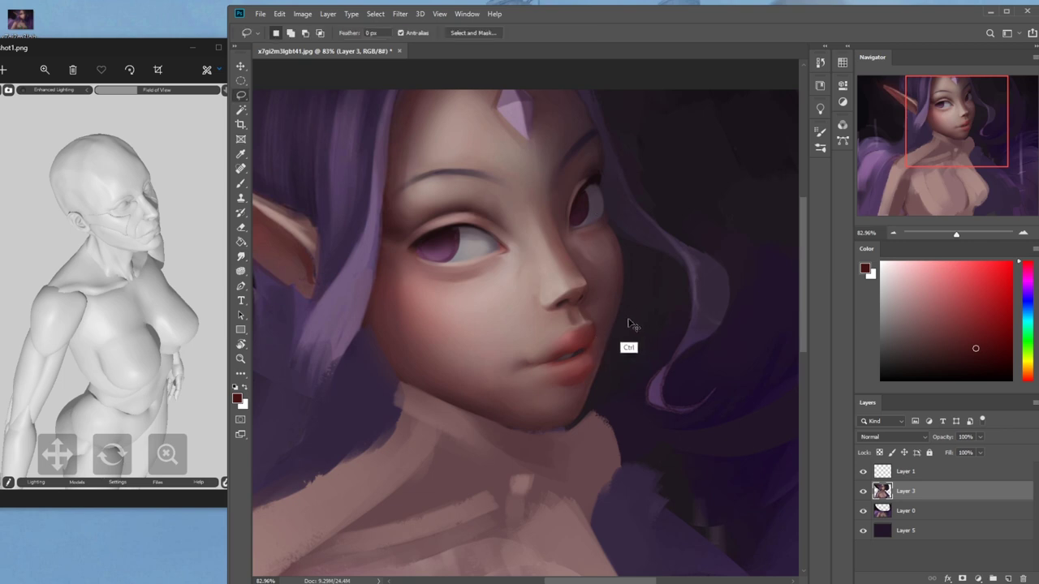
Return the brush to Normal mode and blend the shadow beside the mouth with sampled skin tones
key(b)
alt+click(586, 354)
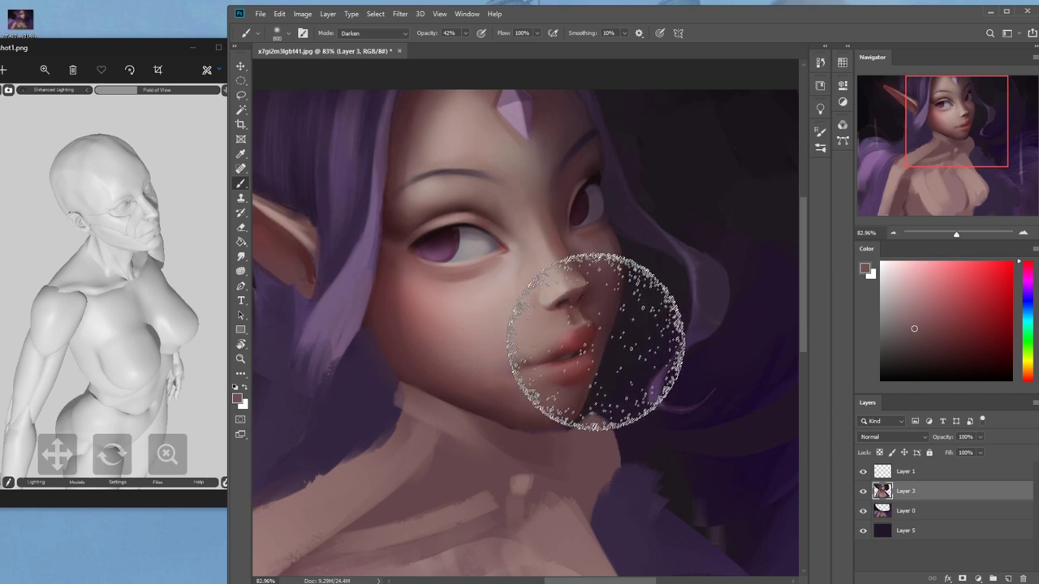
click(384, 39)
click(377, 36)
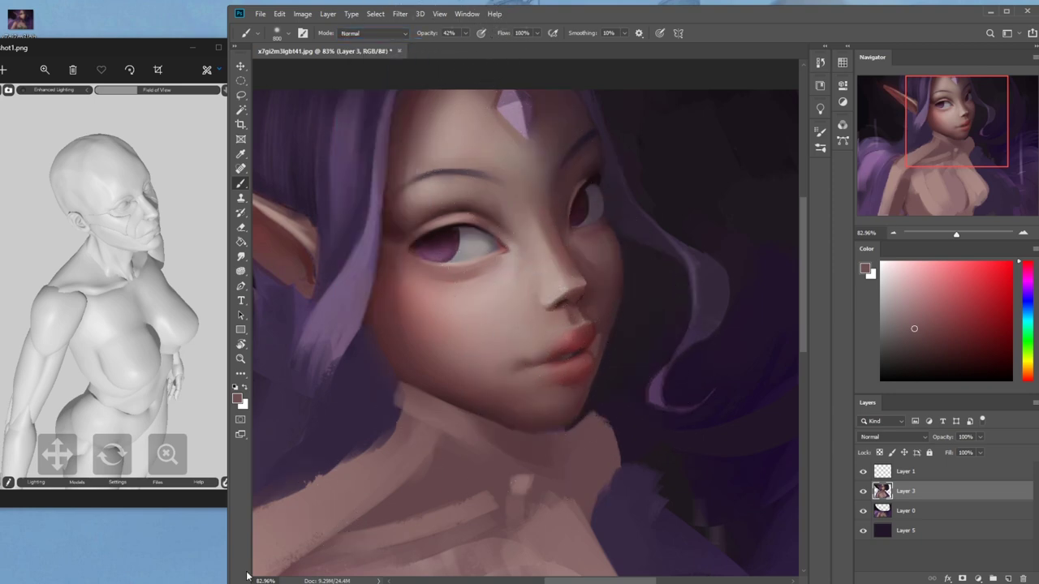
alt+click(608, 331)
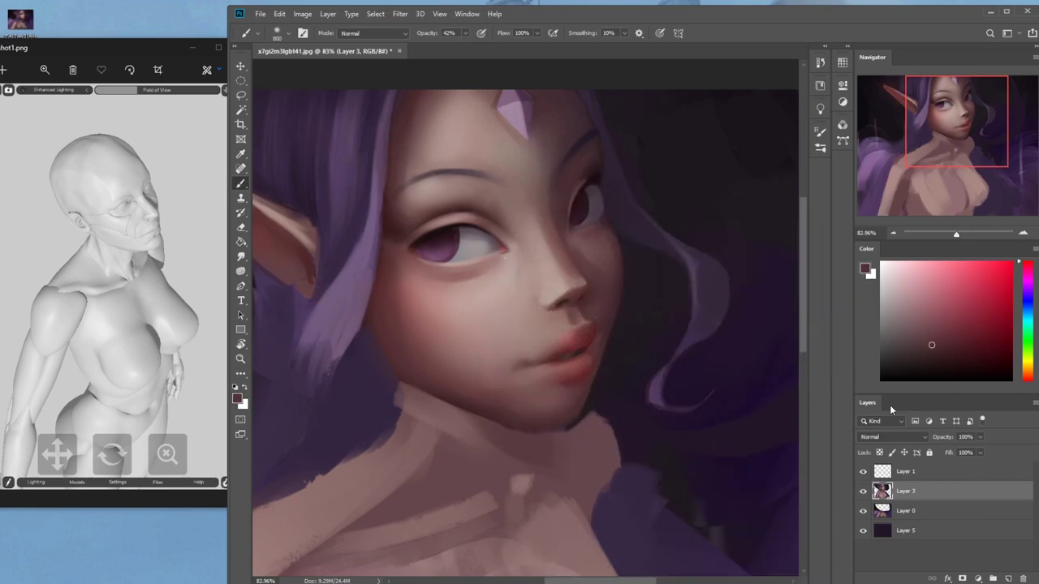
Smudge the far contour of the face beside the mouth
key(m)
right_click(549, 317)
key(Escape)
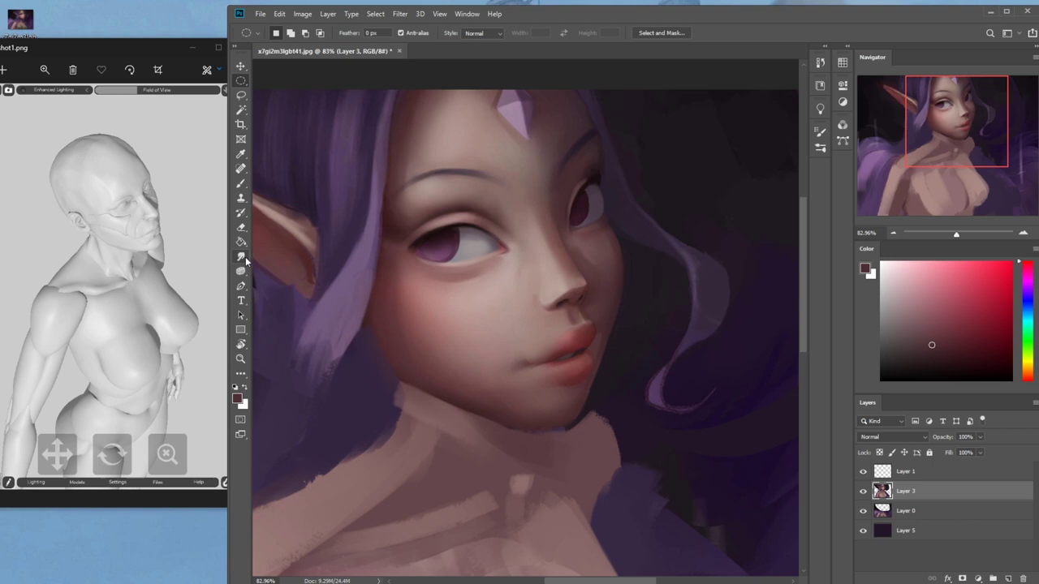
key(r)
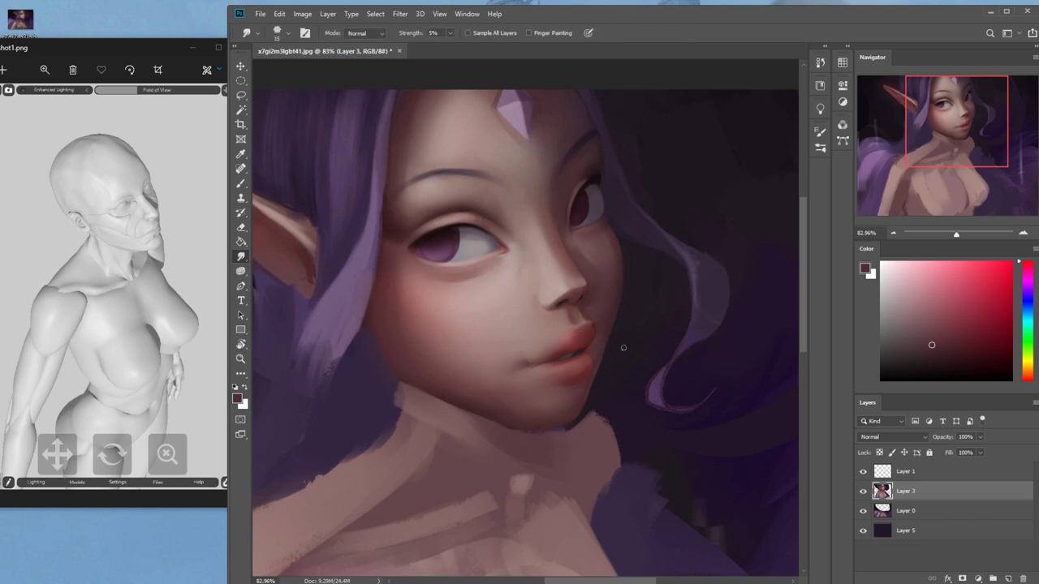
Set the brush colour to near-black
key(b)
right_click(576, 297)
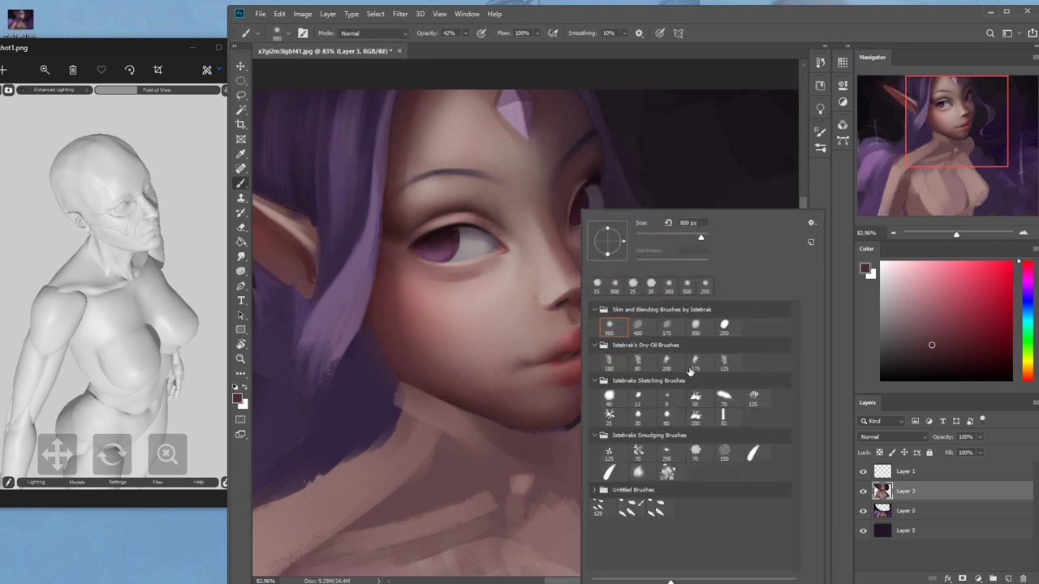
click(933, 347)
click(932, 374)
key(m)
right_click(531, 255)
click(551, 261)
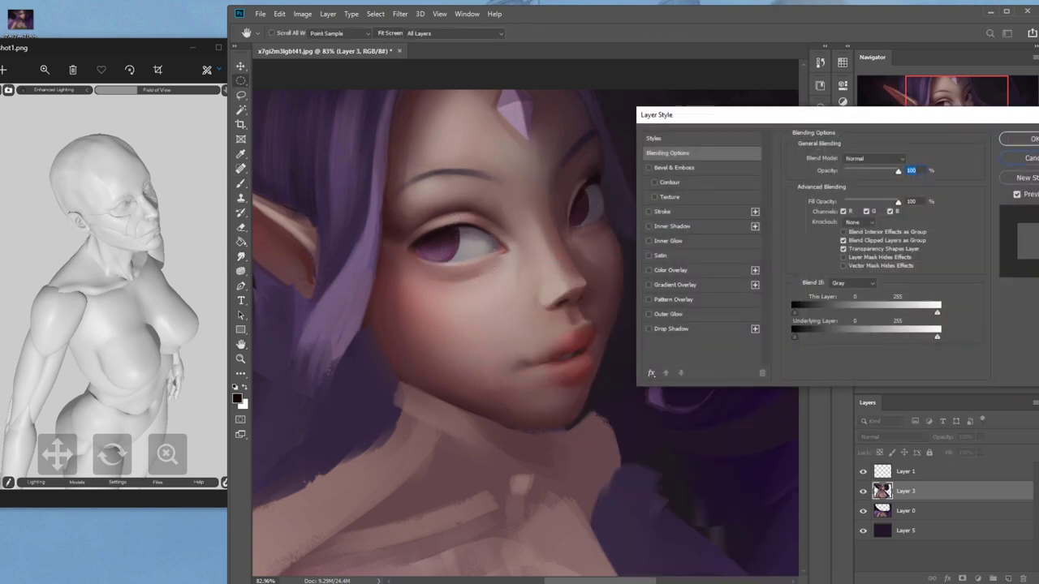
key(Escape)
Refine the far jaw contour with a much smaller brush and a dark tone sampled beside the mouth
key(b)
key(bracketleft)
key(bracketleft)
key(bracketleft)
key(bracketleft)
key(bracketleft)
key(bracketleft)
key(bracketleft)
key(bracketleft)
key(bracketleft)
key(bracketleft)
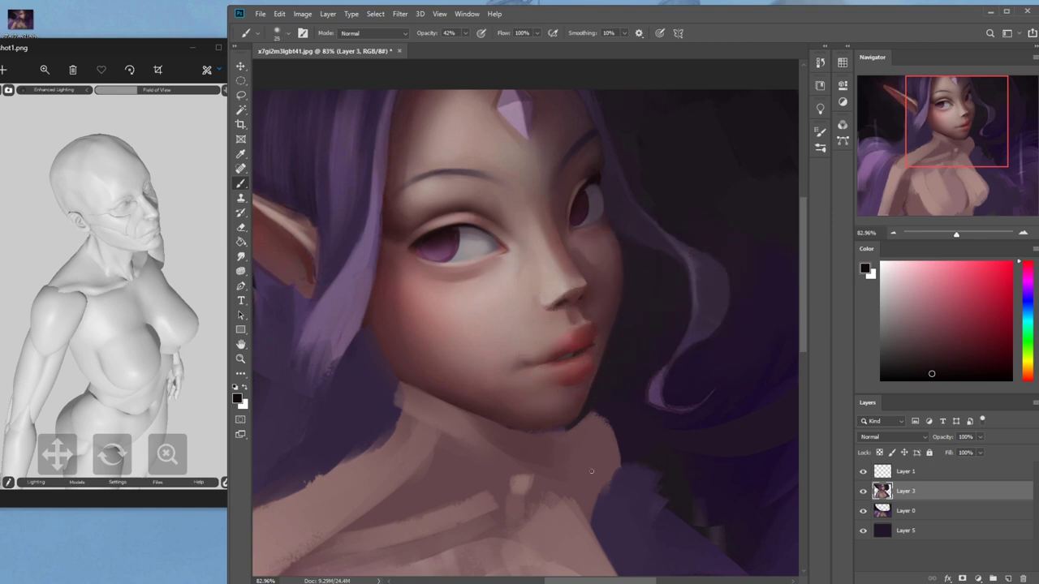
alt+click(603, 344)
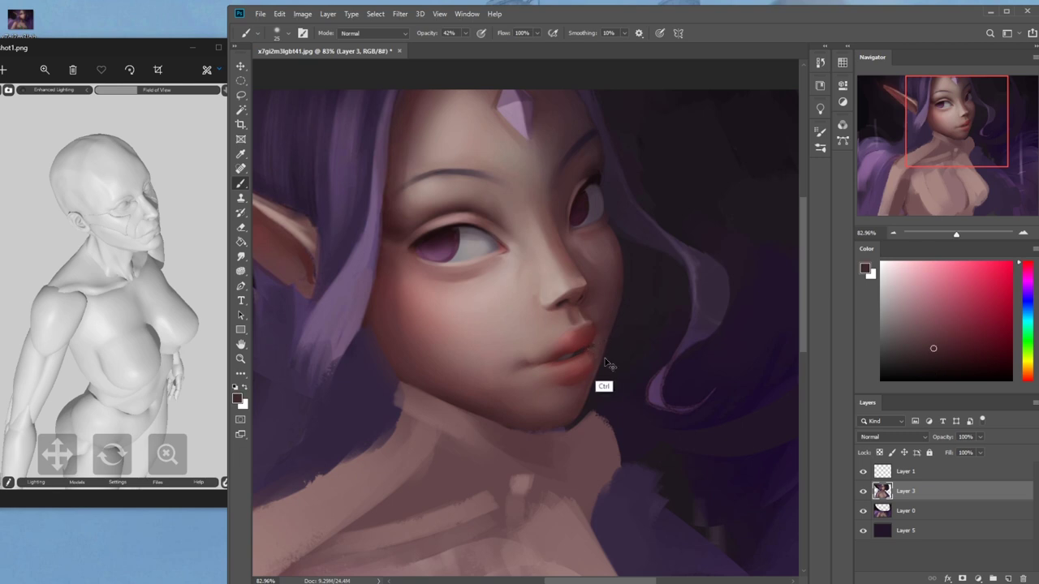
Soften the lower cheek with the Smudge tool and the near eye with the Blur tool
key(ctrl+minus)
key(ctrl+minus)
key(ctrl+minus)
click(240, 256)
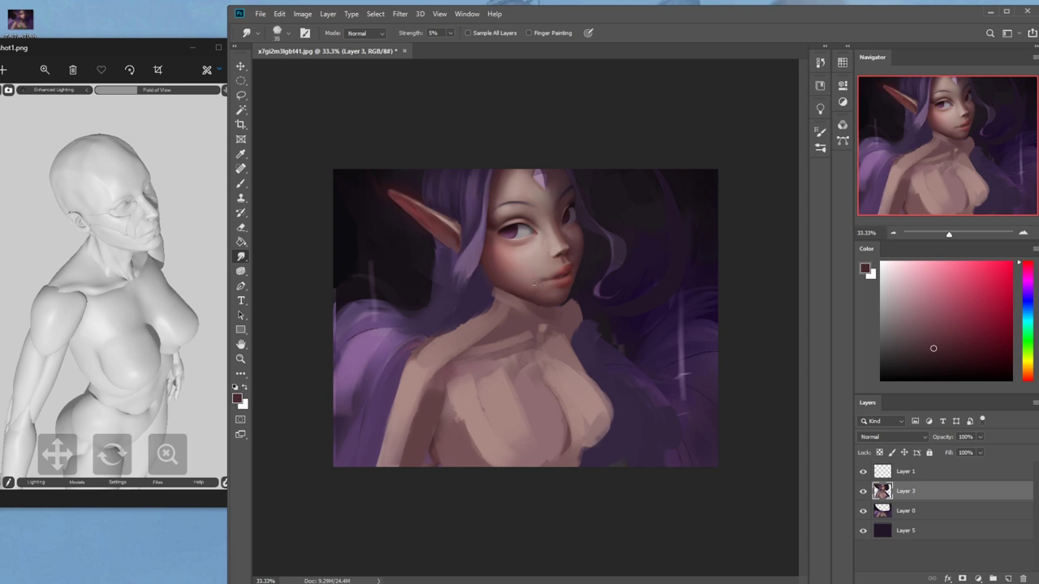
right_click(240, 256)
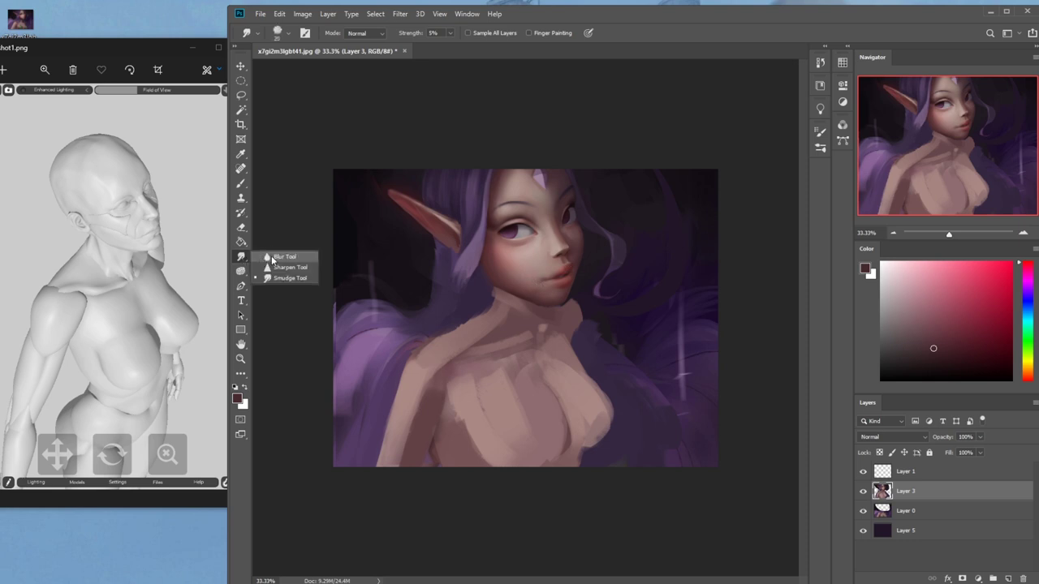
click(276, 256)
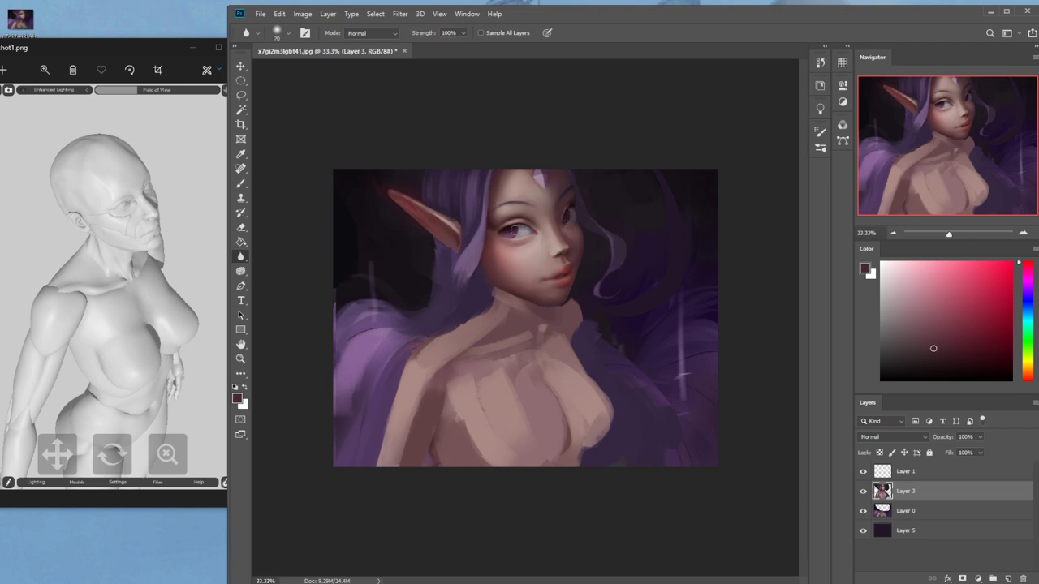
Add pale pinkish-white highlights to the forehead and face, varying the brush size
key(b)
alt+click(552, 279)
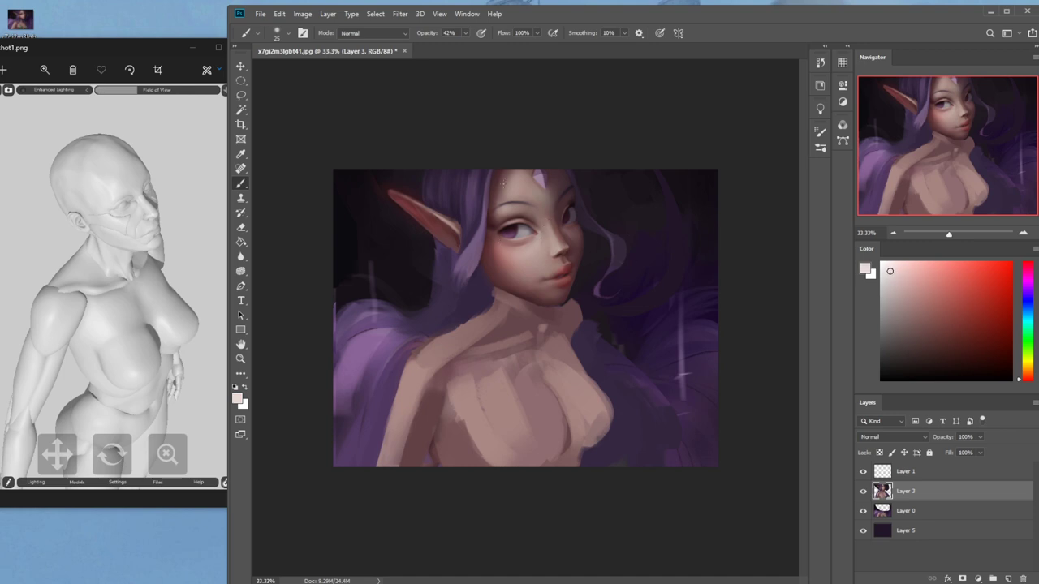
key(])
key(])
key(])
key(bracketleft)
key(bracketleft)
key(bracketleft)
key(bracketleft)
key(bracketleft)
key(bracketleft)
Smooth the transitions around the nose and far cheek with the Smudge tool at 5% strength
drag(241, 256, 282, 282)
key(z)
drag(626, 278, 612, 274)
click(240, 257)
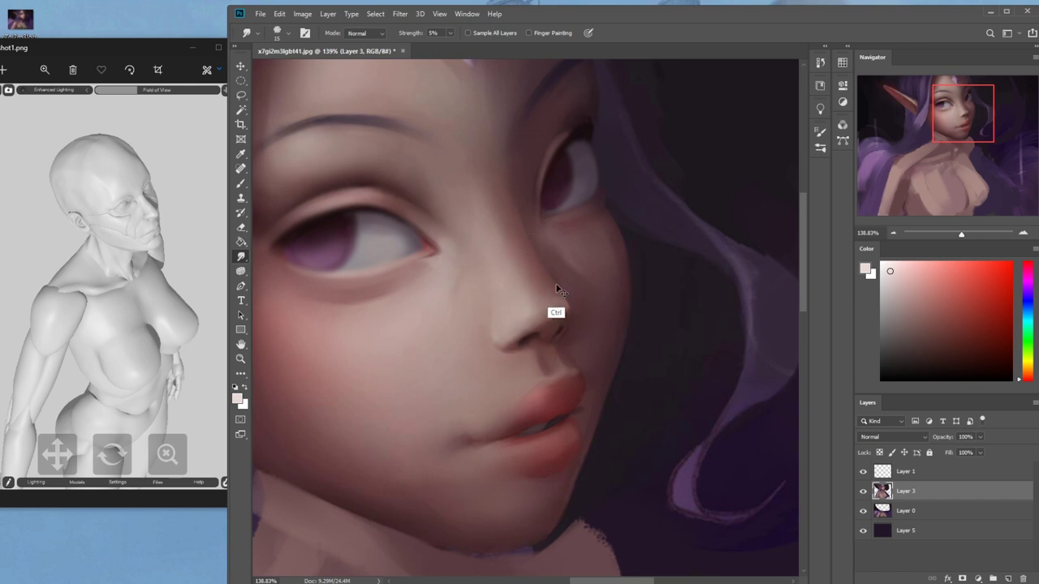
scroll(577, 297, down, 5)
Sample a dark reddish skin tone beside the mouth and enlarge the brush to 500 px for shading
key(b)
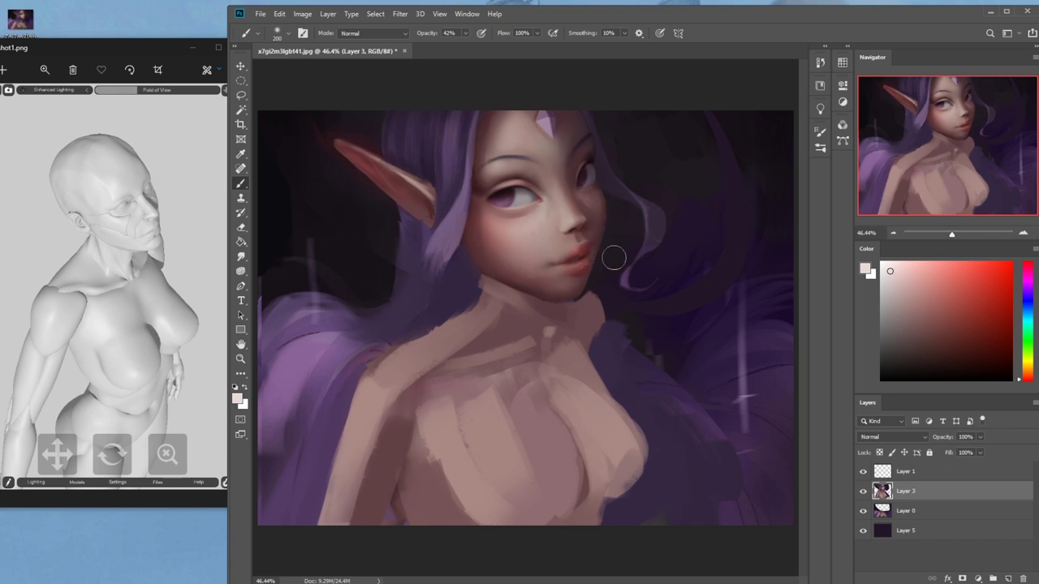
alt+click(584, 258)
key(])
key(])
key(])
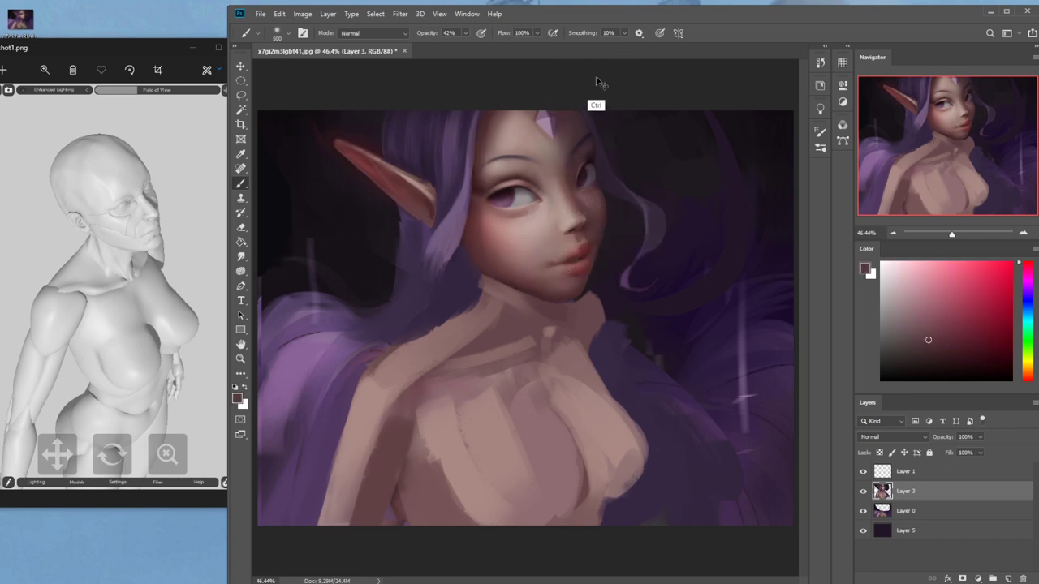
Sample a muted red from the near cheek's shadow and shade the edge of the far cheek with it
alt+click(490, 235)
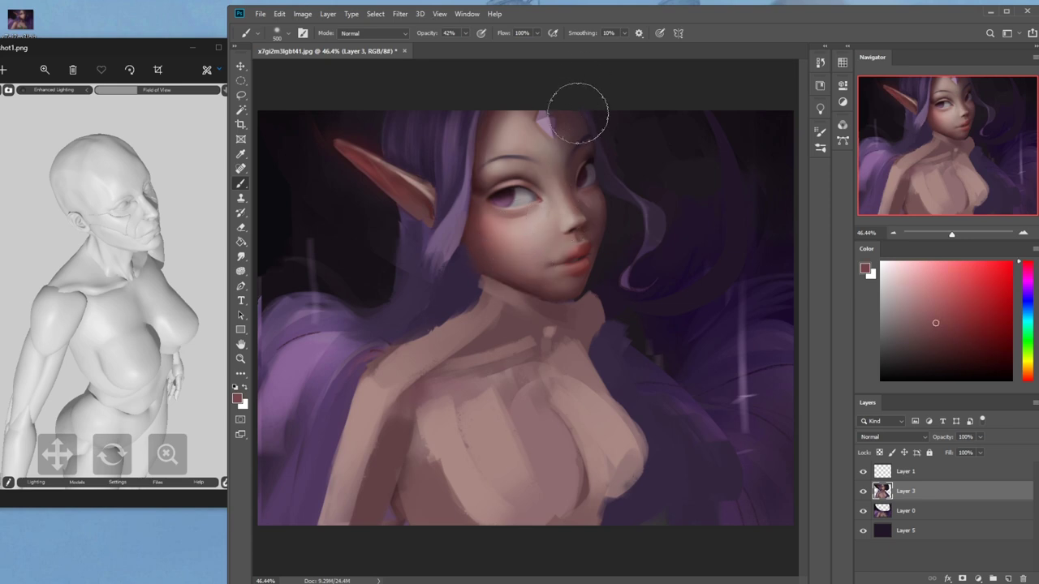
drag(595, 187, 593, 196)
key(ctrl+minus)
key(ctrl+minus)
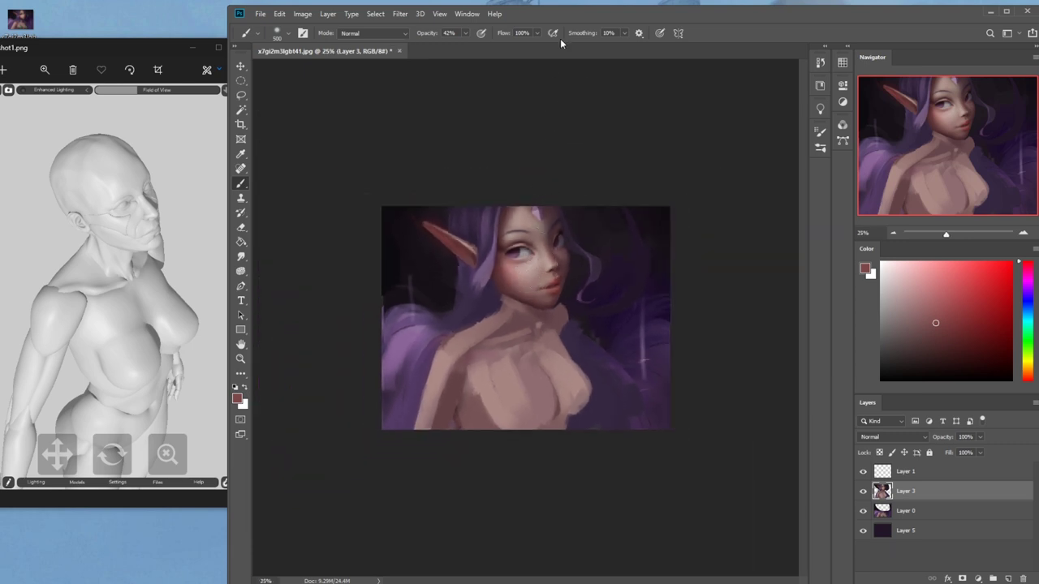
Blend the brush strokes on the chest, shoulder and arm with the Smudge tool at 5% strength
click(241, 257)
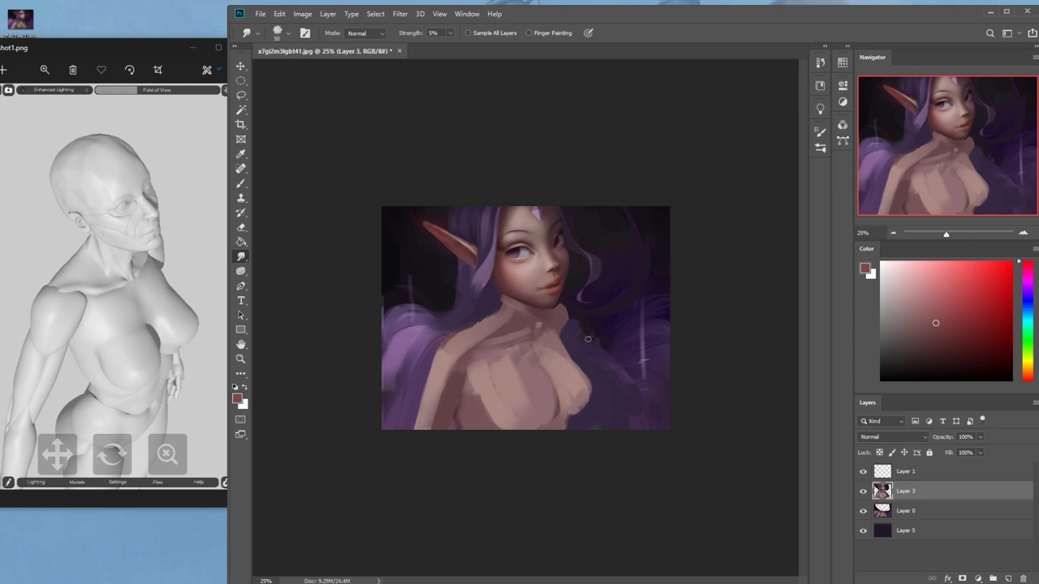
key(ctrl+minus)
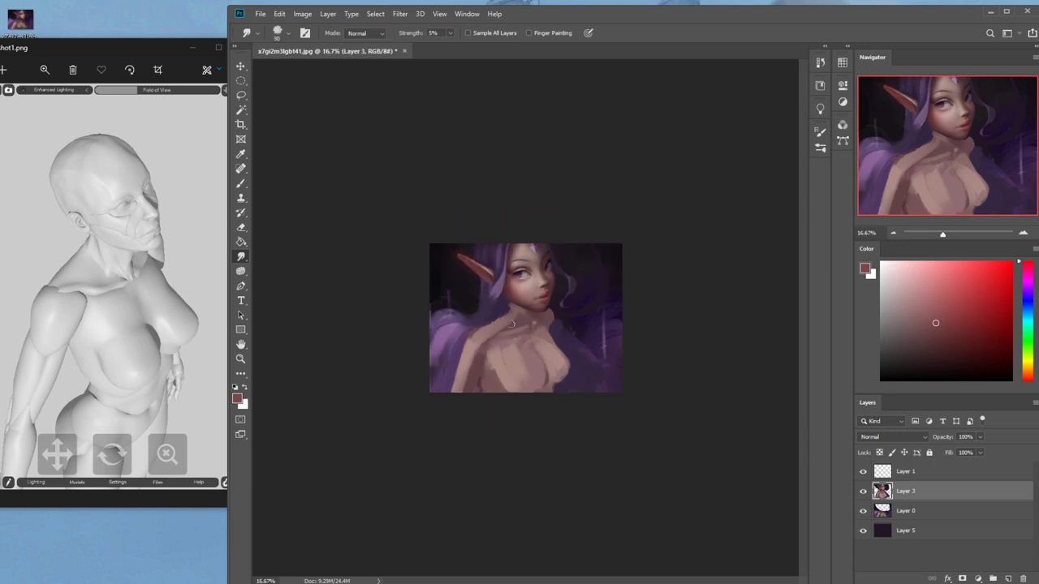
drag(493, 338, 464, 383)
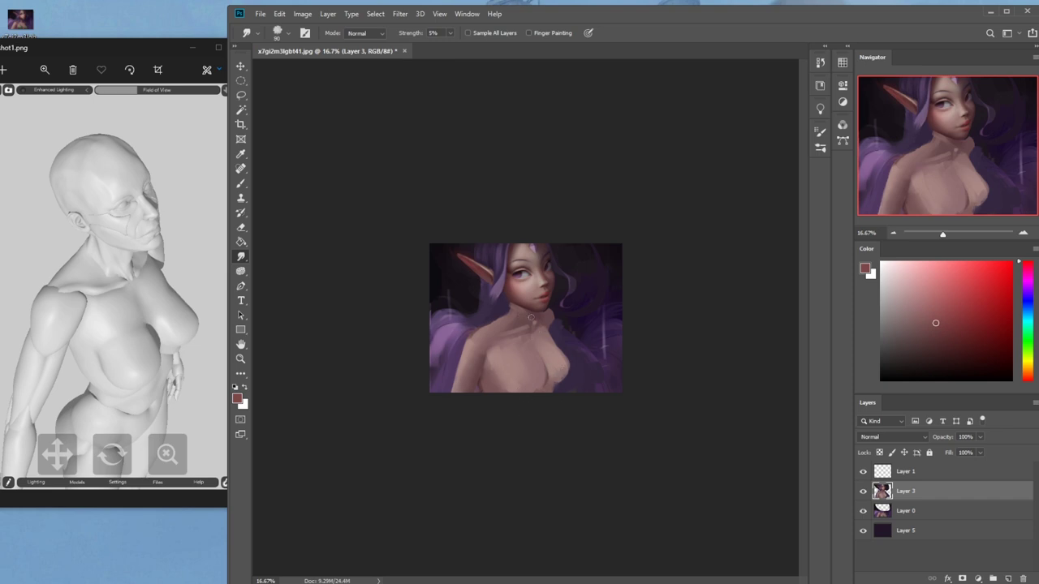
On a new layer, fill a lassoed hair lock sweeping from the near cheek over the shoulder with sampled dark purple at 100% opacity
key(l)
mouse_move(504, 286)
mouse_down()
mouse_move(521, 319)
mouse_move(461, 331)
mouse_move(505, 291)
mouse_up()
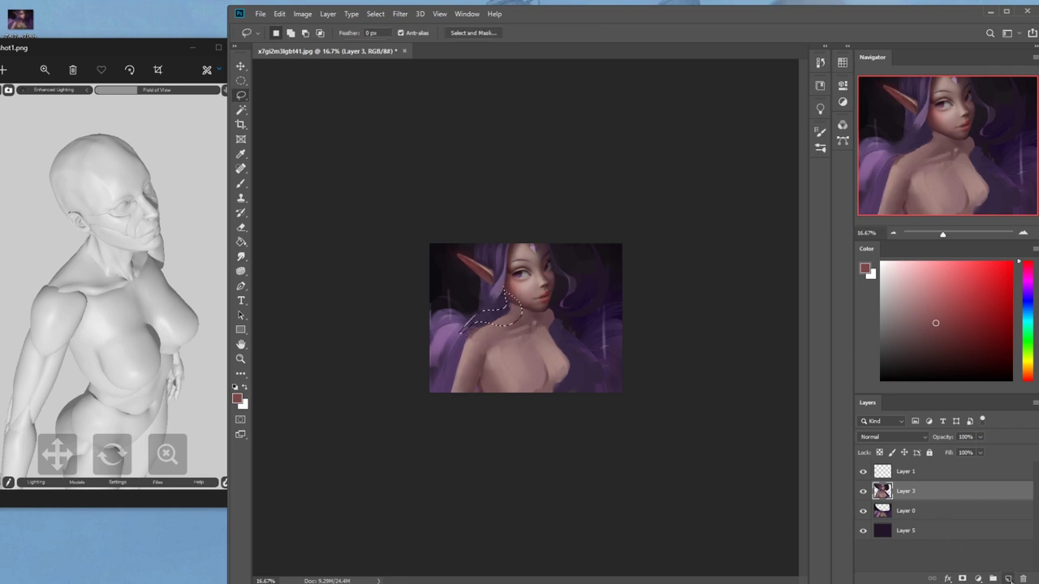
click(1007, 578)
key(b)
alt+click(475, 304)
click(465, 32)
drag(464, 45, 564, 65)
click(542, 276)
drag(510, 303, 504, 321)
key(ctrl+d)
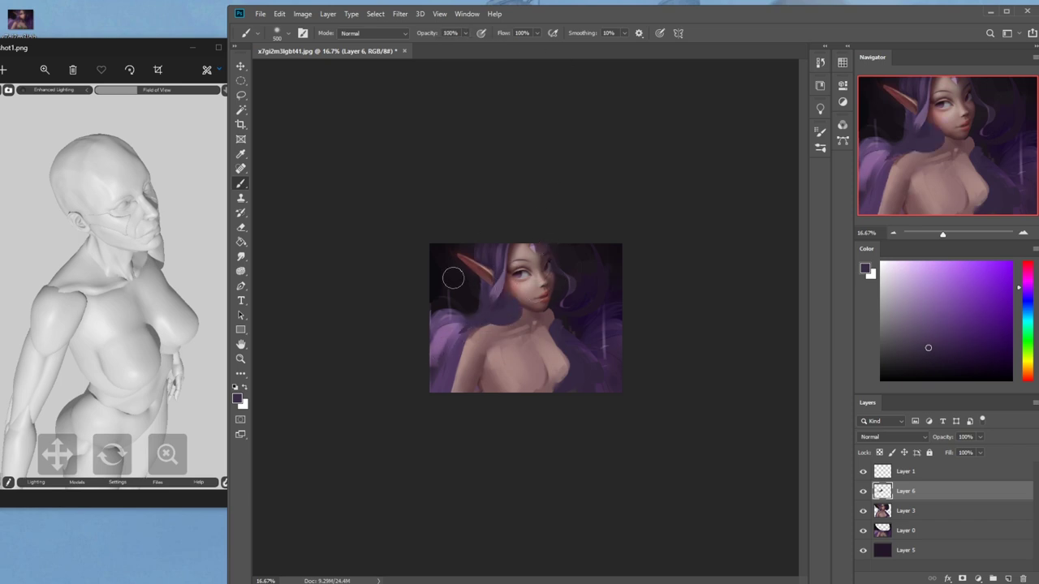
key(l)
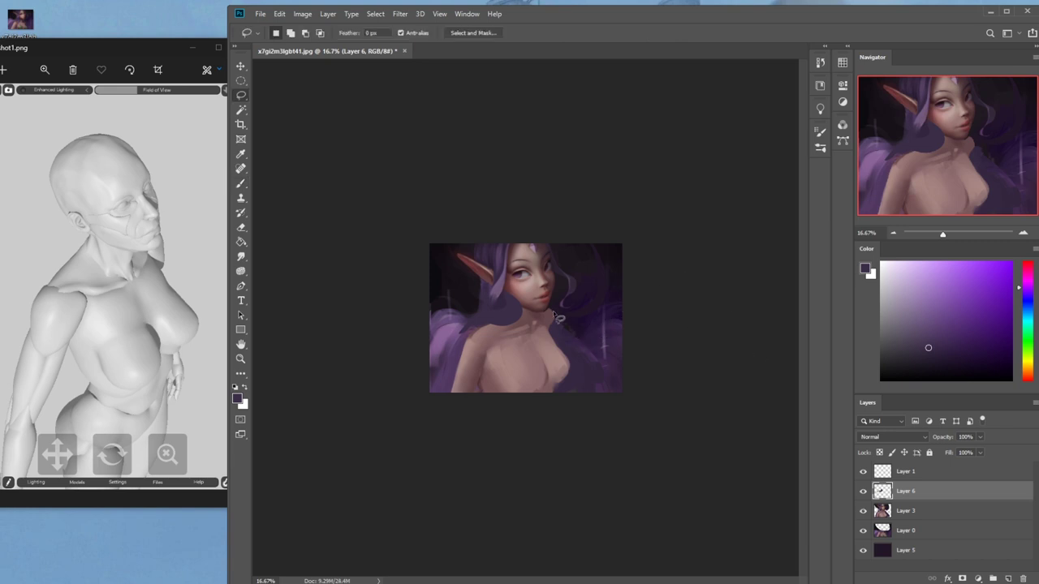
drag(528, 313, 549, 308)
key(z)
click(464, 265)
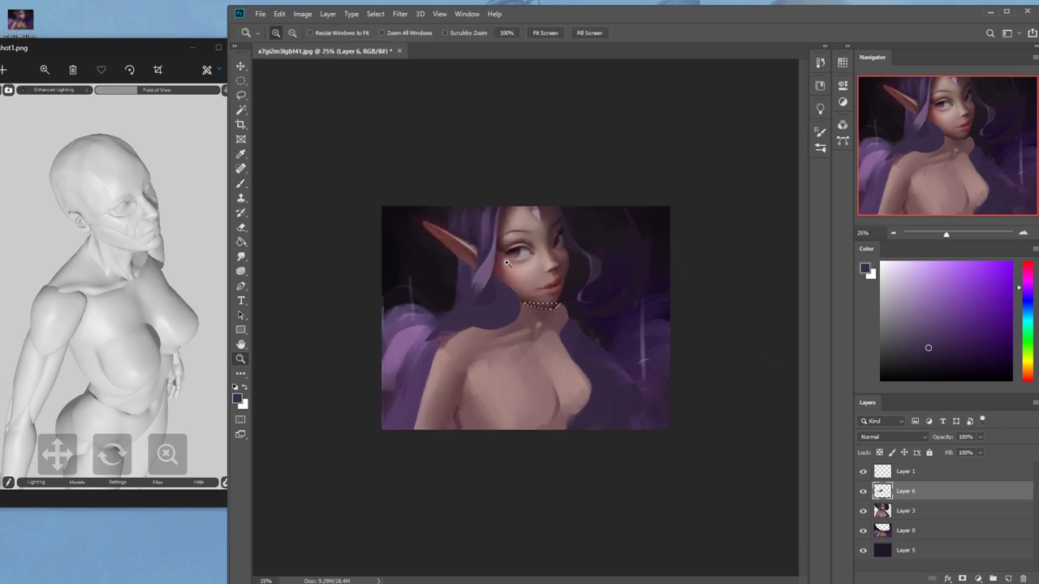
key(ctrl+plus)
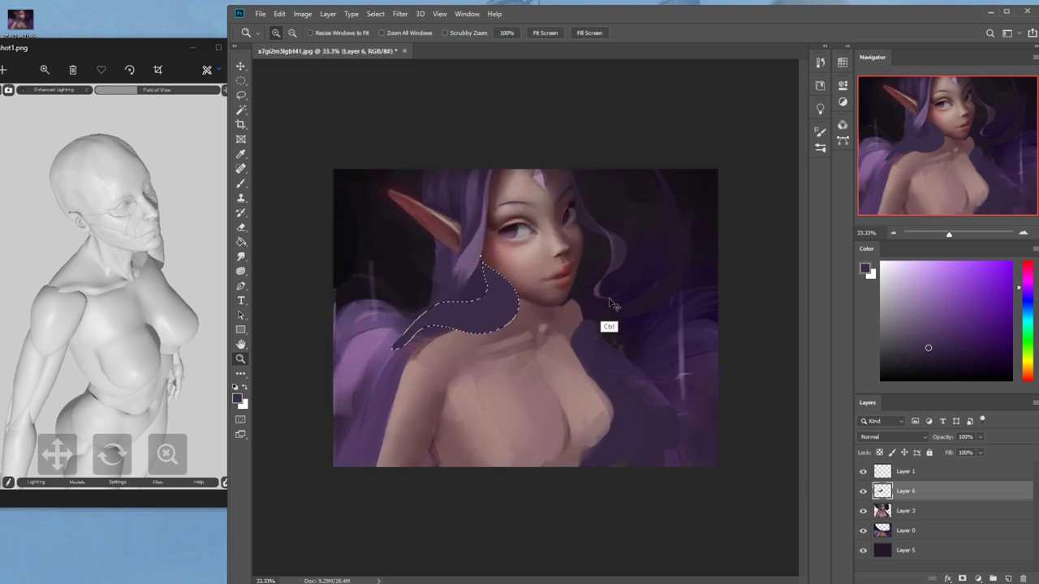
key(ctrl+d)
key(ctrl+minus)
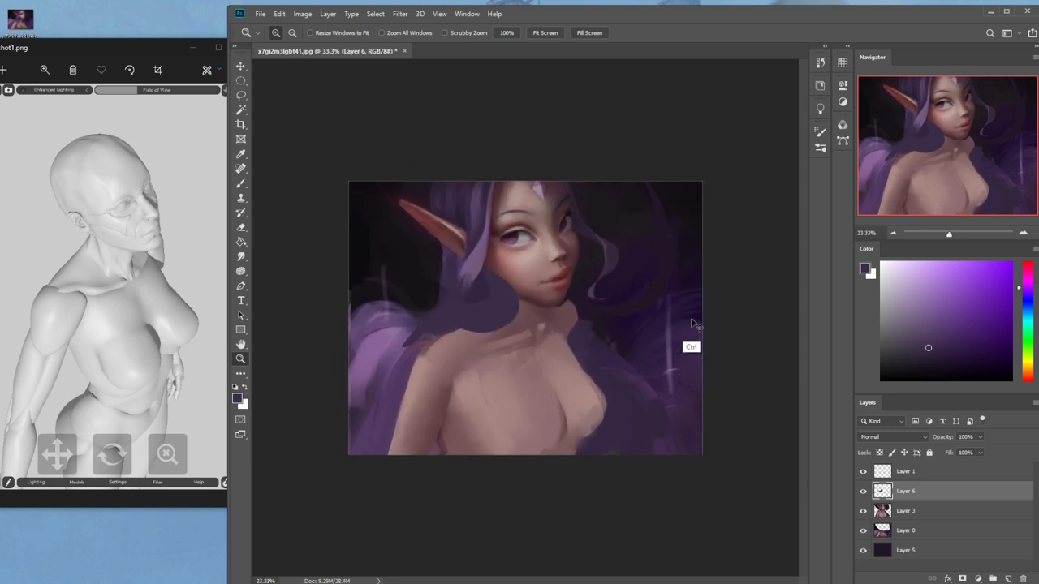
key(ctrl+minus)
key(ctrl+minus)
key(ctrl+minus)
key(m)
right_click(527, 301)
click(556, 303)
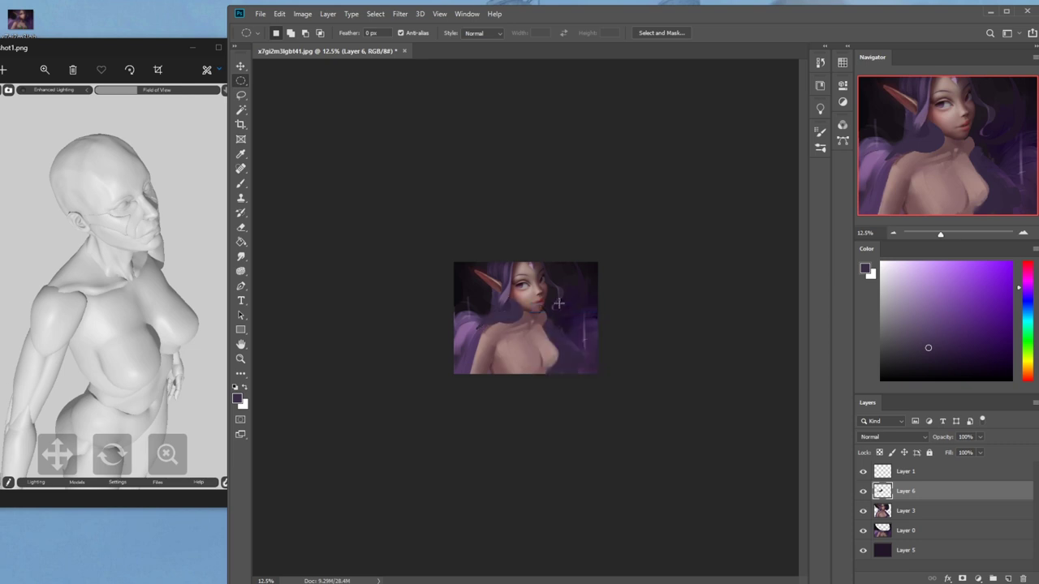
Hide Layer 6, lasso the gap between arm and torso, and paint it dark purple on Layer 3 with the brush enlarged to 1500 px
key(b)
click(864, 492)
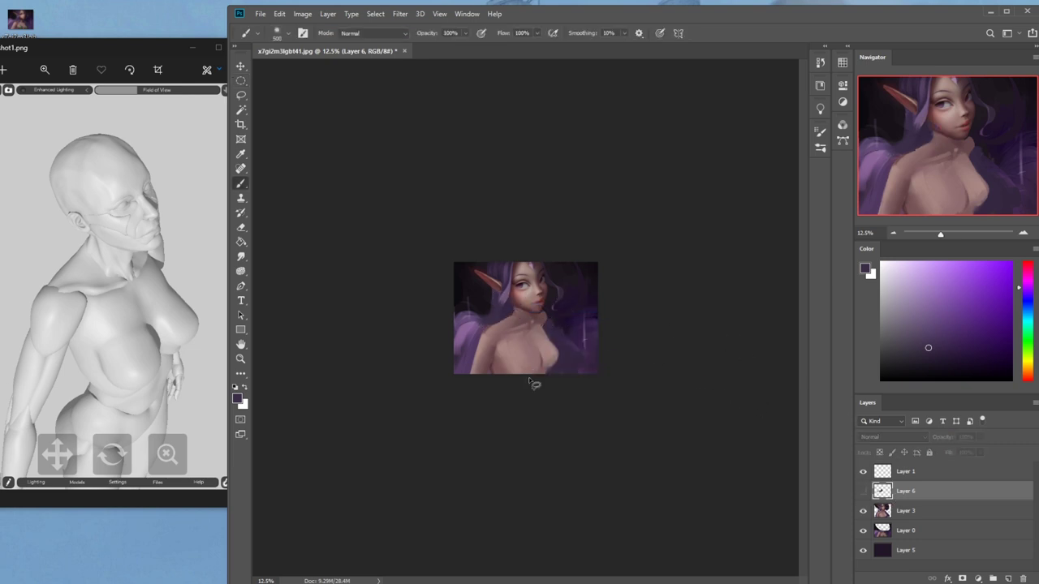
key(l)
mouse_move(491, 365)
mouse_down()
mouse_move(500, 378)
mouse_move(488, 376)
mouse_move(493, 366)
mouse_up()
key(b)
click(919, 510)
key(bracketright)
key(bracketright)
key(bracketright)
key(bracketright)
key(bracketright)
key(bracketright)
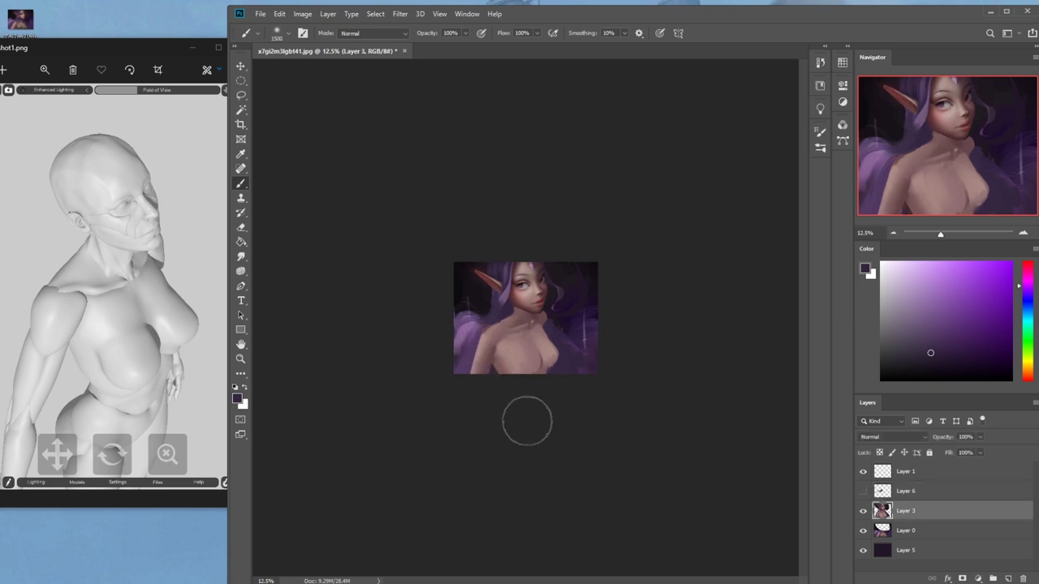
Retouch the edge where the far jawline meets the neck, using the Lasso and tones sampled from the neck and jaw
key(z)
drag(512, 291, 609, 367)
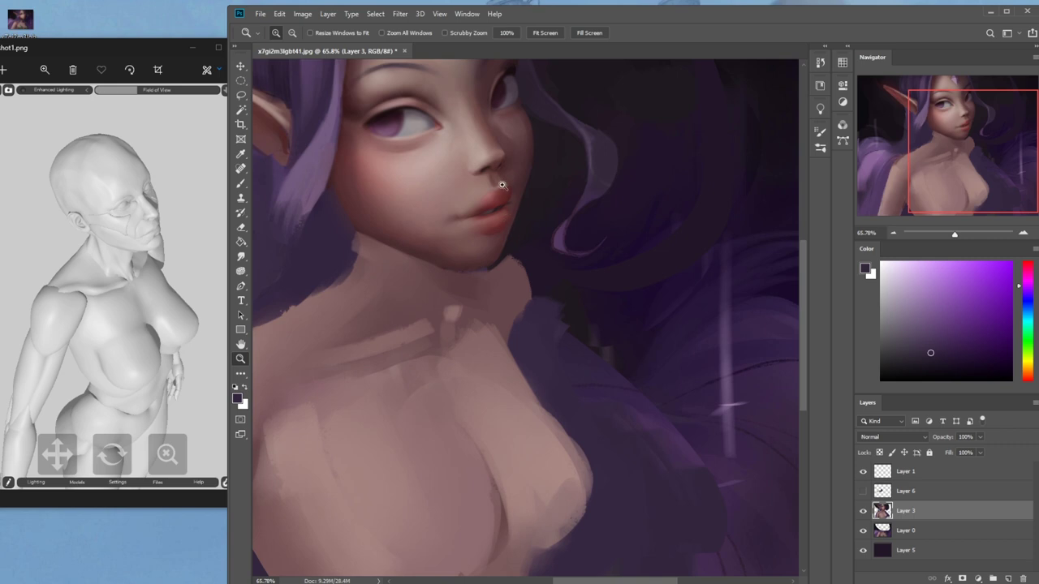
key(l)
mouse_move(503, 249)
mouse_down()
mouse_move(475, 274)
mouse_move(443, 271)
mouse_move(496, 296)
mouse_move(527, 294)
mouse_move(528, 267)
mouse_move(504, 249)
mouse_up()
key(ctrl+d)
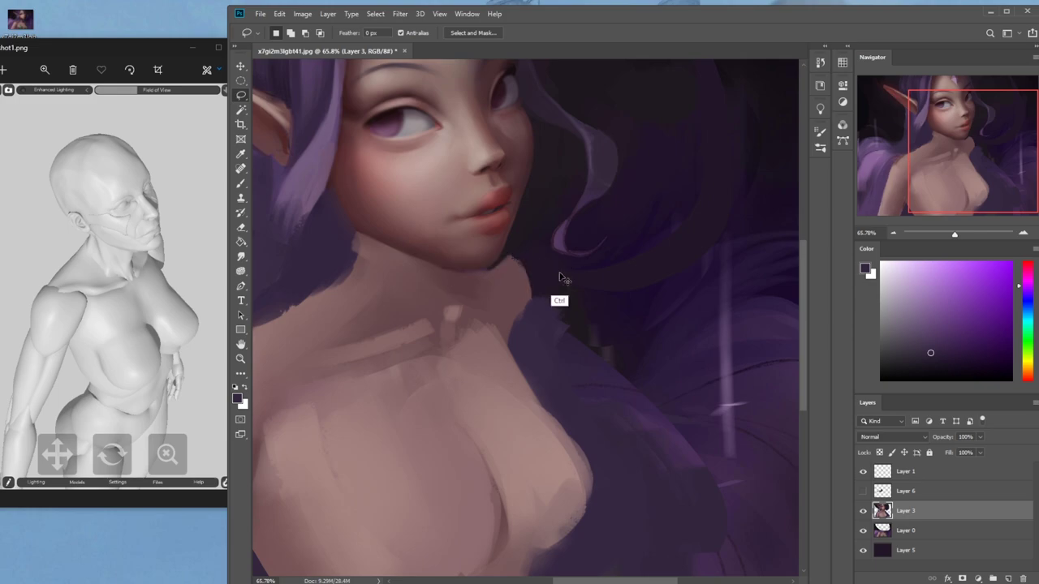
key(b)
alt+click(505, 268)
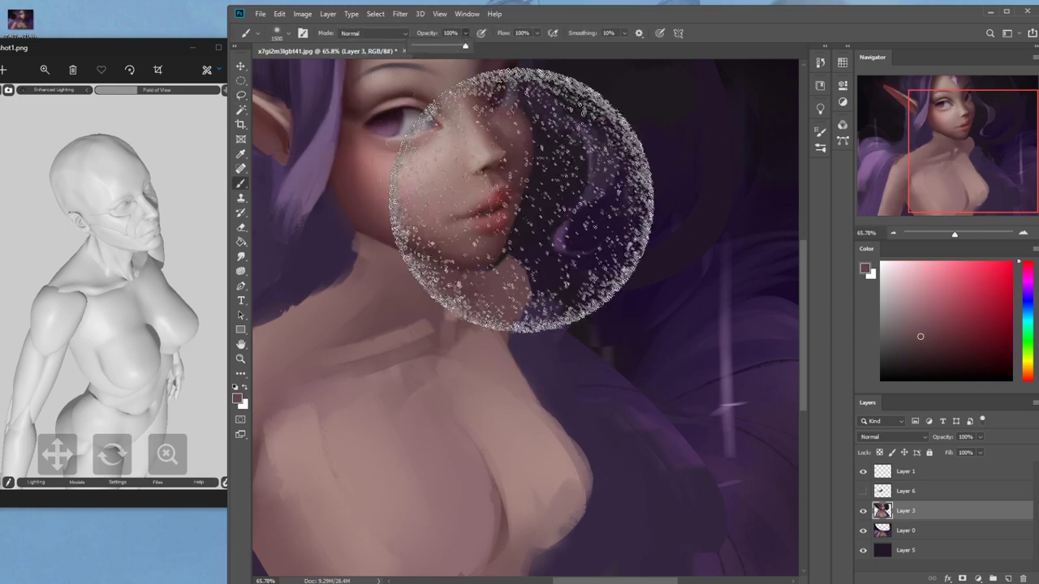
alt+click(513, 234)
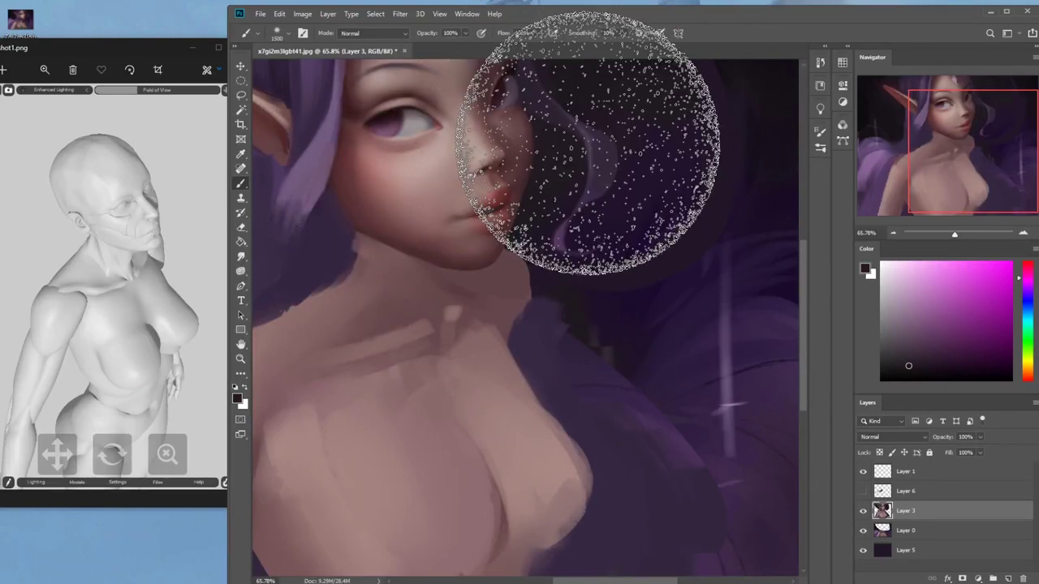
scroll(591, 151, down, 3)
key(ctrl+minus)
key(ctrl+minus)
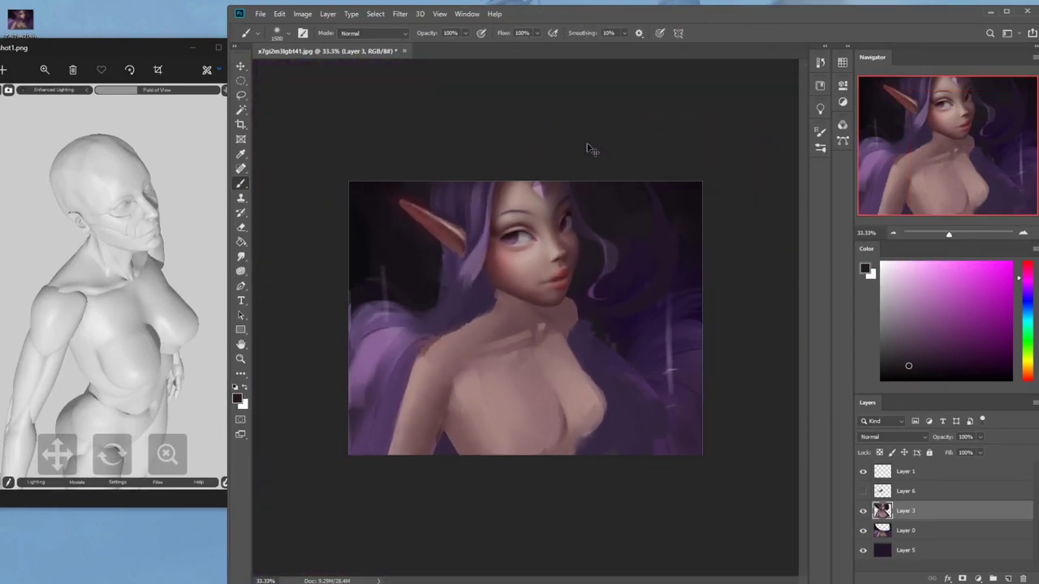
Lasso the neck area under the chin and shade it with a sampled near-black tone, lowering the brush opacity to 41%
key(l)
mouse_move(542, 313)
mouse_down()
mouse_move(532, 308)
mouse_move(525, 324)
mouse_move(575, 306)
mouse_up()
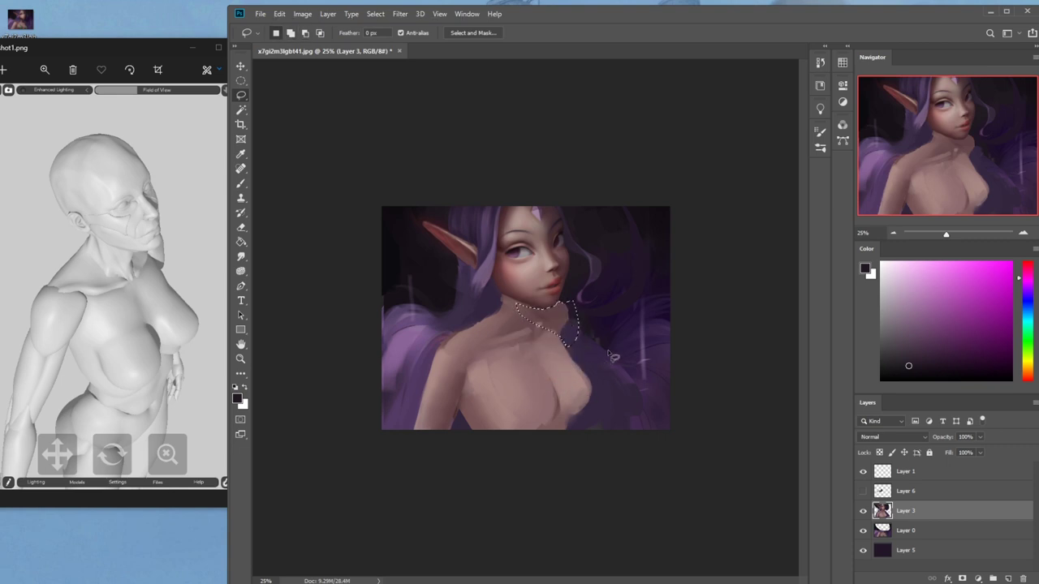
key(b)
key(ctrl+z)
alt+click(563, 299)
drag(580, 323, 547, 314)
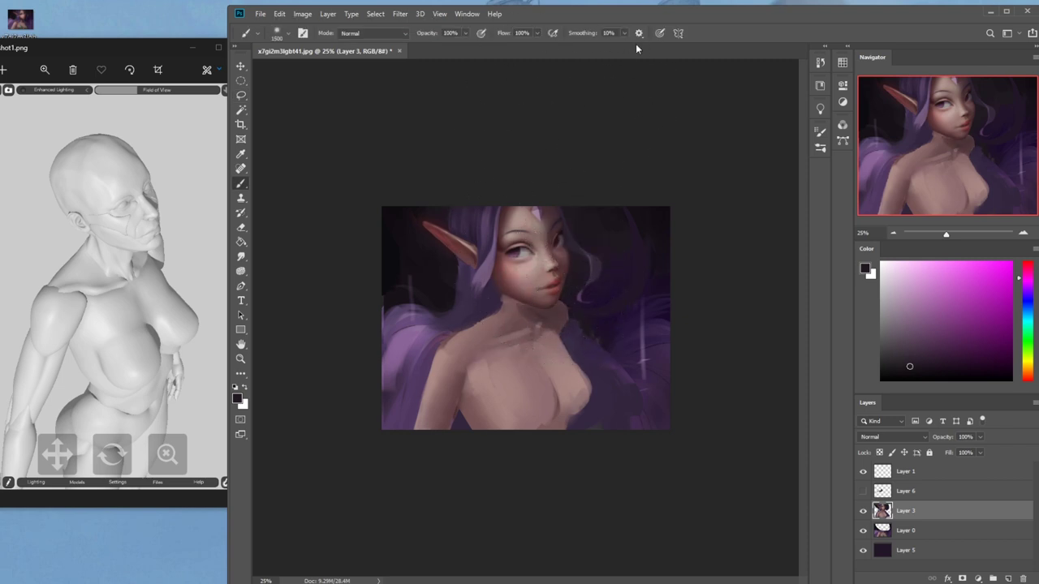
click(465, 33)
drag(448, 49, 435, 47)
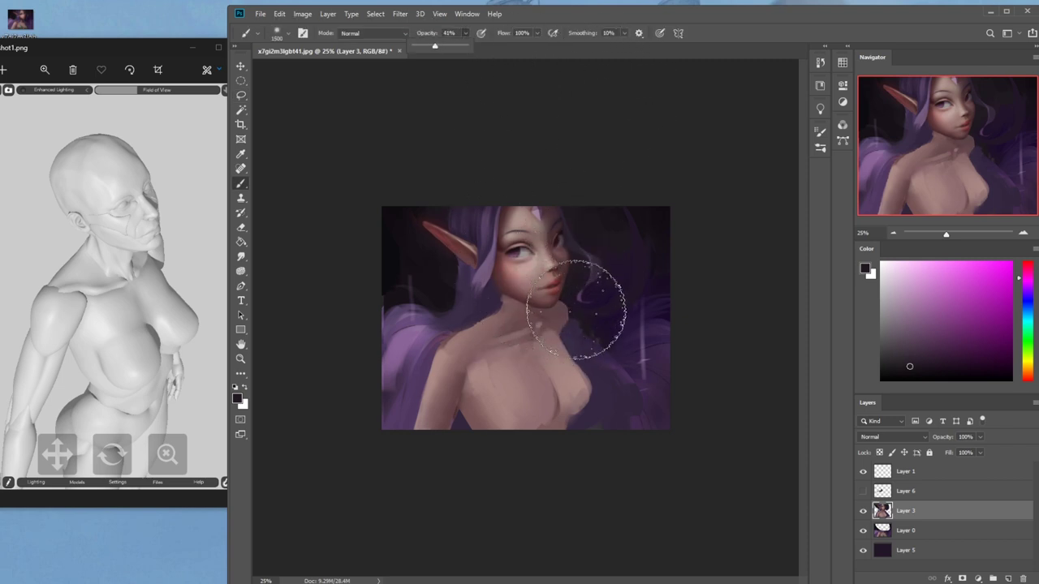
click(620, 279)
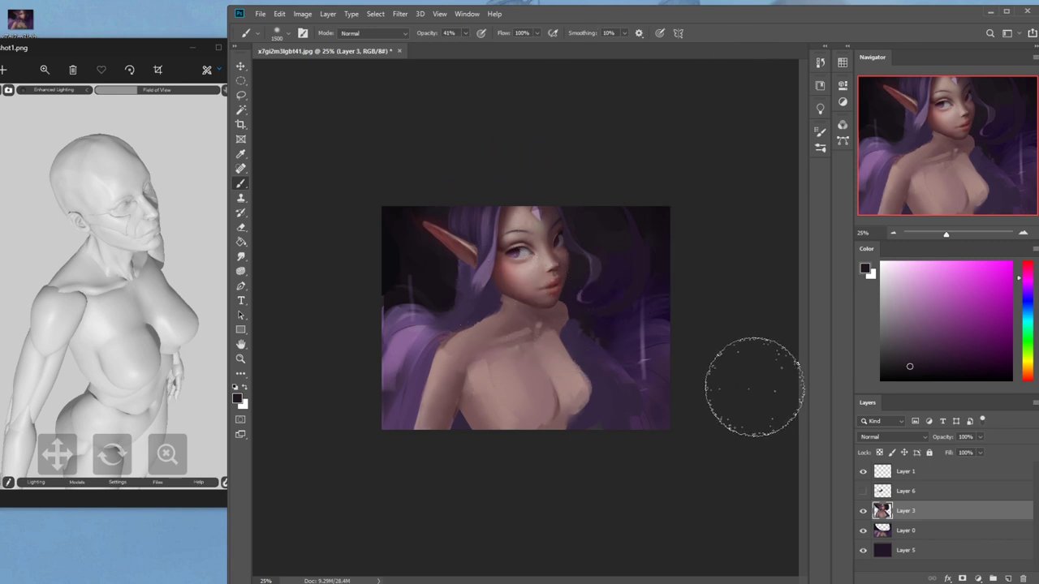
Lasso the near shoulder and collarbone area and paint it with skin tones sampled from the arm and chest
key(ctrl+minus)
key(ctrl+minus)
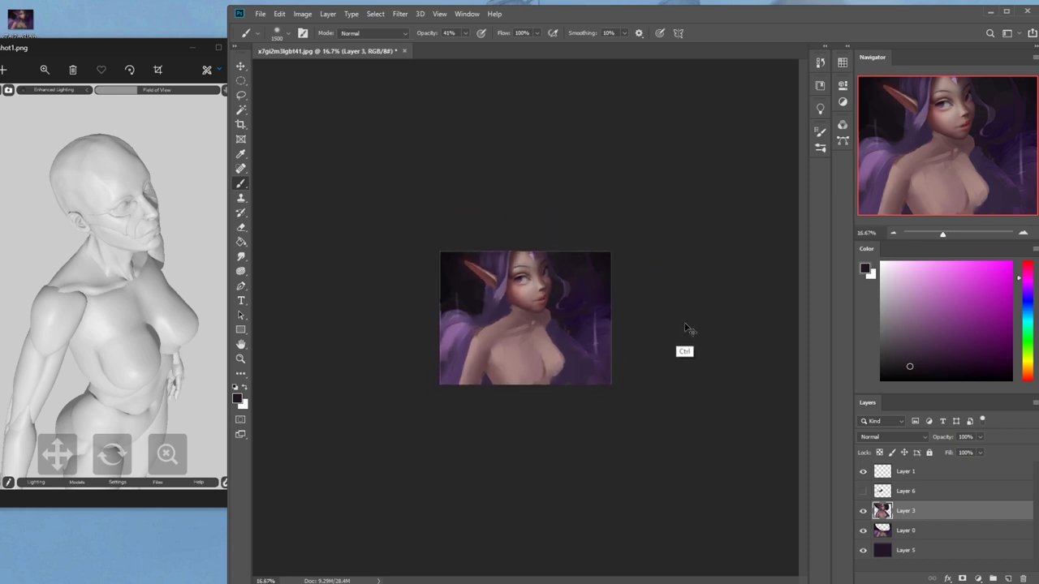
key(l)
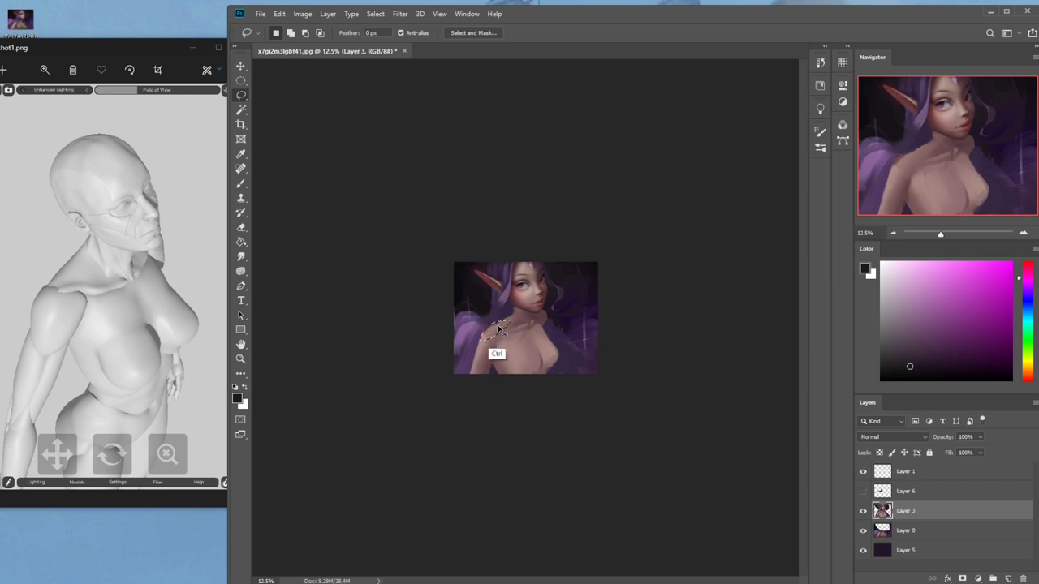
key(b)
alt+click(489, 359)
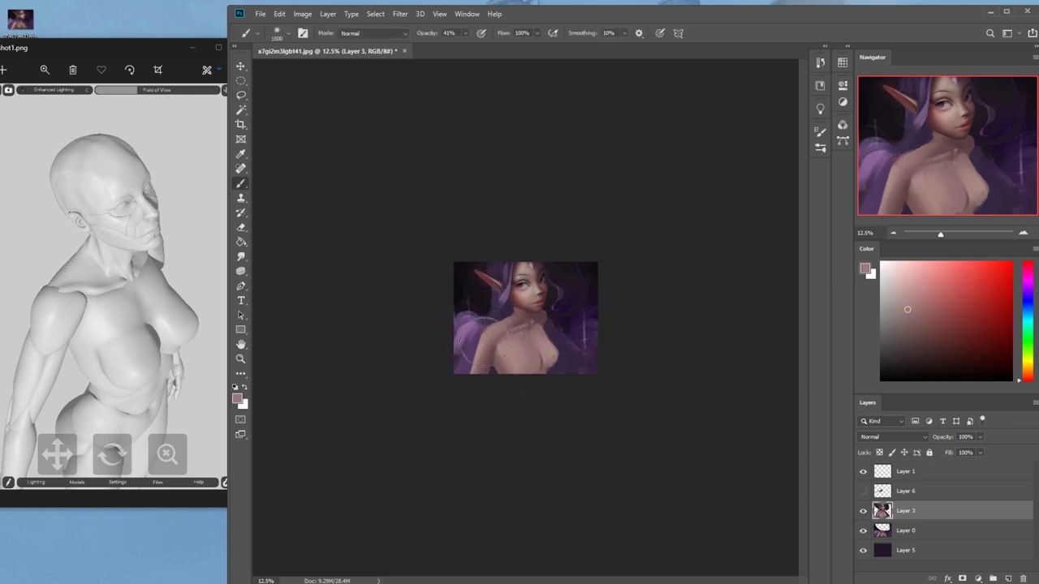
alt+click(534, 334)
Paint a lighter pinkish skin plane inside a lassoed area at the centre of the chest, deselect, and soften it with the Smudge tool
key(l)
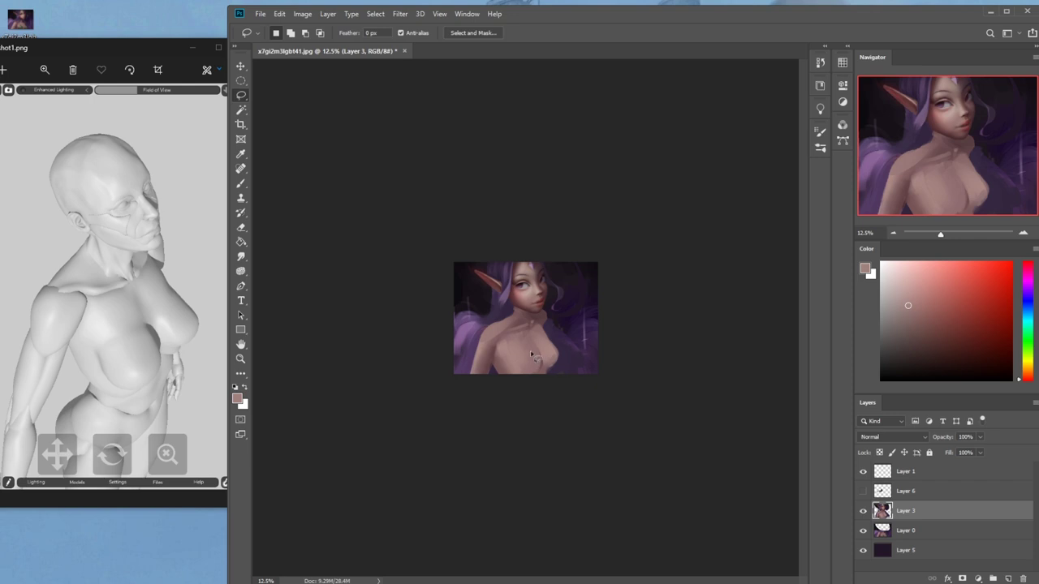
mouse_move(542, 369)
mouse_down()
mouse_move(556, 360)
mouse_move(539, 353)
mouse_move(544, 366)
mouse_up()
key(b)
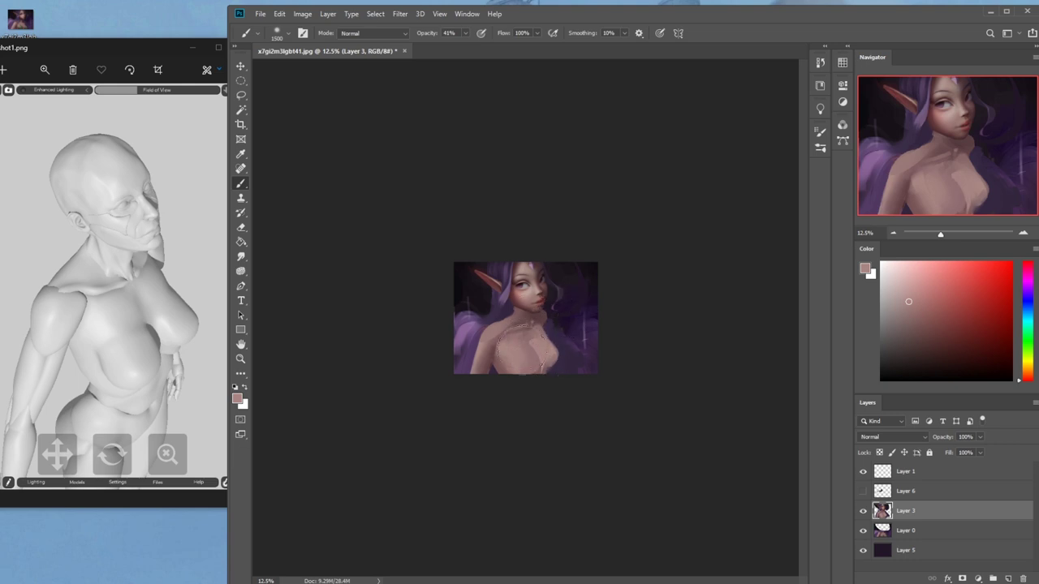
key(m)
right_click(520, 333)
click(538, 341)
click(240, 257)
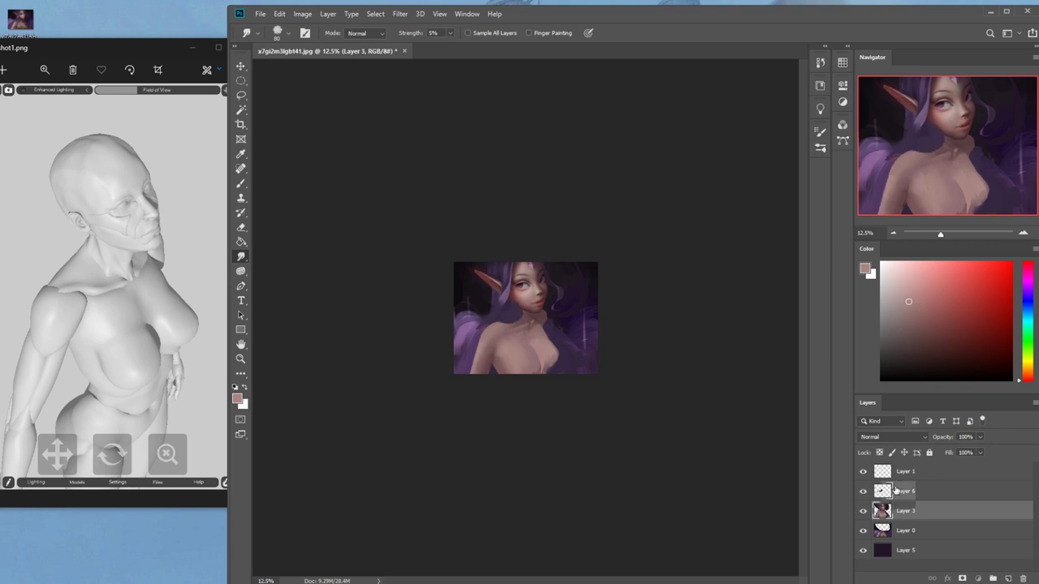
Select Layer 6 and move its purple hair lock slightly down toward the near shoulder
click(884, 491)
key(v)
key(m)
right_click(573, 323)
click(655, 275)
key(v)
drag(504, 315, 484, 323)
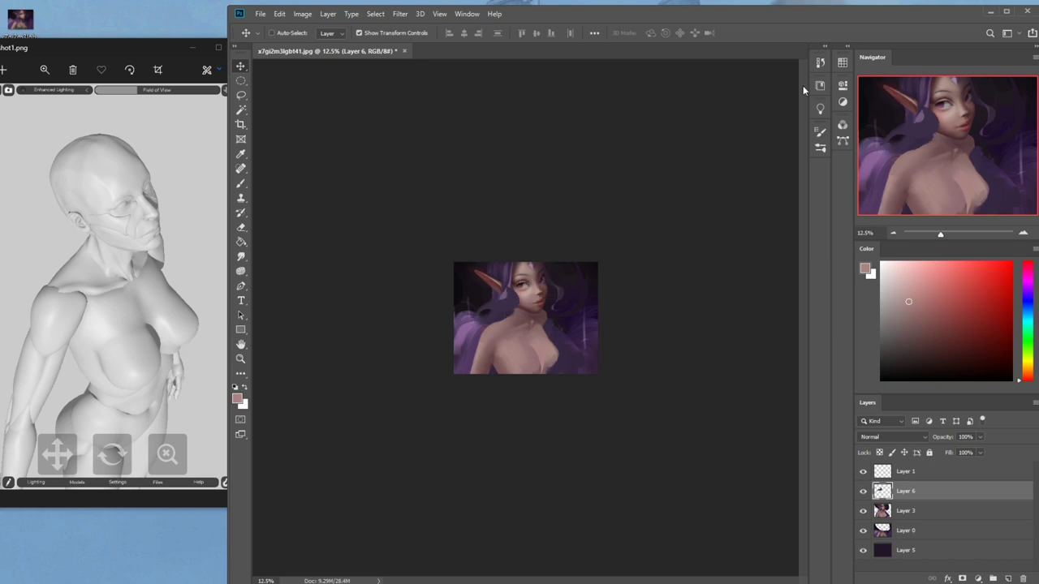
Fine-tune the position of the Layer 6 hair lock beside the cheek and neck by nudging it sideways and downward
key(ctrl+Right)
key(ctrl+Right)
key(ctrl+Right)
key(ctrl+Right)
key(ctrl+Right)
key(ctrl+Right)
key(ctrl+Left)
key(ctrl+Left)
key(ctrl+Left)
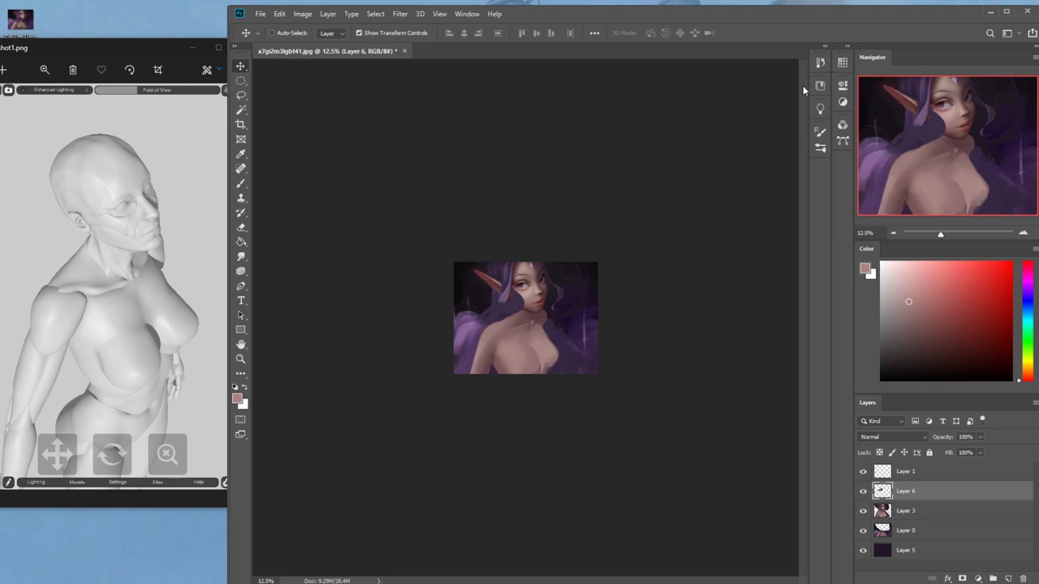
key(Left)
key(Left)
key(Left)
key(Left)
key(Down)
key(Down)
key(Down)
key(Down)
key(Down)
key(Down)
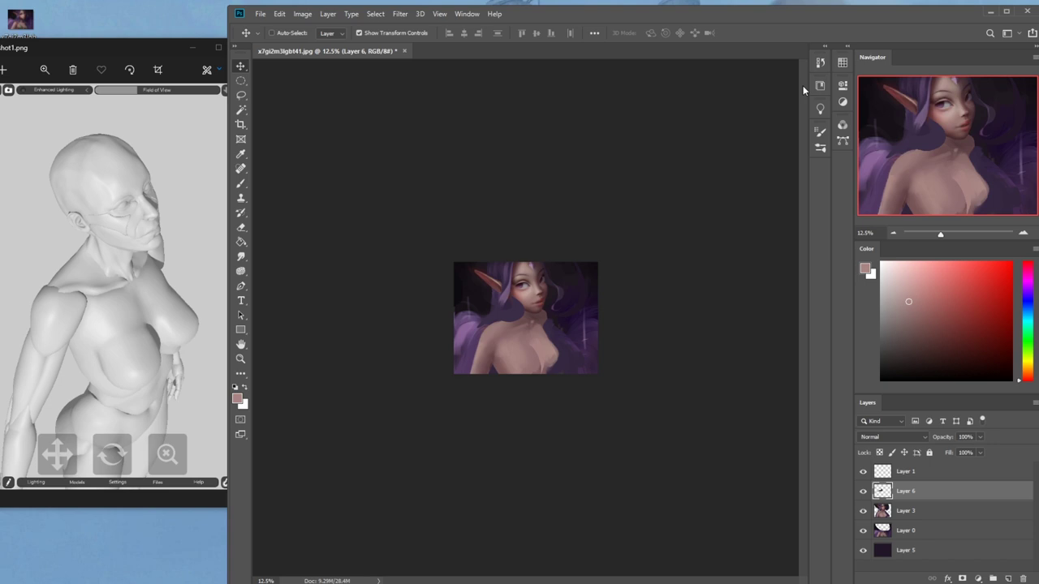
Lasso a thin strand curling across the near cheek and fill it with the hair lock's dark purple on Layer 6 at raised brush opacity
key(l)
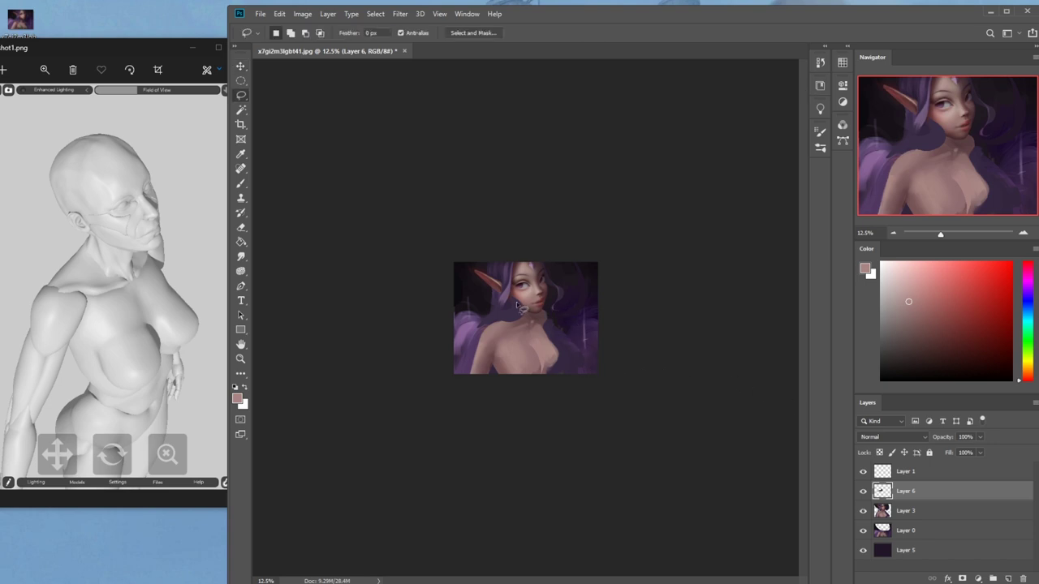
drag(527, 302, 507, 292)
key(ctrl+d)
key(b)
alt+click(520, 304)
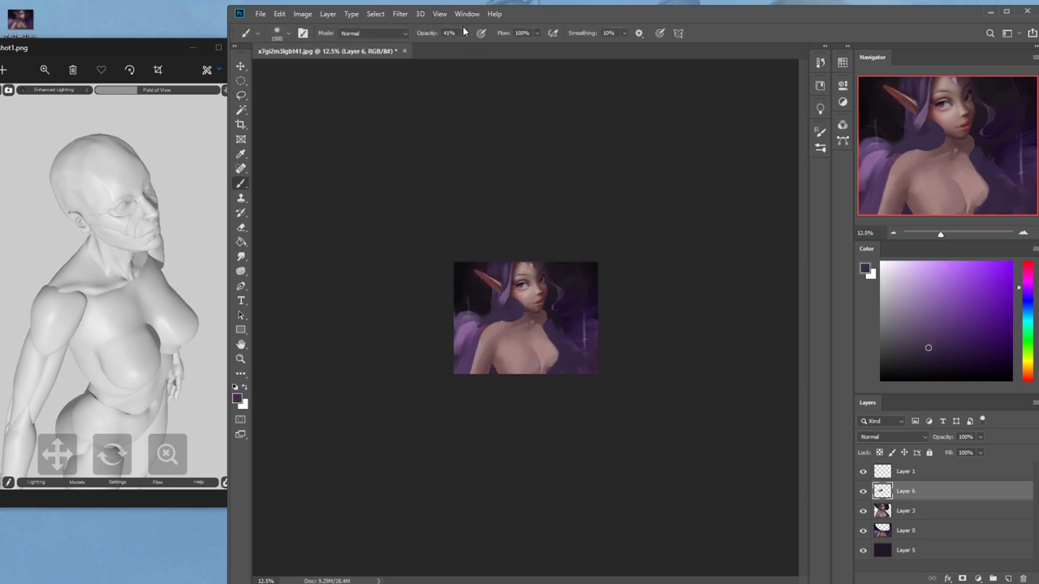
drag(471, 46, 501, 46)
click(509, 301)
key(z)
drag(509, 327, 617, 188)
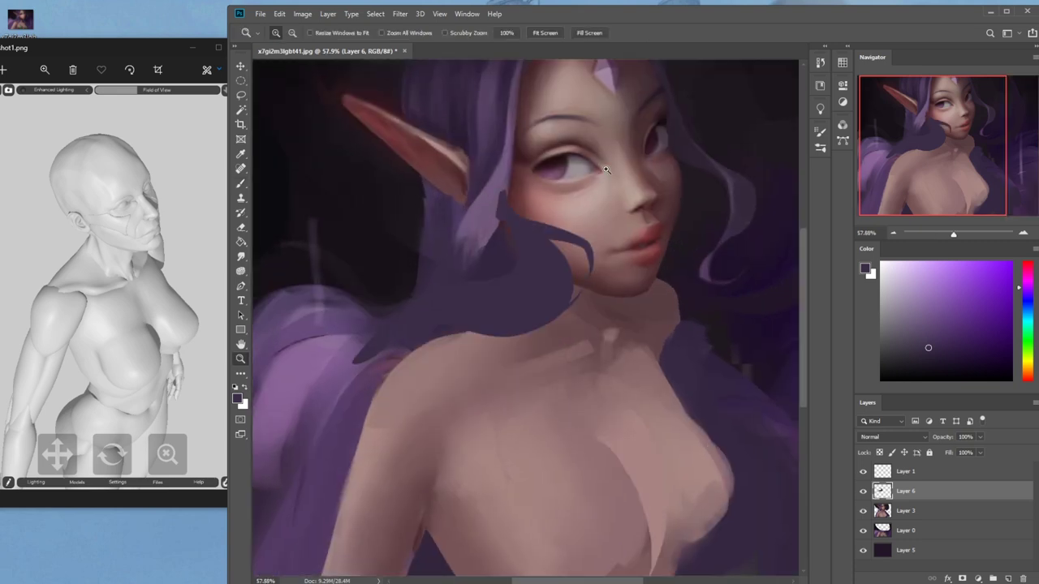
Lasso the tip of the thin strand curling over the near cheek on Layer 6 and delete the excess
key(l)
drag(585, 264, 587, 286)
mouse_move(543, 239)
mouse_down()
mouse_move(584, 264)
mouse_move(569, 303)
mouse_move(591, 272)
mouse_move(588, 251)
mouse_move(546, 238)
mouse_up()
key(Delete)
key(ctrl+d)
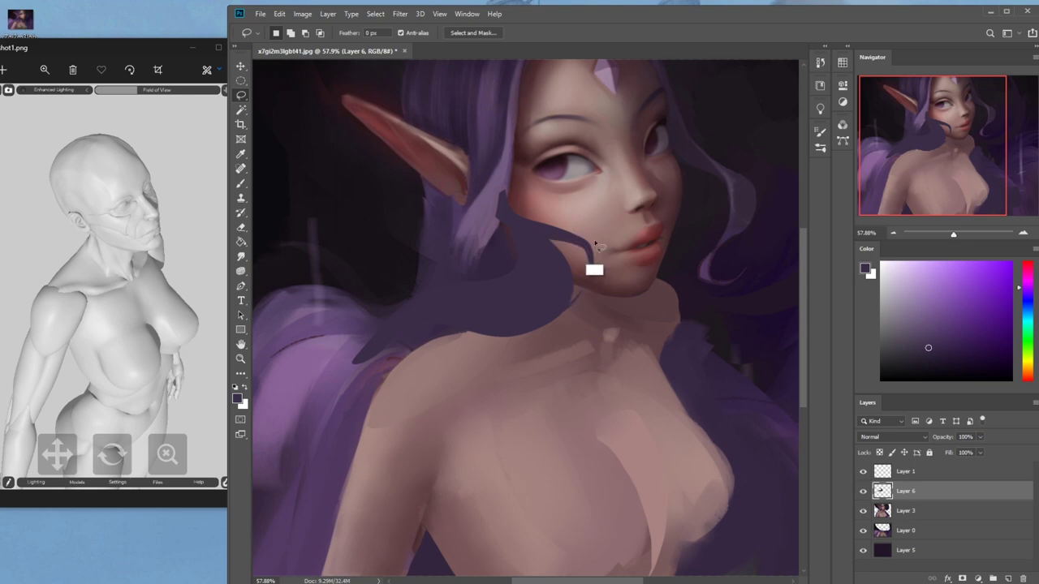
Deselect and erase the pointed upper end of the hair lock below the ear with a 60 px dry-oil eraser
key(b)
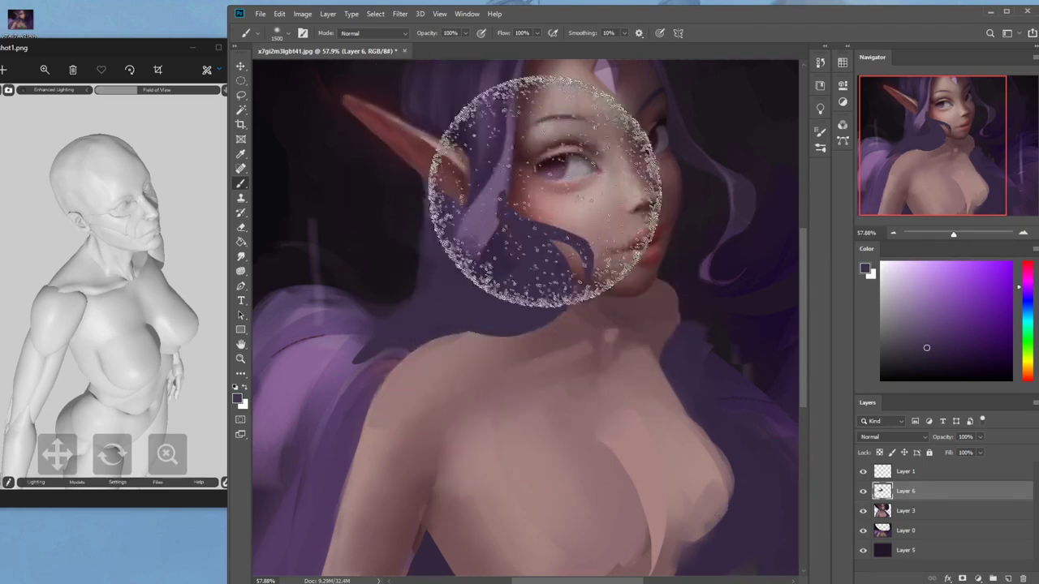
key(m)
right_click(586, 244)
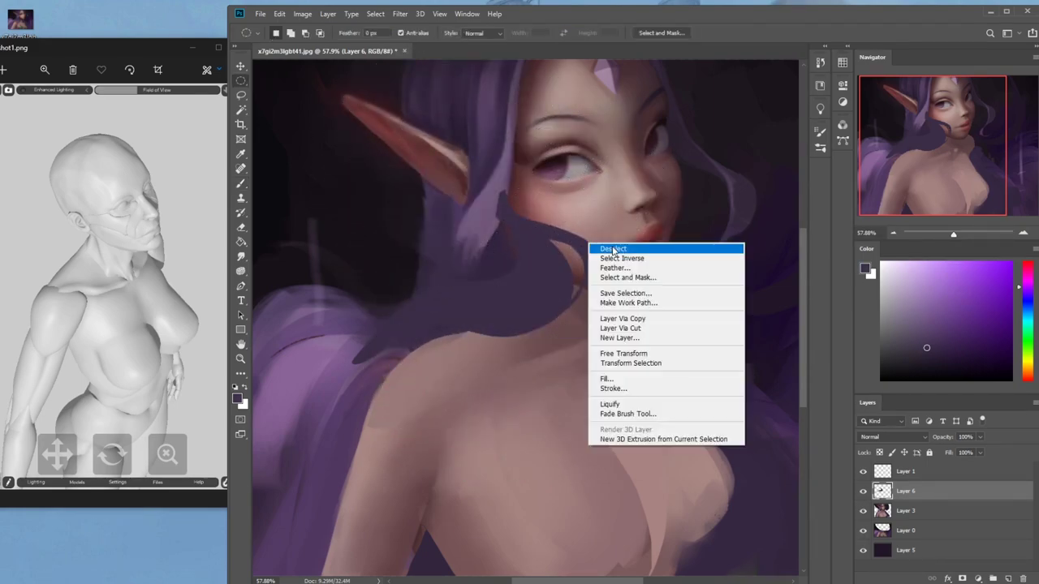
click(613, 249)
key(e)
right_click(610, 235)
double_click(607, 339)
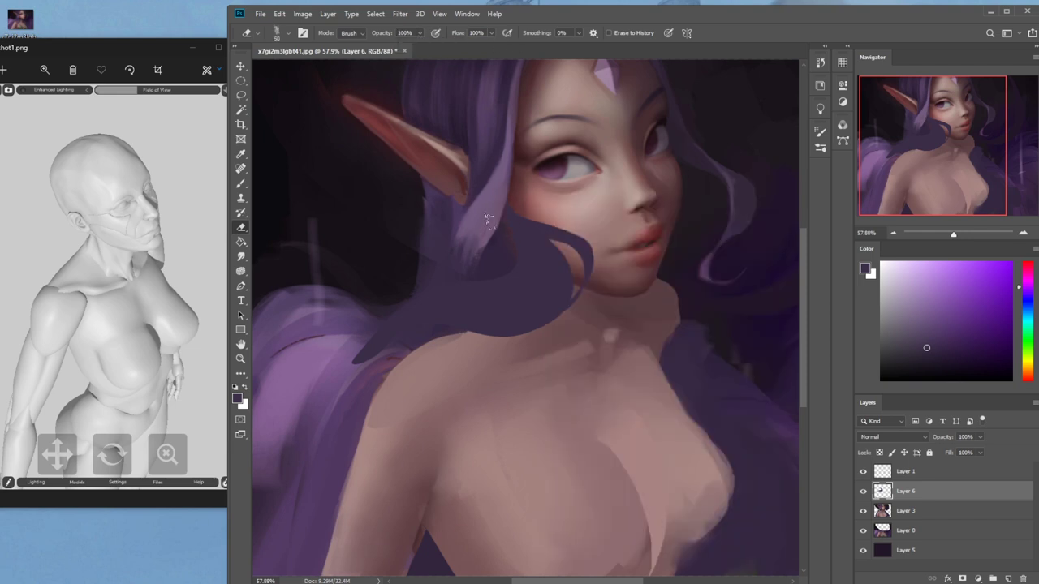
Add a new layer between Layer 6 and Layer 3, choose the soft 500 px blending eraser, and sample the cheek's reddish skin tone for the brush
ctrl+click(1008, 579)
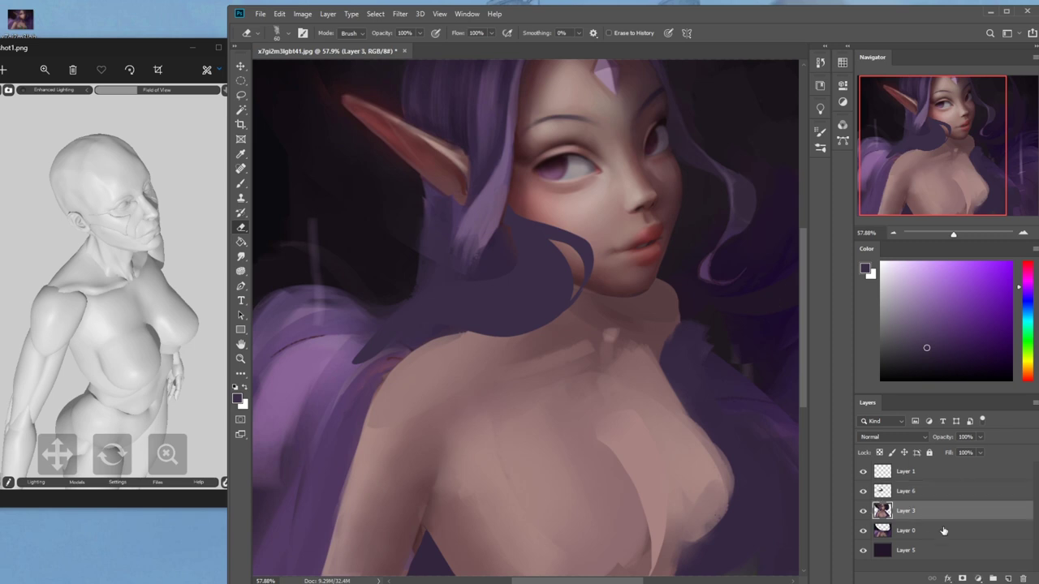
right_click(634, 221)
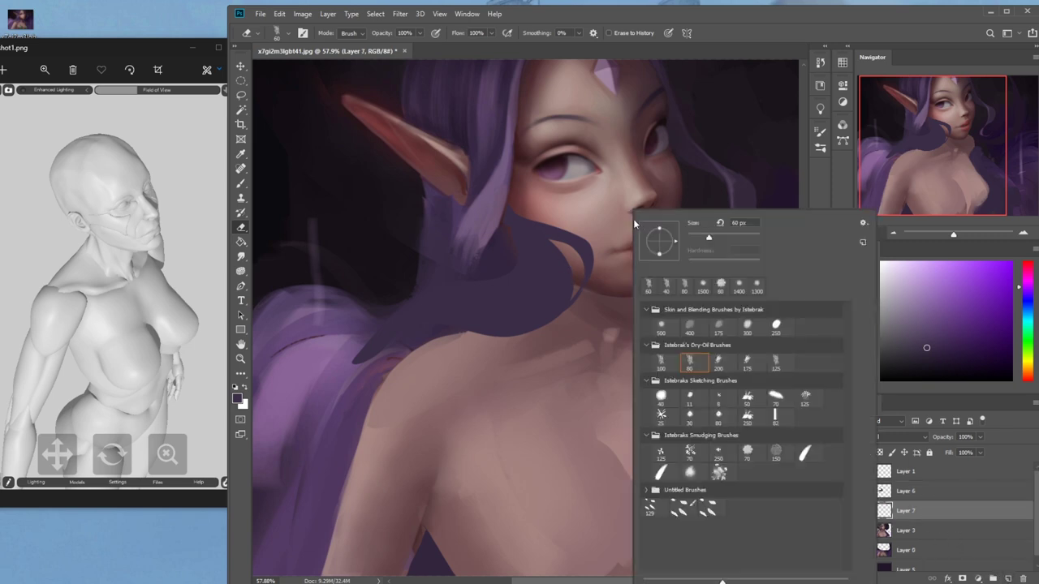
click(661, 325)
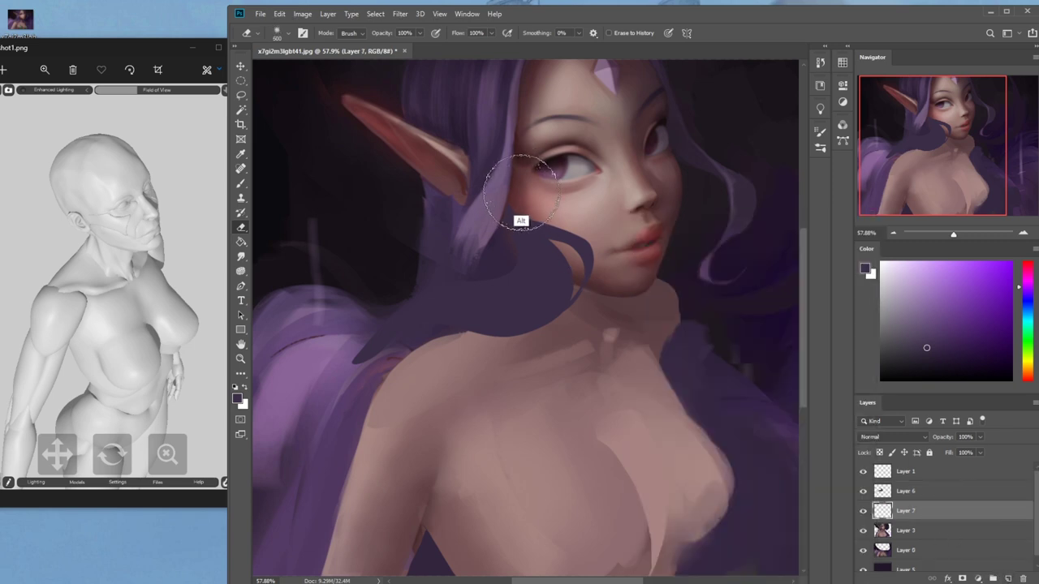
click(519, 190)
key(b)
right_click(557, 195)
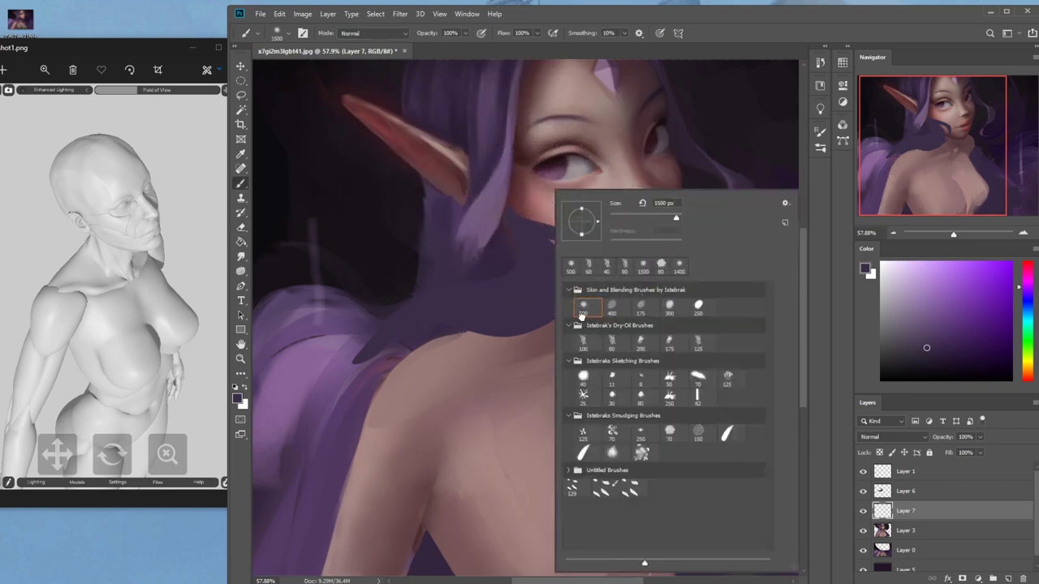
alt+click(525, 198)
Paint a soft reddish shadow on the cheek beside the hair strand, lowering the brush to 27% opacity and 200 px
key([)
key([)
key([)
key([)
key([)
key(bracketleft)
key(bracketleft)
key(bracketleft)
key(bracketleft)
key(bracketleft)
key(bracketleft)
key(bracketleft)
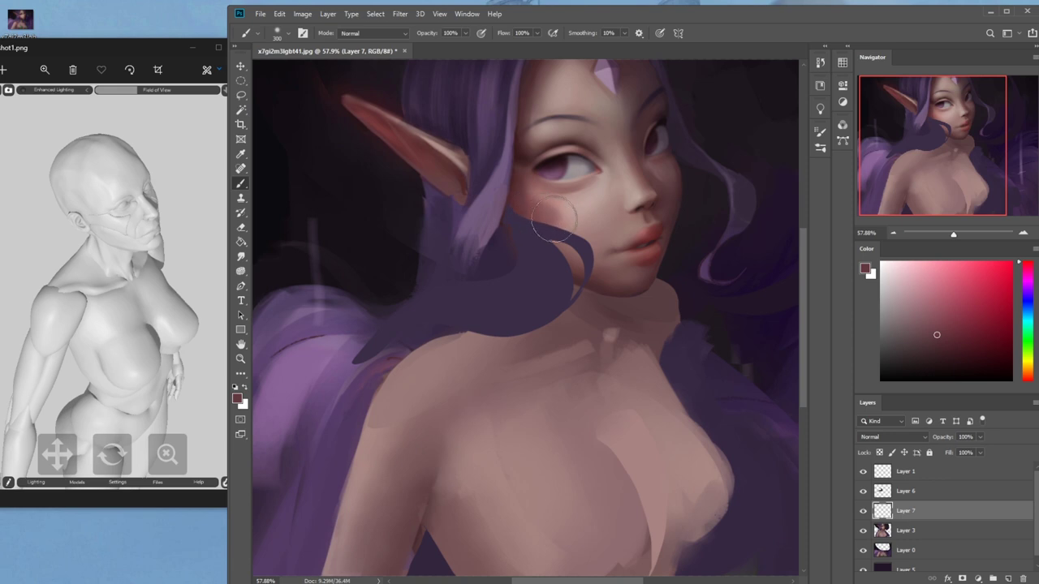
drag(466, 34, 435, 45)
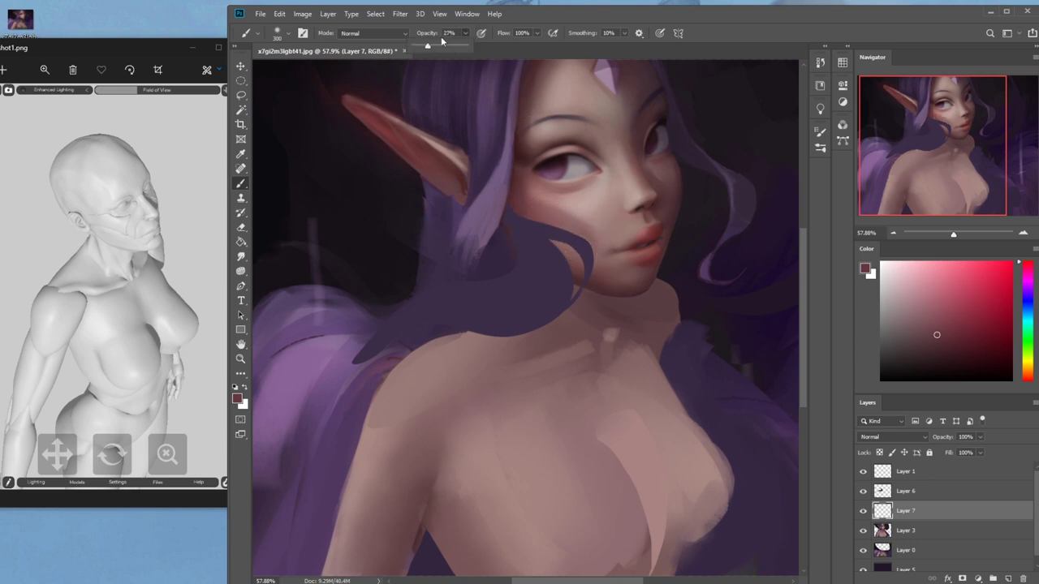
key(bracketleft)
key(bracketleft)
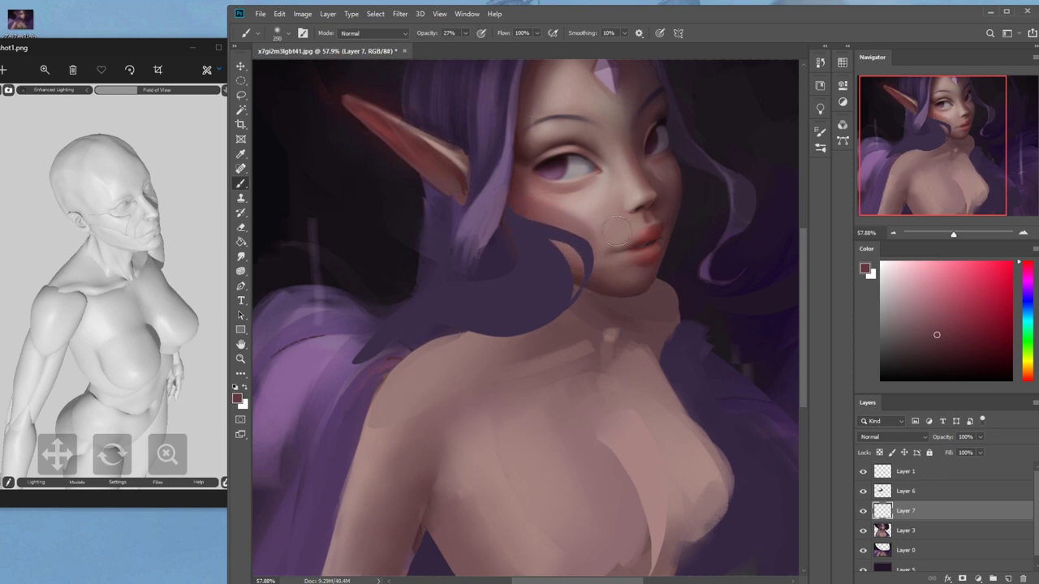
Shape the cheek shadow along the curling strand by erasing its excess with the eraser reduced to 125 px
key(e)
key(bracketleft)
key(bracketleft)
key(bracketleft)
key(bracketleft)
key(bracketleft)
key(bracketleft)
key(bracketleft)
key(bracketleft)
drag(551, 228, 557, 260)
drag(520, 217, 579, 265)
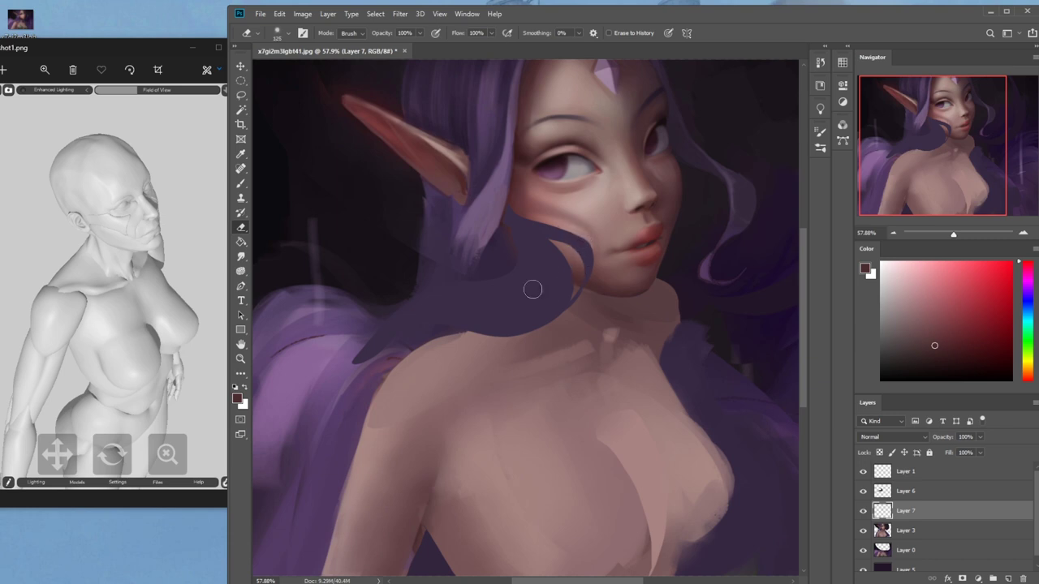
Soften the strand's shadow on the near cheek with the eraser enlarged to 600 px
key(bracketright)
key(bracketright)
key(bracketright)
key(bracketright)
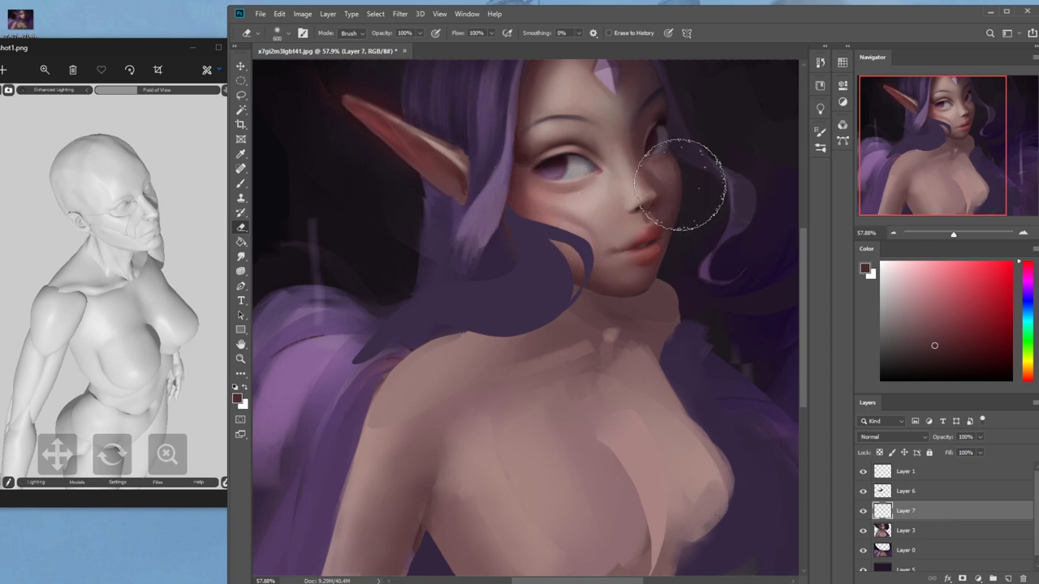
key(ctrl+0)
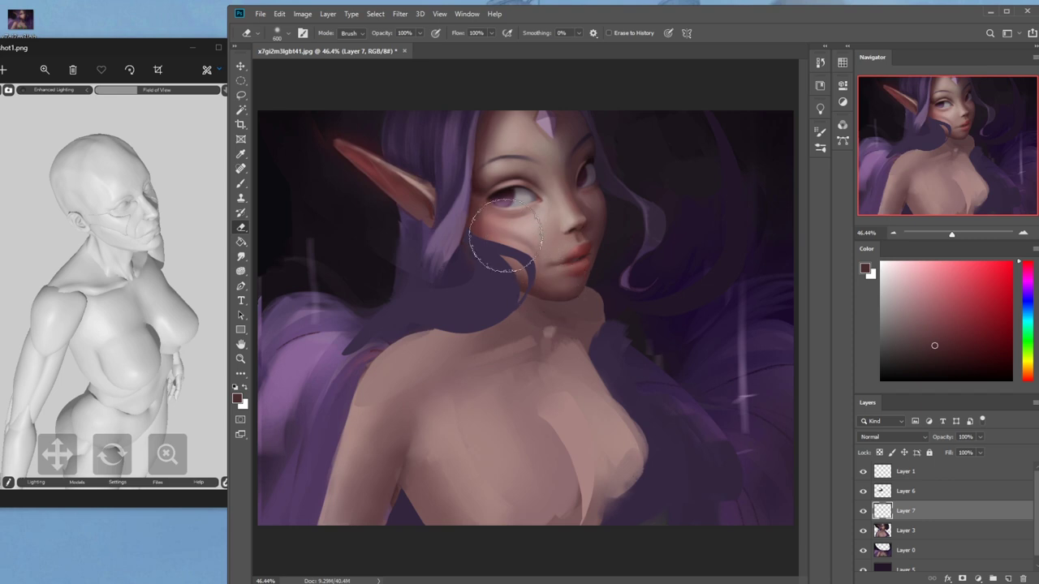
key(alt)
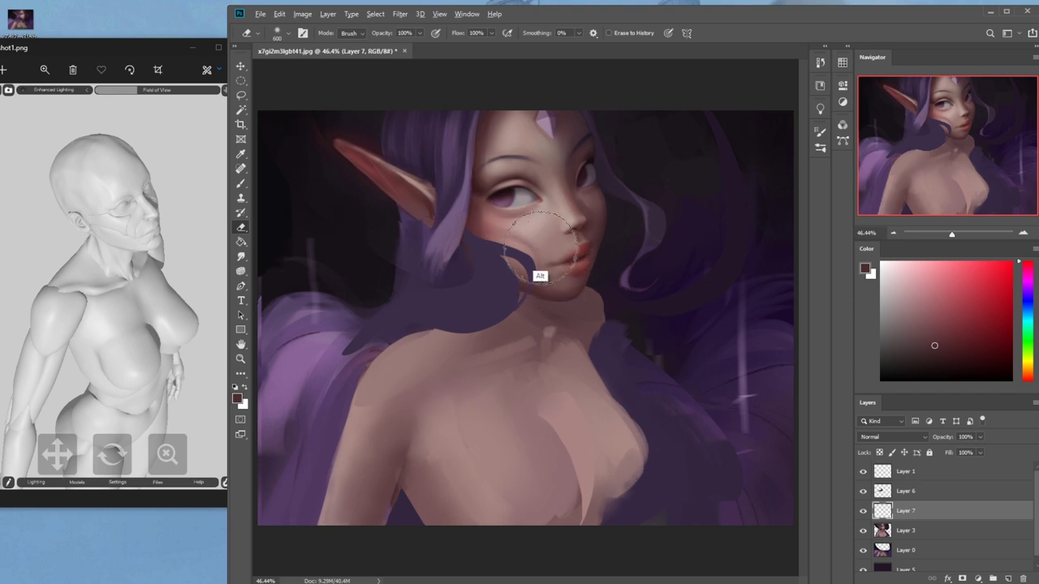
key(alt+v)
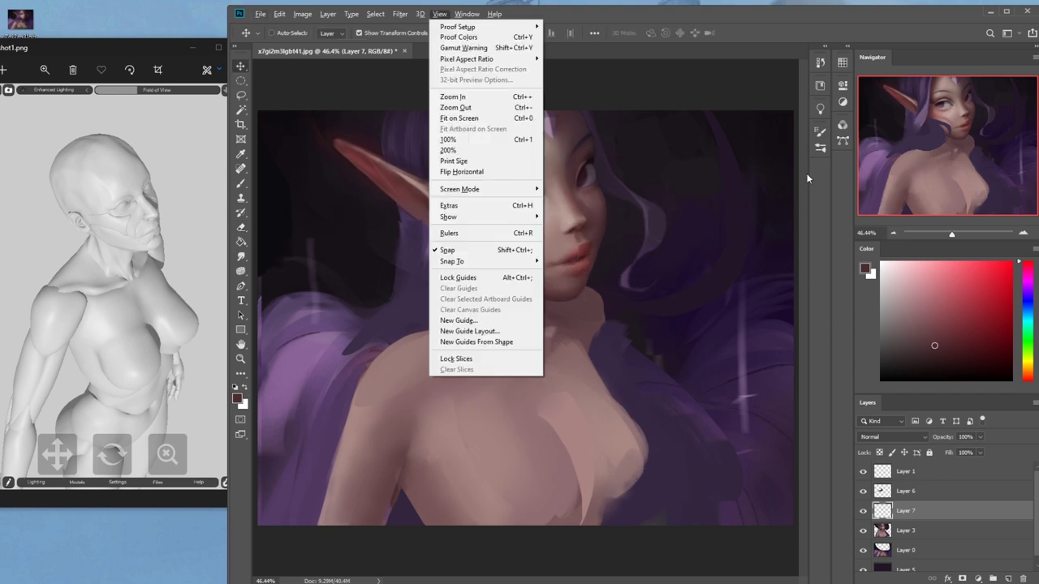
click(697, 220)
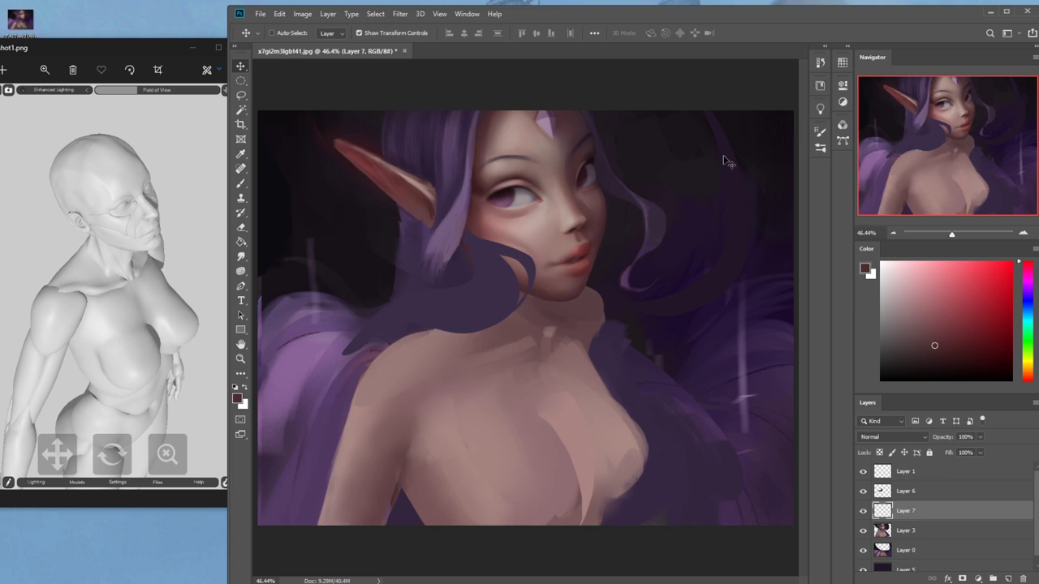
Select Layer 3, check its contents by toggling its visibility, and lasso the skin edge at the far shoulder
key(ctrl+minus)
key(ctrl+minus)
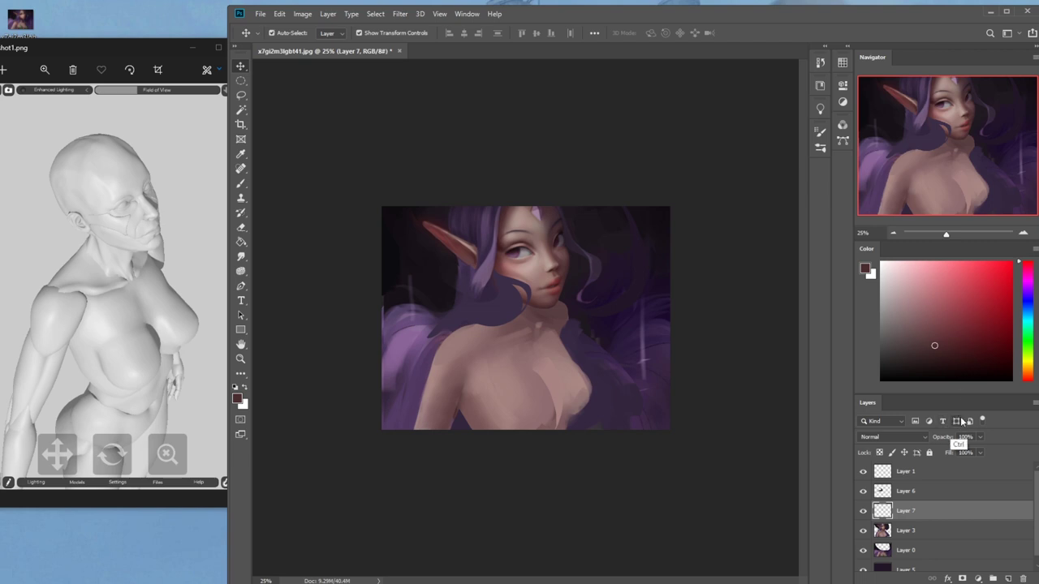
key(ctrl+minus)
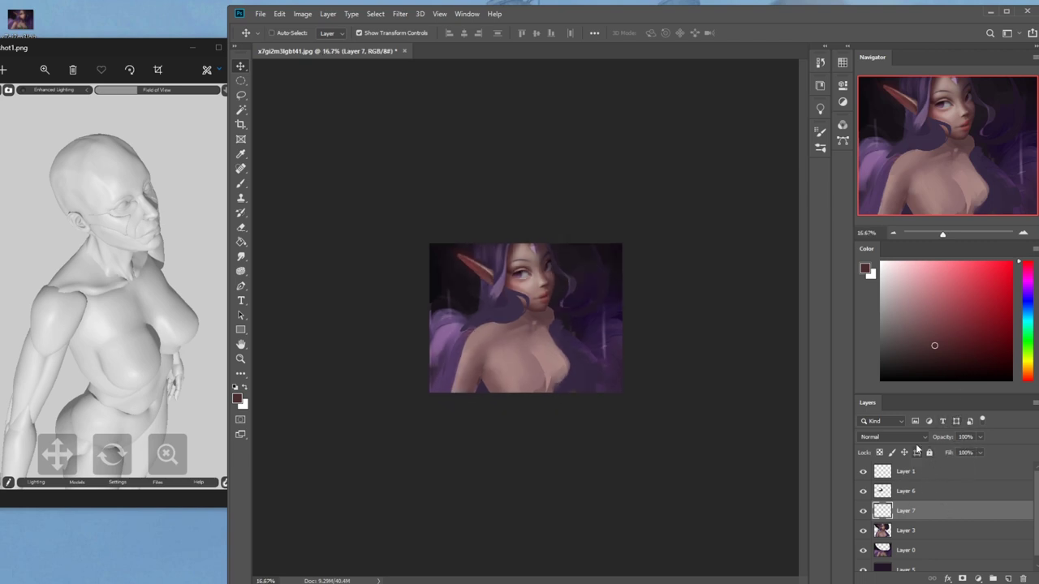
click(916, 534)
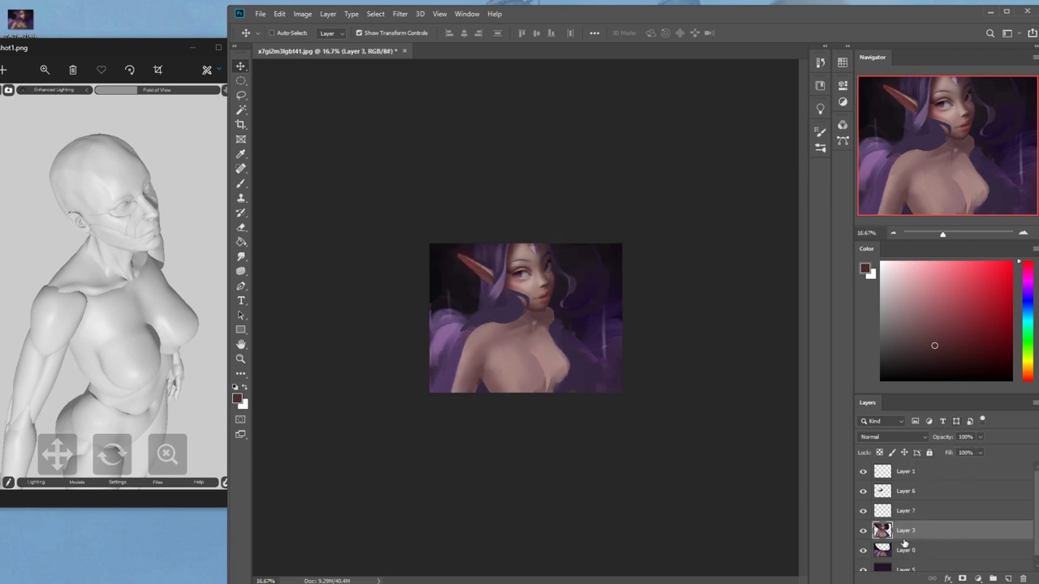
click(863, 532)
click(862, 532)
key(l)
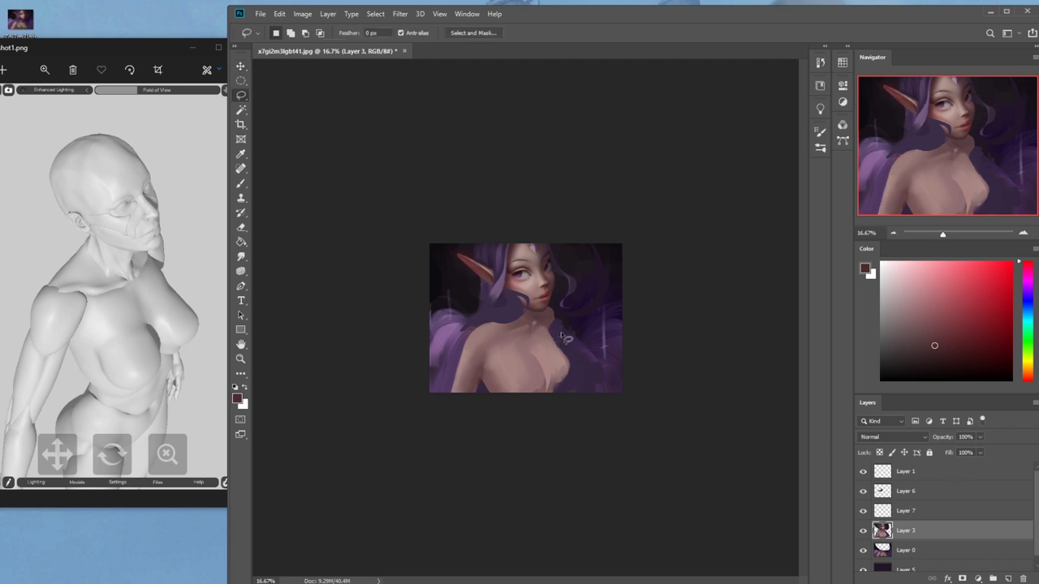
mouse_move(559, 338)
mouse_down()
mouse_move(550, 310)
mouse_move(550, 338)
mouse_move(550, 311)
mouse_move(581, 315)
mouse_move(554, 336)
mouse_move(544, 326)
mouse_move(556, 345)
mouse_move(537, 325)
mouse_up()
key(ctrl+d)
Paint the far shoulder area with a dusky reddish skin tone at 100% opacity, enlarging the brush to 1100 px
key(b)
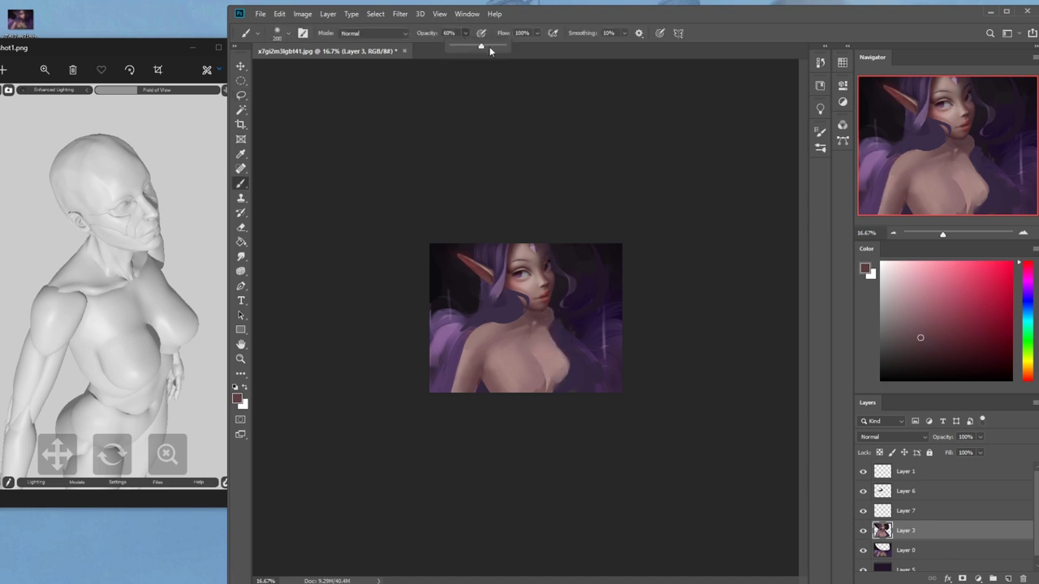
click(589, 88)
key(])
key(])
key(])
key(])
key(])
key(])
key(])
key(])
key(])
key(])
key(])
key(])
drag(557, 332, 555, 317)
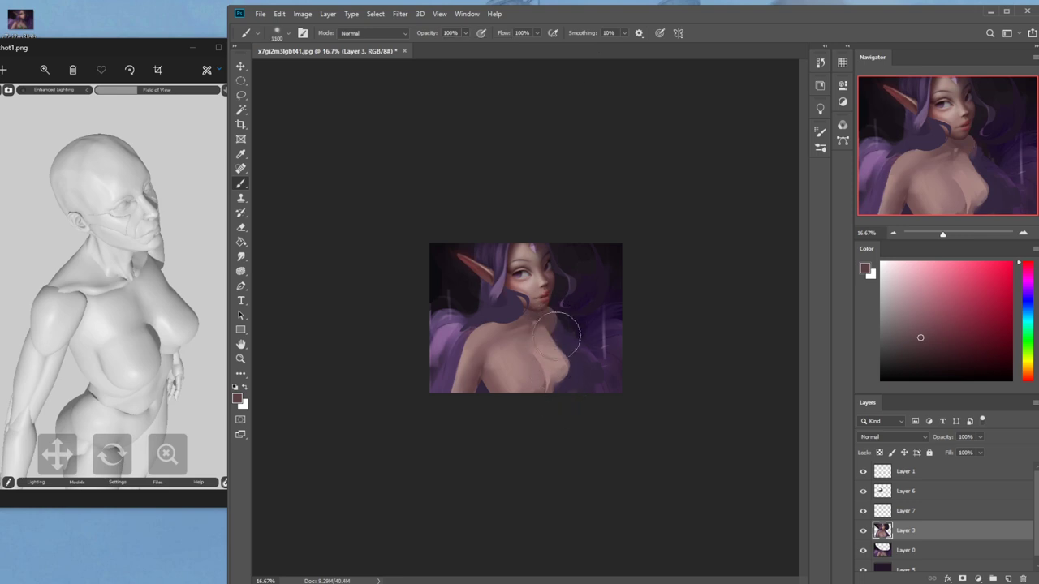
Lasso the hair edge along the far shoulder and chest and paint it with dark purple sampled from the hair
key(l)
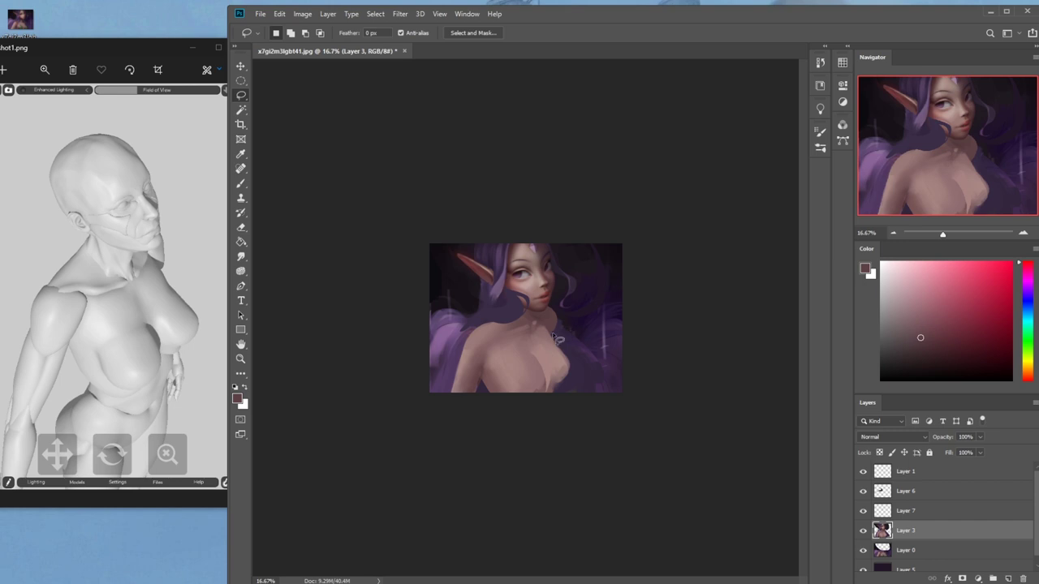
drag(583, 372, 561, 341)
drag(561, 337, 549, 330)
key(ctrl+d)
key(b)
alt+click(561, 338)
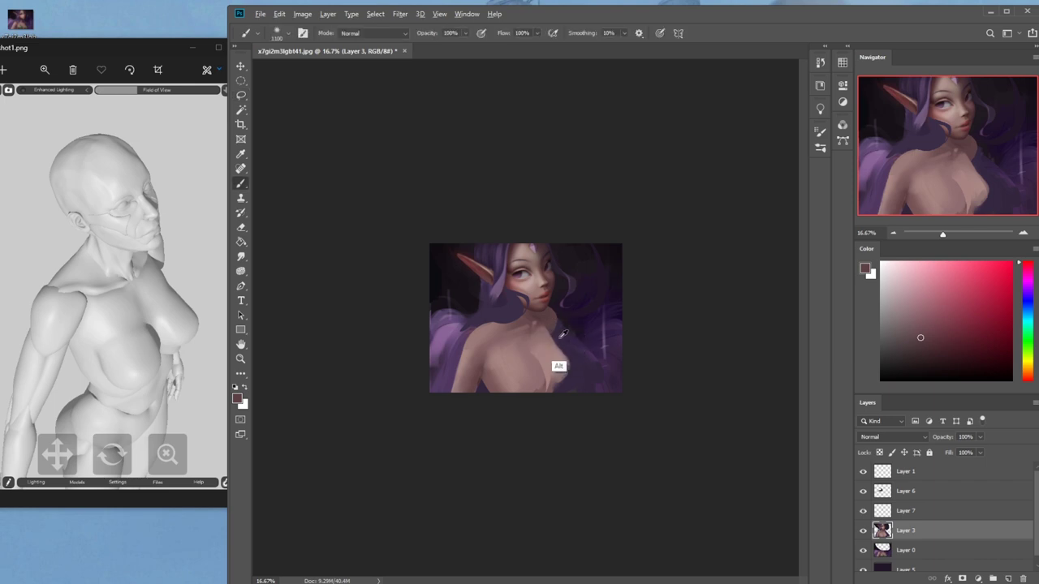
drag(576, 352, 570, 334)
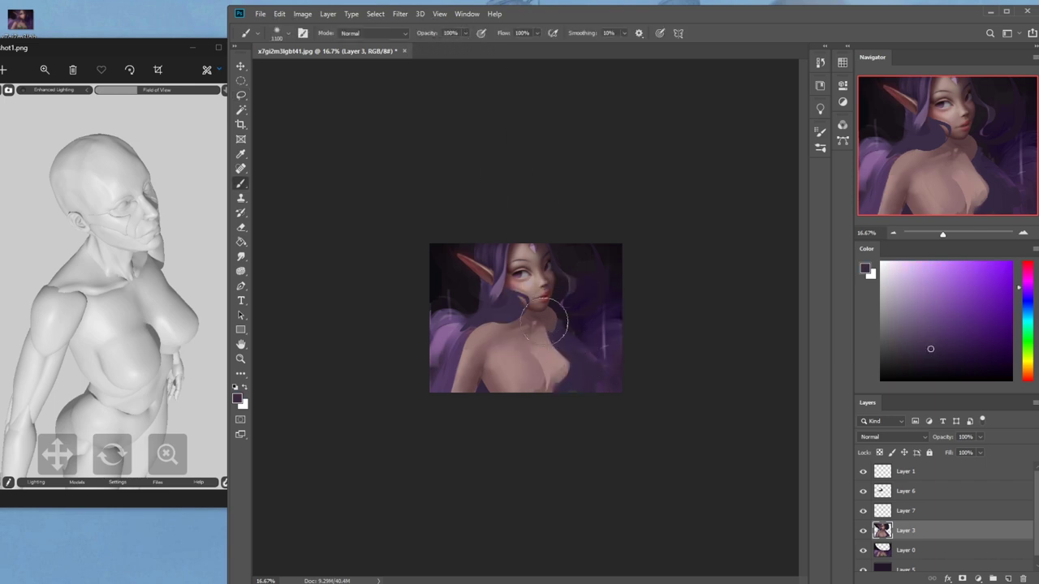
Lasso a small patch at the base of the far shoulder and repaint it with the sampled shadowed skin tone
key(l)
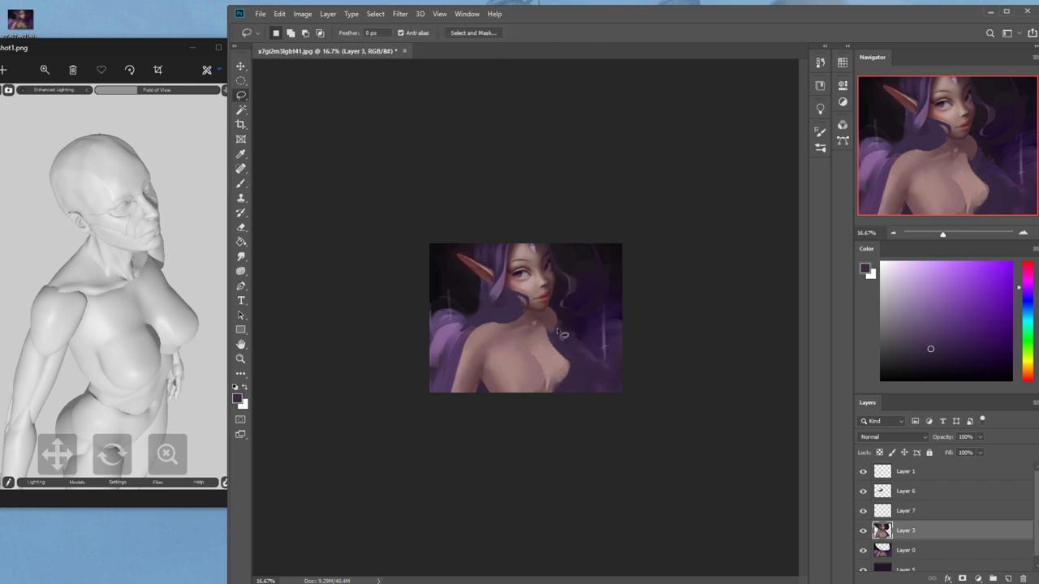
mouse_move(548, 340)
mouse_down()
mouse_move(543, 327)
mouse_move(556, 327)
mouse_move(542, 344)
mouse_move(547, 327)
mouse_move(553, 334)
mouse_up()
key(ctrl+h)
key(b)
alt+click(552, 326)
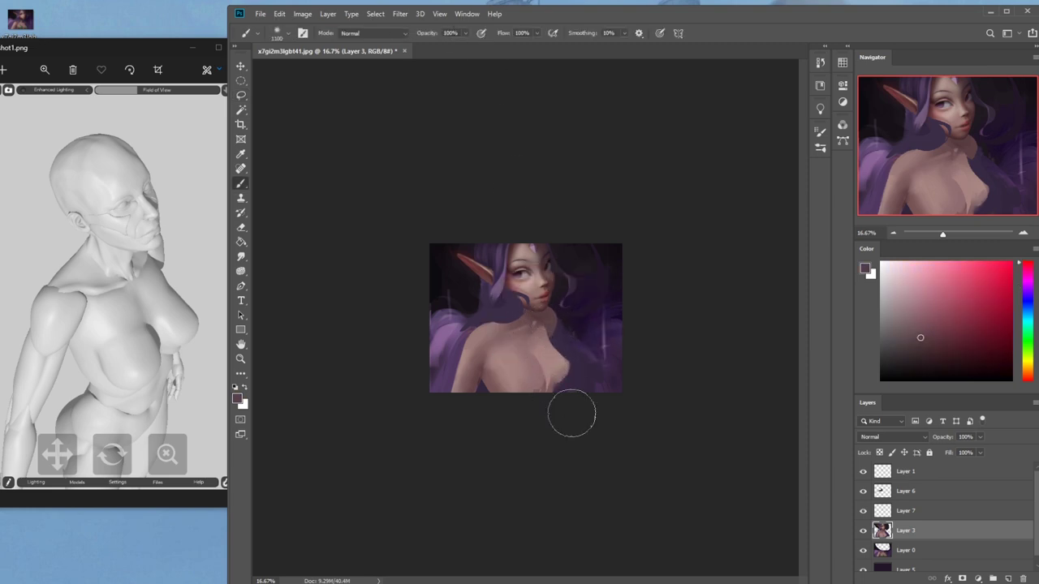
Lasso the skin from the far shoulder down the chest and repaint it with mauve and lighter pink tones sampled from the nearby skin
key(ctrl+plus)
key(l)
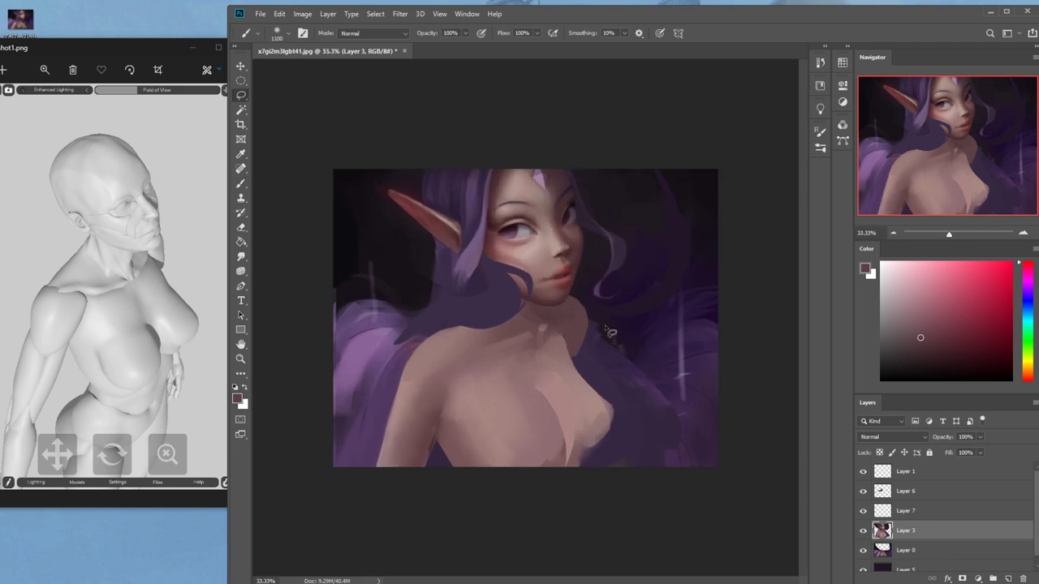
mouse_move(571, 335)
mouse_down()
mouse_move(614, 405)
mouse_move(600, 424)
mouse_move(561, 377)
mouse_move(571, 335)
mouse_up()
key(ctrl)
key(ctrl+h)
key(b)
alt+click(559, 349)
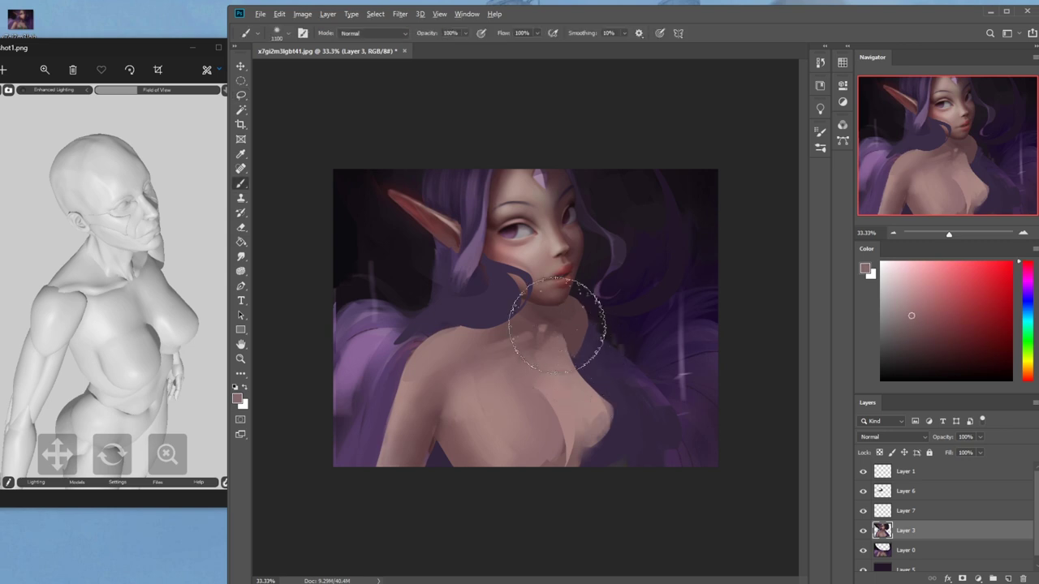
drag(571, 353, 615, 413)
alt+click(559, 427)
drag(569, 375, 603, 428)
drag(566, 380, 597, 425)
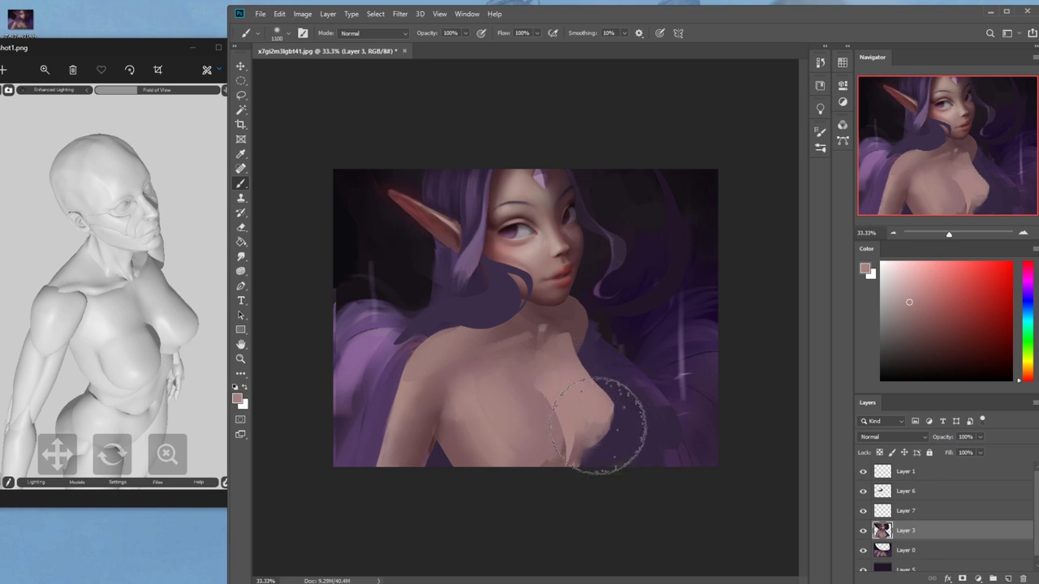
Deselect and blend the repainted chest skin with the Smudge tool at 5% strength
key(m)
right_click(610, 323)
click(629, 330)
key(r)
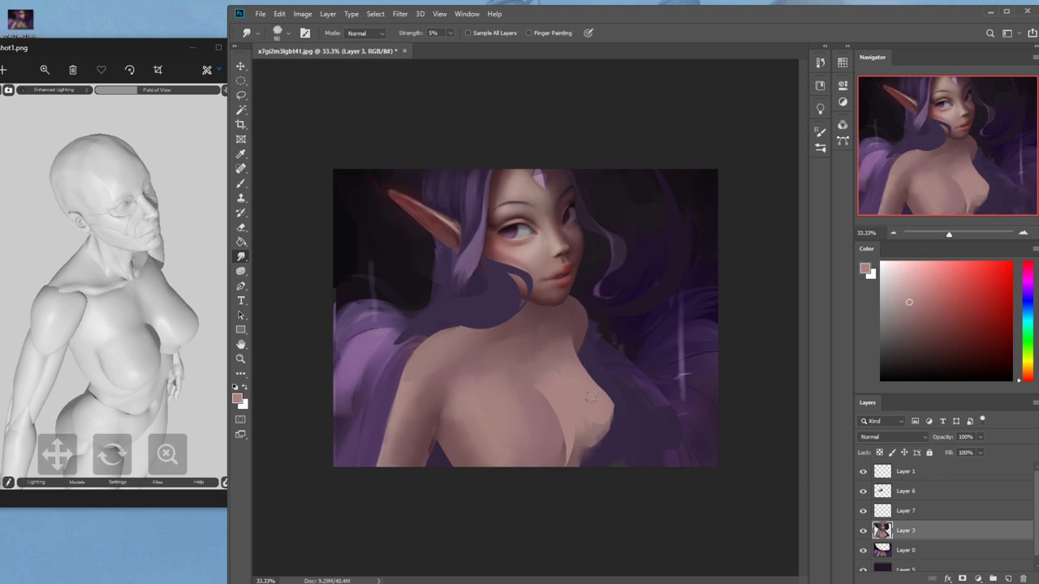
Lasso the lower contour of the far breast and paint its underside with a mauve skin tone sampled from the chest
key(l)
mouse_move(614, 409)
mouse_down()
mouse_move(605, 444)
mouse_move(583, 451)
mouse_move(578, 422)
mouse_move(614, 407)
mouse_move(574, 453)
mouse_move(599, 406)
mouse_move(649, 399)
mouse_up()
key(b)
alt+click(552, 433)
mouse_move(586, 432)
mouse_down()
mouse_move(606, 423)
mouse_move(599, 382)
mouse_up()
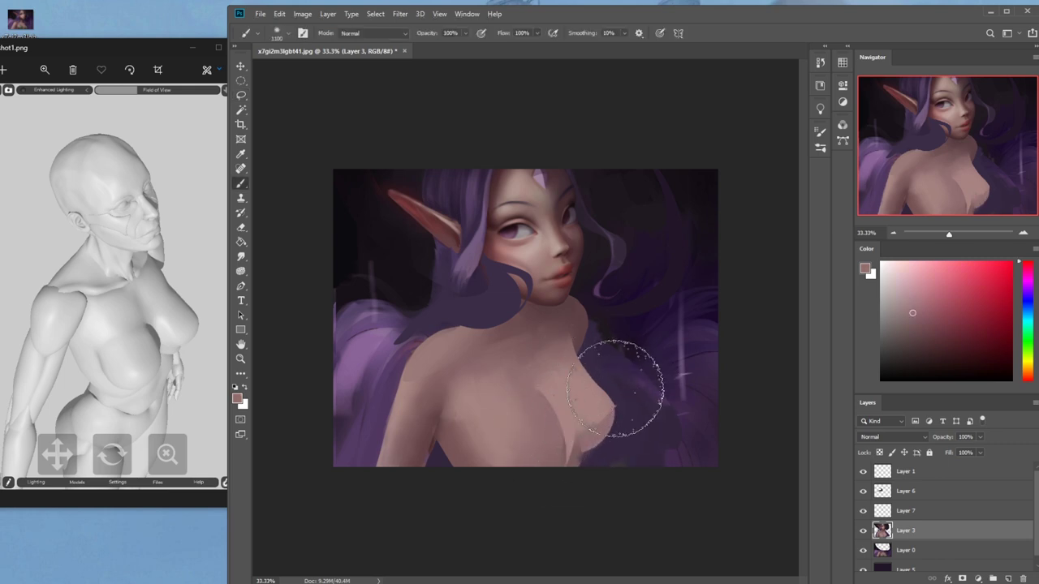
key(l)
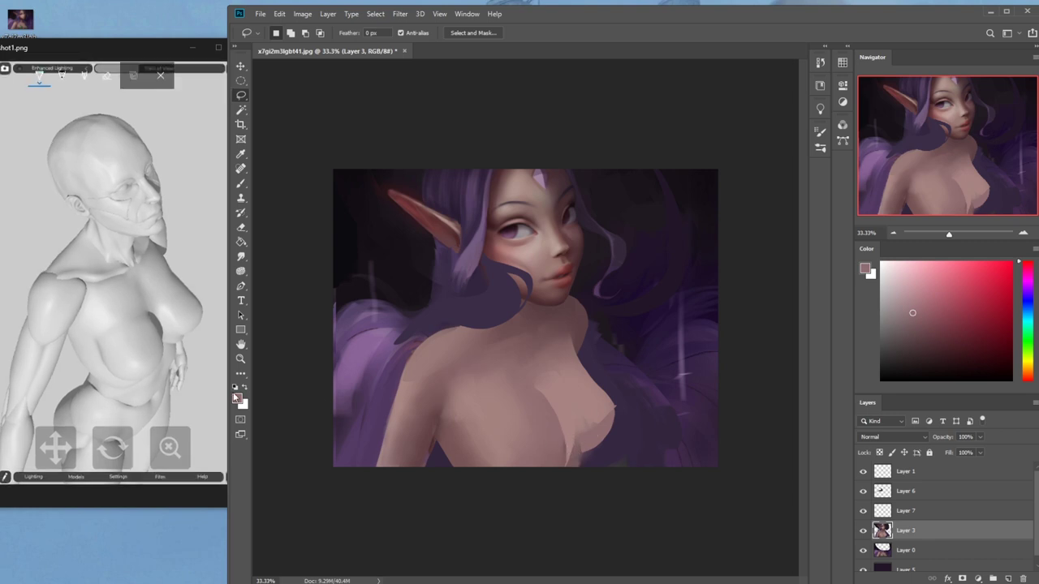
drag(229, 208, 594, 210)
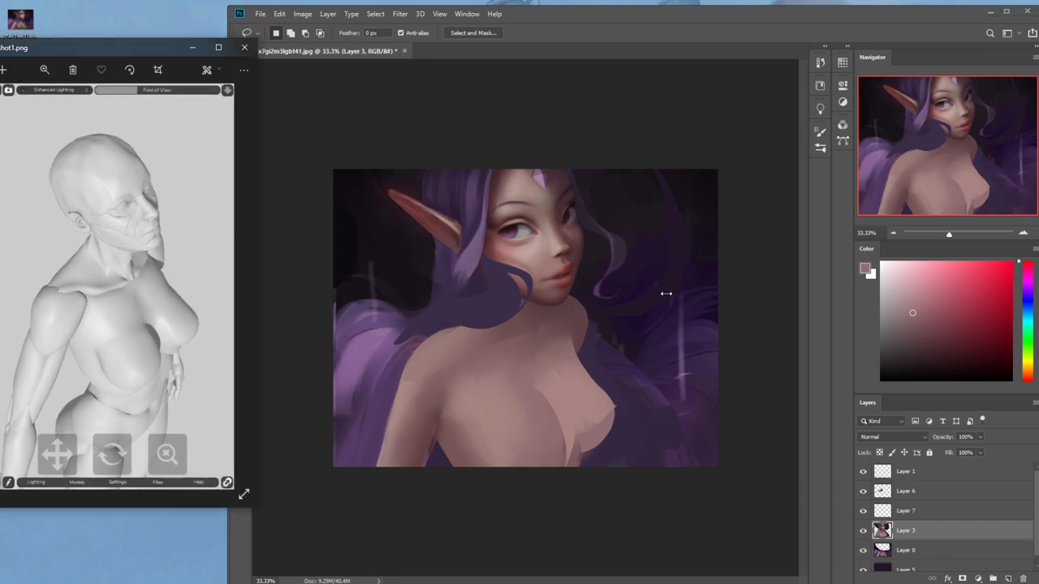
click(766, 254)
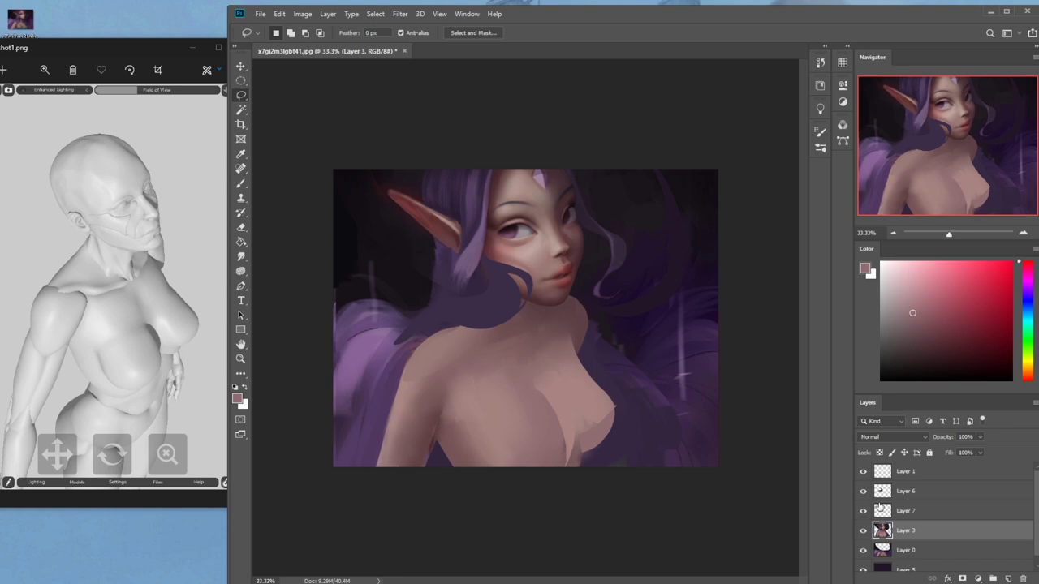
Lasso the neck area beneath the chin and add a new layer at the top of the stack
mouse_move(517, 312)
mouse_down()
mouse_move(541, 329)
mouse_move(573, 298)
mouse_move(531, 299)
mouse_move(517, 314)
mouse_up()
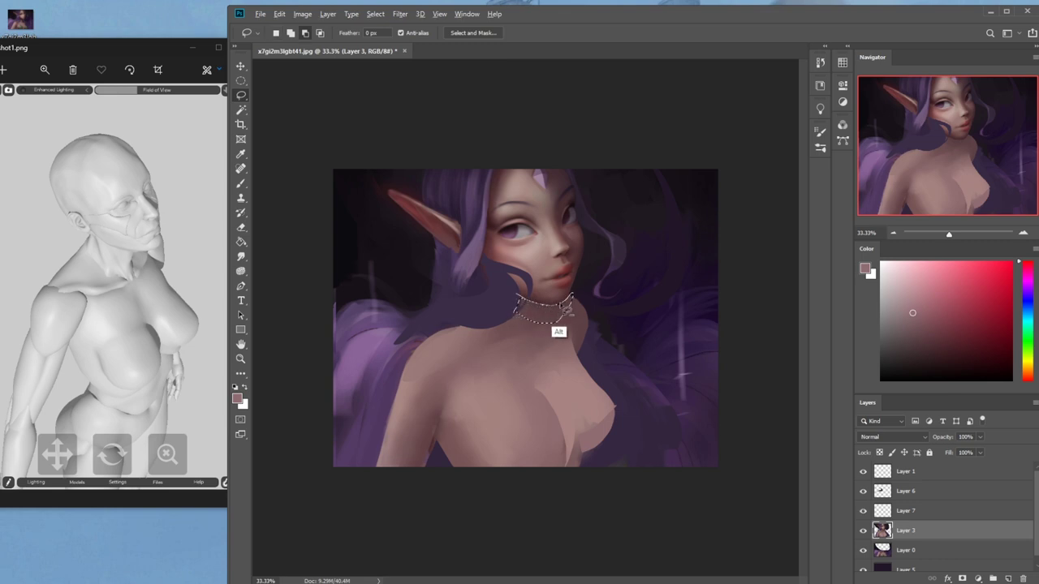
key(ctrl+minus)
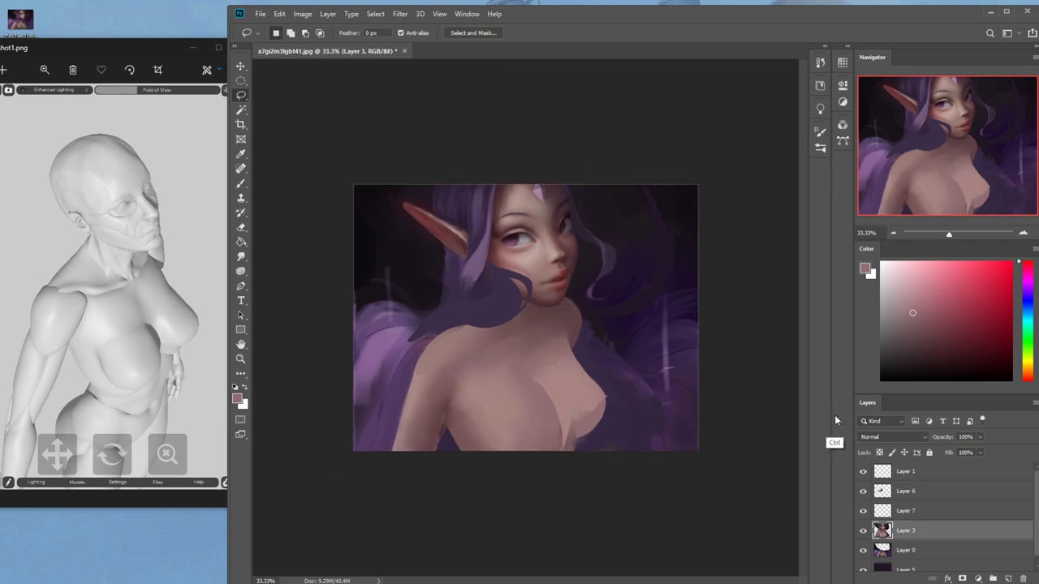
click(962, 475)
click(1008, 579)
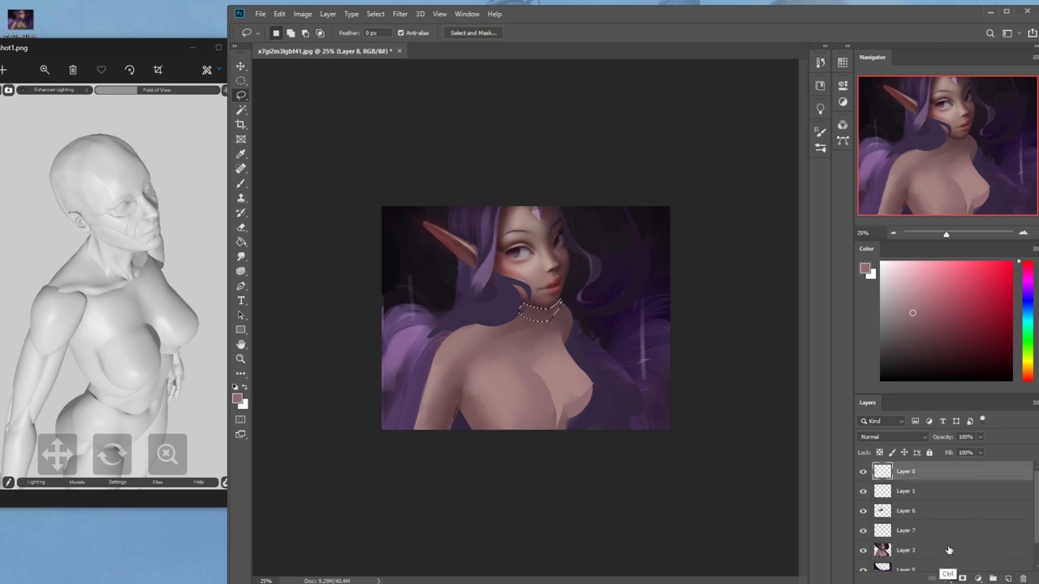
Paint a soft shadow under the chin with a sampled dark tone at 24% opacity and a 400 px brush, and deselect
key(b)
key(ctrl+d)
alt+click(573, 294)
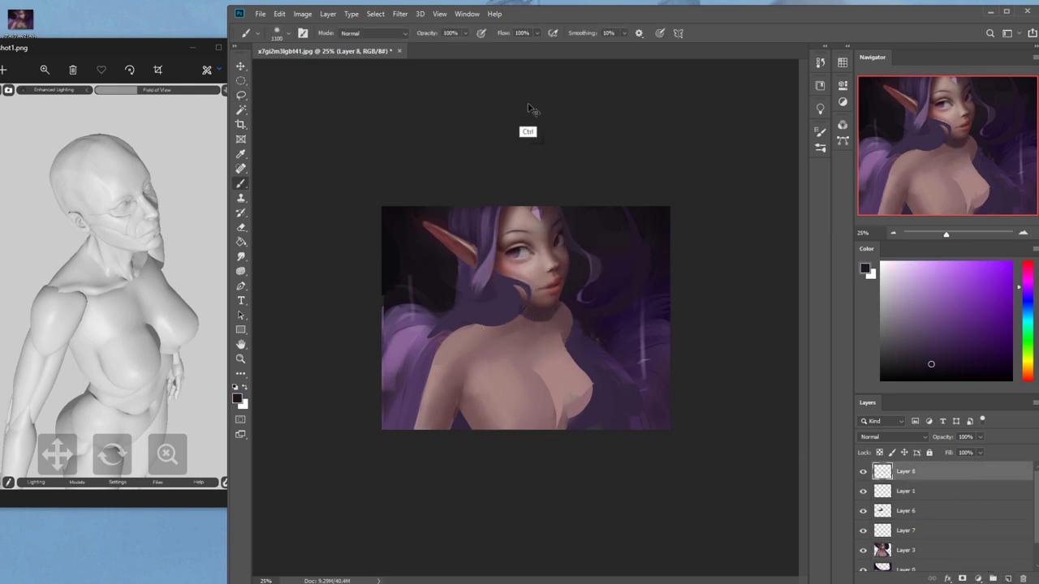
drag(465, 33, 424, 47)
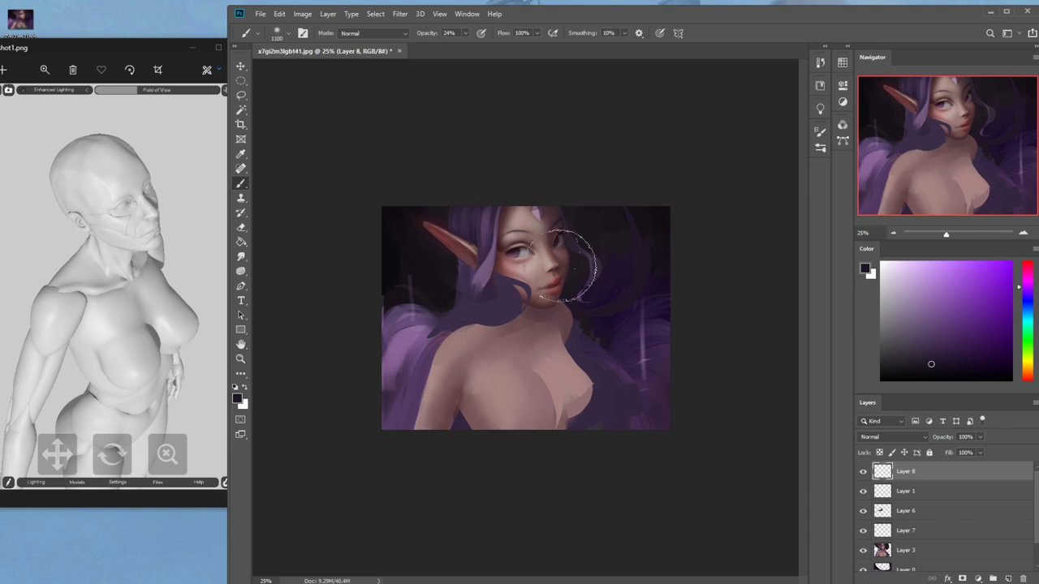
key(bracketleft)
key(bracketleft)
key(bracketleft)
key(bracketleft)
key(bracketleft)
key(bracketleft)
key(bracketleft)
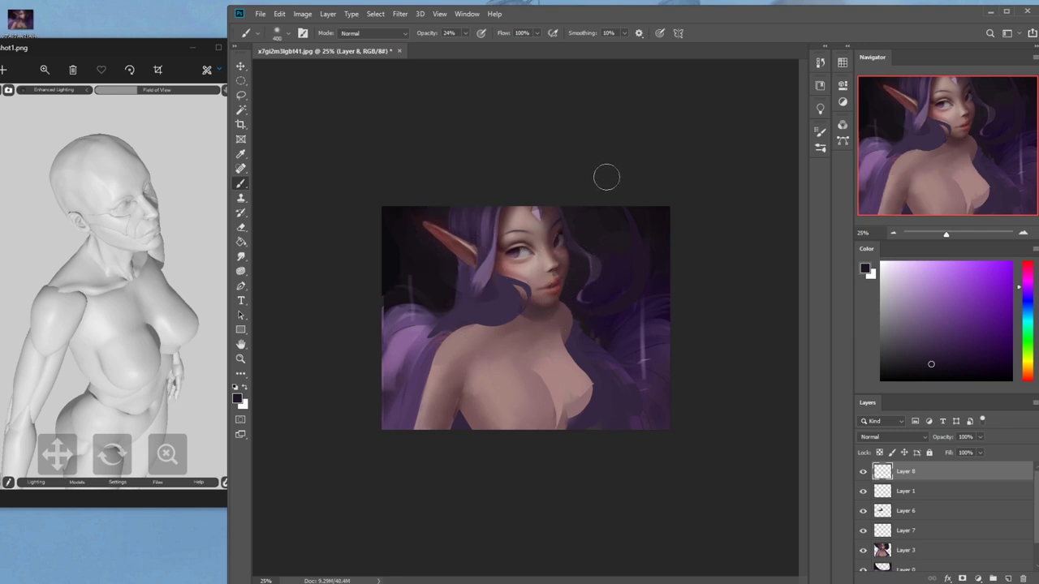
click(240, 257)
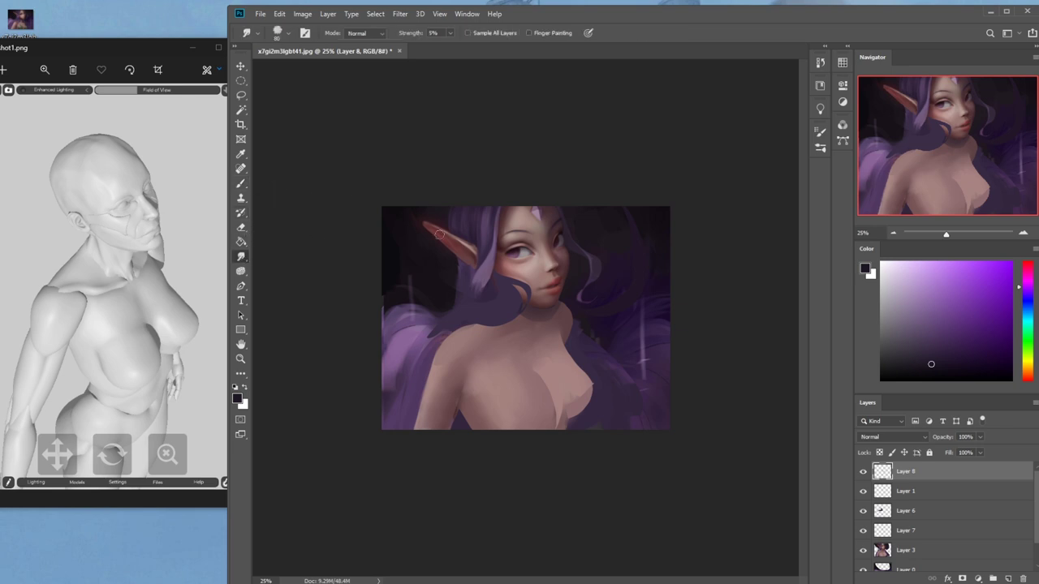
key(m)
right_click(553, 300)
click(574, 310)
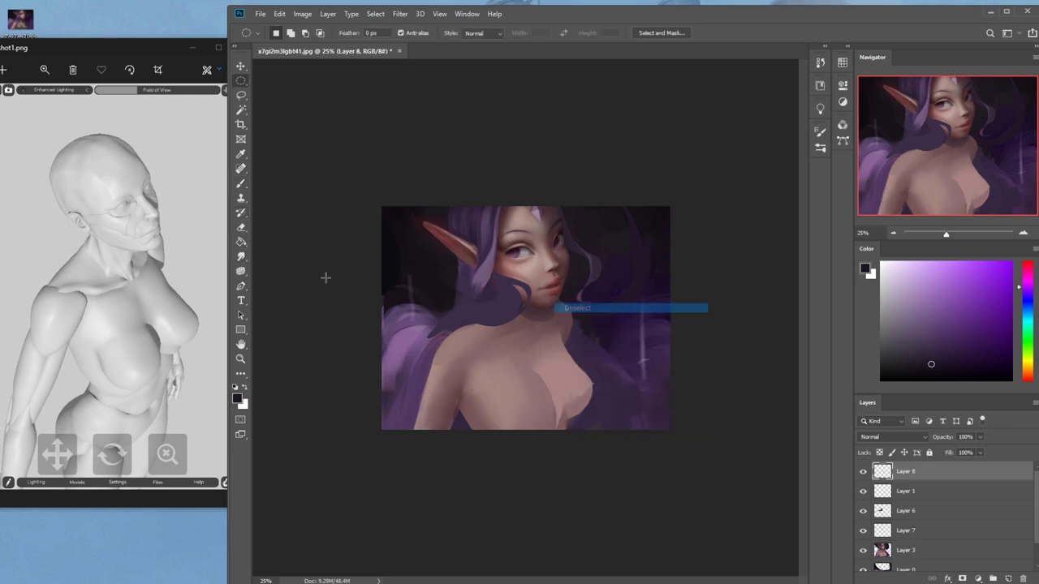
Move the neck shadow layer below Layer 6
click(241, 257)
drag(946, 475, 944, 521)
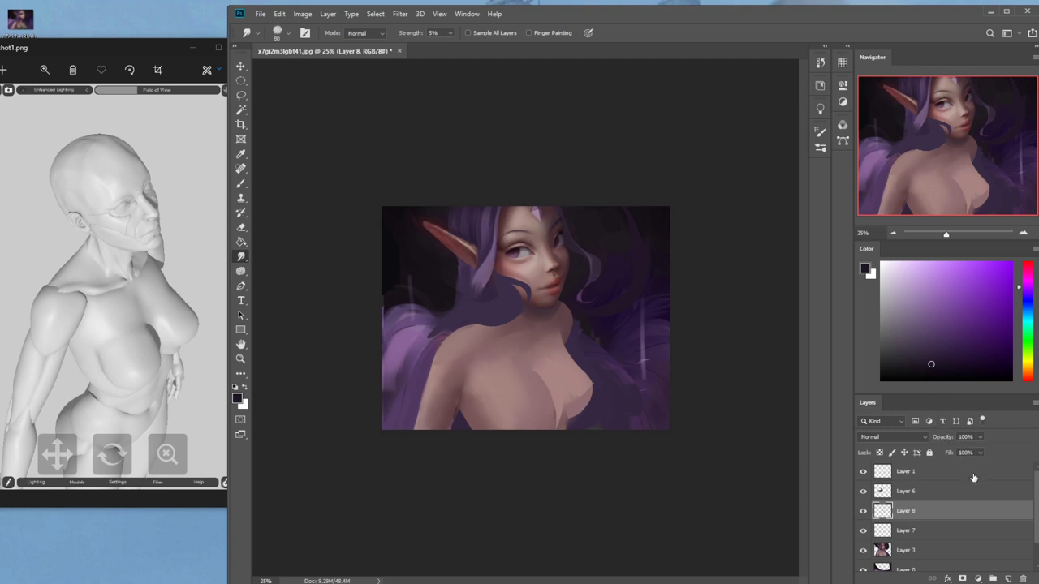
click(938, 492)
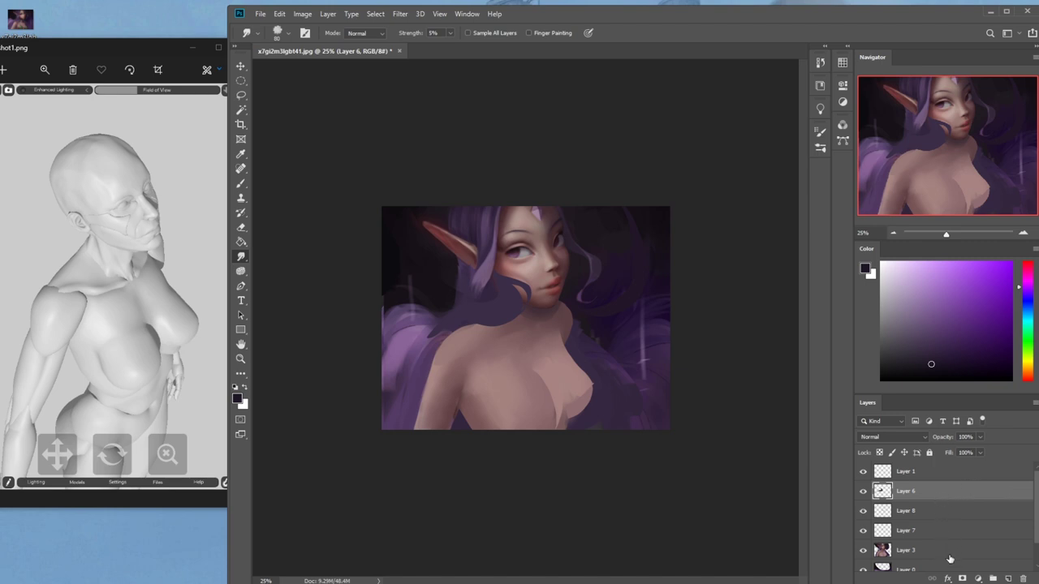
click(948, 553)
click(941, 491)
Add a new top layer, lasso a curved shape beneath the ear and paint it with the sampled near-black background tone at 100% opacity
click(942, 474)
click(1008, 578)
key(l)
mouse_move(426, 244)
mouse_down()
mouse_move(461, 264)
mouse_move(462, 284)
mouse_move(390, 296)
mouse_move(422, 247)
mouse_move(459, 260)
mouse_up()
key(ctrl+h)
key(b)
alt+click(453, 266)
key(bracketright)
key(bracketright)
key(bracketright)
key(bracketright)
key(bracketright)
key(bracketright)
key(bracketright)
key(bracketright)
key(bracketright)
mouse_move(452, 254)
mouse_down()
mouse_move(365, 251)
mouse_move(395, 287)
mouse_move(379, 259)
mouse_up()
key(0)
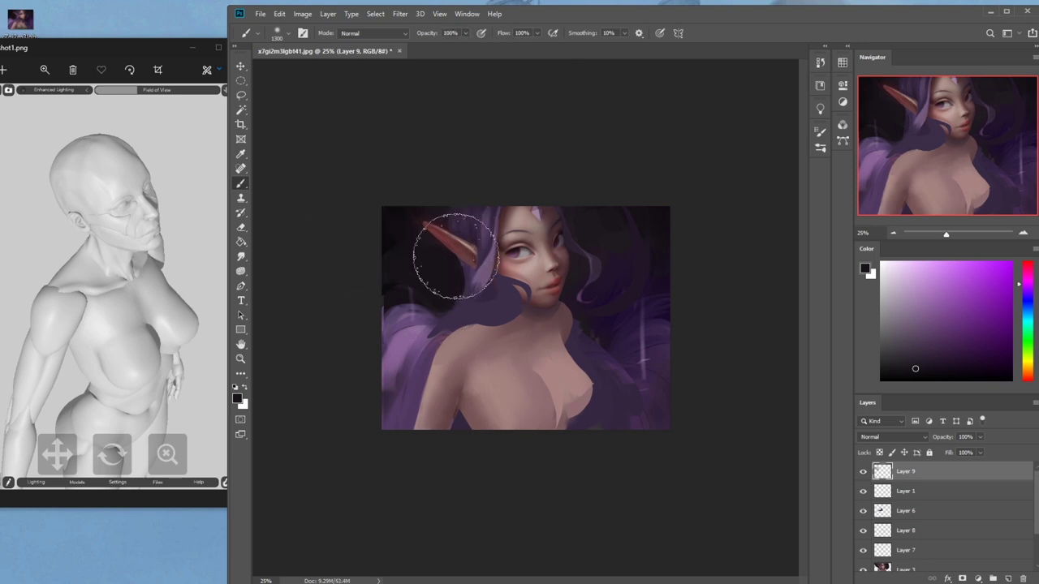
Invert the selection and paint sampled dark purple hair along the outside of the dark curved shape with an 800 px brush
key(m)
right_click(461, 294)
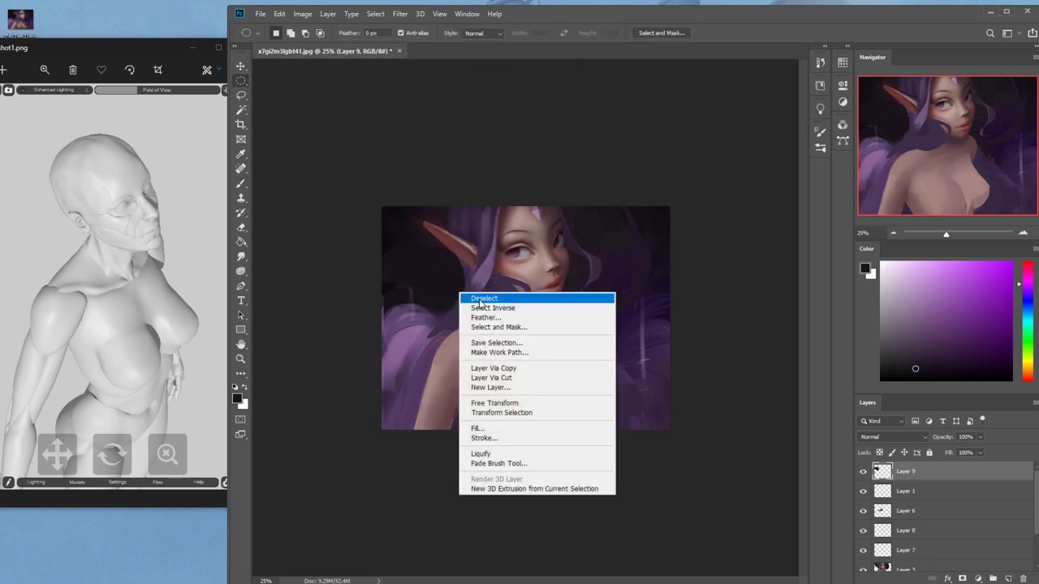
click(487, 308)
key(b)
key([)
key([)
key([)
key([)
drag(463, 305, 333, 292)
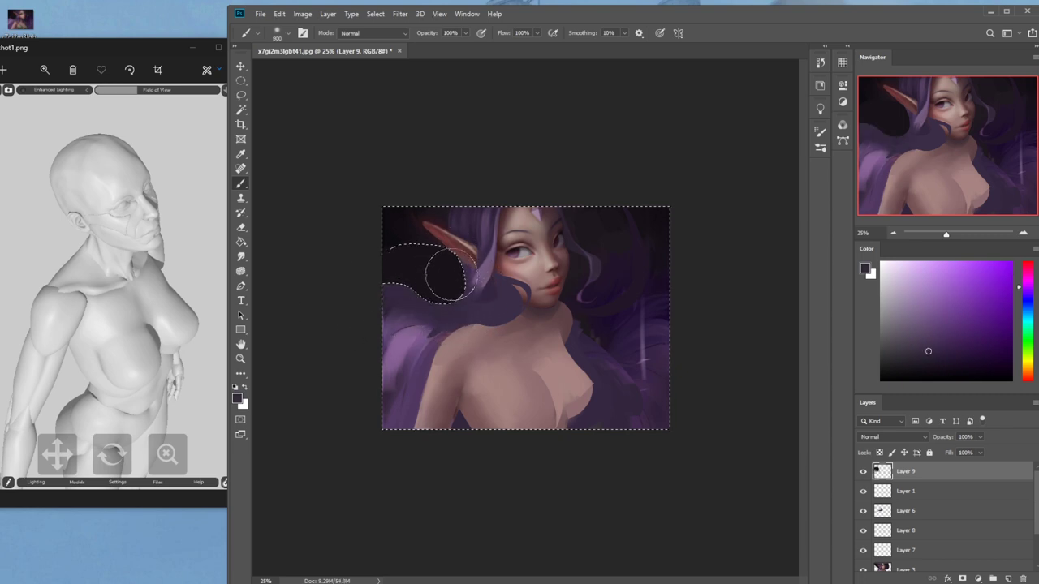
key(ctrl+z)
drag(463, 297, 318, 321)
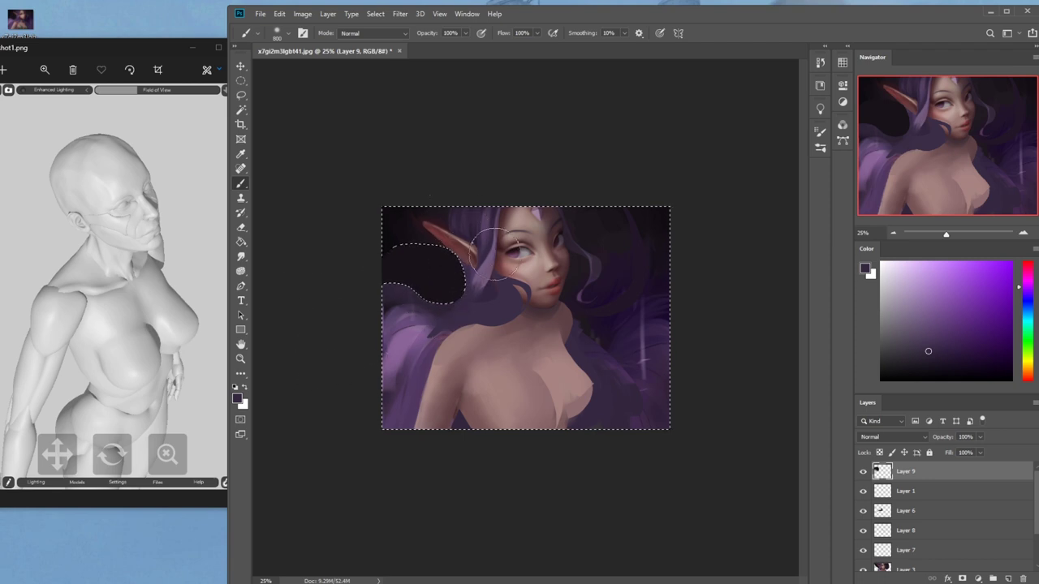
Lasso a curved strand behind the ear, paint it with sampled dark purple and near-black tones, and deselect
key(l)
mouse_move(464, 297)
mouse_down()
mouse_move(402, 265)
mouse_move(330, 274)
mouse_move(350, 252)
mouse_move(411, 260)
mouse_move(474, 290)
mouse_move(453, 301)
mouse_move(352, 266)
mouse_move(394, 268)
mouse_move(475, 290)
mouse_up()
key(ctrl+d)
key(ctrl+d)
key(b)
alt+click(459, 308)
drag(356, 260, 424, 289)
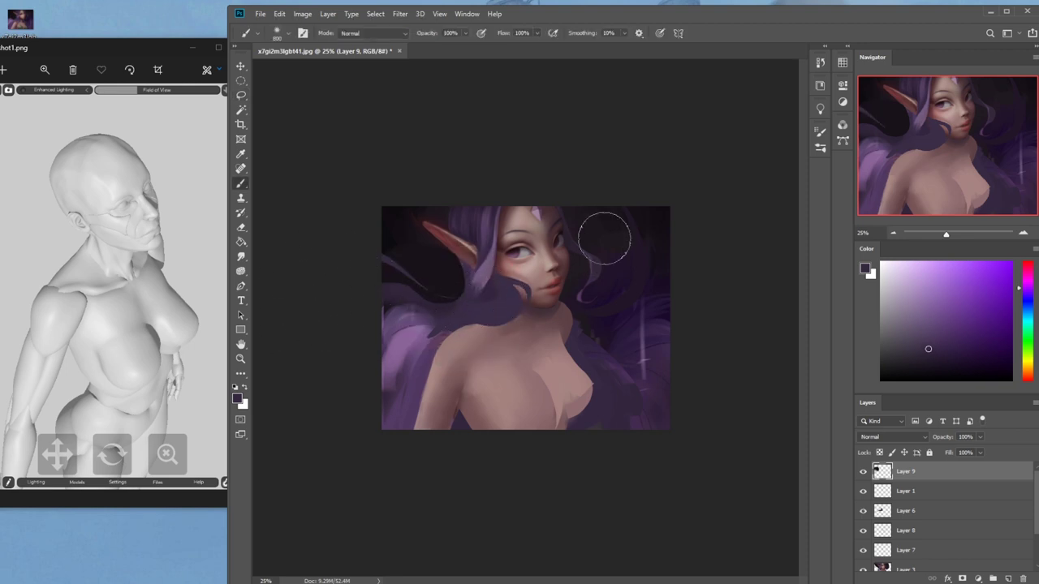
alt+click(408, 255)
drag(403, 259, 477, 290)
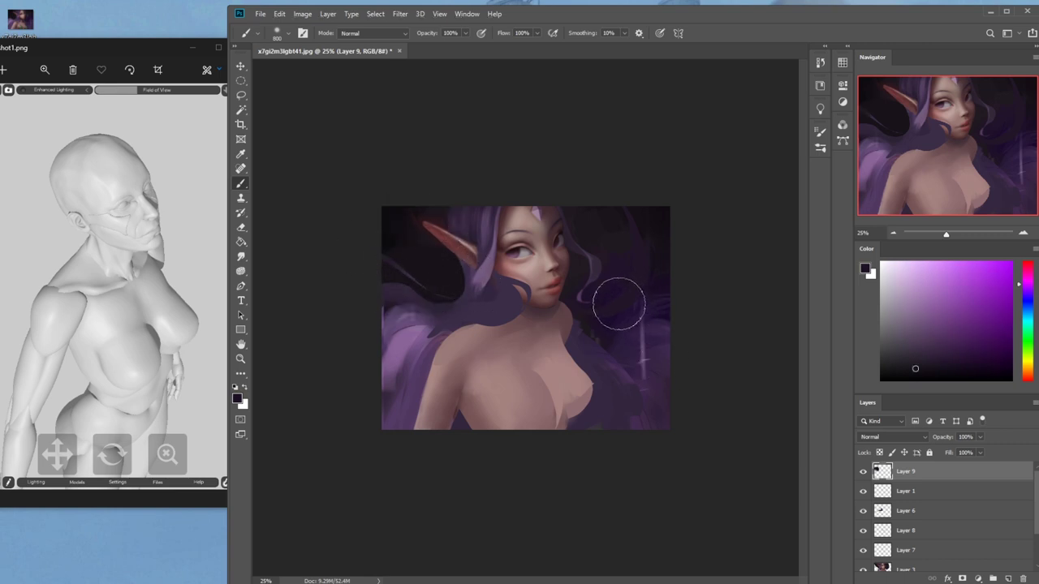
key(m)
right_click(643, 314)
click(481, 380)
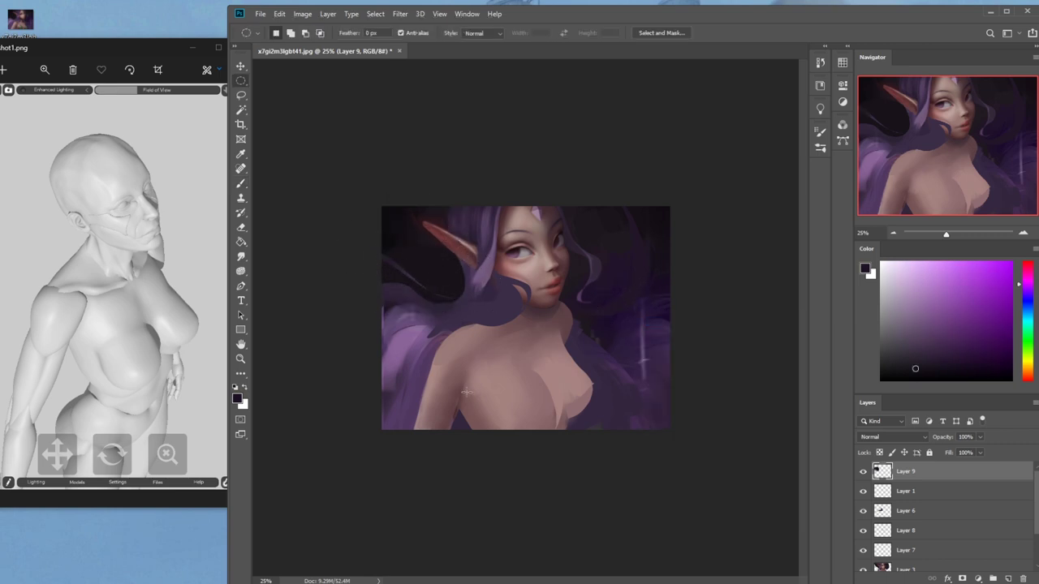
Flatten all layers of the painting into a single background
click(240, 257)
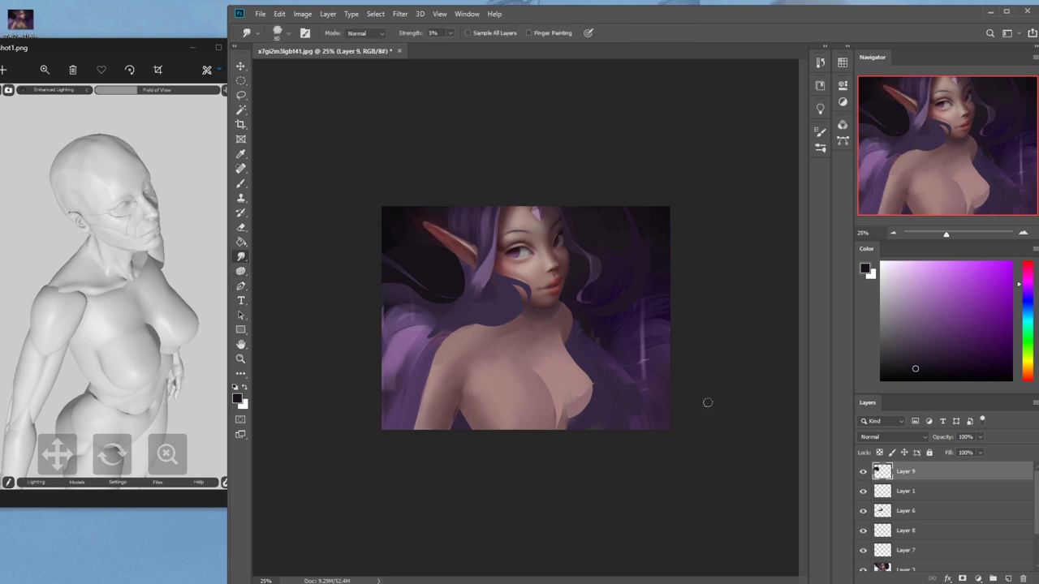
right_click(926, 471)
click(981, 343)
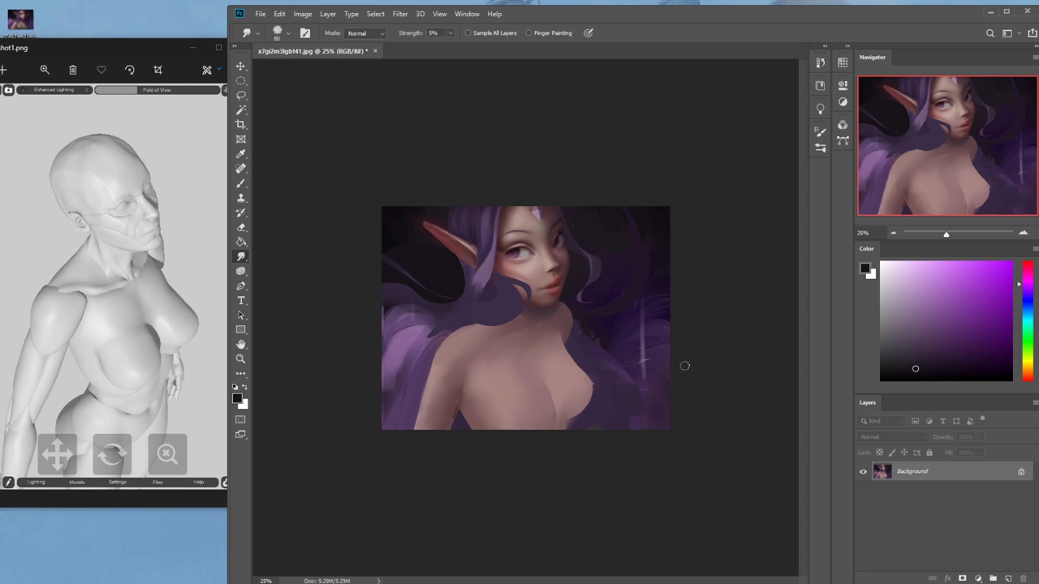
Lasso the shoulders and chest, copy them to a new layer and move the copy slightly downward
key(l)
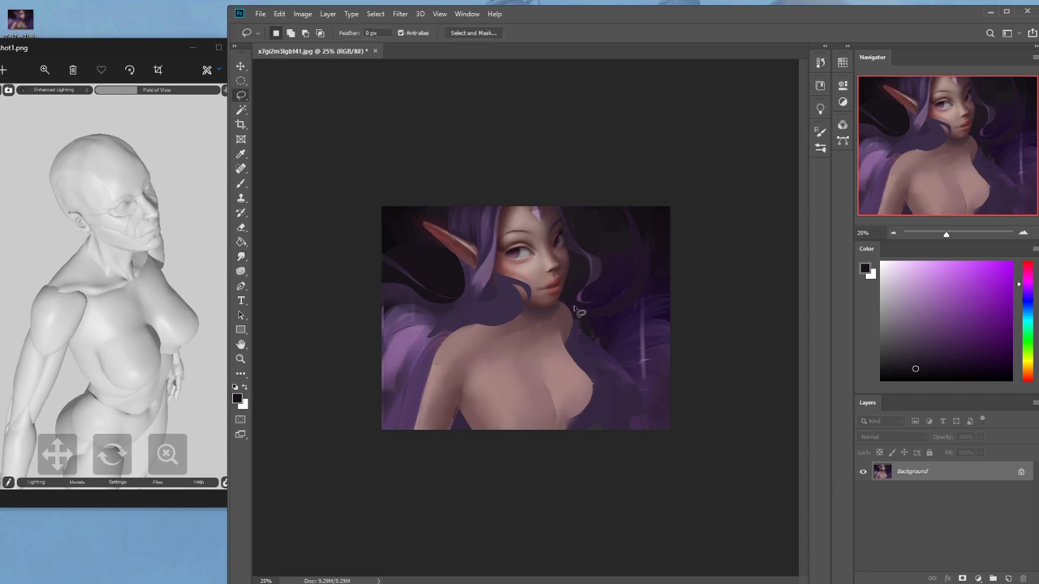
mouse_move(579, 313)
mouse_down()
mouse_move(585, 319)
mouse_move(481, 333)
mouse_move(499, 487)
mouse_move(580, 315)
mouse_up()
key(ctrl+j)
key(v)
drag(581, 409, 581, 419)
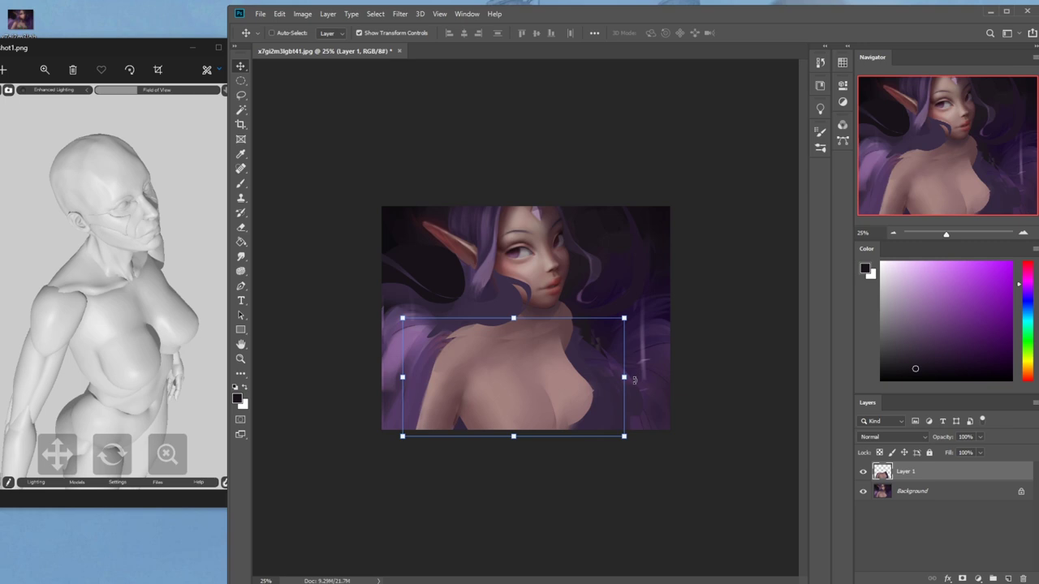
Erase the hard edges of the moved torso copy with the 80 px dry-oil brush
key(e)
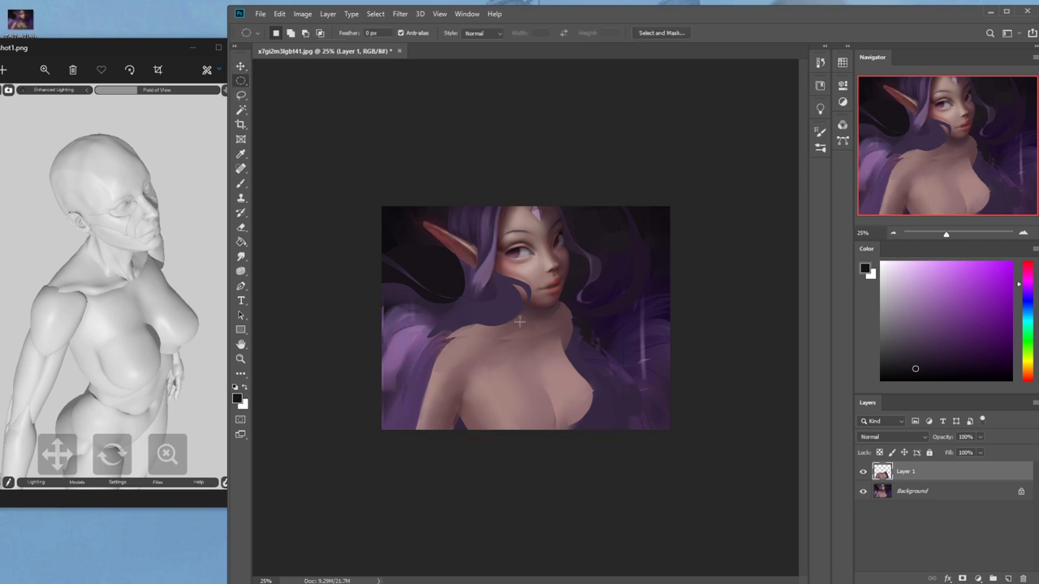
right_click(532, 313)
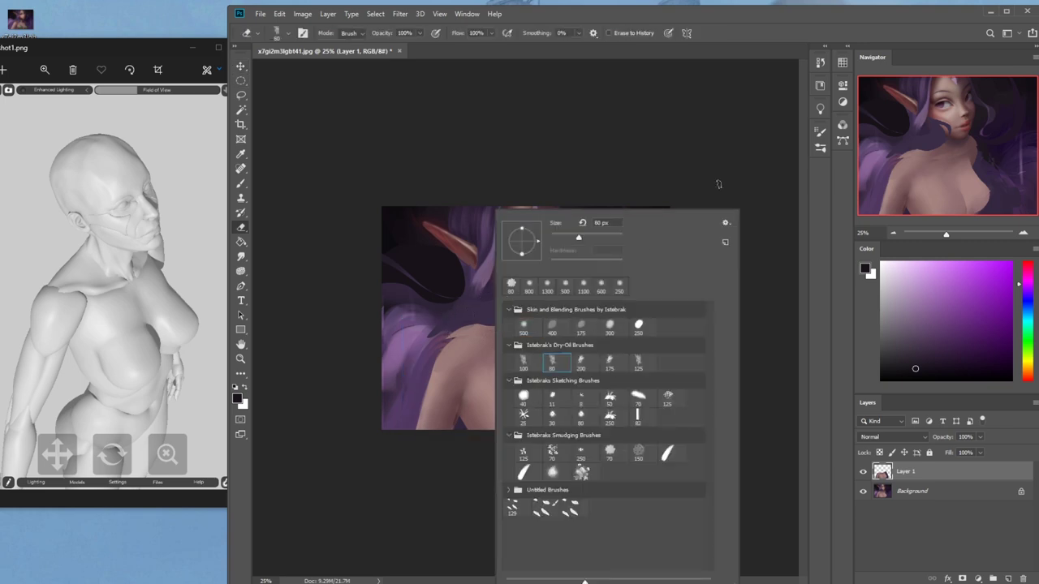
double_click(553, 364)
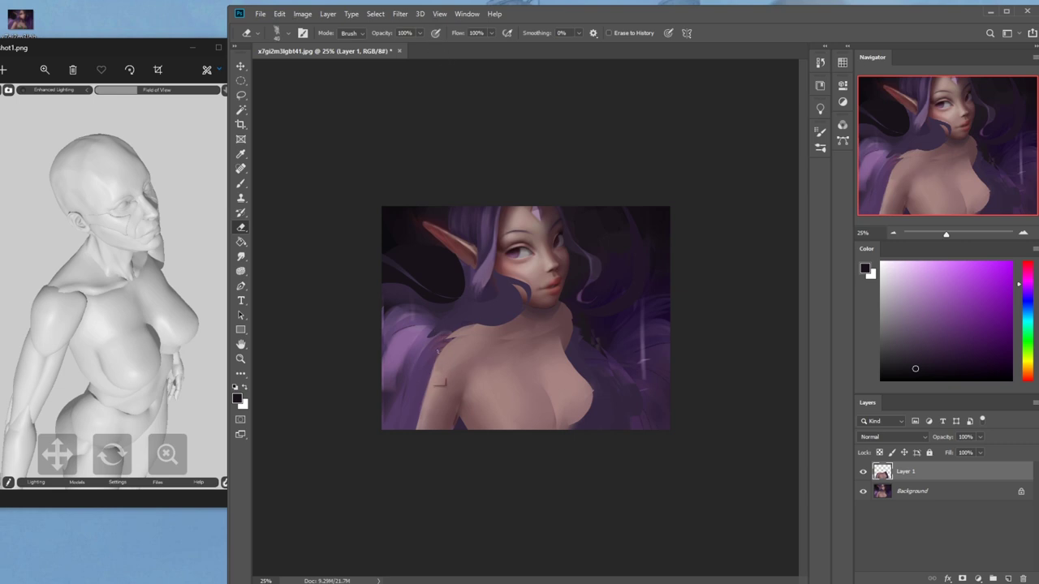
Paint over the near shoulder's outer edge with the 80 px dry-oil brush, using purple tones sampled from the surrounding hair
key(b)
right_click(459, 258)
double_click(521, 364)
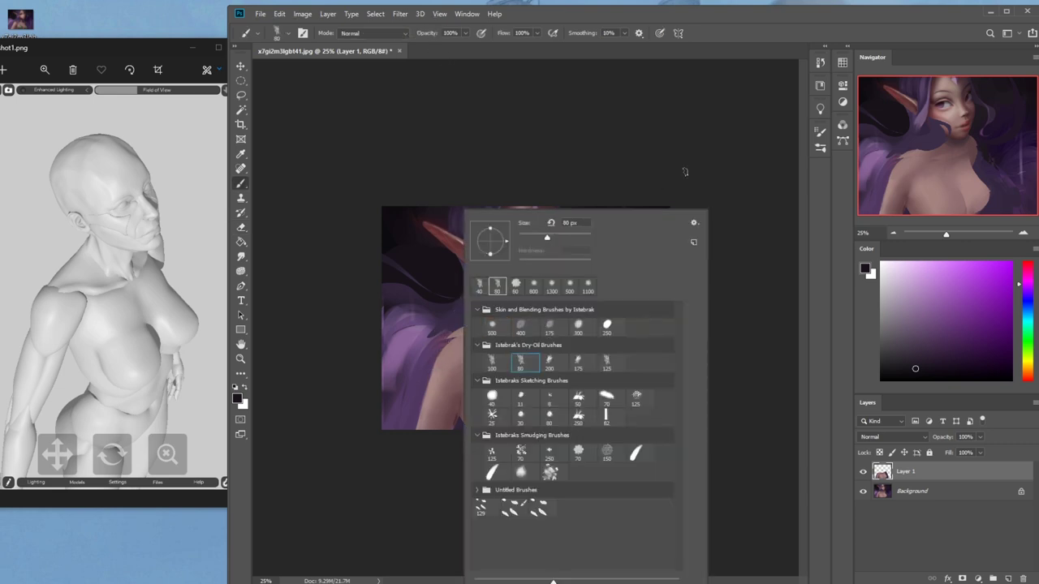
alt+click(432, 342)
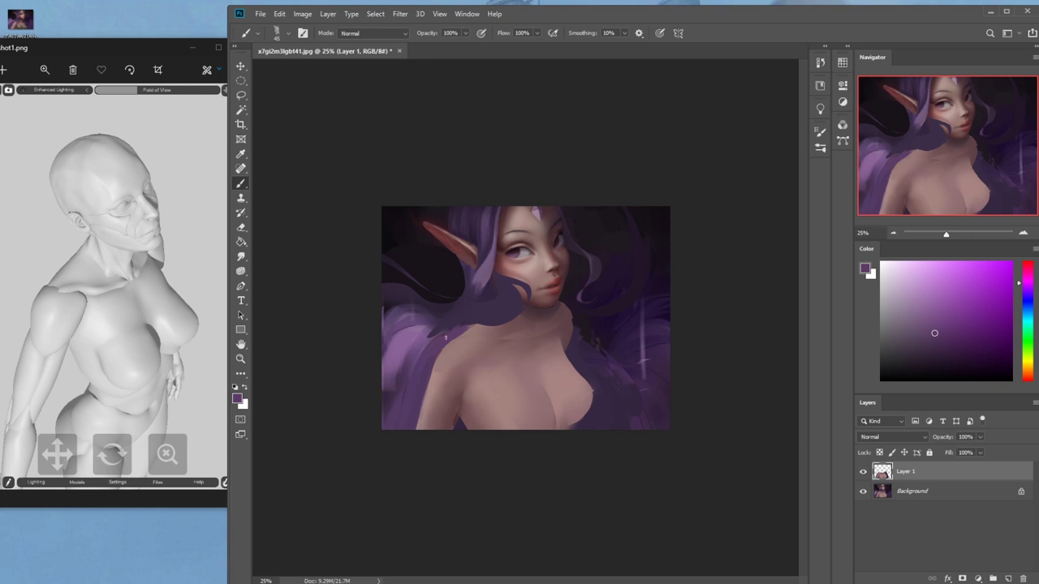
alt+click(497, 349)
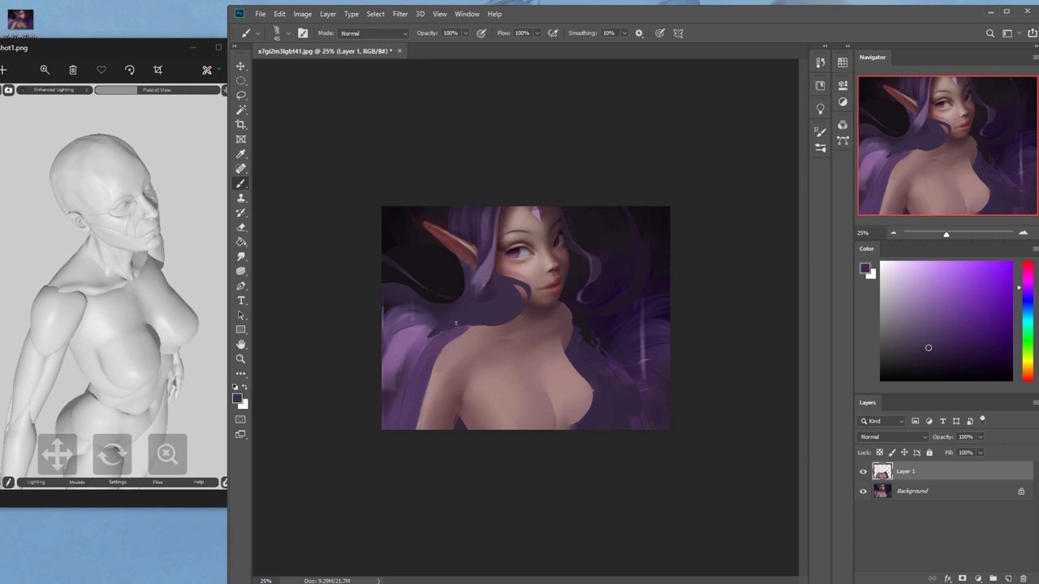
alt+click(478, 324)
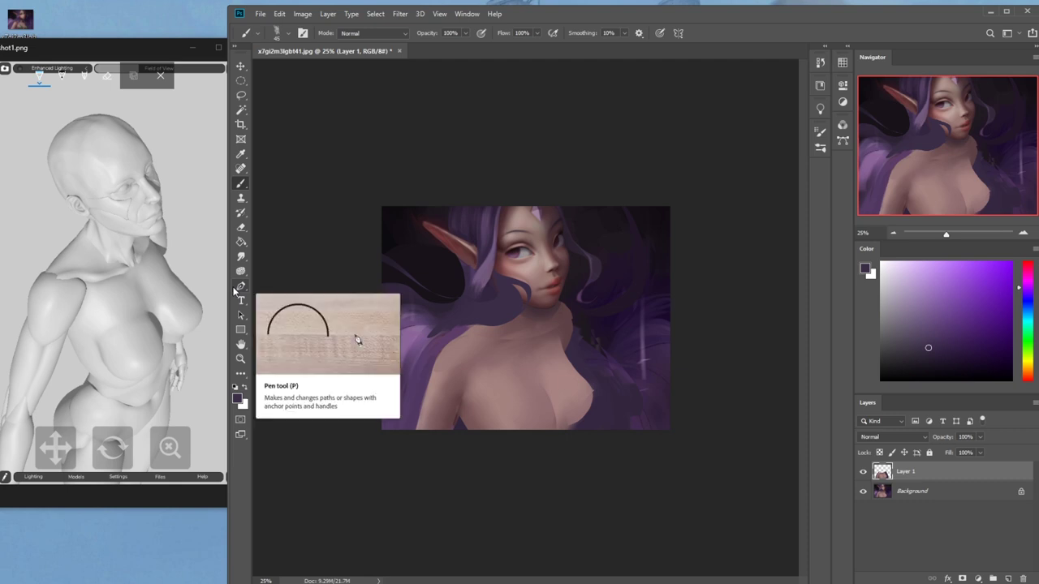
alt+click(486, 311)
drag(467, 328, 434, 349)
key(ctrl+z)
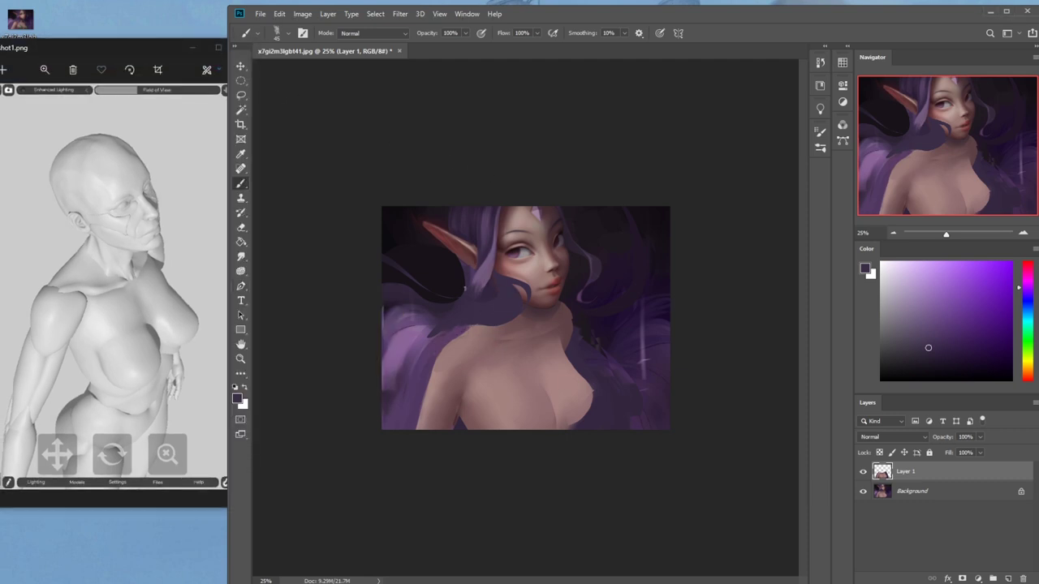
mouse_move(471, 327)
mouse_down()
mouse_move(428, 350)
mouse_move(393, 411)
mouse_up()
key(ctrl+z)
key(ctrl+z)
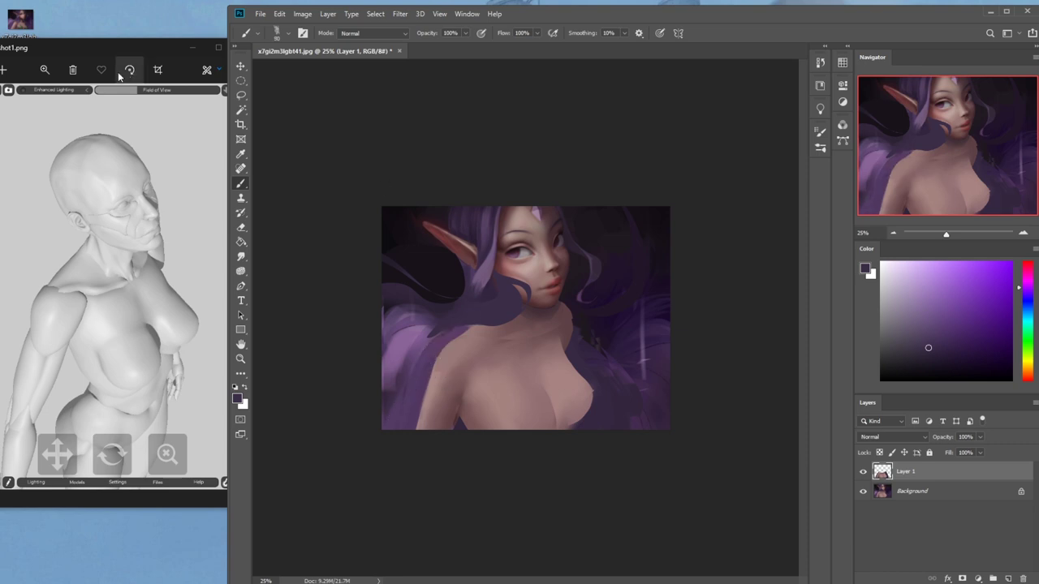
click(130, 165)
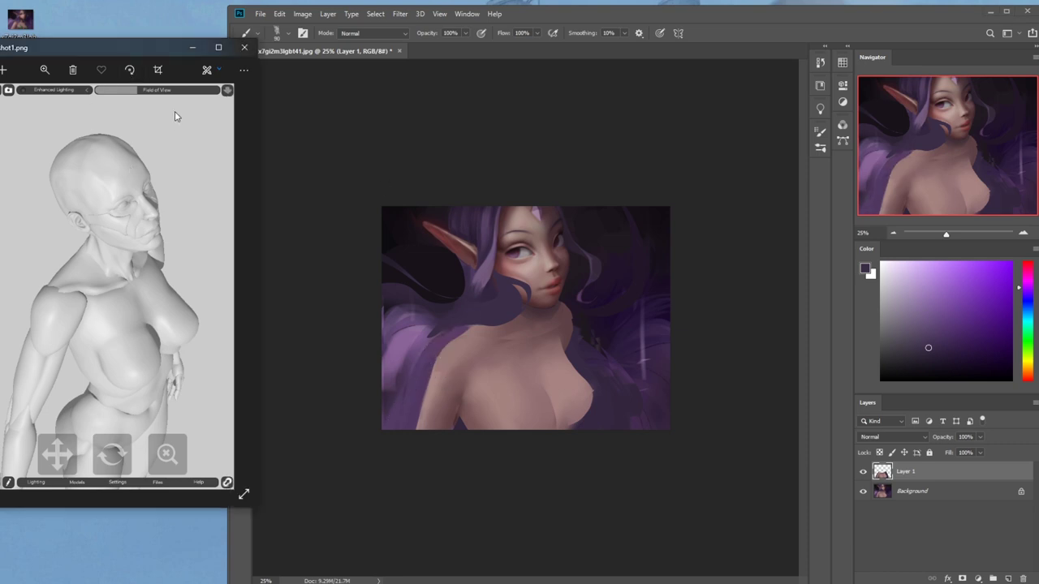
click(315, 128)
drag(560, 361, 466, 404)
key(ctrl+z)
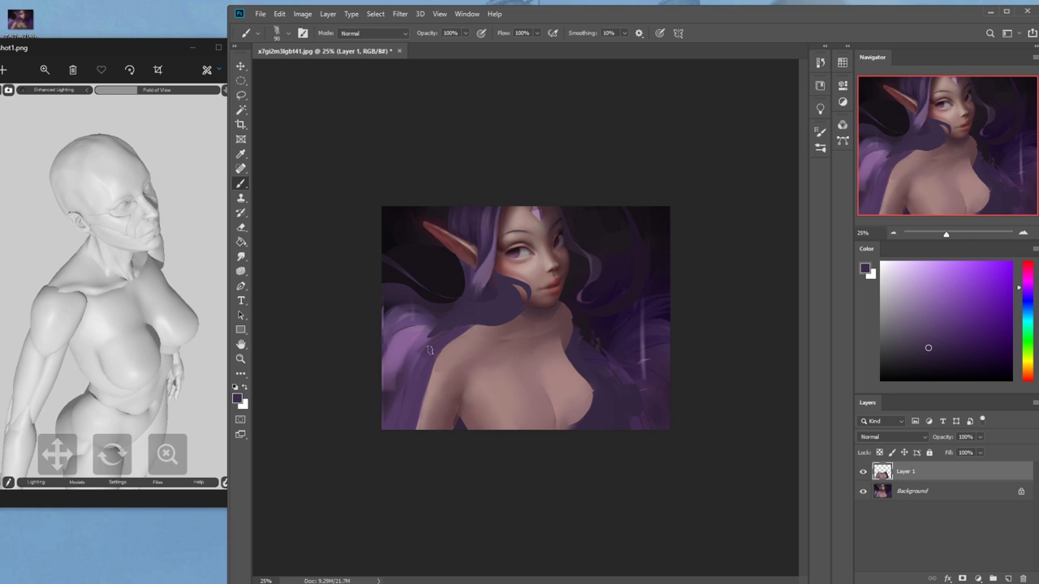
Repaint the far shoulder and the outer and lower edges of the chest, using purple and skin tones sampled from the painting
alt+click(582, 341)
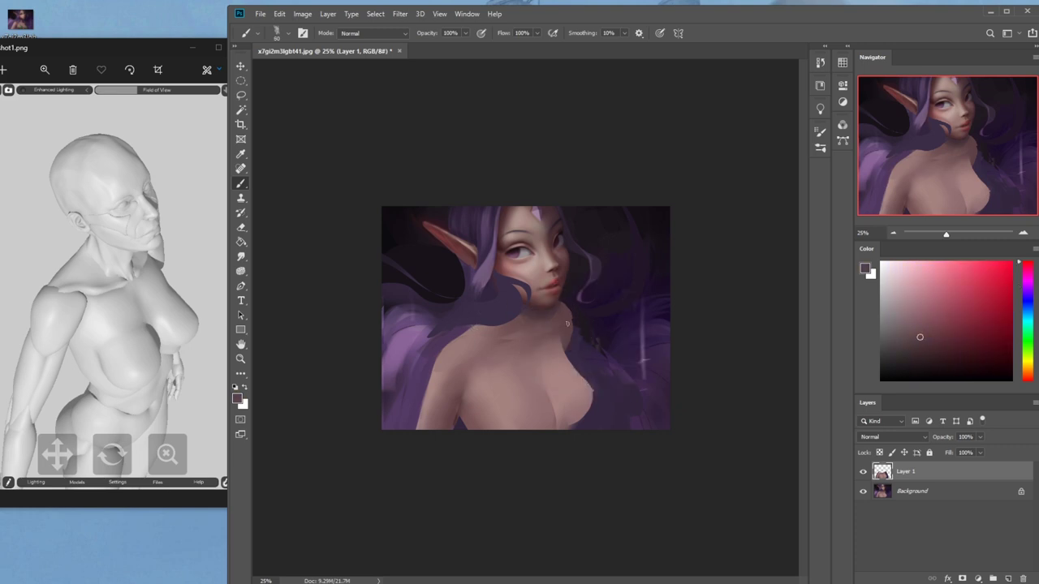
alt+click(572, 333)
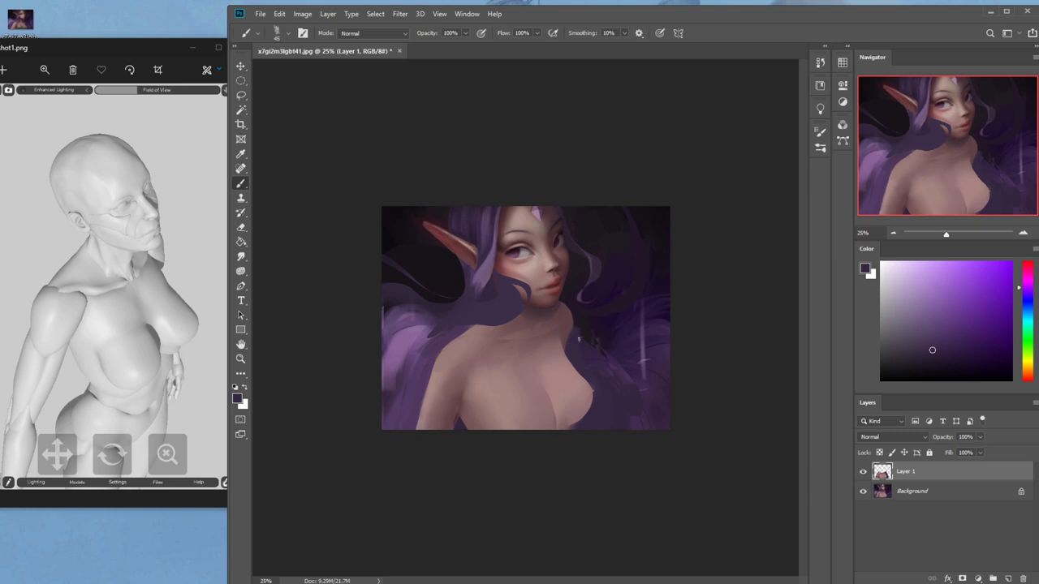
alt+click(597, 393)
alt+click(569, 420)
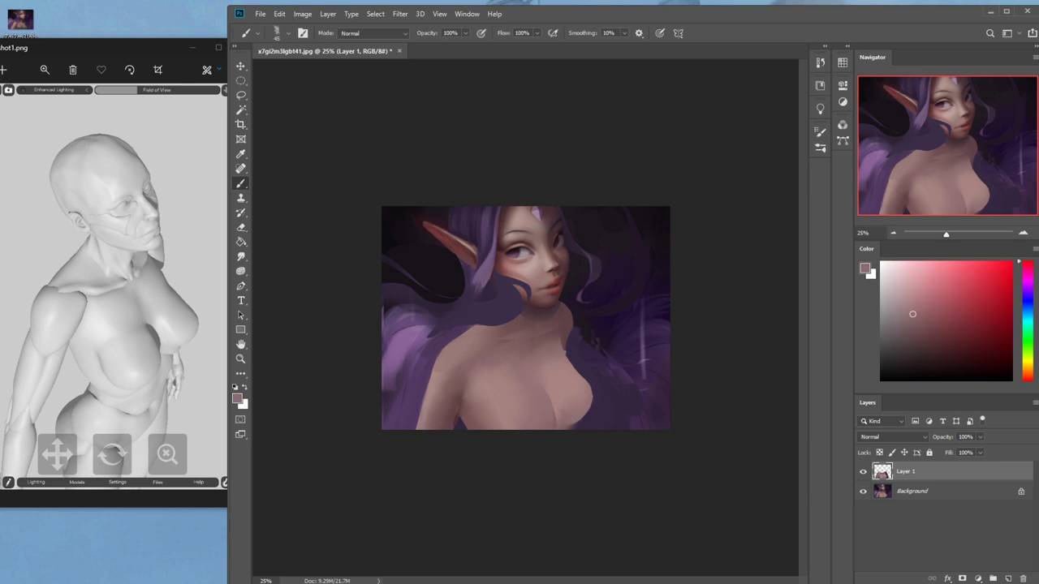
alt+click(569, 417)
alt+click(569, 425)
Touch up the crease between the near arm and the chest with sampled skin tones, and ready the Smudge tool for blending
click(241, 257)
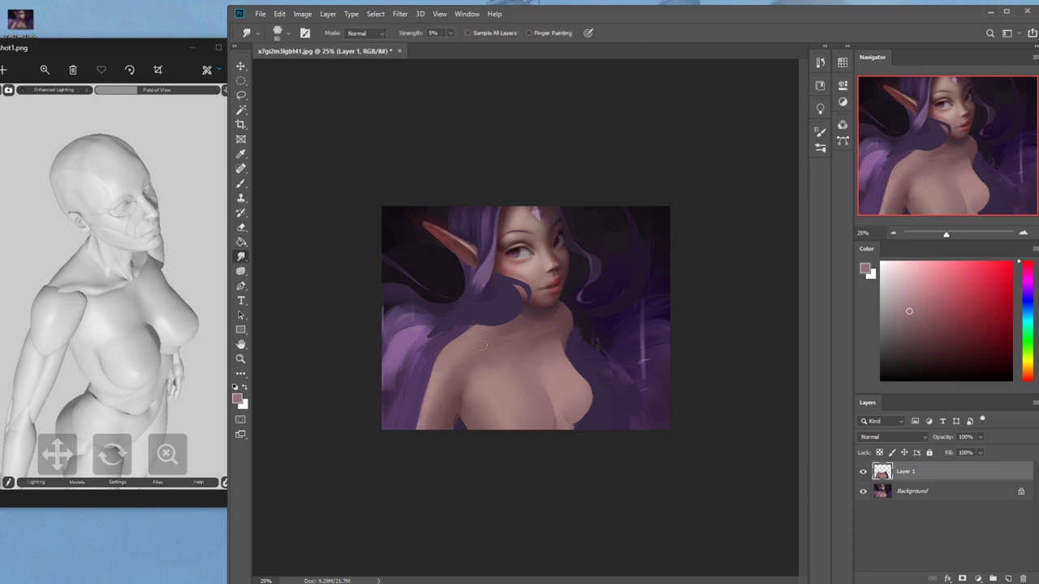
key(b)
alt+click(457, 421)
alt+click(464, 417)
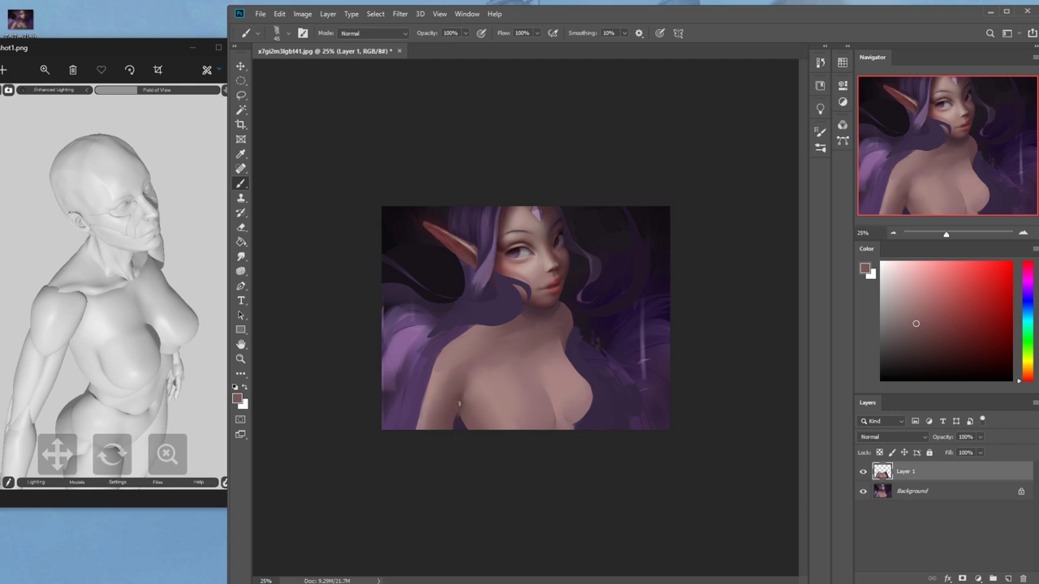
click(240, 256)
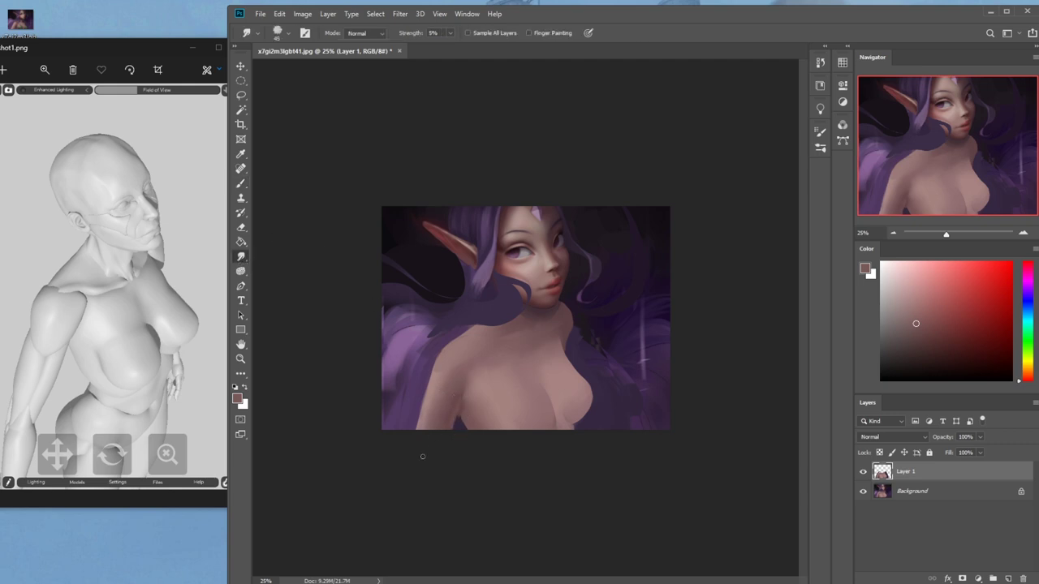
Refine the near shoulder's edge against the hair with the dry-oil brush, using sampled purple and skin tones
key(ctrl+minus)
key(b)
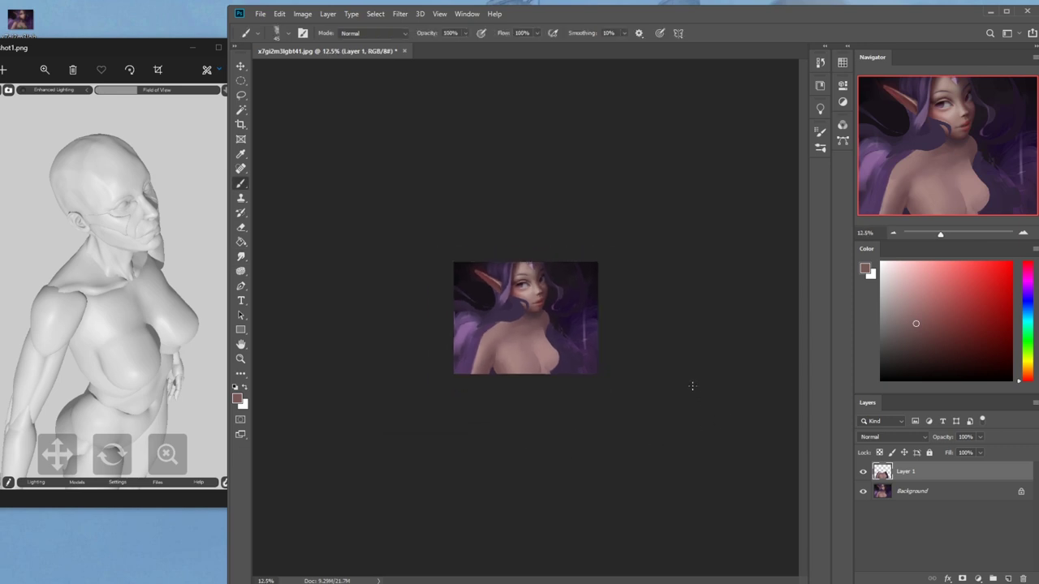
alt+click(492, 349)
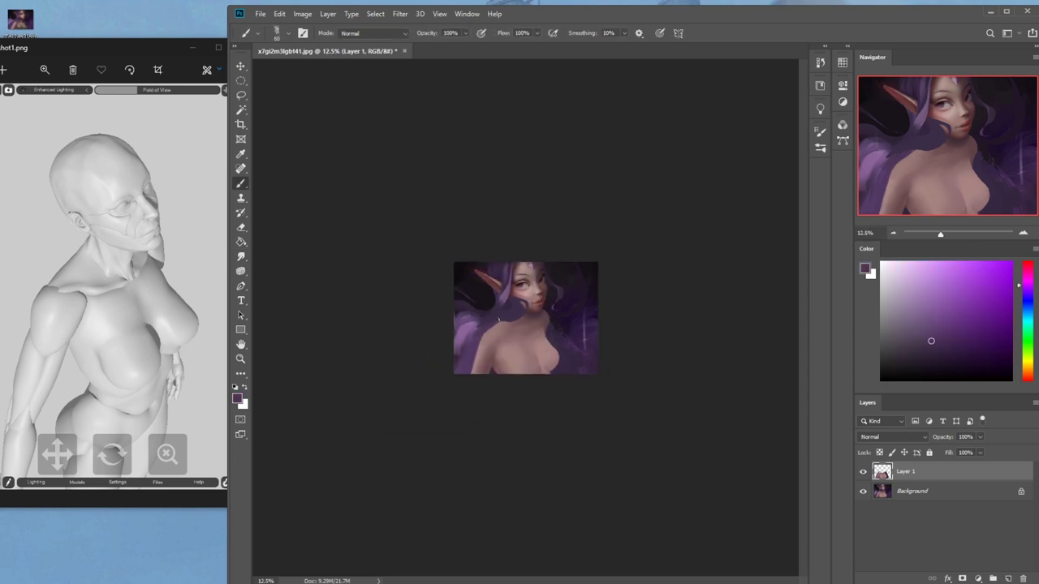
alt+click(511, 313)
alt+click(499, 324)
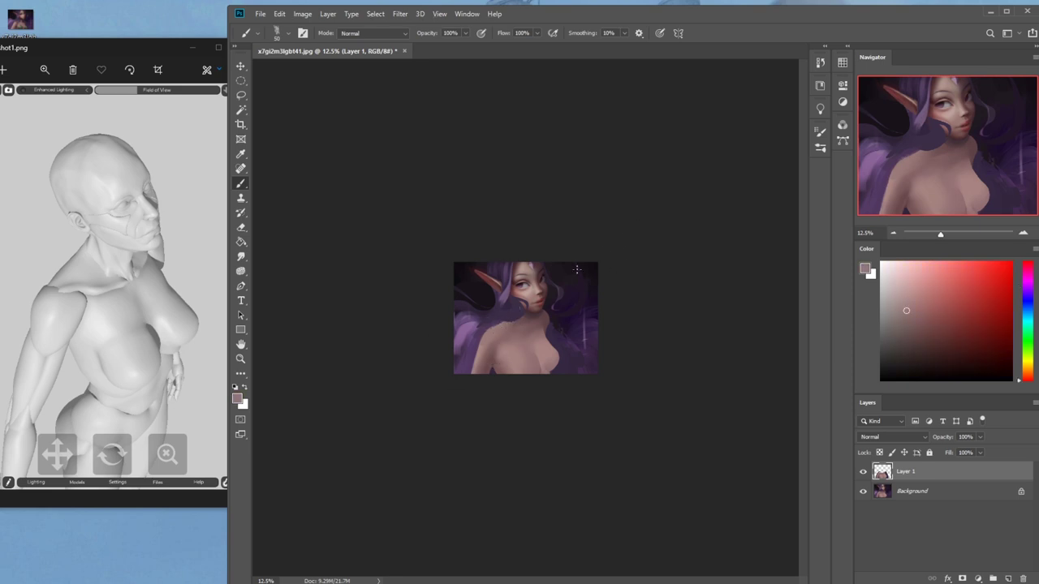
Choose the 500 px skin and blending brush, merge the torso layer down and add a new empty layer
right_click(593, 338)
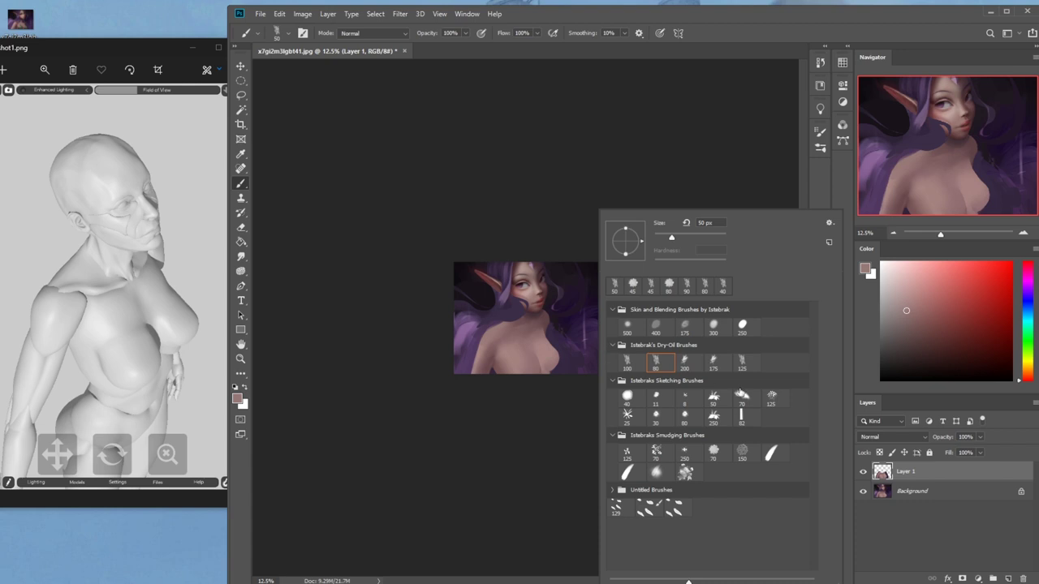
double_click(627, 326)
right_click(942, 481)
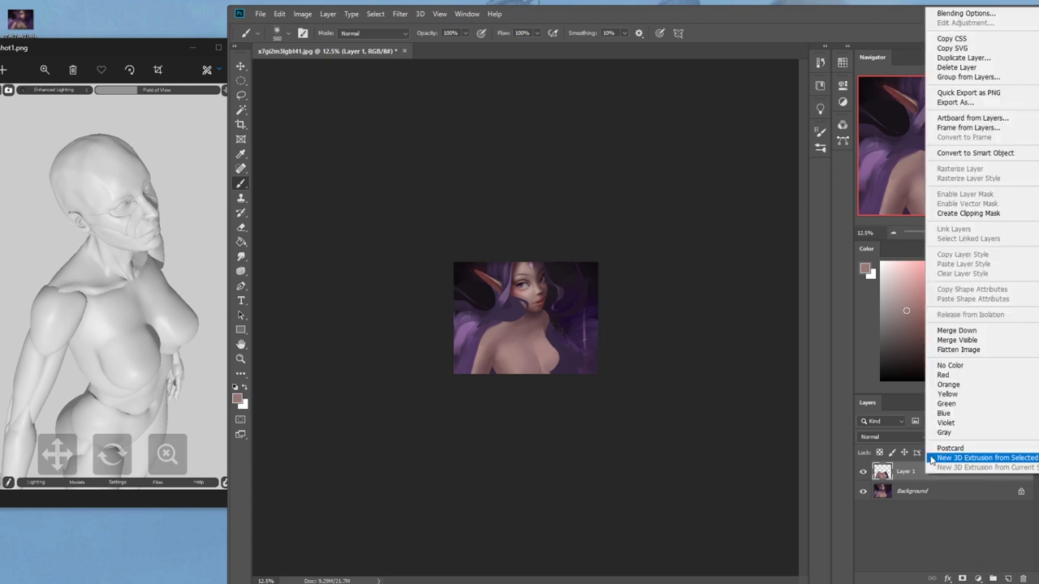
click(967, 331)
click(1008, 579)
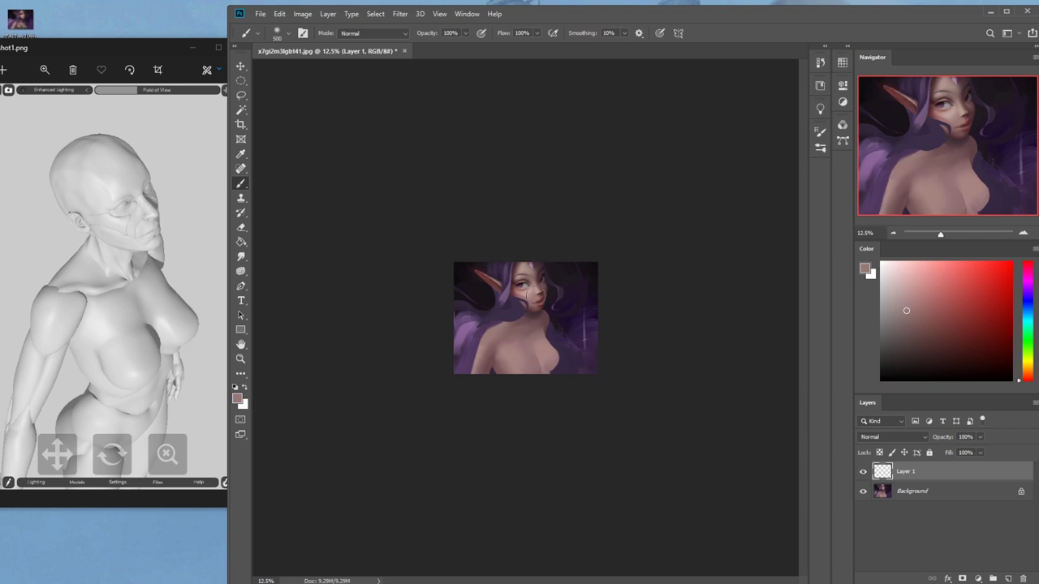
Set the brush to 2200 px, 23% opacity and Darken mode, and sample a dark purple beside the chest
key(bracketright)
key(bracketright)
key(bracketright)
key(bracketright)
key(bracketright)
key(bracketright)
key(bracketright)
key(bracketright)
key(bracketright)
key(bracketright)
click(465, 33)
click(430, 47)
key(bracketright)
key(bracketright)
key(bracketright)
key(bracketright)
key(bracketright)
key(bracketright)
key(bracketright)
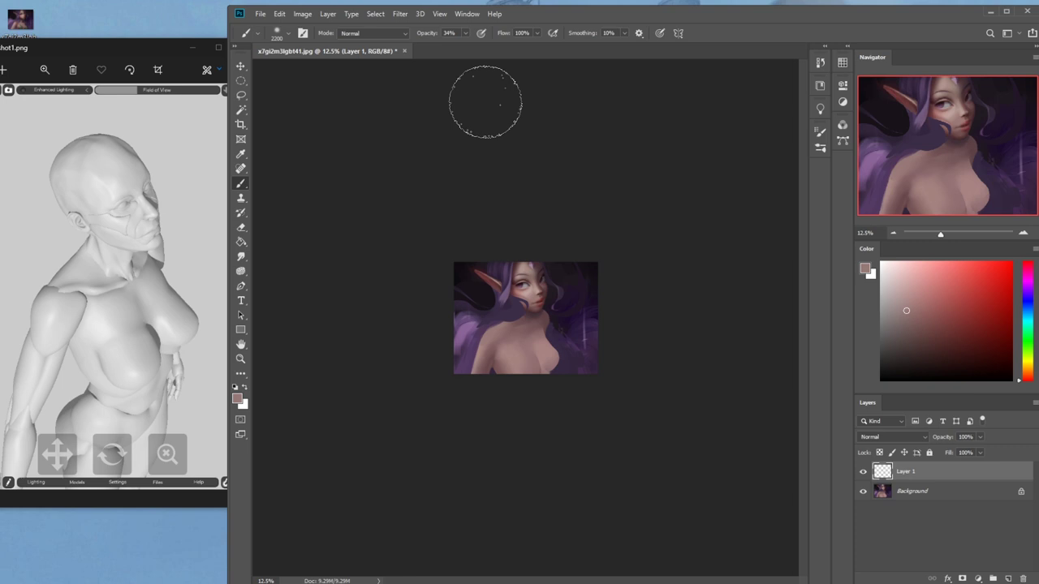
click(374, 32)
click(371, 82)
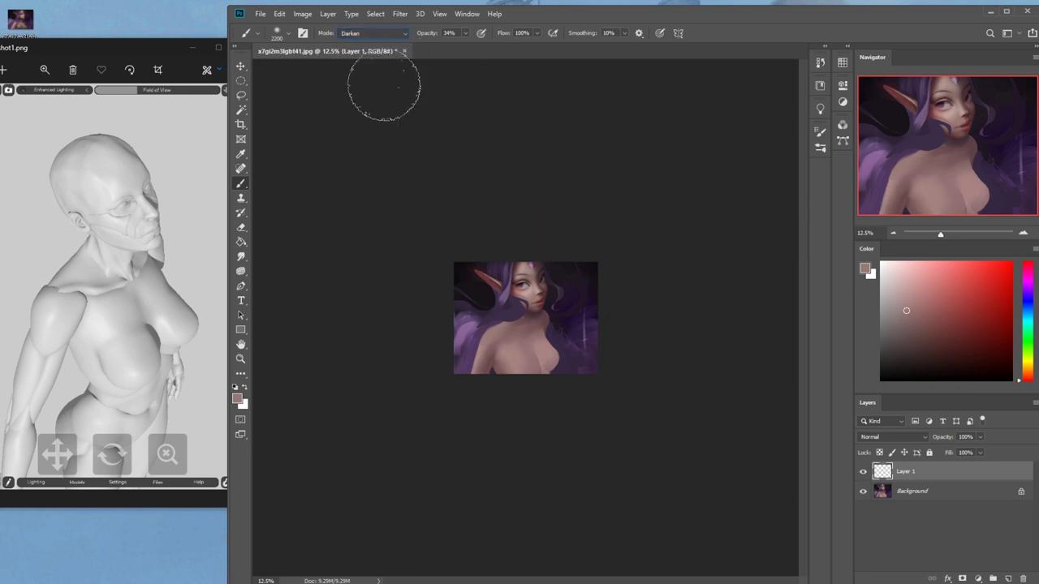
alt+click(555, 370)
click(459, 48)
alt+click(557, 368)
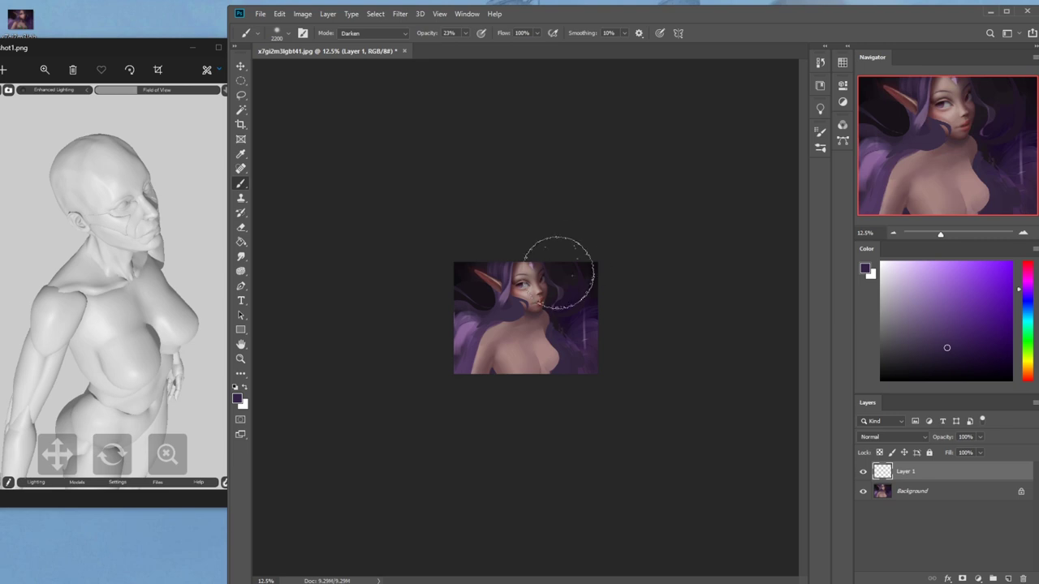
Enlarge the soft brush and glaze dark purple over the background beside the face and far shoulder
key(bracketright)
key(bracketright)
key(bracketright)
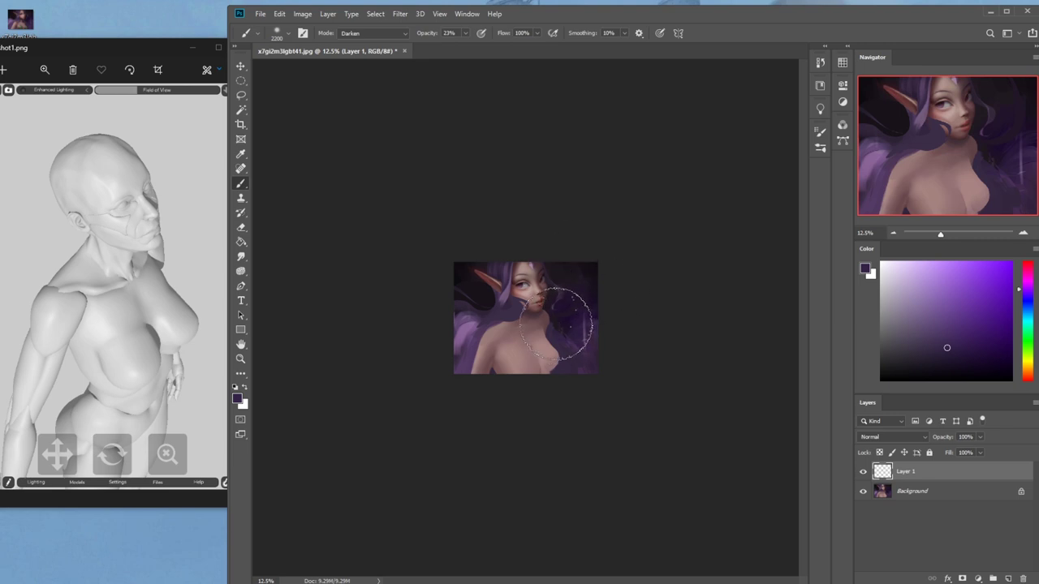
key(bracketright)
key(bracketright)
key(bracketright)
key(bracketright)
key(bracketright)
mouse_move(558, 329)
mouse_down()
mouse_move(555, 358)
mouse_move(533, 392)
mouse_move(565, 333)
mouse_move(574, 284)
mouse_move(567, 357)
mouse_move(557, 360)
mouse_move(582, 290)
mouse_up()
key(bracketleft)
key(bracketleft)
key(bracketleft)
key(bracketleft)
key(bracketleft)
key(bracketleft)
key(bracketleft)
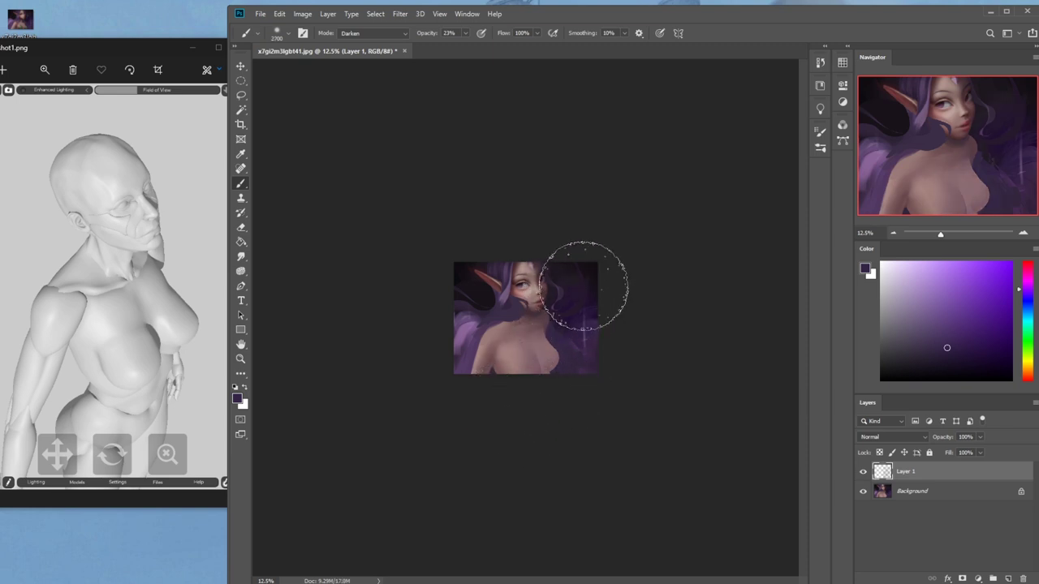
Set the new layer's blend mode to Darken and glaze dark purple over the torso, hair and background with the 2600 px brush
click(898, 438)
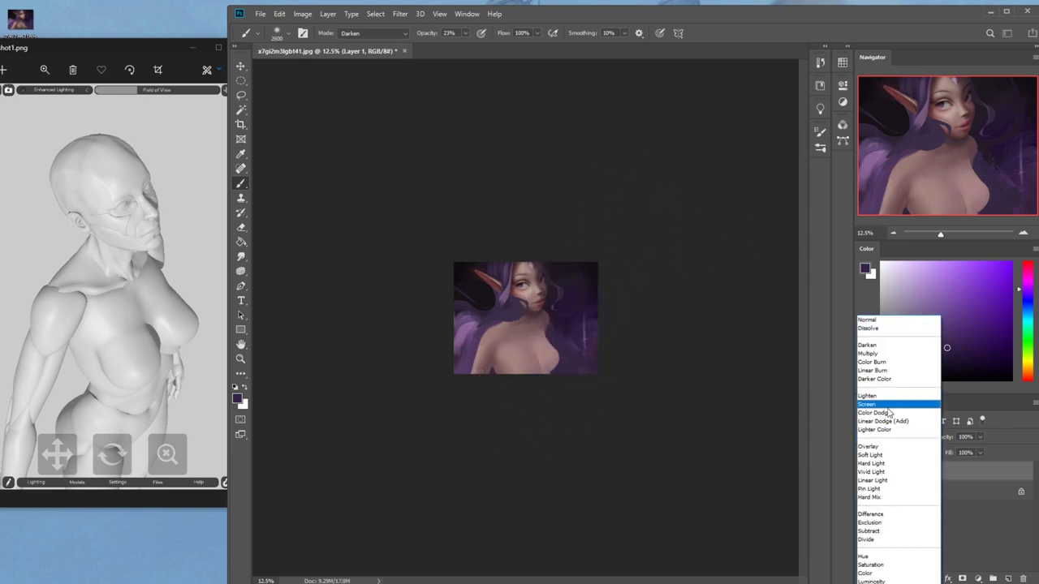
click(891, 343)
drag(522, 397, 578, 283)
drag(517, 429, 608, 292)
alt+click(586, 318)
drag(547, 432, 619, 286)
drag(497, 503, 627, 305)
drag(534, 487, 612, 275)
drag(621, 392, 383, 287)
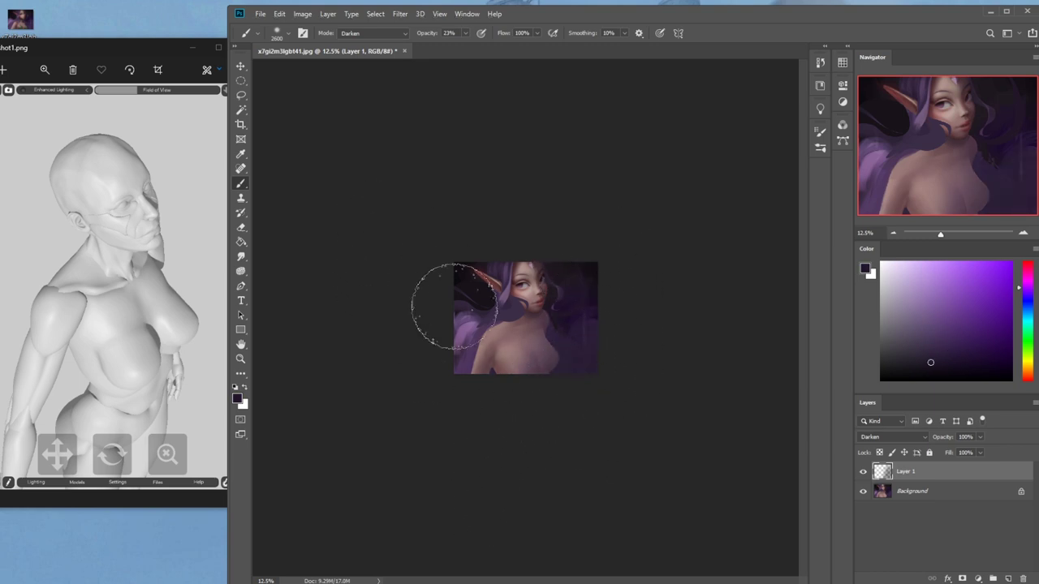
drag(576, 401, 346, 341)
drag(626, 374, 372, 376)
drag(610, 410, 389, 211)
drag(611, 380, 352, 198)
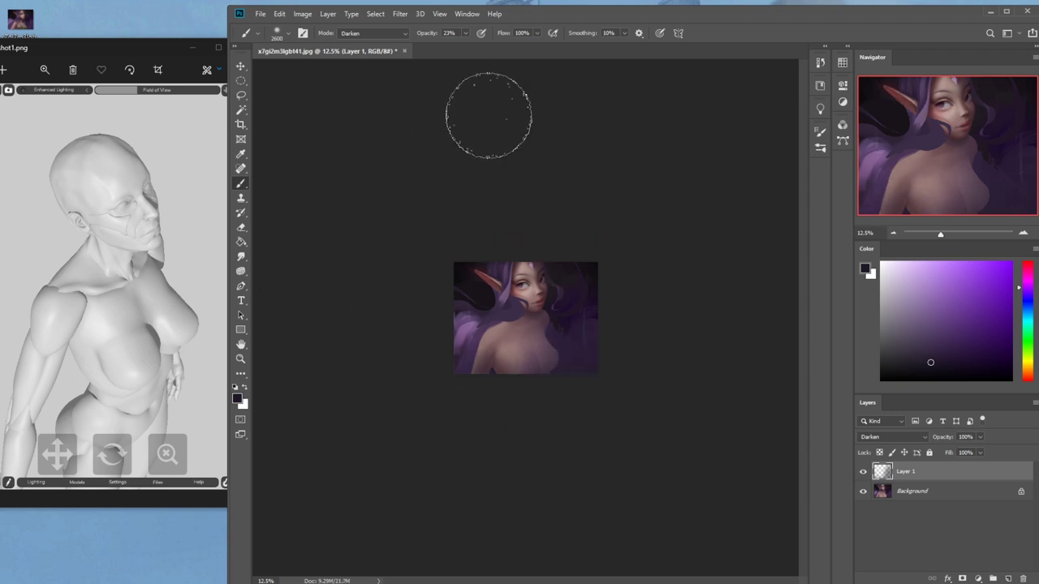
Pick a vivid pink as the painting colour and add another new layer on top
drag(1029, 274, 1029, 271)
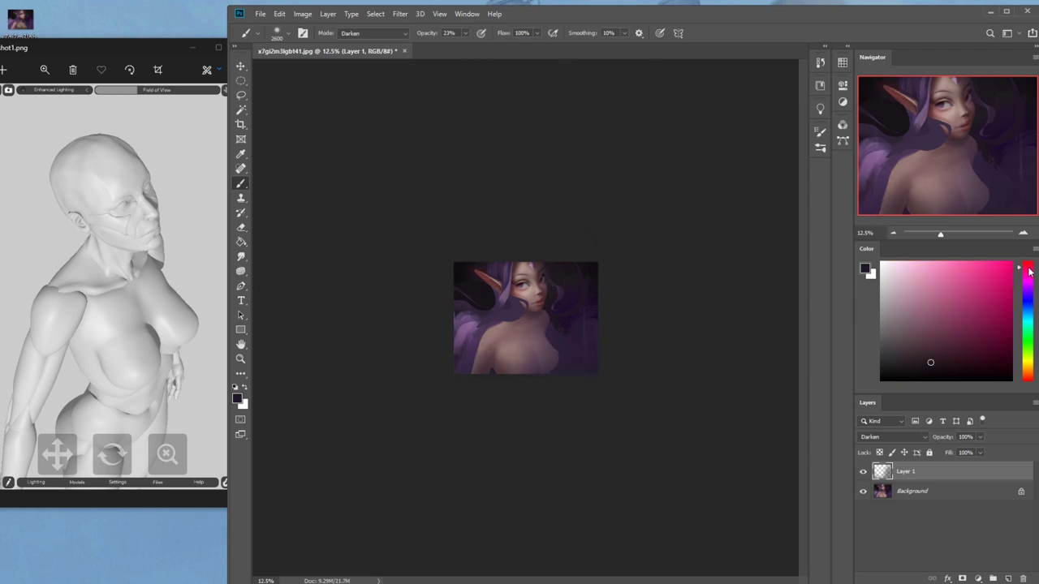
click(1001, 259)
click(1008, 579)
Reduce the soft brush to 400 px and paint a faint pink glow along the far cheek
key(ctrl+plus)
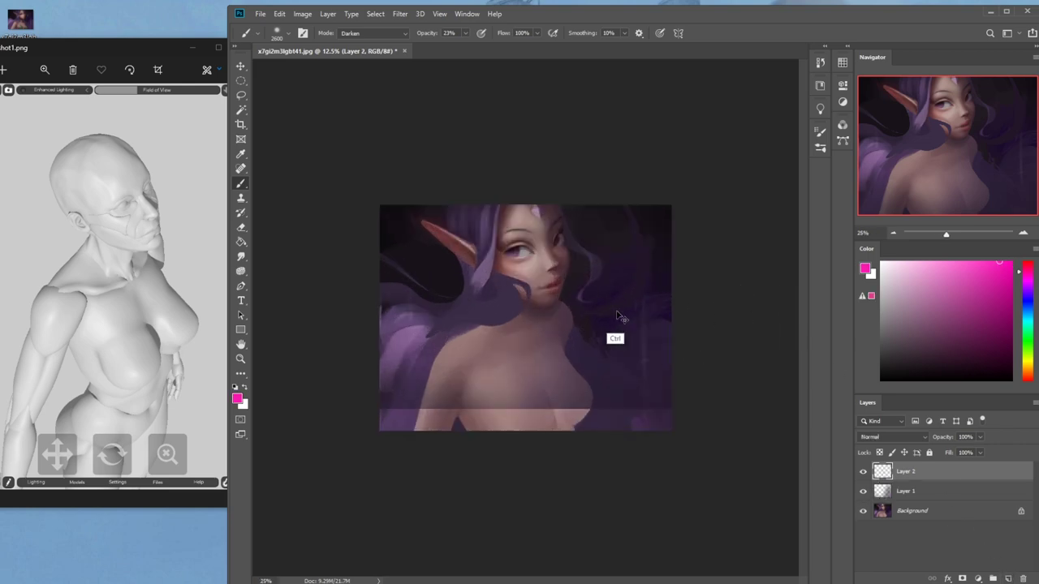
key(ctrl+plus)
key(bracketleft)
key(bracketleft)
key(bracketleft)
key(bracketleft)
key(bracketleft)
key(bracketleft)
key(bracketleft)
key(bracketleft)
key(bracketleft)
key(bracketleft)
key(bracketleft)
key(bracketleft)
key(bracketleft)
key(bracketleft)
key(bracketleft)
key(bracketleft)
key(bracketleft)
key(bracketleft)
key(bracketleft)
key(bracketleft)
key(bracketleft)
key(bracketleft)
drag(586, 244, 566, 276)
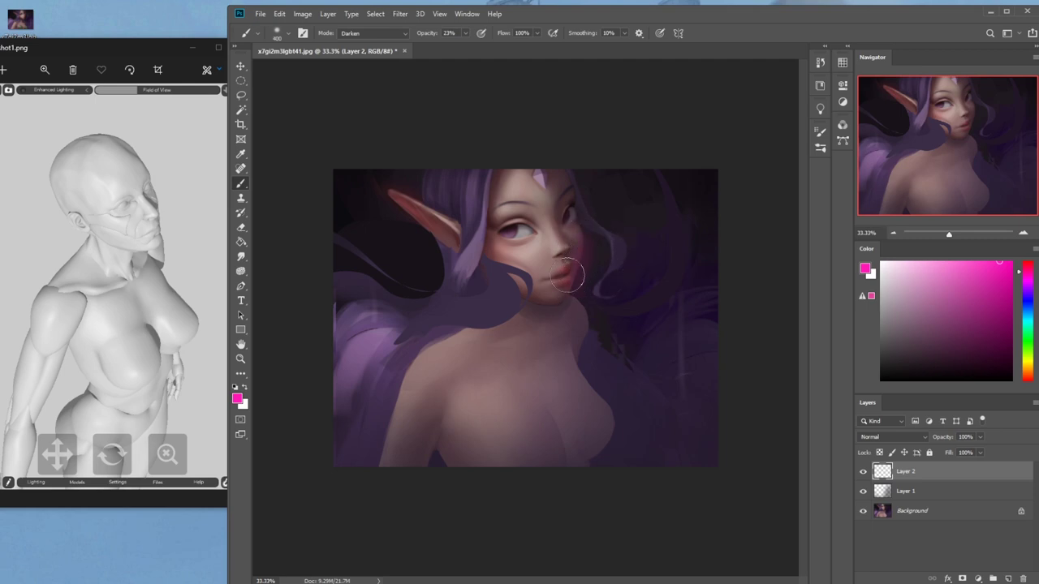
Set the brush to 56% opacity and Normal mode, and strengthen the pink rim light along the far cheek
click(466, 33)
click(479, 44)
click(374, 34)
click(370, 43)
mouse_move(582, 233)
mouse_down()
mouse_move(569, 304)
mouse_move(584, 231)
mouse_move(571, 288)
mouse_move(586, 260)
mouse_up()
key(bracketleft)
key(bracketleft)
key(bracketleft)
key(bracketleft)
key(bracketleft)
Soften the inner edge of the cheek's pink rim light with the soft blending brush as a 300 px eraser
key(e)
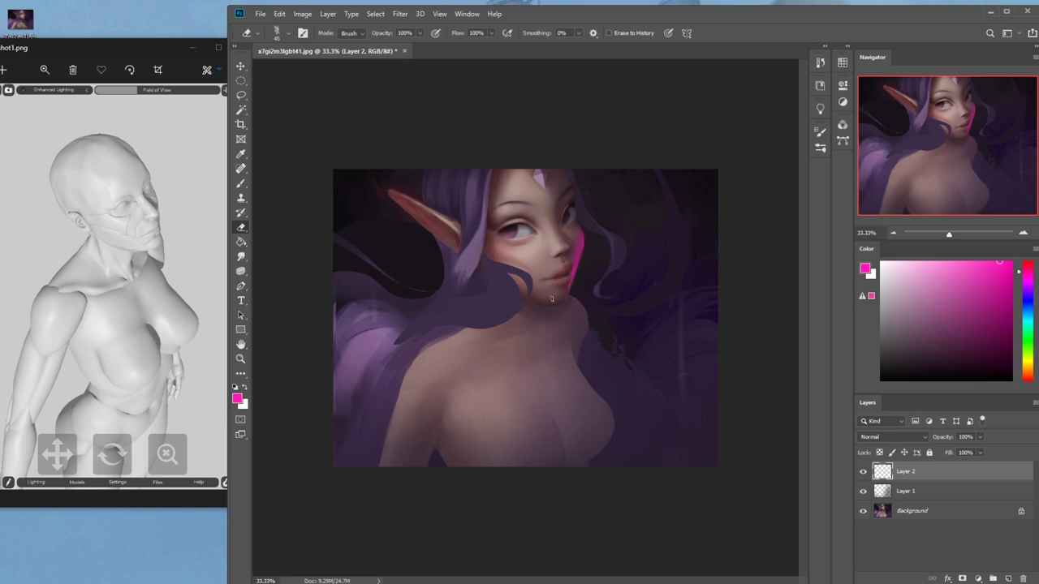
right_click(611, 282)
double_click(645, 325)
key(bracketleft)
key(bracketleft)
key(bracketleft)
key(bracketleft)
key(bracketleft)
key(bracketleft)
key(bracketleft)
key(bracketleft)
mouse_move(572, 247)
mouse_down()
mouse_move(574, 230)
mouse_move(566, 278)
mouse_move(567, 267)
mouse_up()
scroll(549, 335, up, 1)
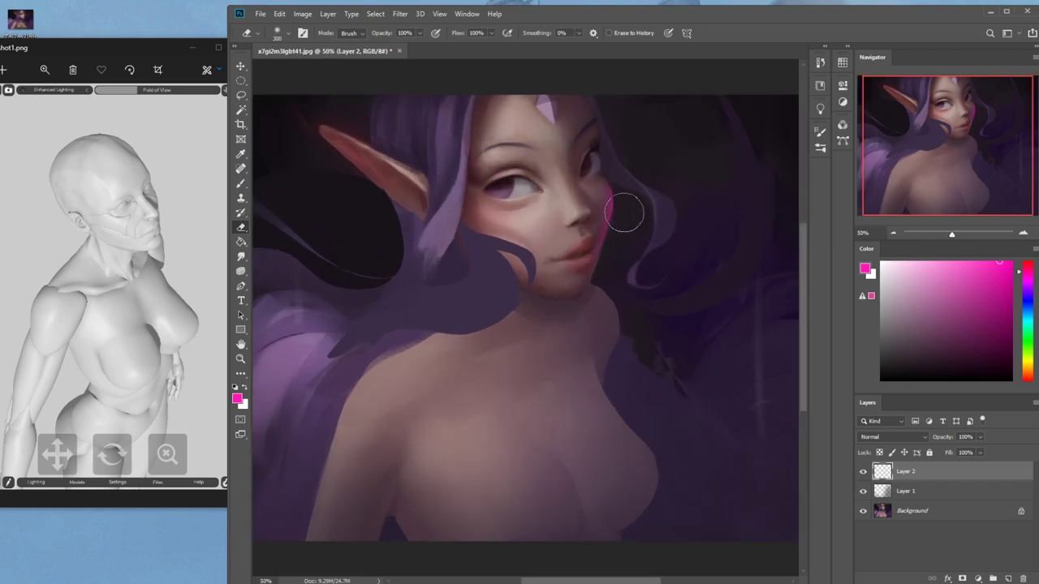
Paint a pink rim light along the nose's far side with the 150 px soft brush, and tidy it with the eraser
key(b)
key(bracketleft)
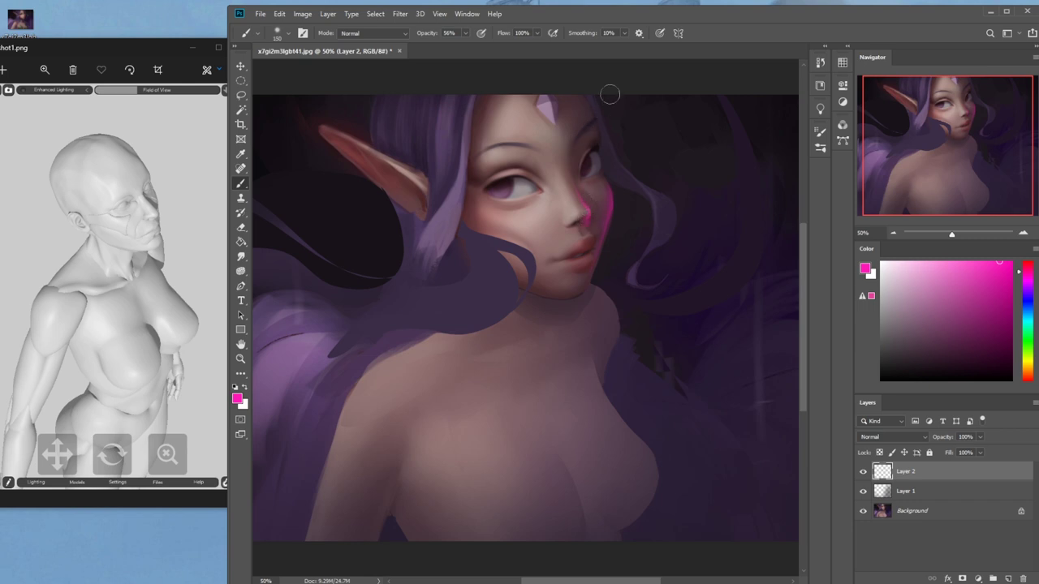
key(e)
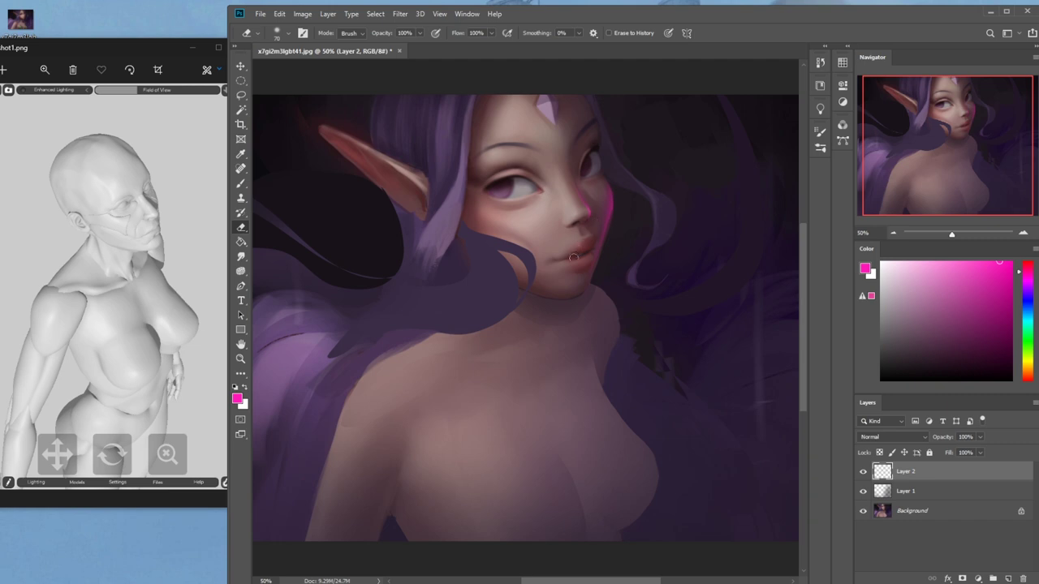
key(])
Paint pink light around the far brow and eye socket, and erase the excess at its outer edge
key(b)
mouse_move(610, 157)
mouse_down()
mouse_move(573, 164)
mouse_move(580, 138)
mouse_move(579, 172)
mouse_move(585, 142)
mouse_move(630, 112)
mouse_move(587, 119)
mouse_move(600, 106)
mouse_move(557, 168)
mouse_move(594, 109)
mouse_move(565, 179)
mouse_up()
key(e)
drag(608, 111, 586, 175)
Extend the pink rim light down the jaw to the chin, and sharpen its edges with the dry-oil eraser
key(b)
drag(589, 270, 561, 306)
key(e)
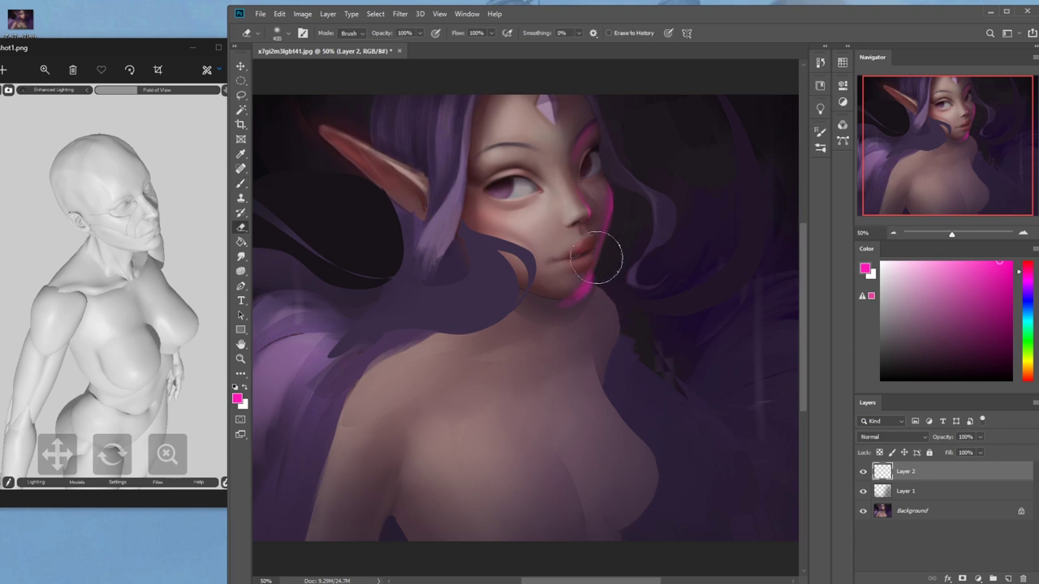
right_click(614, 242)
double_click(681, 363)
key(b)
drag(607, 213, 603, 268)
key(e)
mouse_move(618, 213)
mouse_down()
mouse_move(601, 276)
mouse_move(606, 257)
mouse_up()
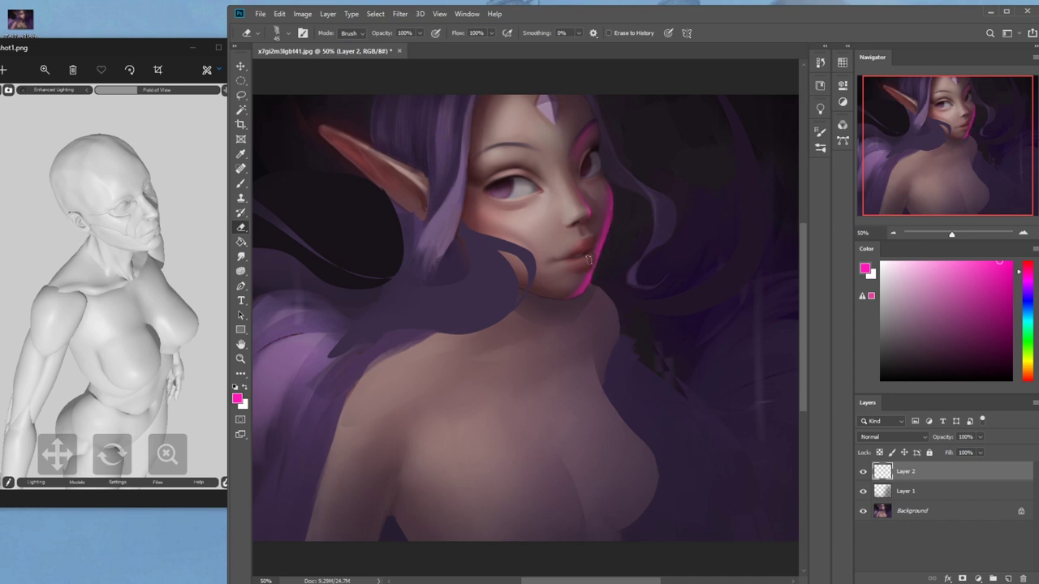
Fade the pink rim light on the far cheek and jaw with a large soft eraser
key(ctrl+minus)
key(ctrl+minus)
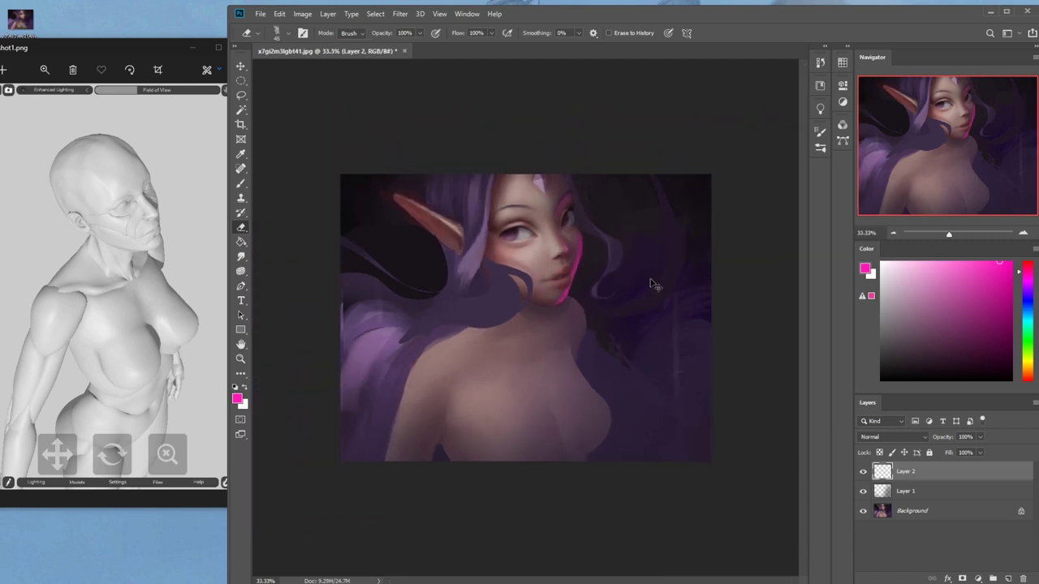
right_click(615, 292)
click(652, 329)
click(707, 170)
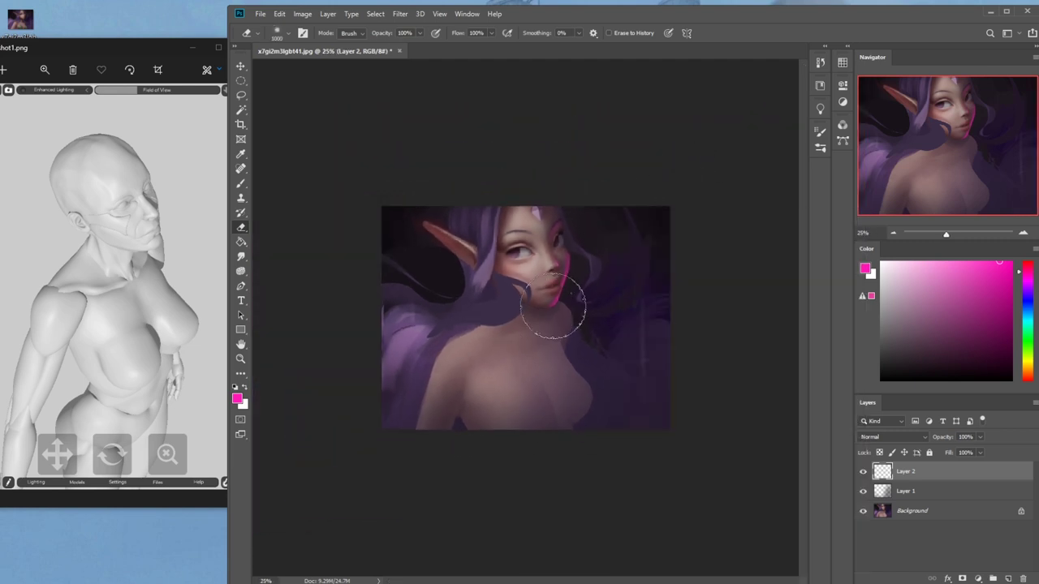
key(bracketleft)
key(bracketleft)
key(bracketleft)
key(bracketleft)
key(b)
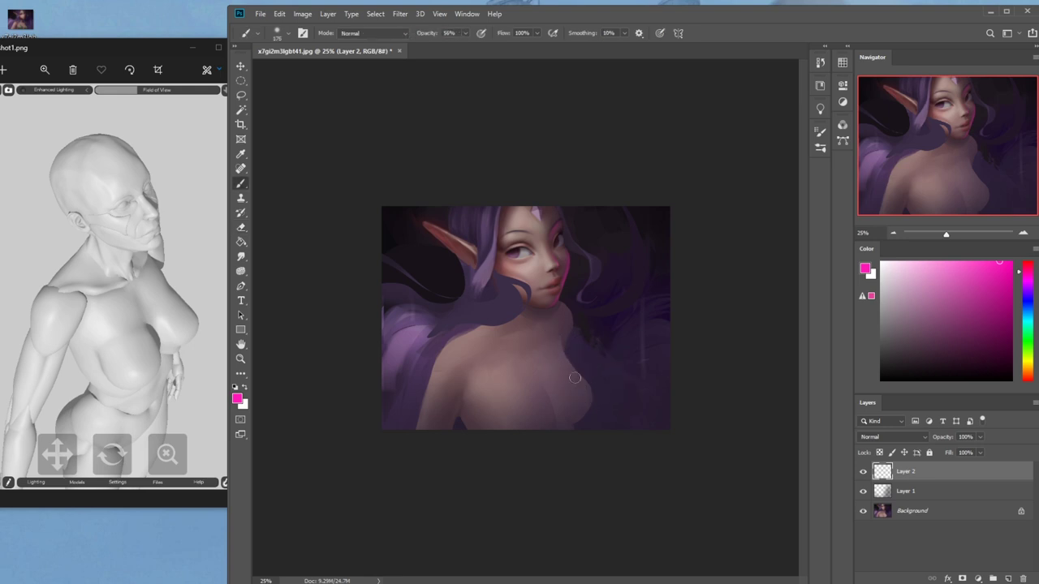
Paint a soft pink glow along the outer edge of the far breast with a greatly enlarged soft brush
key(bracketright)
key(bracketright)
key(bracketright)
key(bracketright)
key(bracketright)
key(bracketright)
key(bracketright)
key(bracketright)
key(bracketright)
key(bracketright)
key(bracketright)
key(bracketright)
drag(593, 401, 573, 425)
Erase the pink that spills past the far breast's contour with a 125 px textured eraser
key(e)
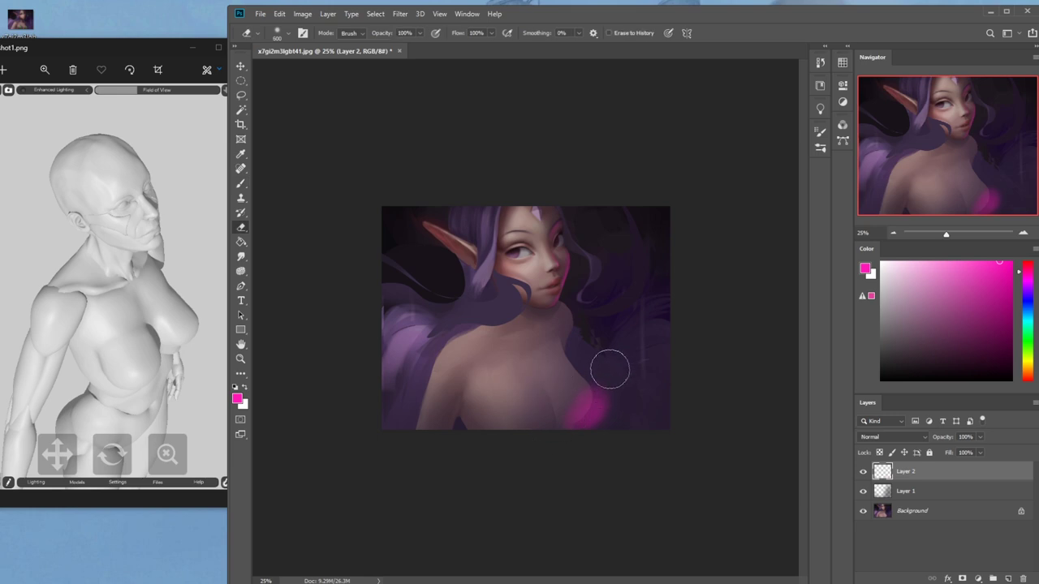
right_click(610, 364)
double_click(655, 359)
drag(605, 386, 582, 433)
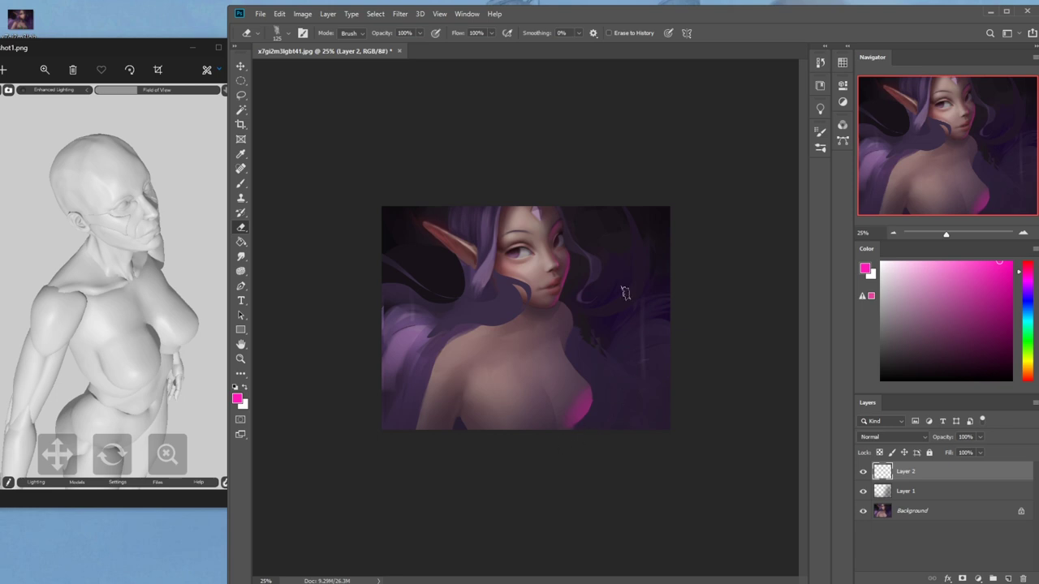
Paint pink light on the curled hair strand beside the far jaw, and erase it back to a thin edge
key(b)
mouse_move(582, 290)
mouse_down()
mouse_move(608, 271)
mouse_move(598, 262)
mouse_up()
key(e)
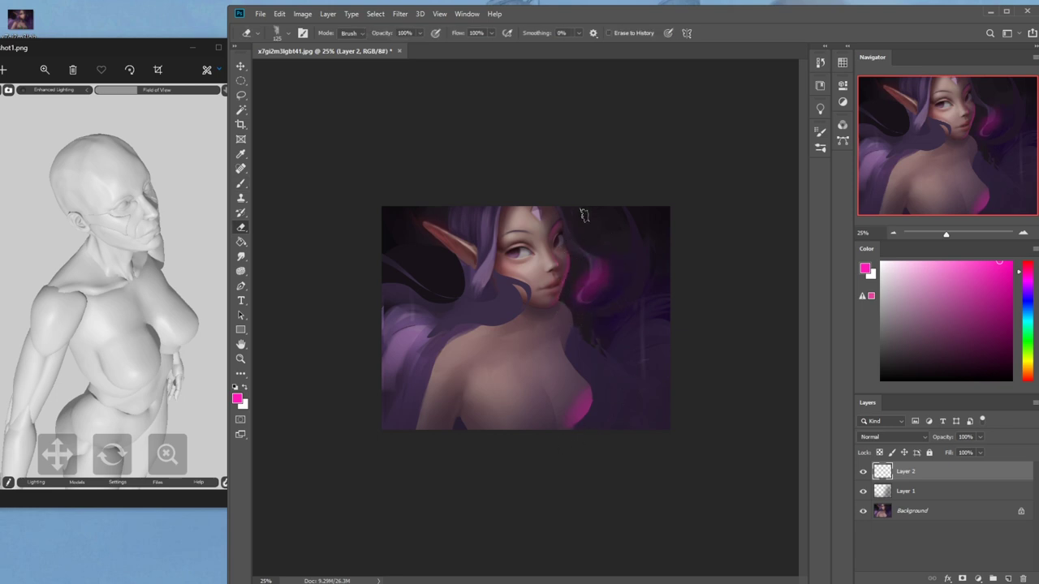
key(ctrl+plus)
drag(605, 259, 602, 258)
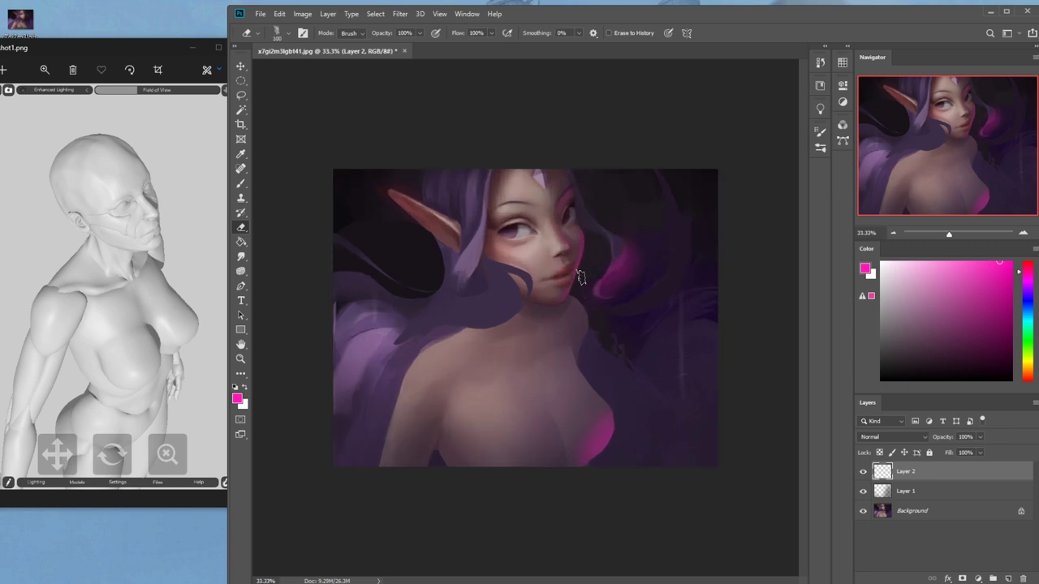
drag(634, 256, 619, 276)
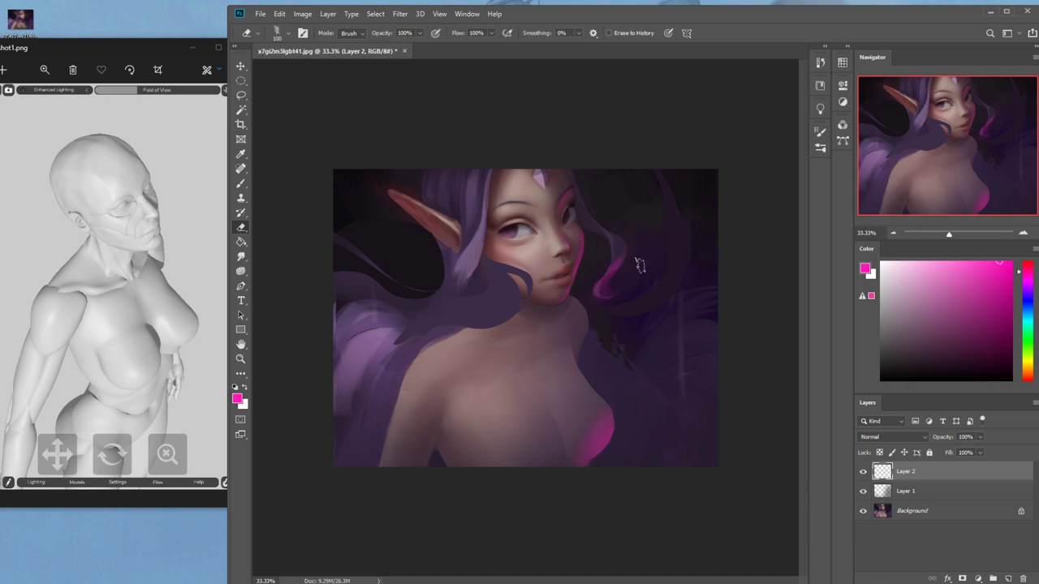
key(ctrl+z)
mouse_move(636, 257)
mouse_down()
mouse_move(608, 292)
mouse_move(612, 281)
mouse_up()
Touch up the pink light on the hair strand's curled tip with a 70 px soft brush and clean it with the eraser
key(b)
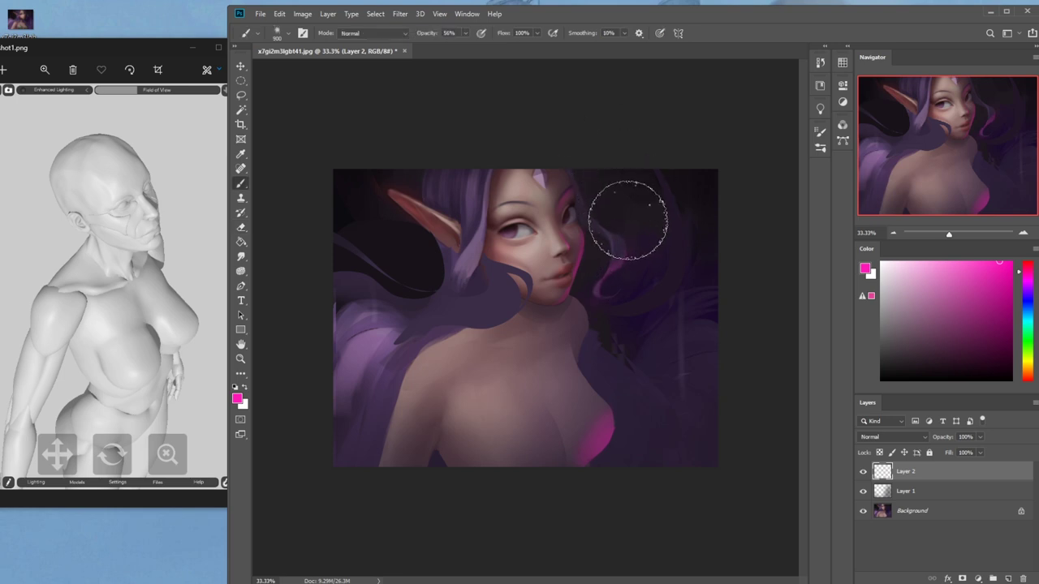
key(bracketleft)
key(bracketleft)
key(bracketleft)
key(bracketleft)
key(bracketleft)
key(bracketleft)
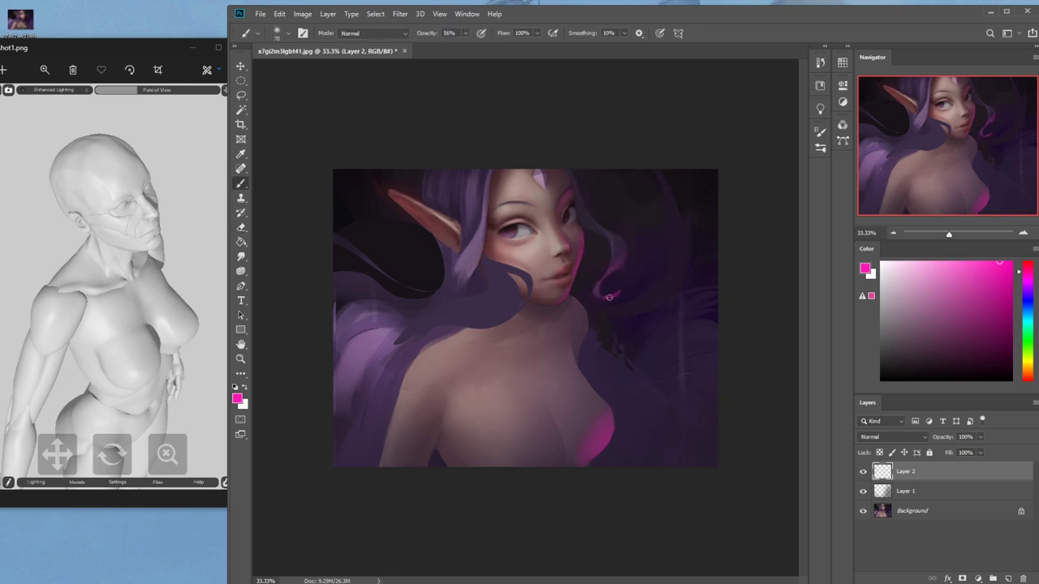
key(e)
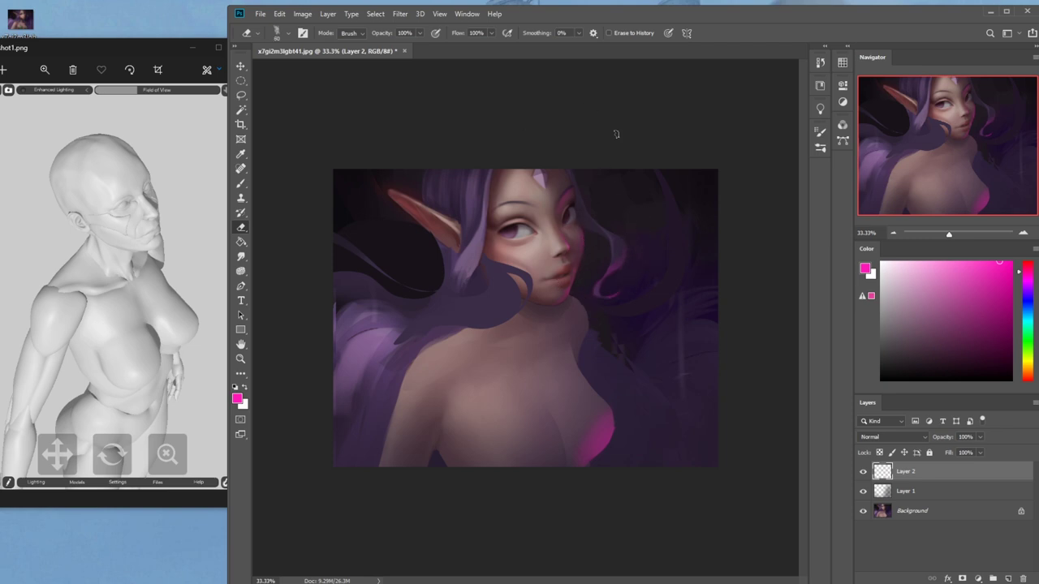
On a new layer, paint a pink reflection in the far eye and erase it back to the lower eyeball
key(b)
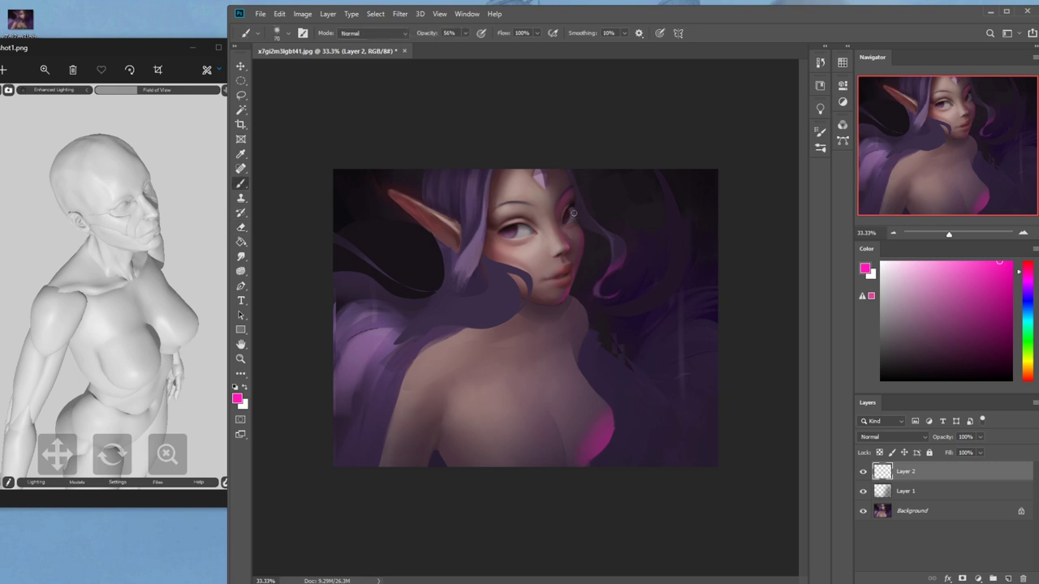
key(])
key(])
click(1007, 578)
key(z)
mouse_move(574, 208)
mouse_down()
mouse_move(642, 293)
mouse_move(661, 301)
mouse_up()
drag(537, 242, 570, 240)
key(e)
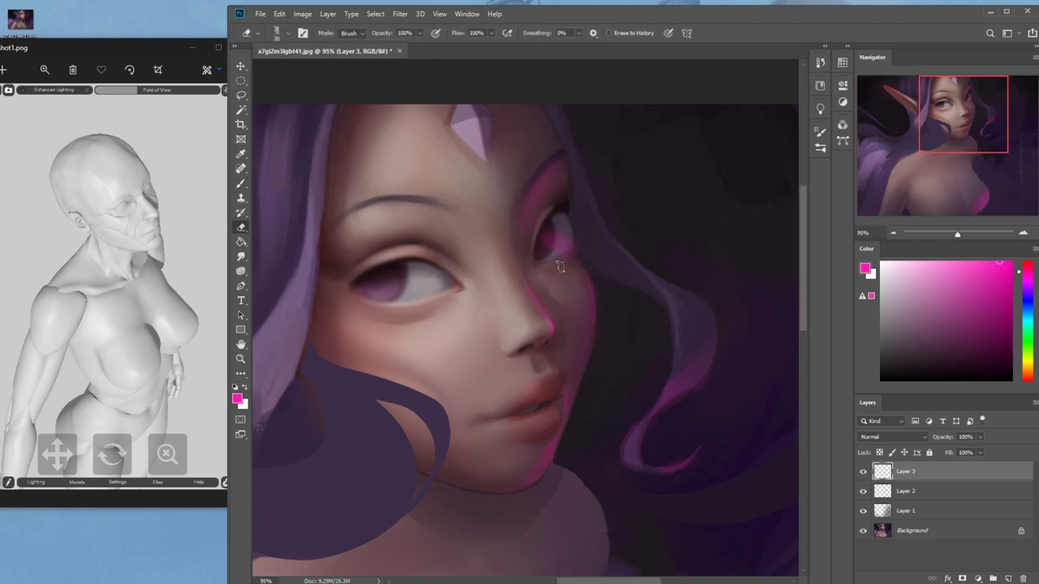
drag(532, 240, 562, 234)
Add a faint pink reflection to the white of the near eye and tidy it with the eraser
key(b)
drag(442, 286, 422, 284)
key(e)
scroll(580, 258, down, 5)
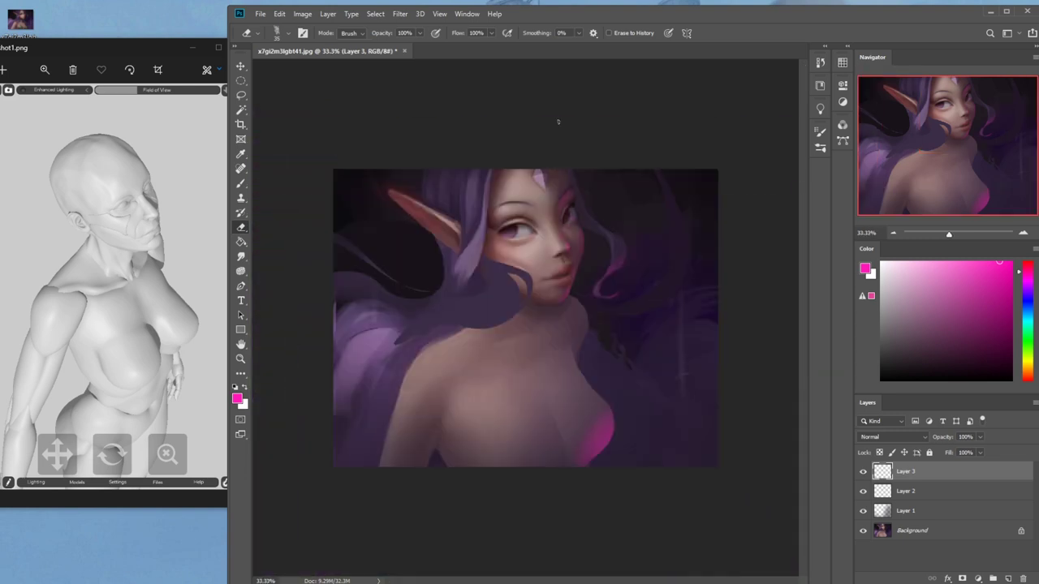
Select the shaded far-side facet of the forehead gem with the Polygonal Lasso
key(l)
scroll(552, 163, up, 5)
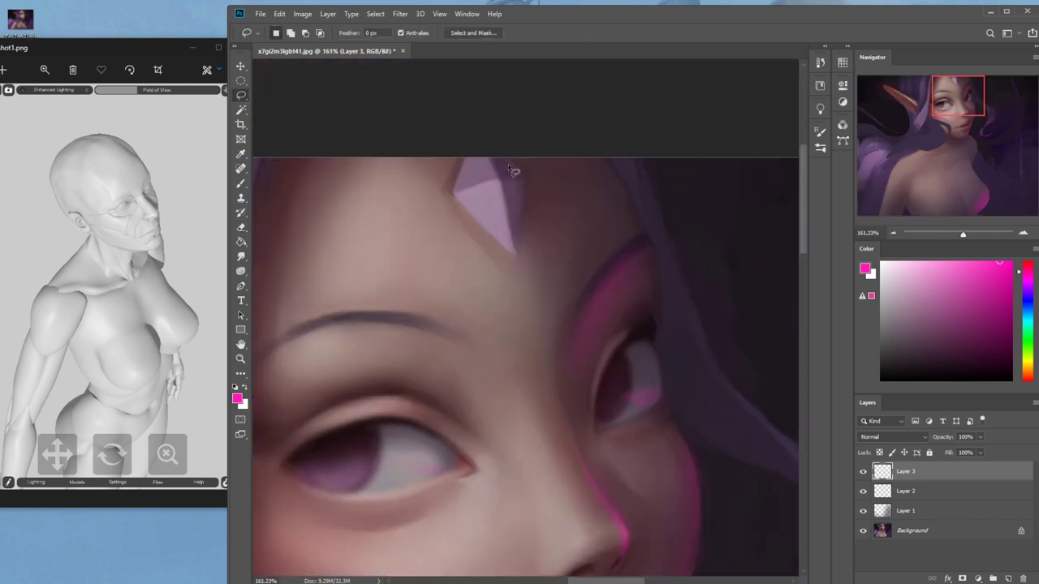
right_click(240, 94)
click(286, 106)
click(500, 181)
click(517, 250)
click(501, 184)
click(525, 181)
click(501, 184)
Paint the selected gem facet pink with the soft brush and deselect it
key(b)
drag(528, 216, 520, 187)
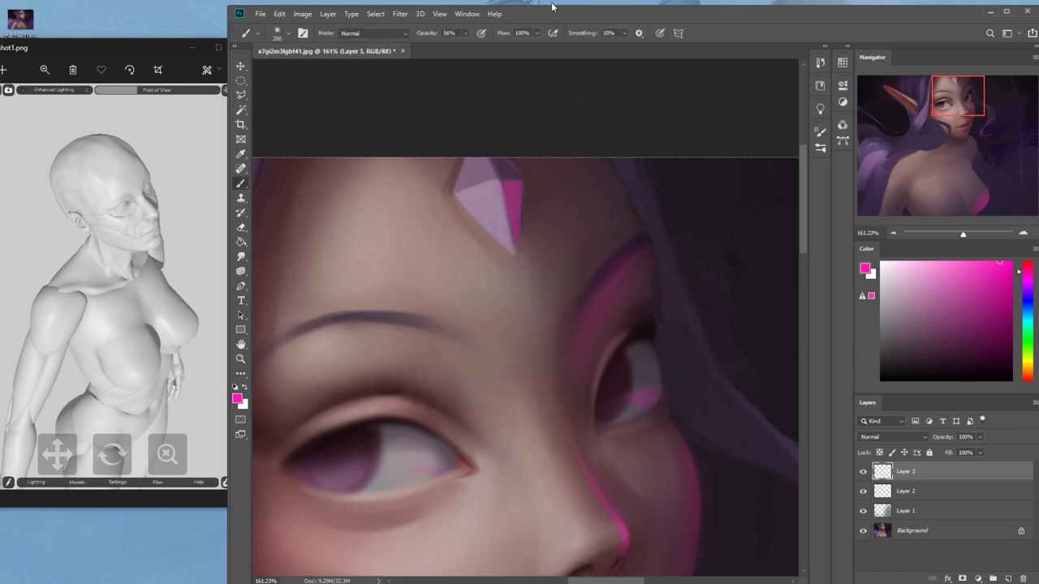
key(ctrl+0)
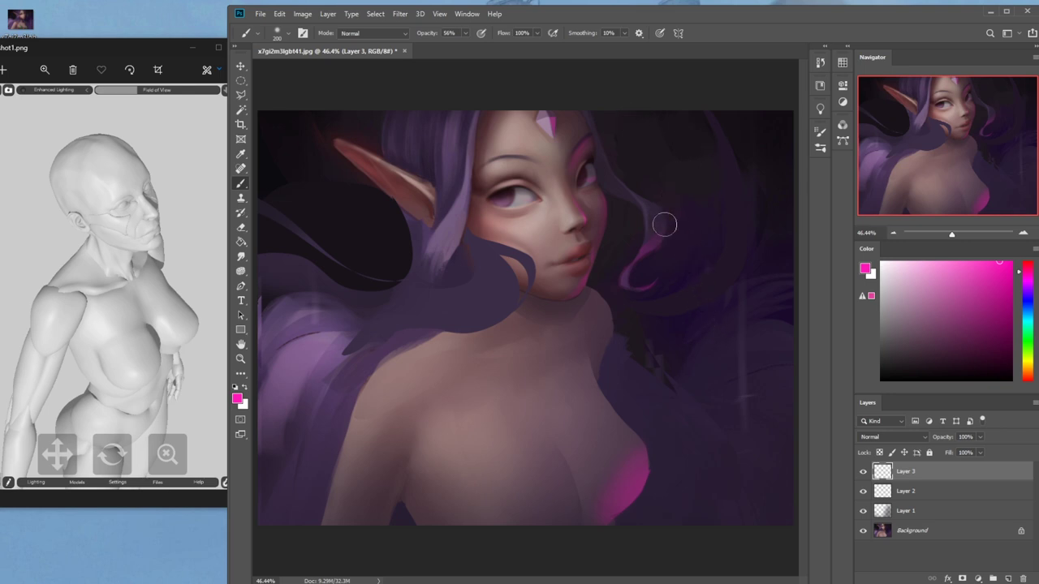
key(m)
right_click(644, 245)
click(682, 253)
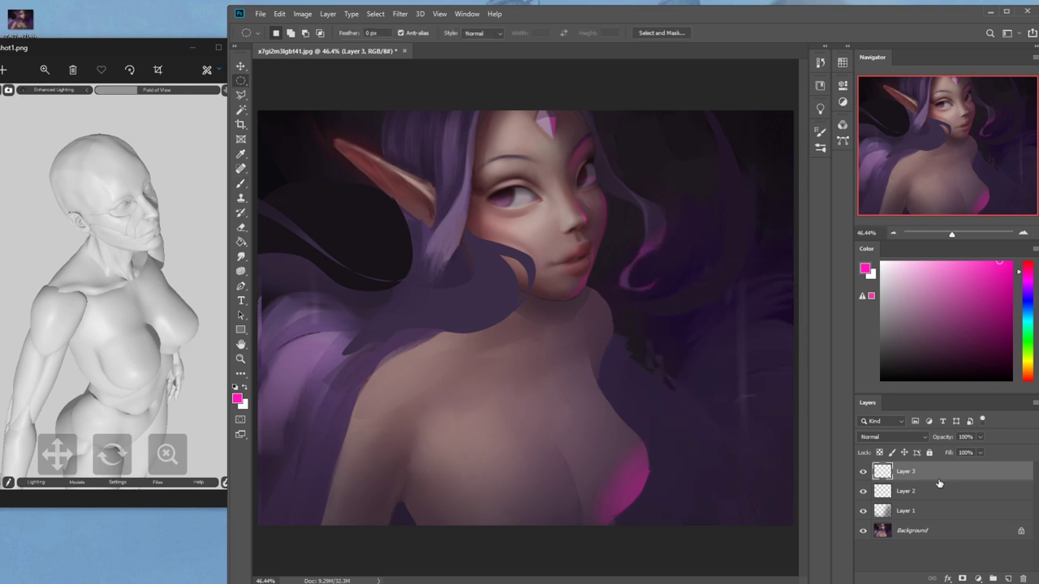
right_click(917, 493)
click(966, 350)
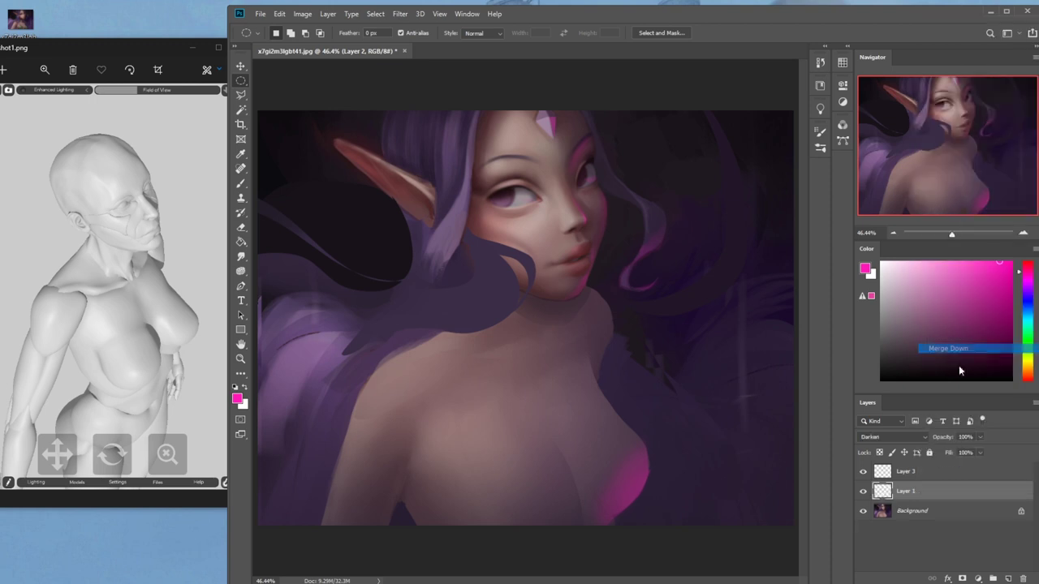
key(ctrl+z)
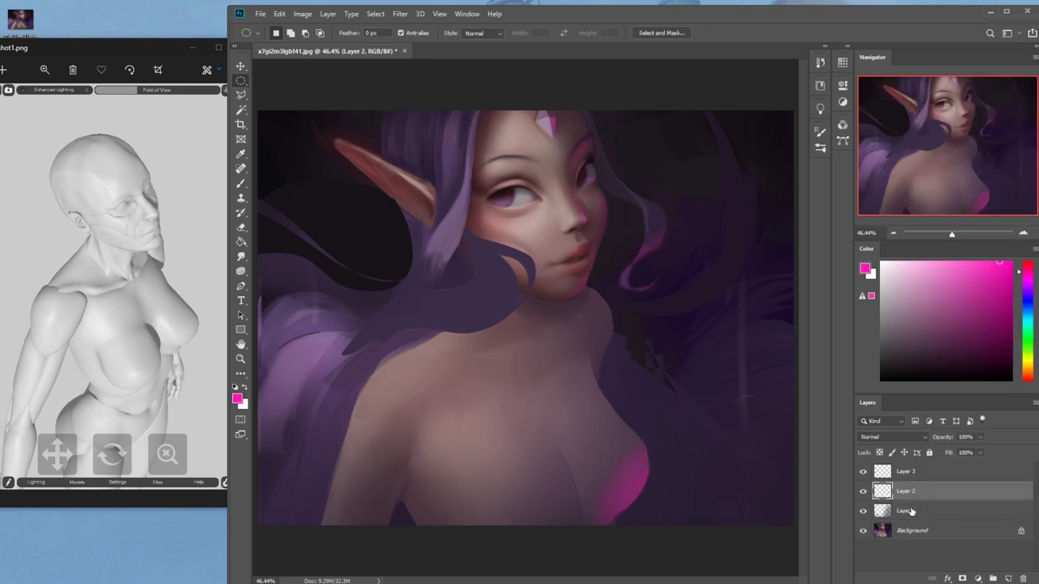
Duplicate Layer 2 to strengthen the pink light, compare with the copy hidden and shown, and set its Fill to 21%
key(ctrl+j)
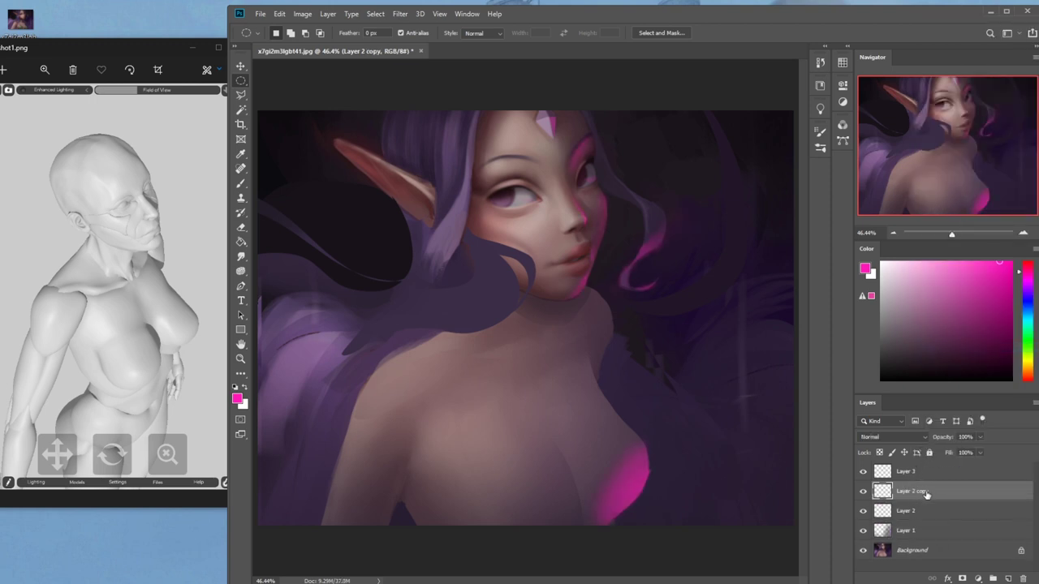
key(ctrl+minus)
key(ctrl+minus)
key(e)
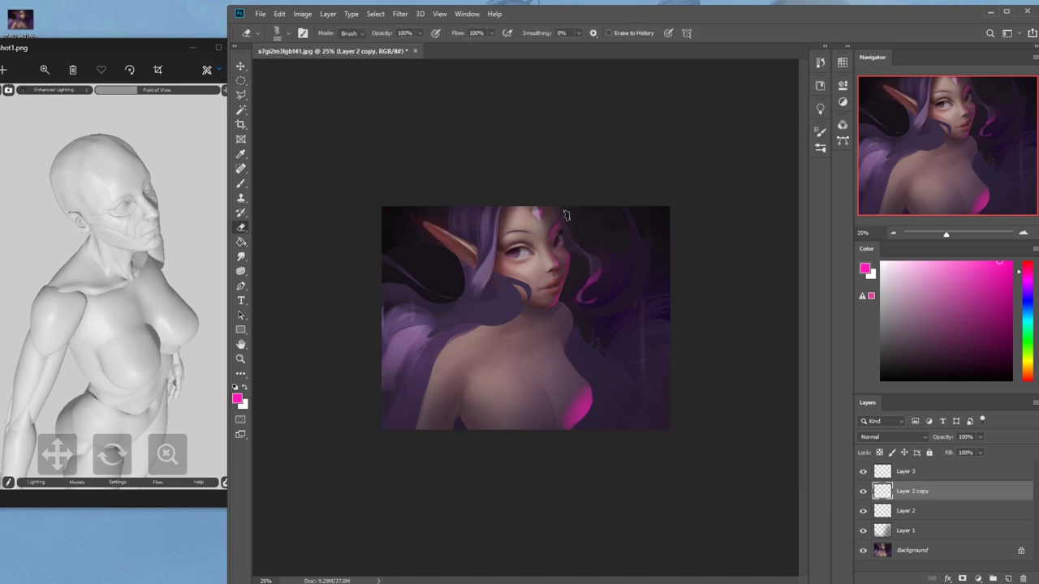
click(864, 492)
click(864, 492)
click(863, 492)
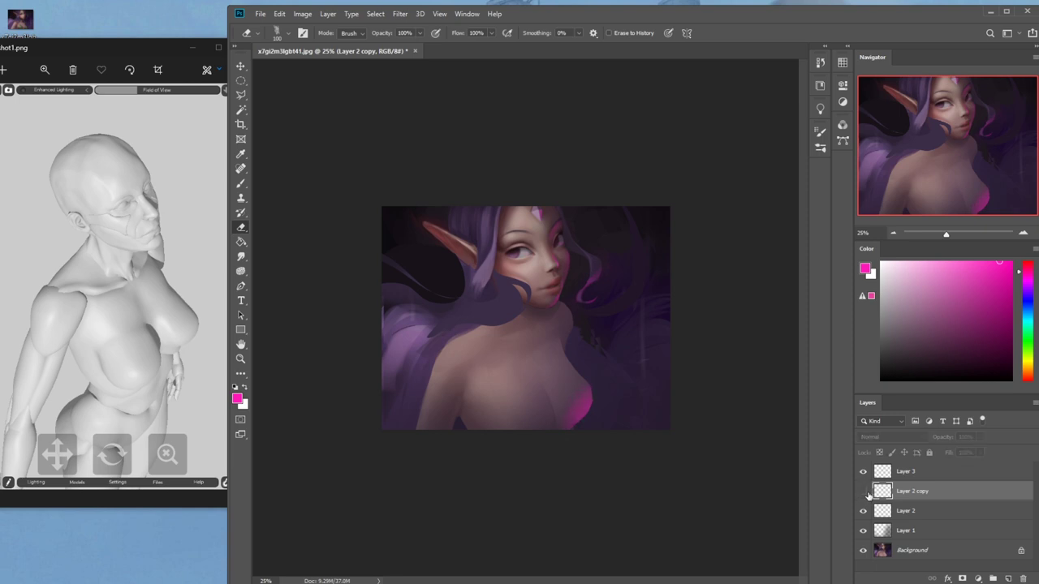
click(864, 492)
click(981, 452)
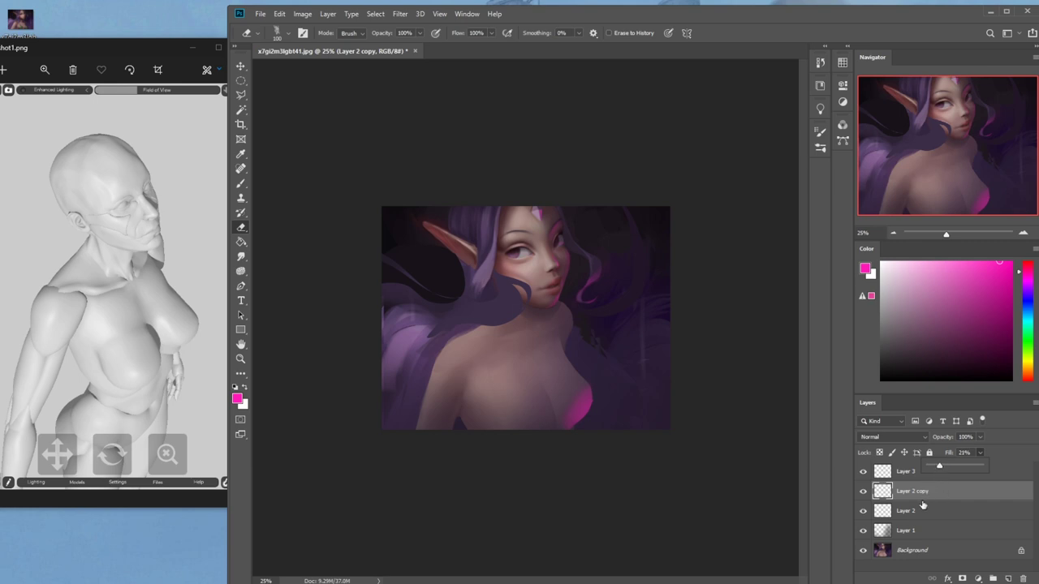
Merge Layer 1, Layer 2, its copy and Layer 3 down into the Background one by one
right_click(923, 531)
click(954, 387)
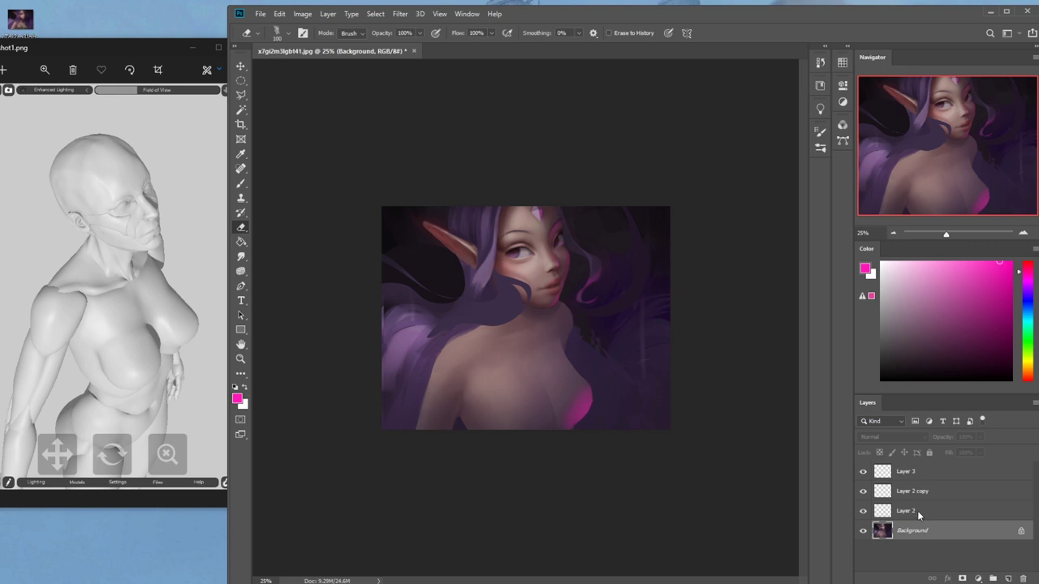
right_click(918, 514)
click(943, 369)
right_click(915, 493)
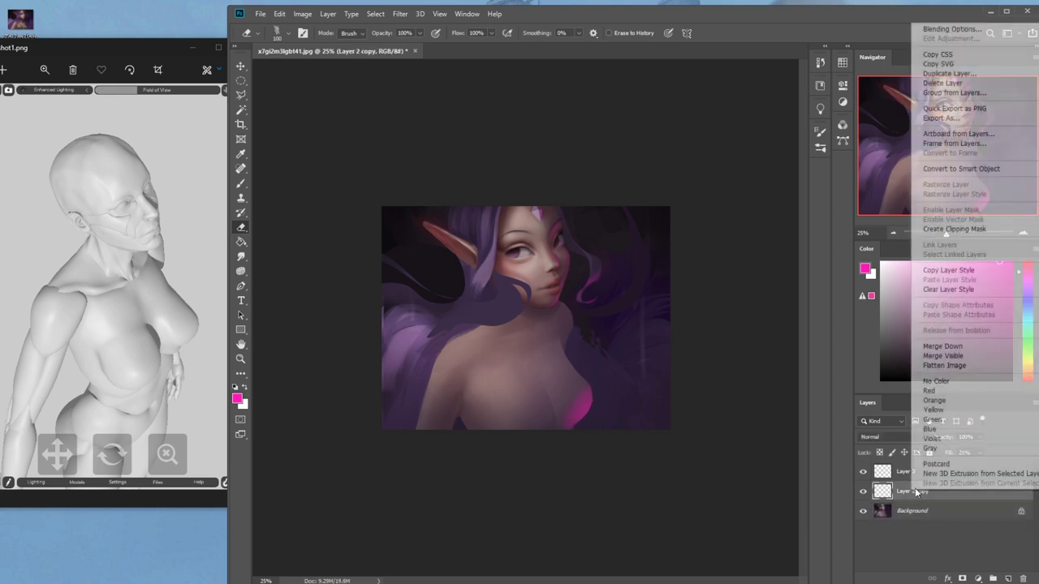
click(971, 346)
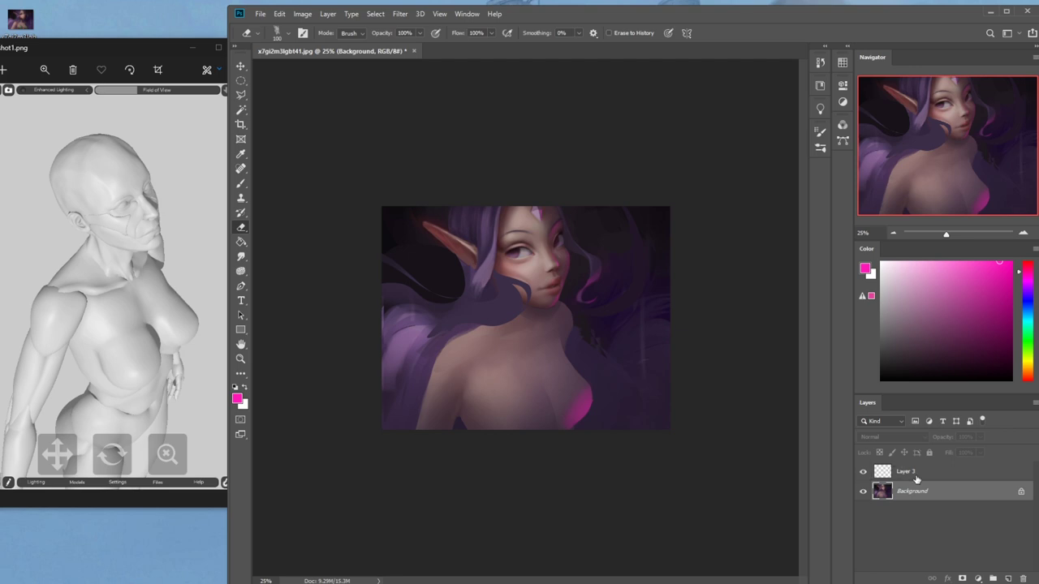
right_click(915, 479)
click(970, 330)
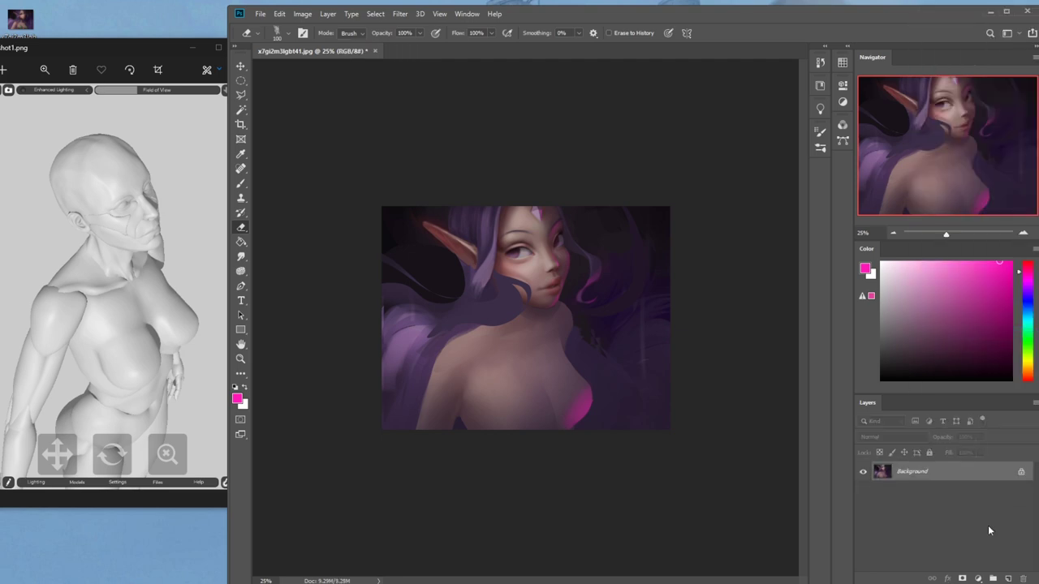
Add a new layer, outline a patch on the central chest with the freehand Lasso, and sample a light skin tone from the jaw
click(1007, 578)
key(l)
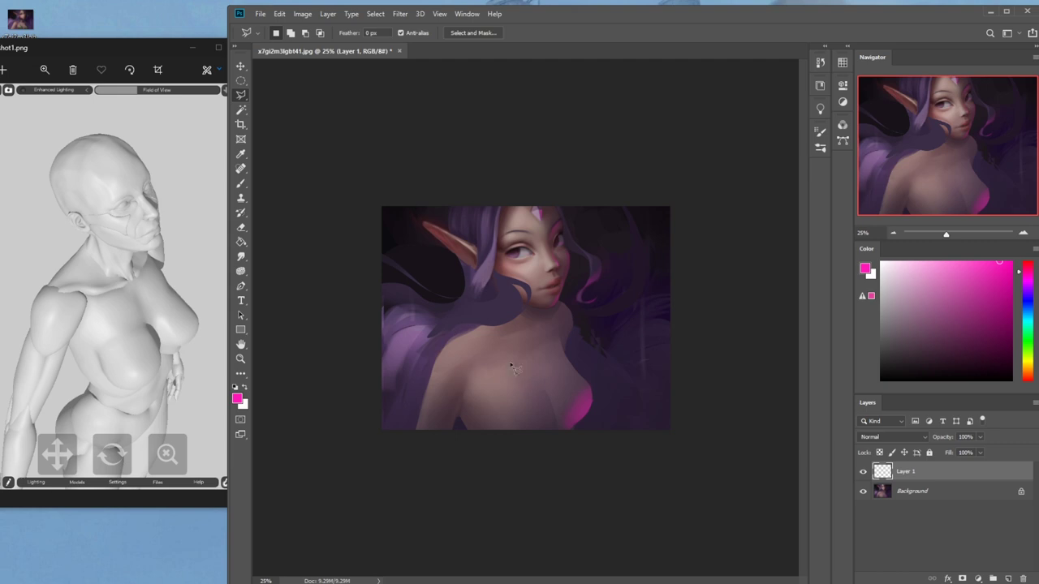
right_click(246, 99)
click(280, 95)
mouse_move(518, 371)
mouse_down()
mouse_move(550, 394)
mouse_move(529, 372)
mouse_move(551, 397)
mouse_move(544, 354)
mouse_move(526, 372)
mouse_up()
key(b)
alt+click(529, 291)
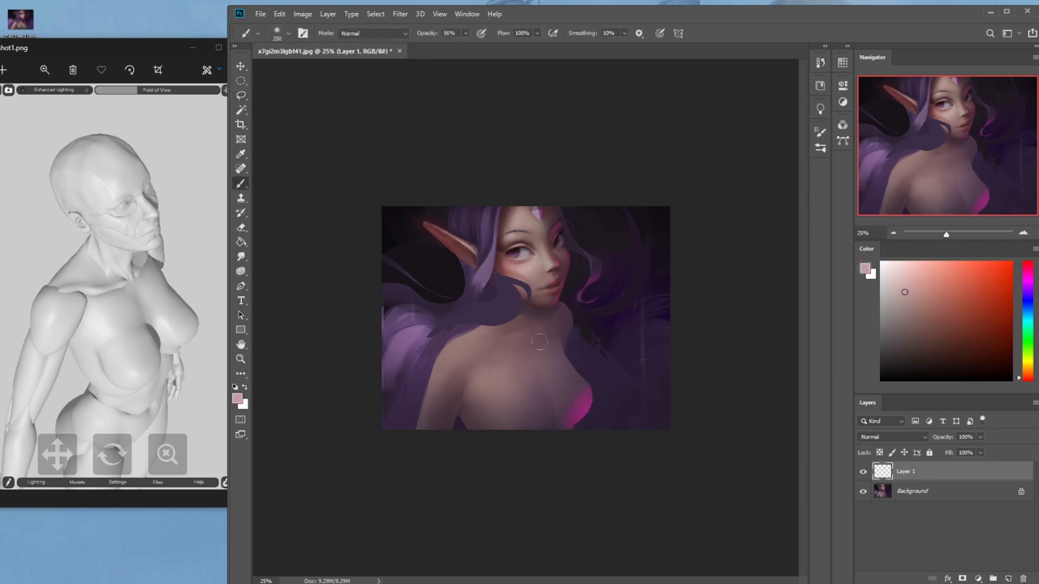
Paint the sampled skin tone softly over the central chest with an enlarged soft brush
key(])
key(])
key(])
key(])
key(])
drag(527, 365, 542, 385)
Lasso the upper plane of the far breast, lighten it with the 1300 px brush at 17% opacity, and deselect
key(l)
mouse_move(511, 367)
mouse_down()
mouse_move(561, 415)
mouse_move(575, 390)
mouse_move(550, 349)
mouse_move(513, 367)
mouse_move(570, 405)
mouse_up()
key(ctrl+h)
key(b)
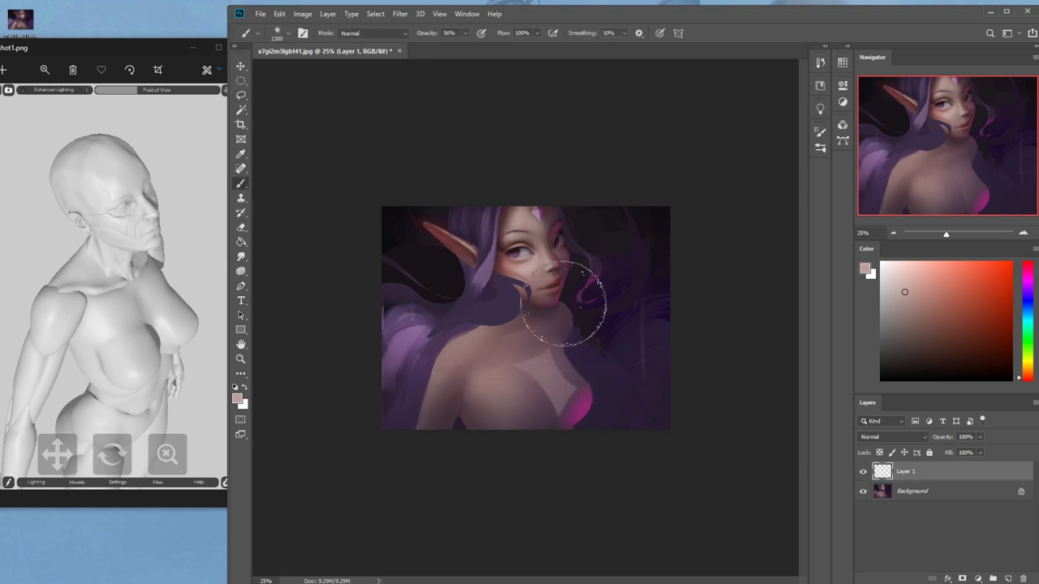
drag(465, 34, 461, 50)
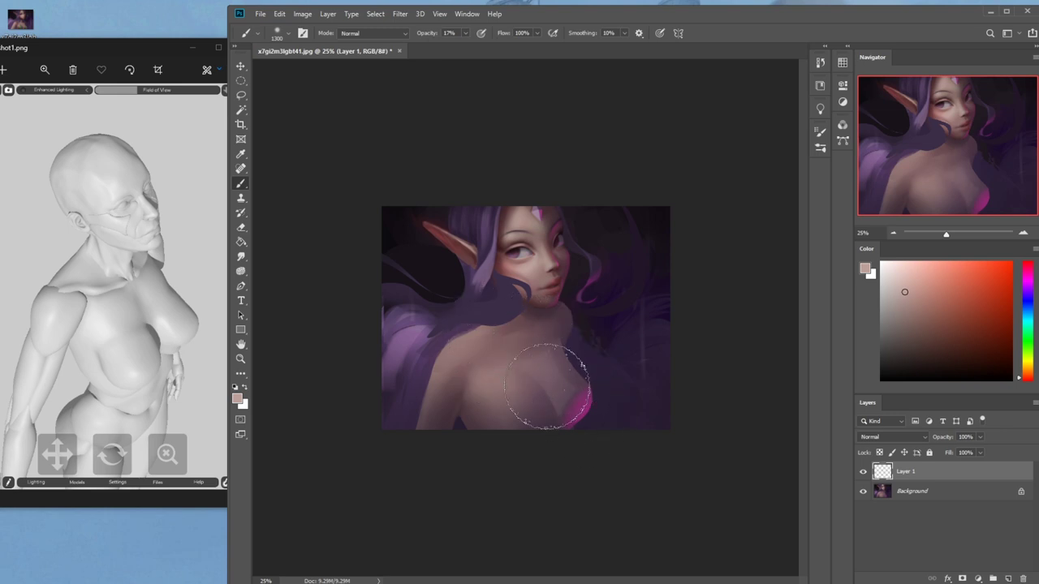
mouse_move(580, 361)
mouse_down()
mouse_move(553, 327)
mouse_move(532, 353)
mouse_up()
key(m)
right_click(524, 354)
click(540, 361)
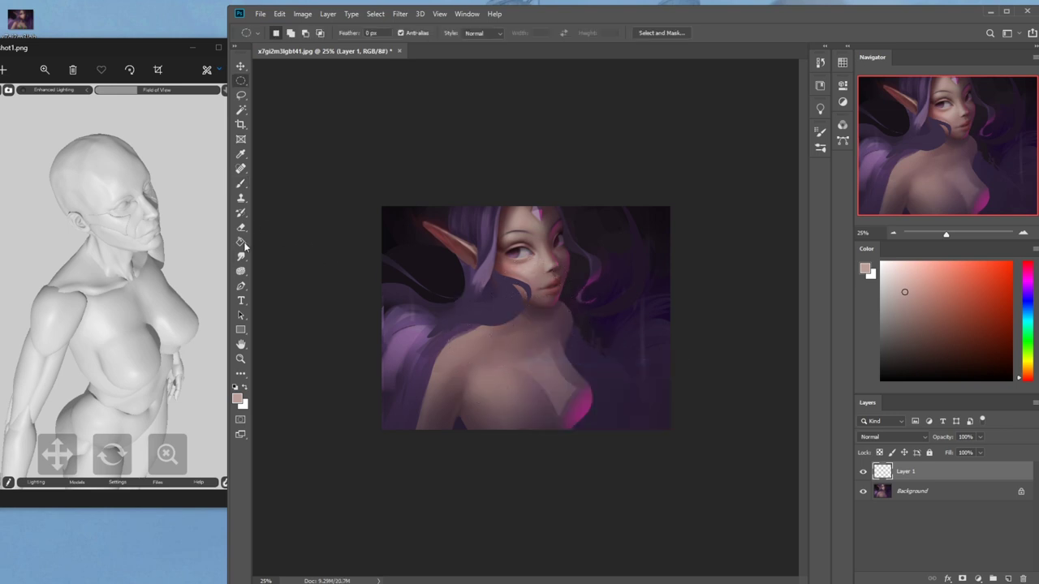
Blend the light chest patch's edges into the skin with the Smudge tool at 5% strength, and merge the layer down
click(240, 256)
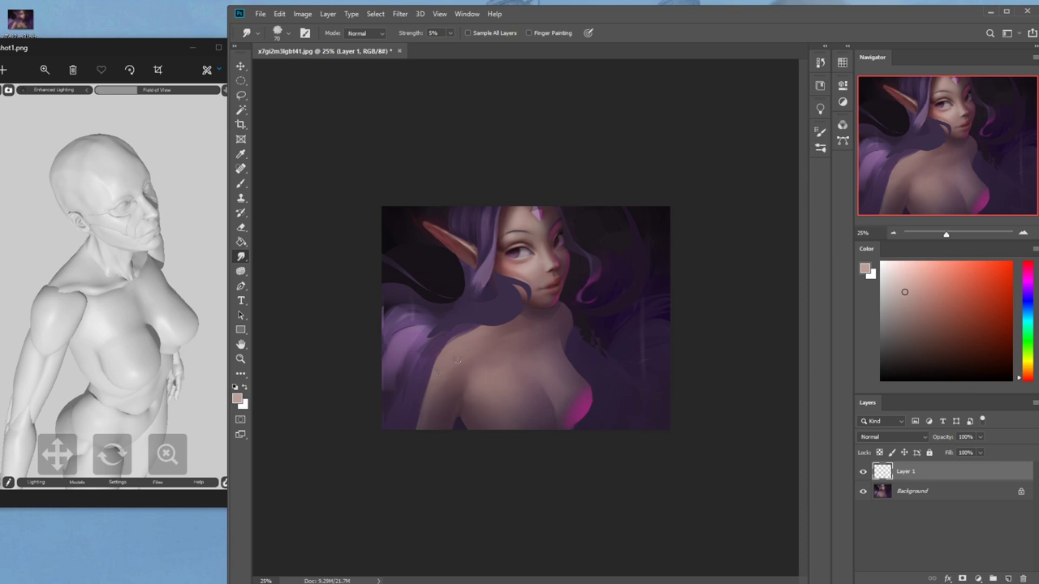
right_click(903, 471)
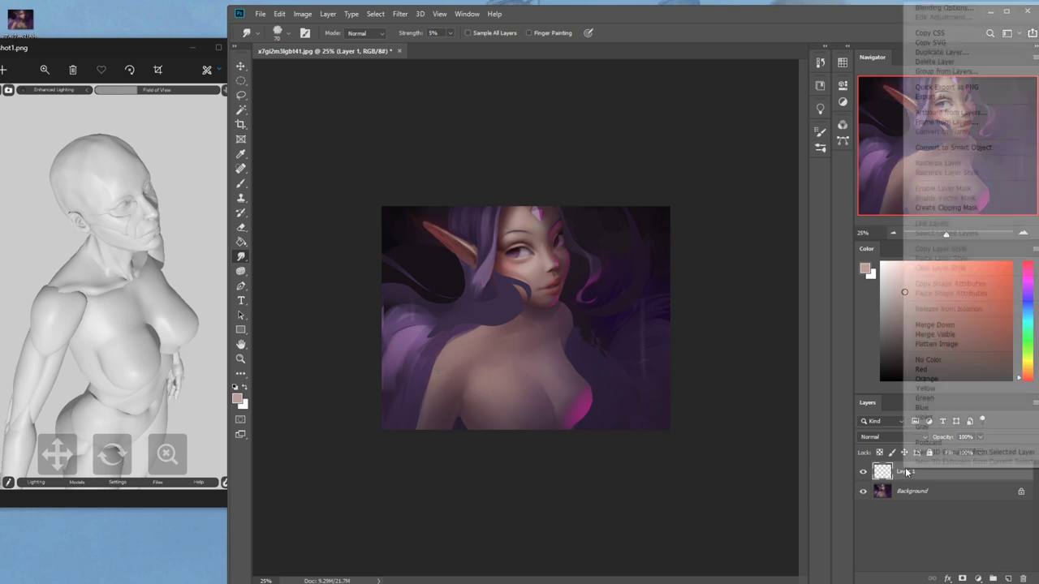
click(954, 324)
Add a new layer and paint a dark purple hair lock over the arm's outer edge at 100% brush opacity, using tones sampled from the hair
click(1006, 578)
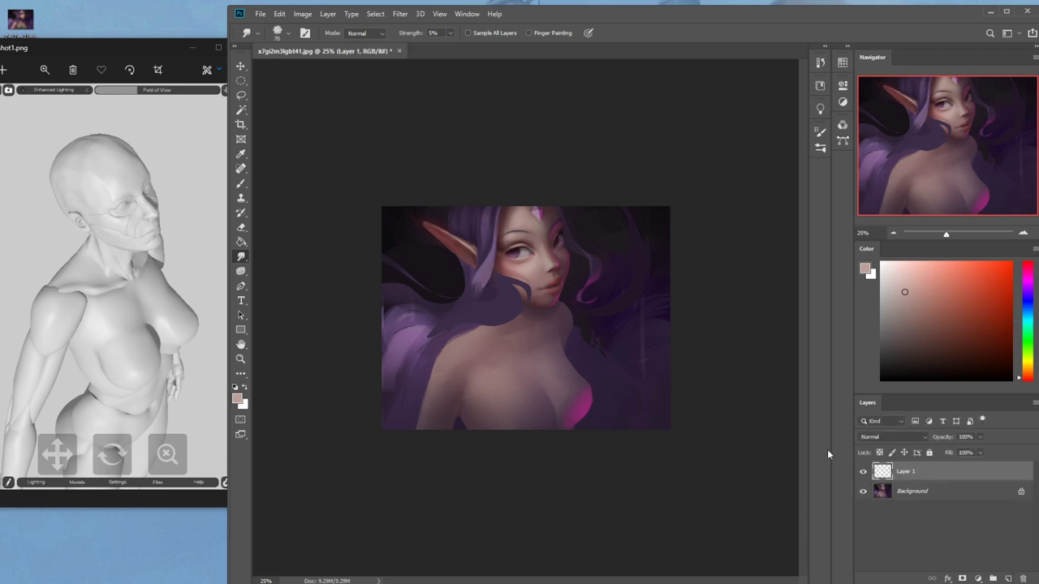
key(l)
mouse_move(435, 345)
mouse_down()
mouse_move(464, 464)
mouse_move(444, 420)
mouse_move(411, 392)
mouse_move(425, 345)
mouse_up()
key(b)
key(ctrl+d)
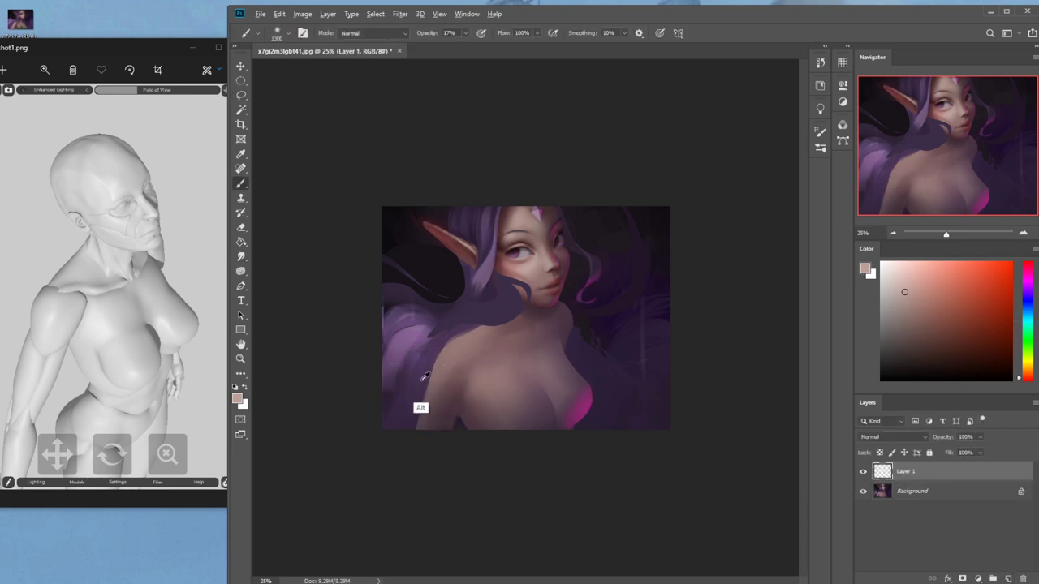
alt+click(419, 407)
click(465, 33)
drag(465, 37, 558, 50)
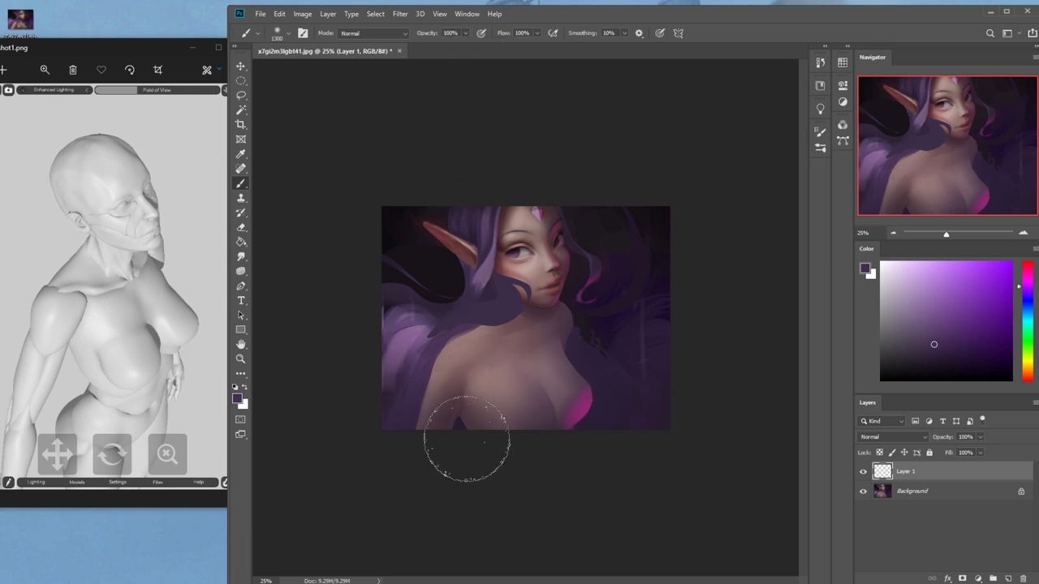
alt+click(389, 394)
drag(453, 416, 471, 447)
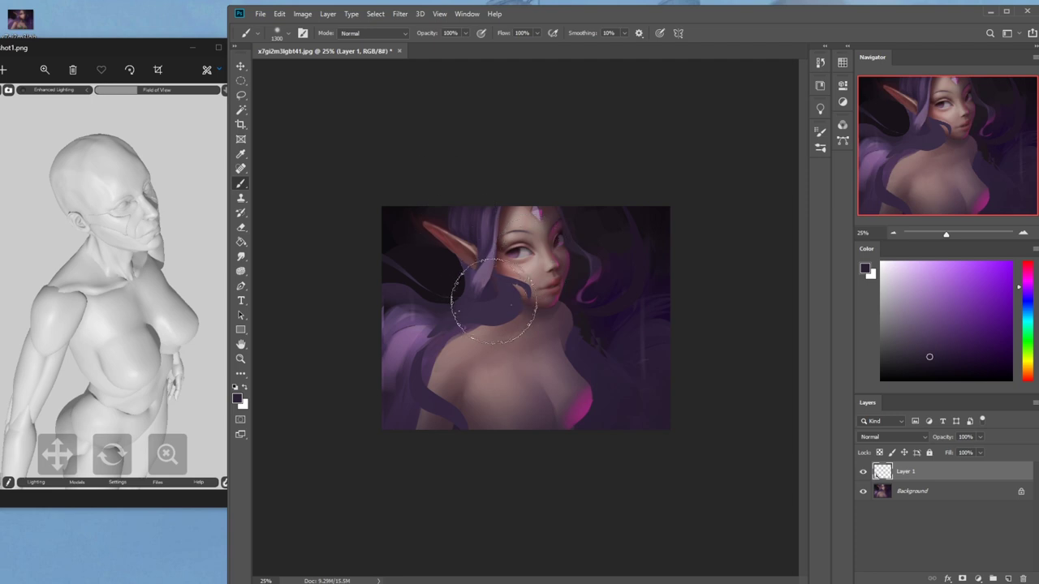
Outline a thin curling hair strand across the lower chest with the freehand Lasso and fill it with the sampled dark purple
key(l)
mouse_move(441, 327)
mouse_down()
mouse_move(513, 407)
mouse_move(497, 406)
mouse_move(471, 325)
mouse_move(487, 430)
mouse_up()
key(b)
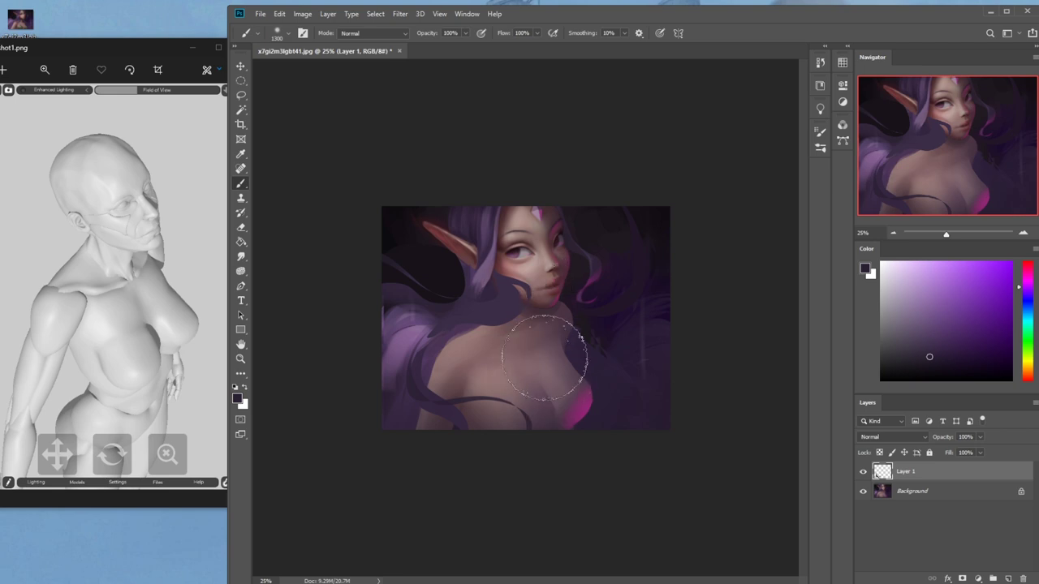
Deselect, soften the painted hair strands with a Gaussian Blur, and merge their layer down
key(m)
right_click(571, 388)
click(572, 384)
click(392, 16)
mouse_move(463, 144)
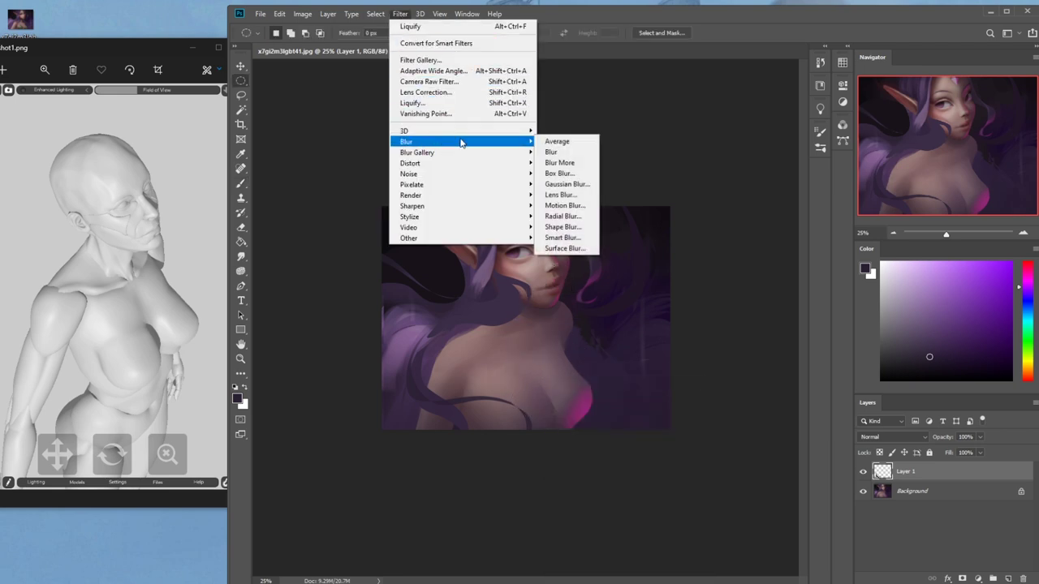
click(568, 184)
mouse_move(678, 304)
mouse_down()
mouse_move(642, 303)
mouse_move(659, 306)
mouse_up()
click(775, 151)
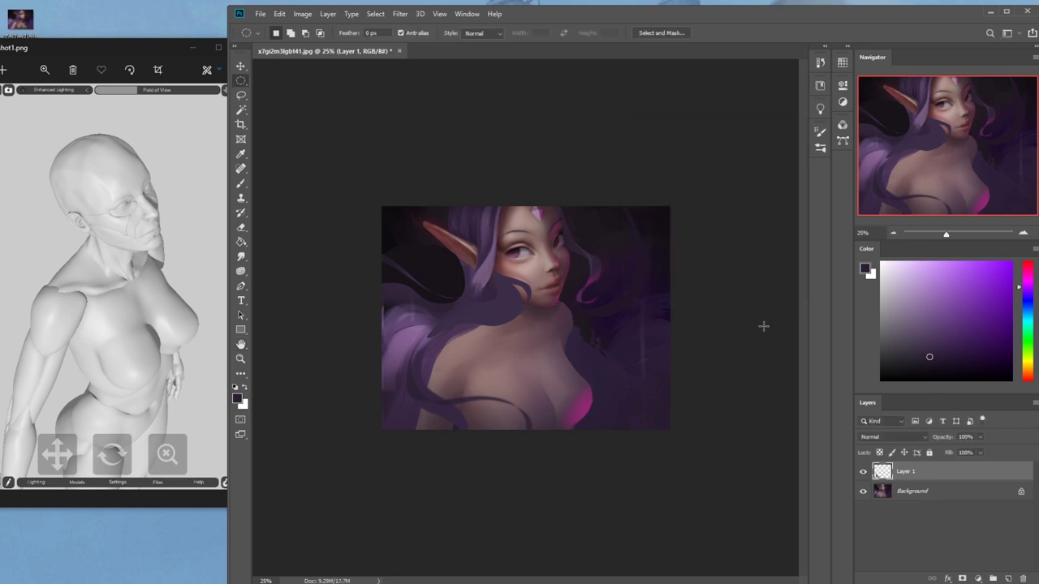
right_click(917, 468)
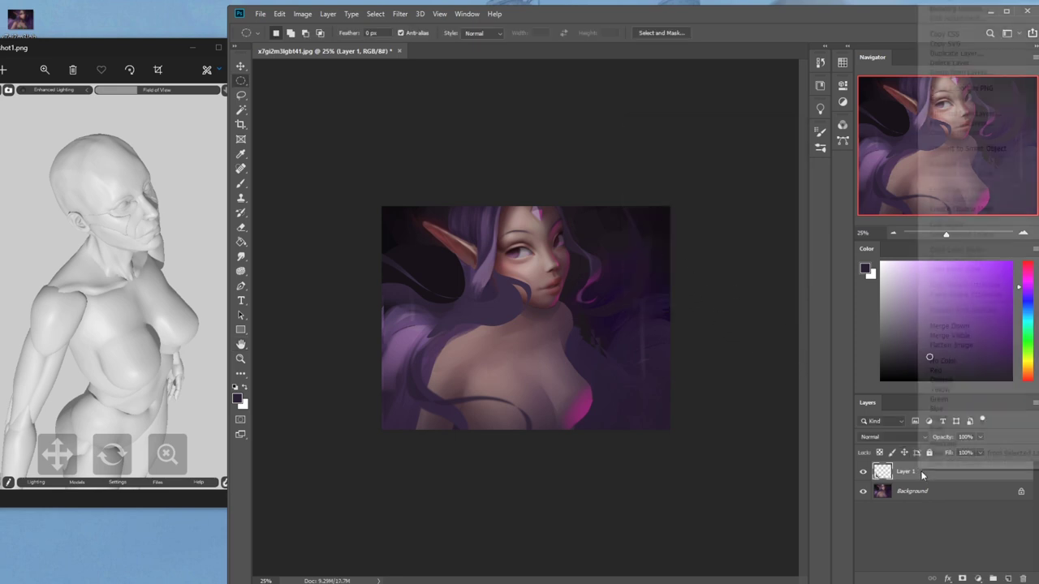
click(929, 329)
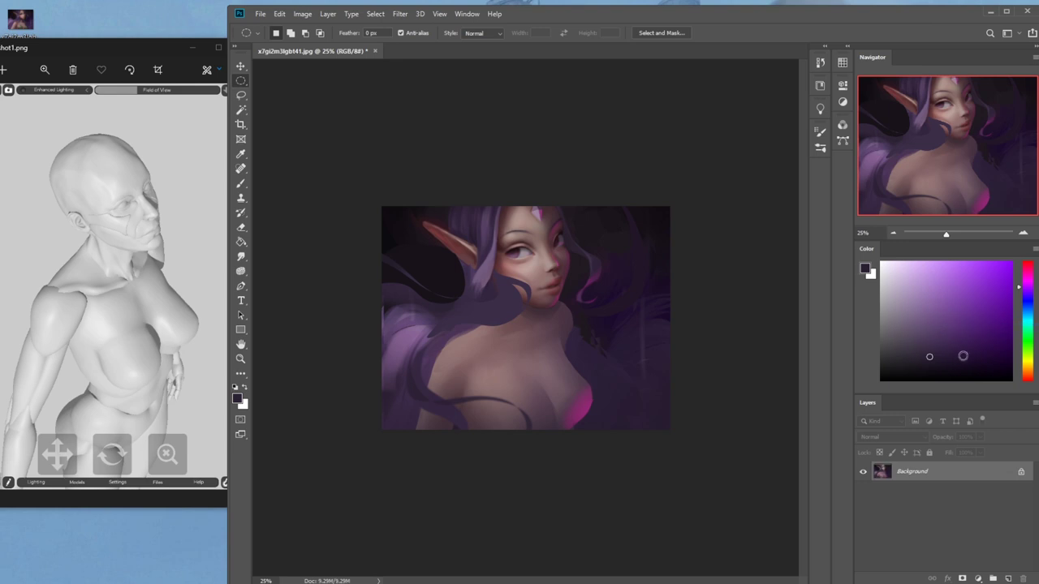
Open the Liquify filter, nudge the corner of the mouth slightly inward, and enlarge the warp brush to 175
key(b)
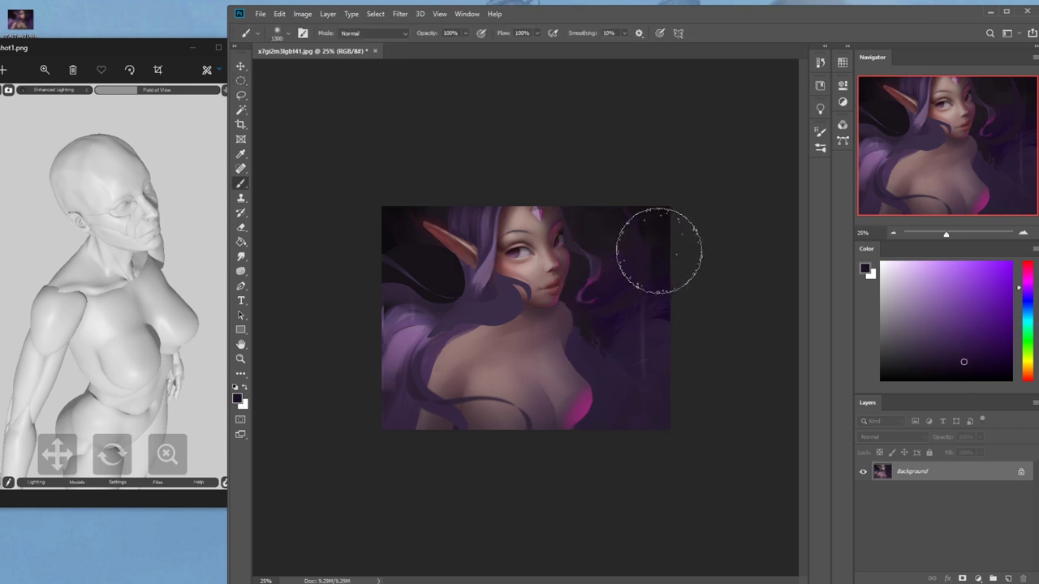
click(401, 16)
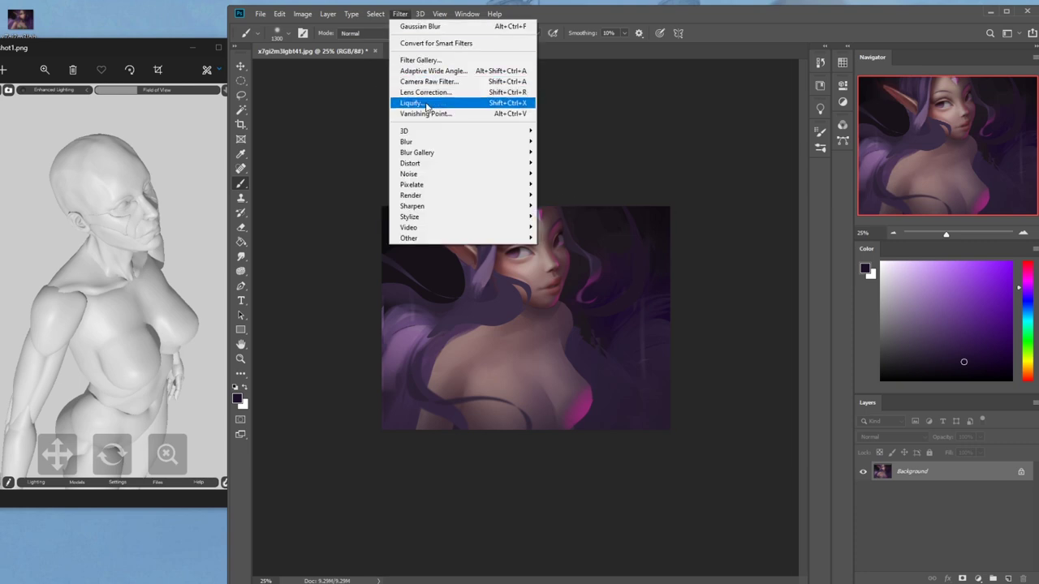
click(422, 103)
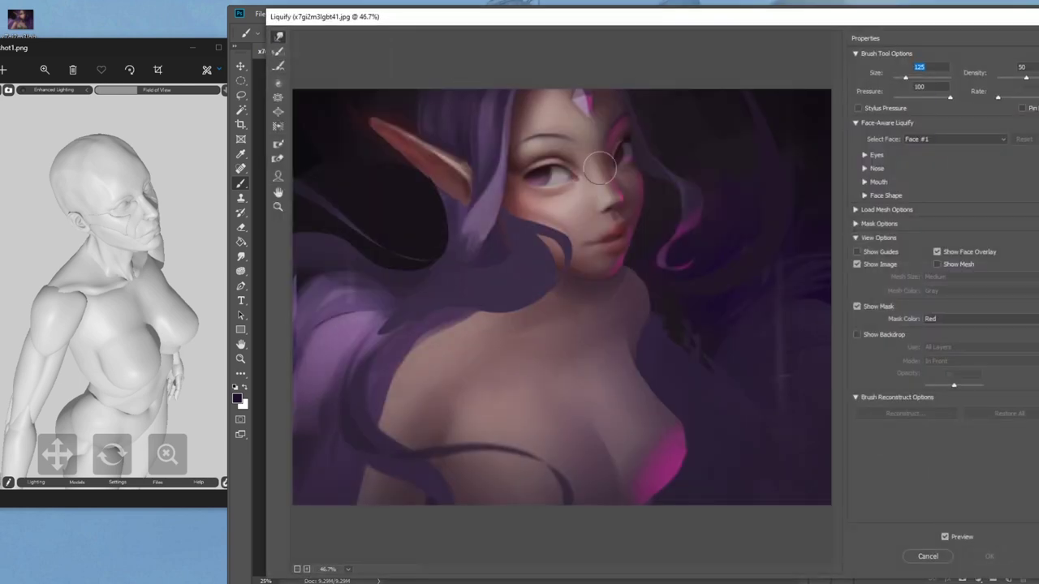
key(bracketleft)
drag(585, 245, 595, 245)
key(bracketright)
key(bracketright)
key(bracketright)
key(bracketright)
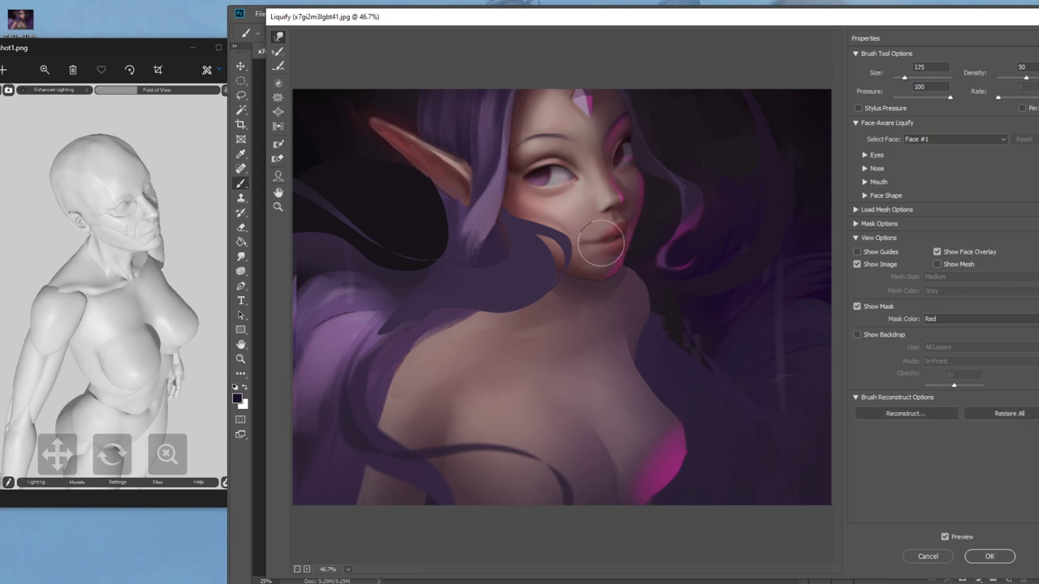
Refine the brow, forehead and near-eye areas in Liquify with a warp brush of about 200, and apply the filter
key(bracketright)
key(bracketright)
key(bracketright)
key(bracketright)
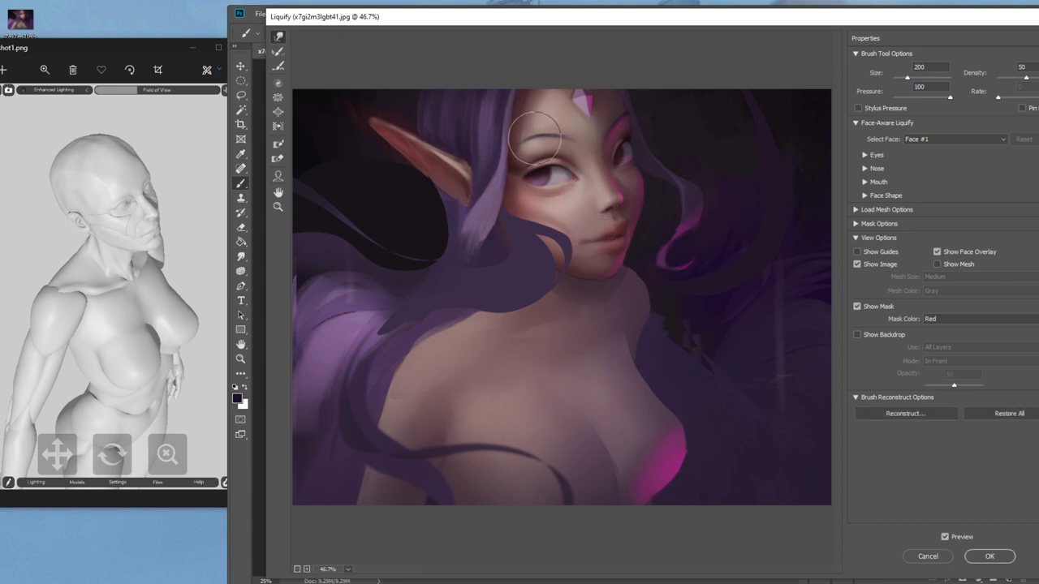
key(bracketleft)
key(bracketleft)
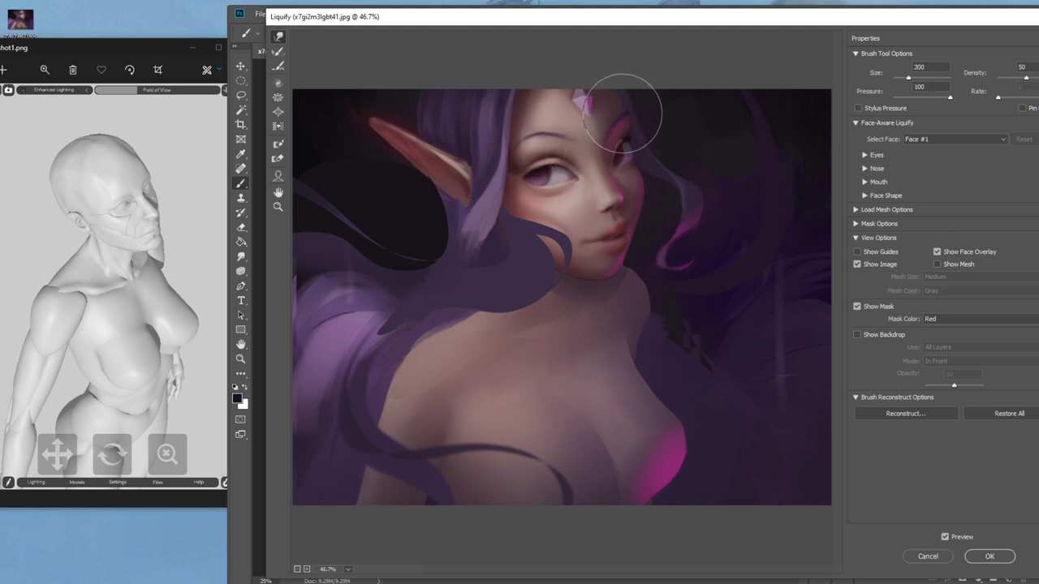
key(bracketright)
key(bracketright)
key(bracketleft)
key(bracketleft)
key(bracketleft)
key(bracketleft)
key(bracketright)
key(bracketright)
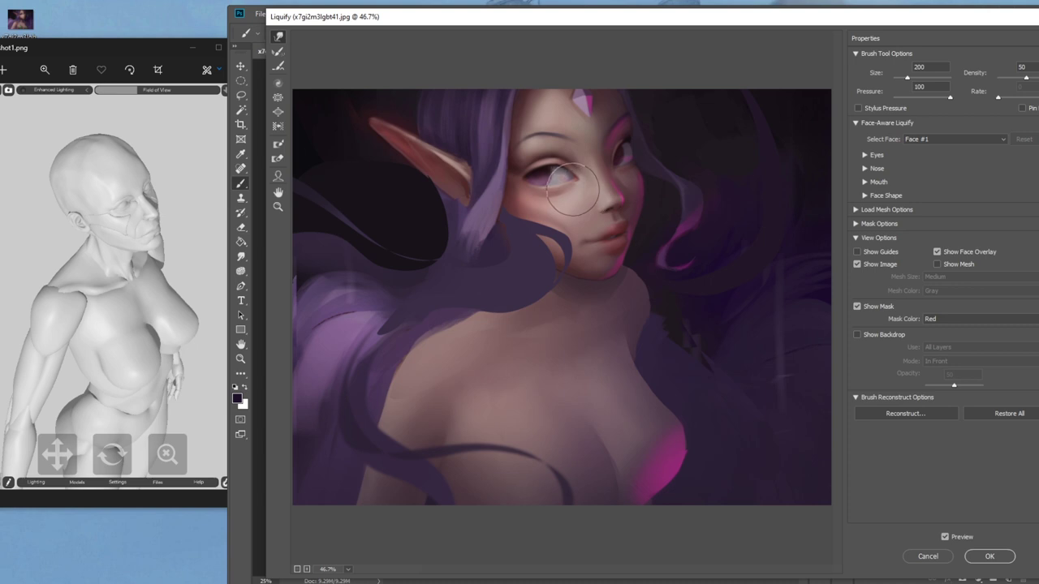
click(997, 559)
Lasso the near eye's lower eyelid, copy it to a new layer, and nudge it into place
key(z)
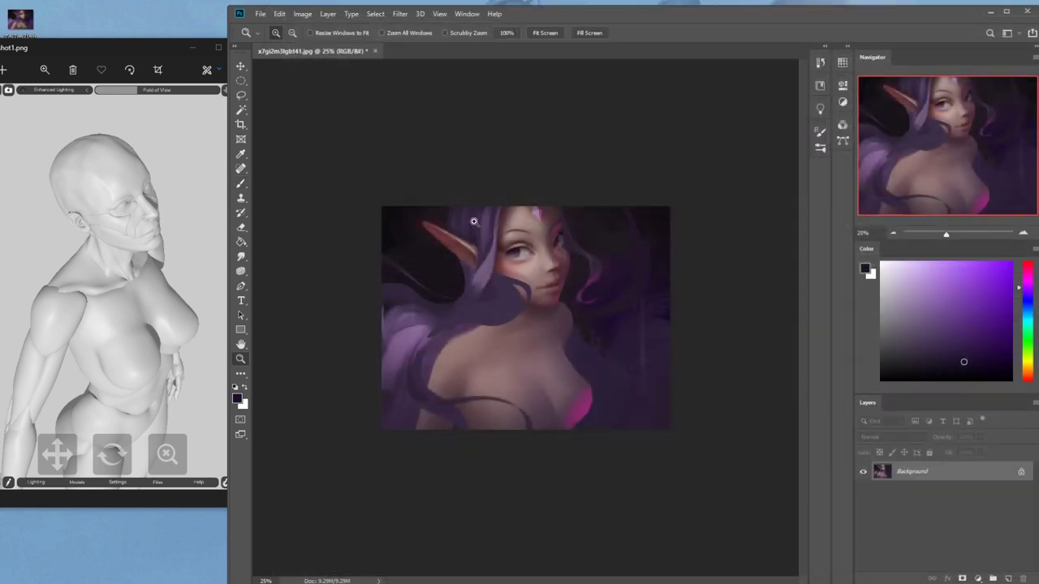
click(596, 305)
key(l)
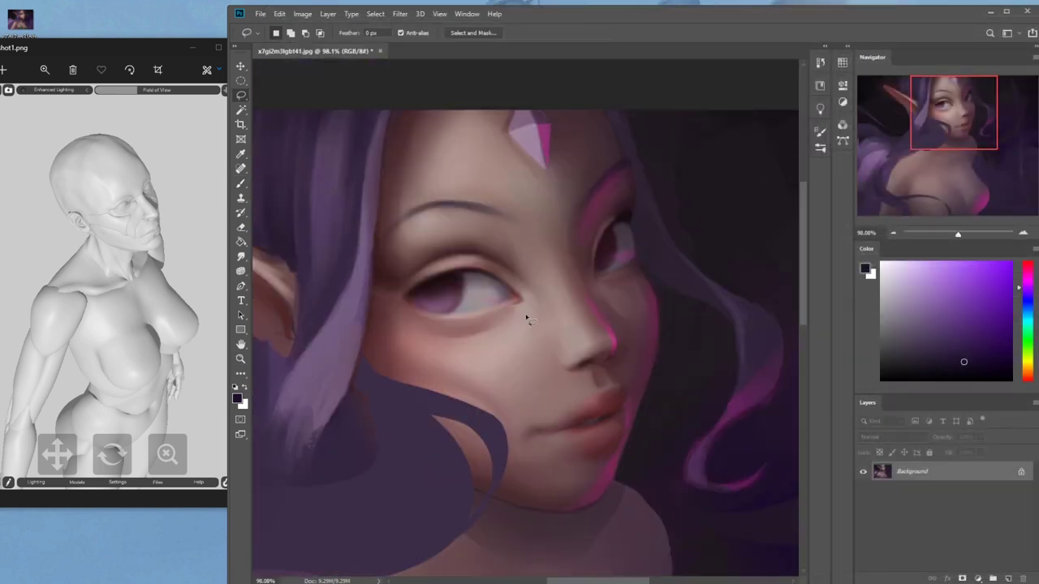
mouse_move(430, 317)
mouse_down()
mouse_move(459, 353)
mouse_move(526, 315)
mouse_up()
key(ctrl+j)
key(ctrl+t)
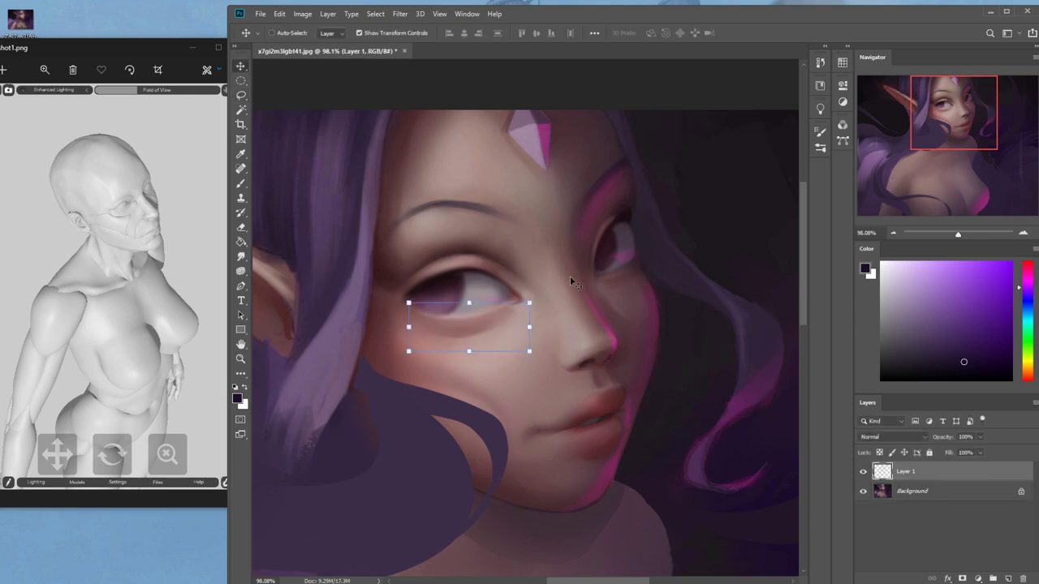
key(Return)
Erase the copied eyelid patch's edges to blend it in, compare with the layer hidden, and merge it down
key(e)
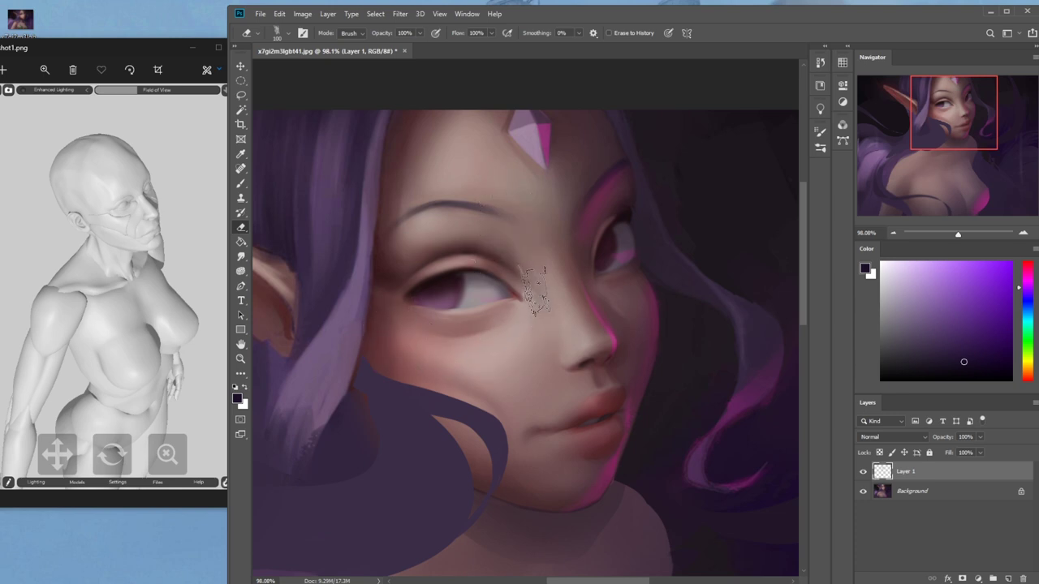
key(ctrl+minus)
key(ctrl+minus)
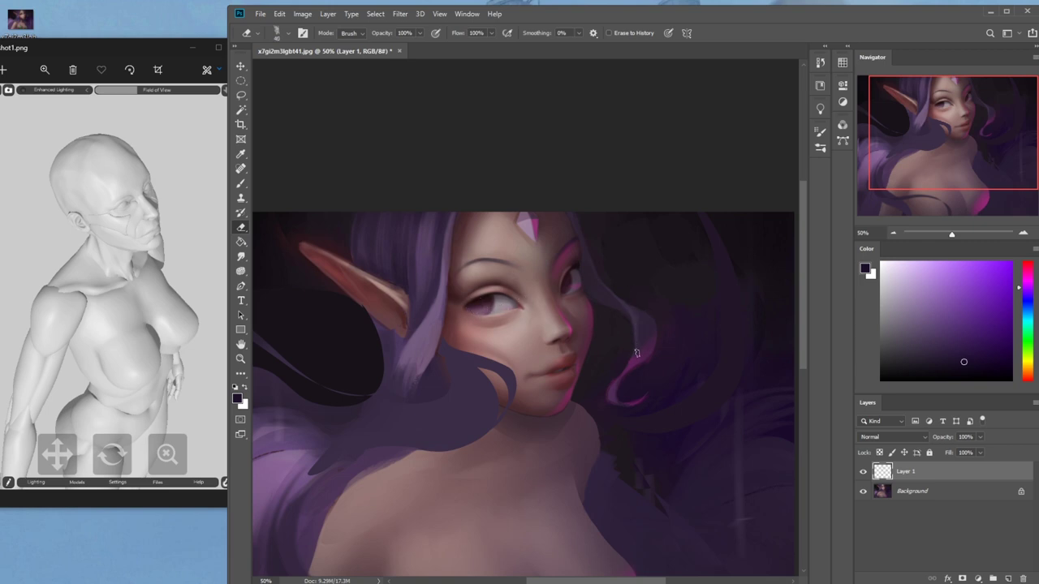
key(ctrl+minus)
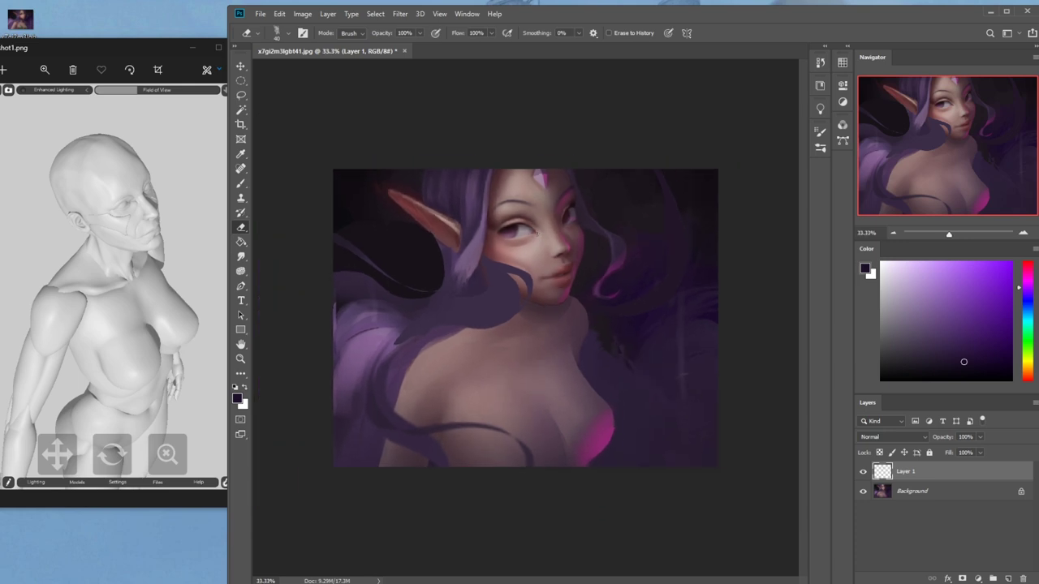
click(863, 472)
click(864, 473)
right_click(916, 472)
click(968, 326)
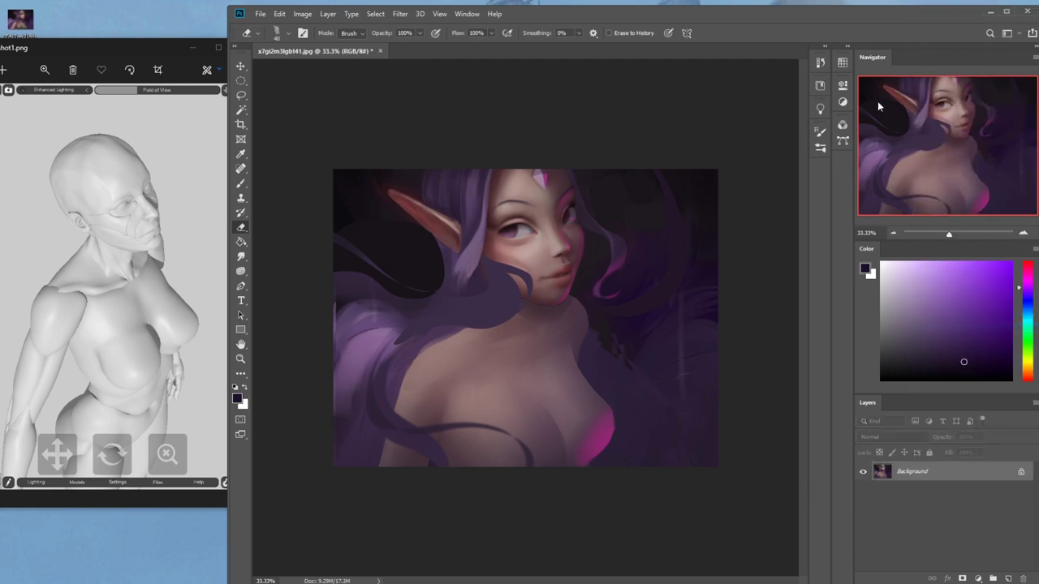
Compare the face before and after the Liquify and eyelid edits using the history states, returning to the latest state
click(820, 63)
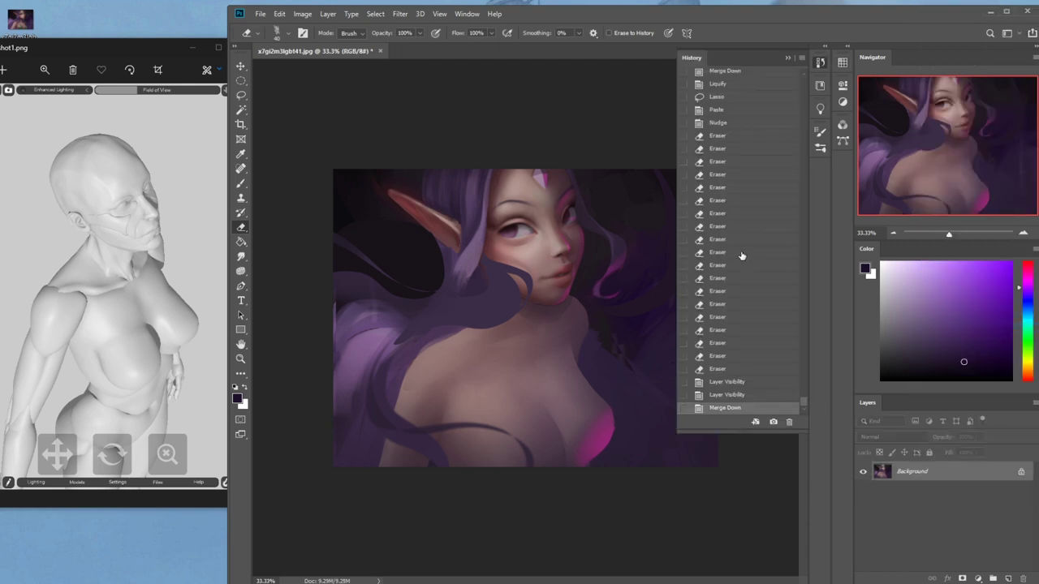
click(732, 86)
click(733, 74)
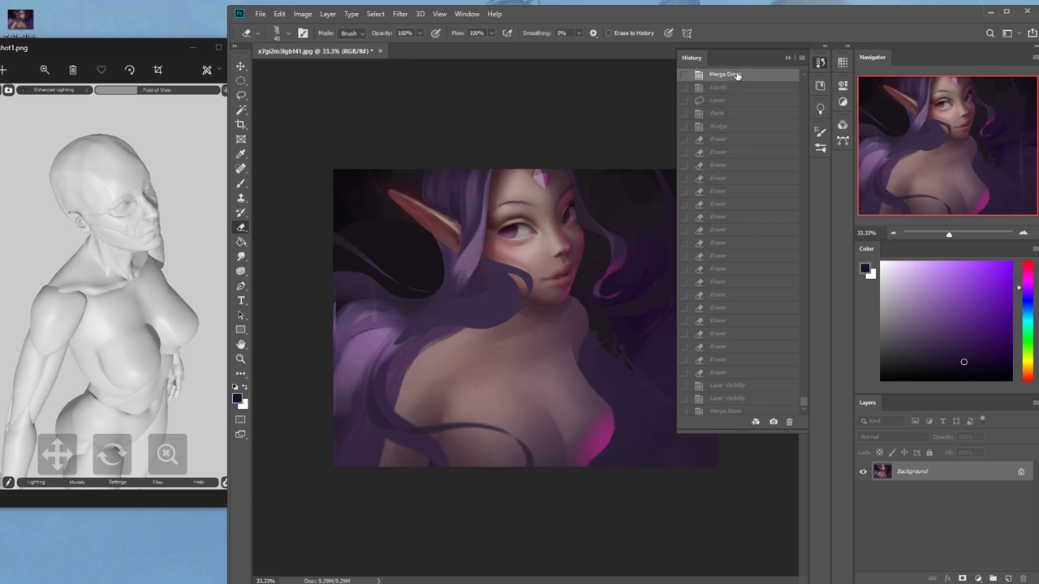
key(ctrl+plus)
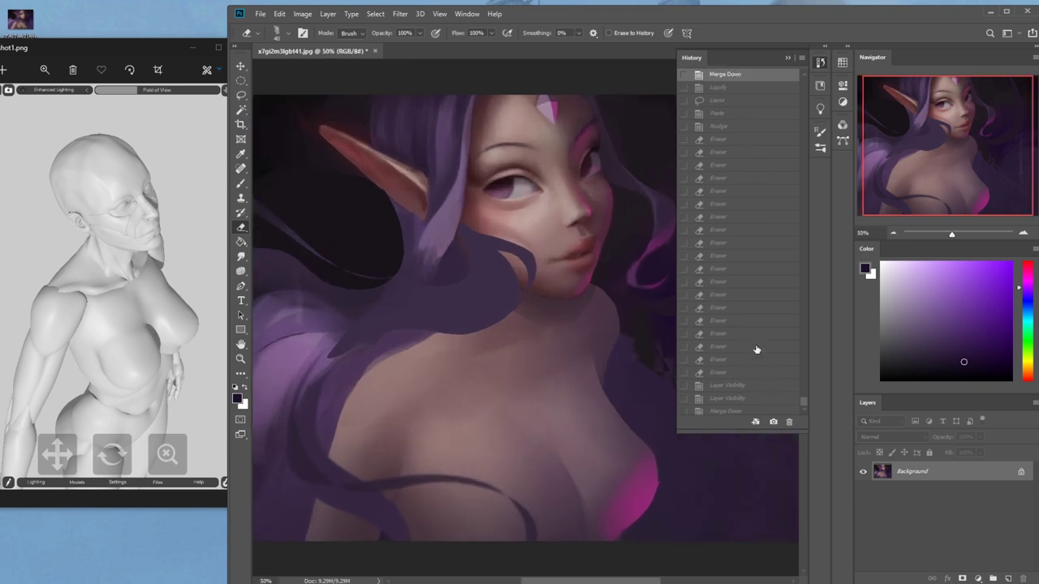
scroll(807, 413, down, 1)
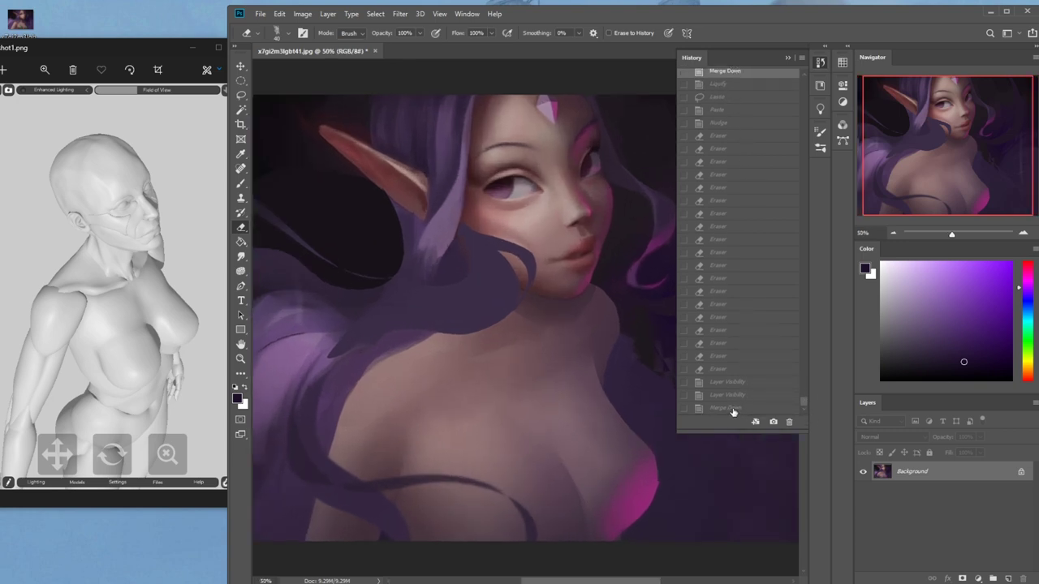
click(733, 409)
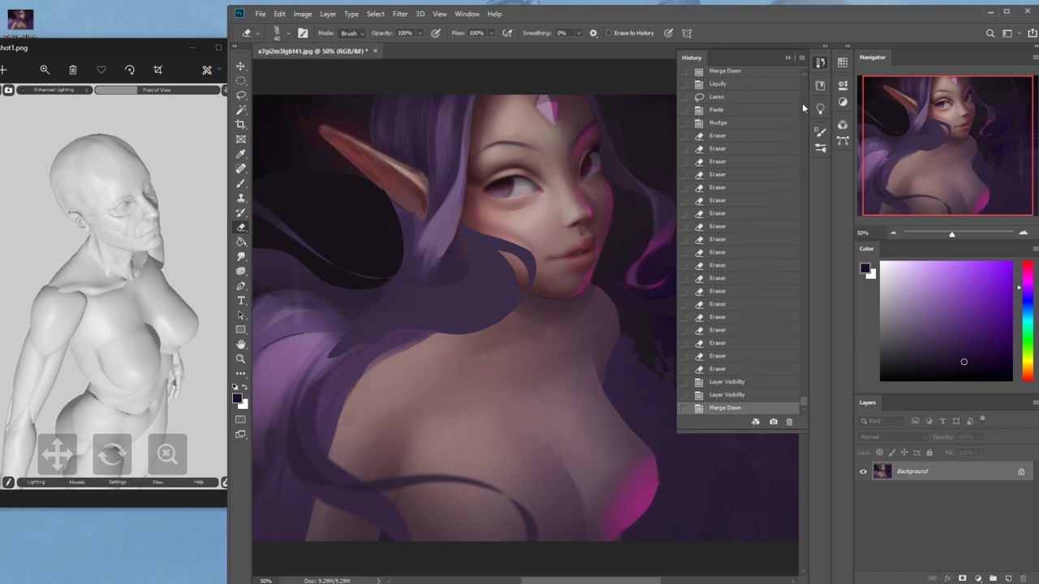
click(787, 58)
key(ctrl+0)
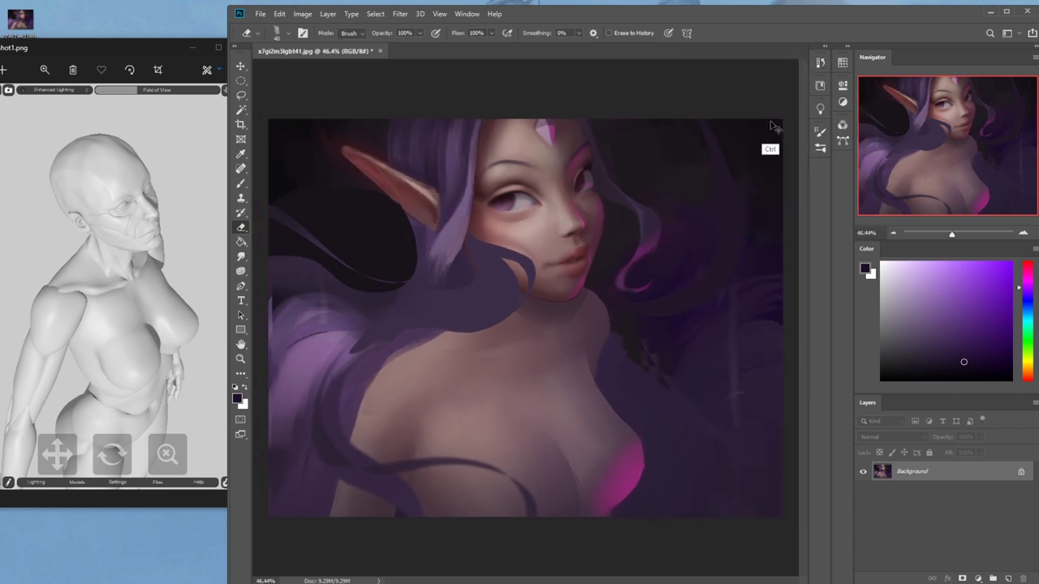
key(ctrl+minus)
key(ctrl+minus)
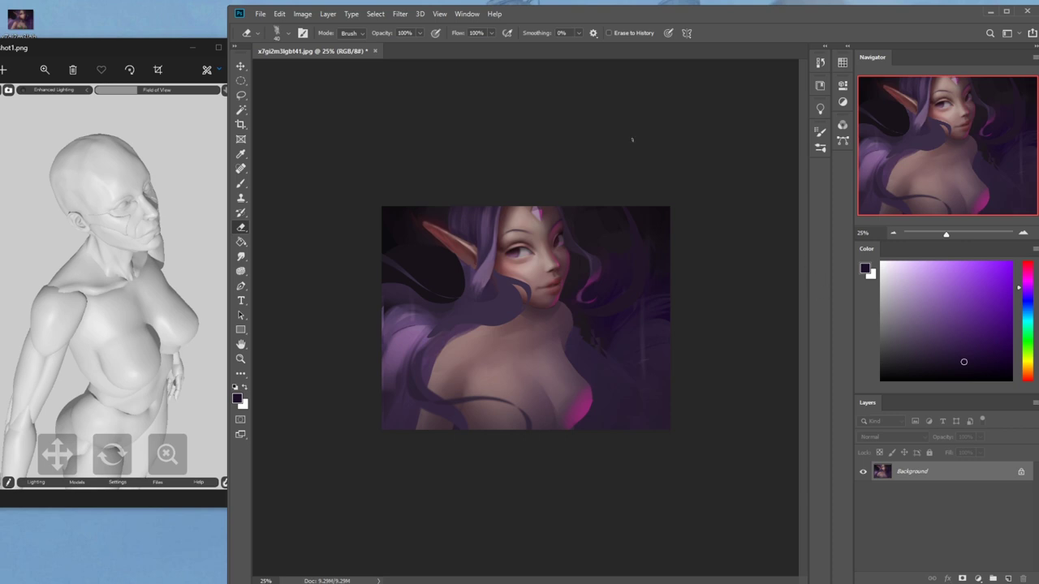
Soften the hair strands around the arm using the Blur tool at 100% strength with a brush enlarged to about 600 px
click(399, 14)
key(Escape)
right_click(243, 227)
click(241, 257)
right_click(241, 256)
click(284, 257)
key(bracketright)
key(bracketright)
key(bracketright)
key(bracketright)
key(bracketright)
key(bracketright)
key(bracketright)
key(bracketright)
key(bracketright)
key(bracketright)
key(bracketright)
key(bracketright)
key(bracketright)
key(bracketright)
key(bracketright)
key(bracketright)
key(bracketright)
key(bracketright)
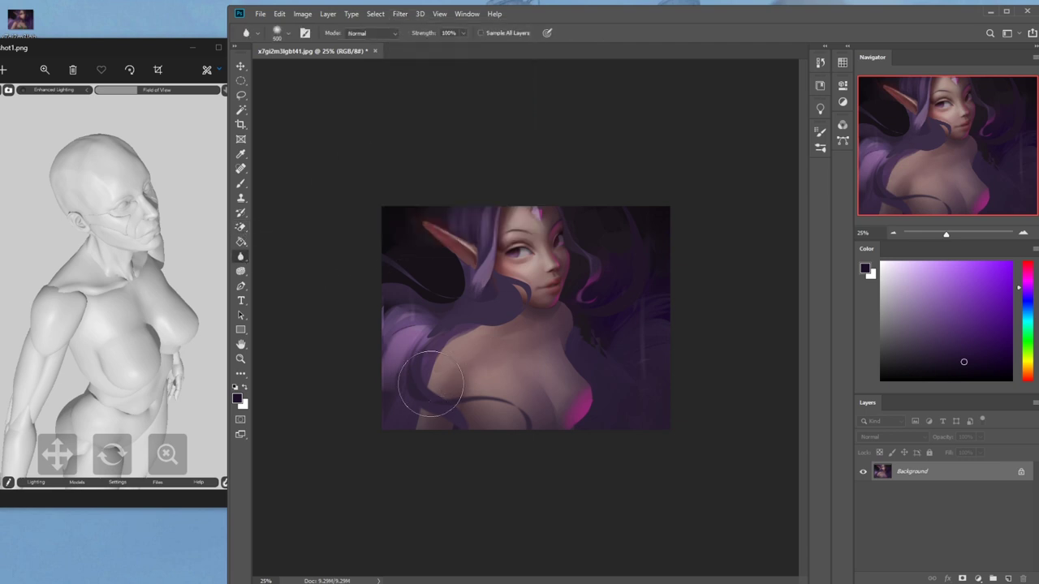
key(bracketleft)
key(bracketleft)
key(bracketleft)
Darken the purple hair along the painting's left edge with near-black brush strokes, enlarging the brush to 2600 px and undoing the last two strokes
key(b)
drag(378, 297, 387, 402)
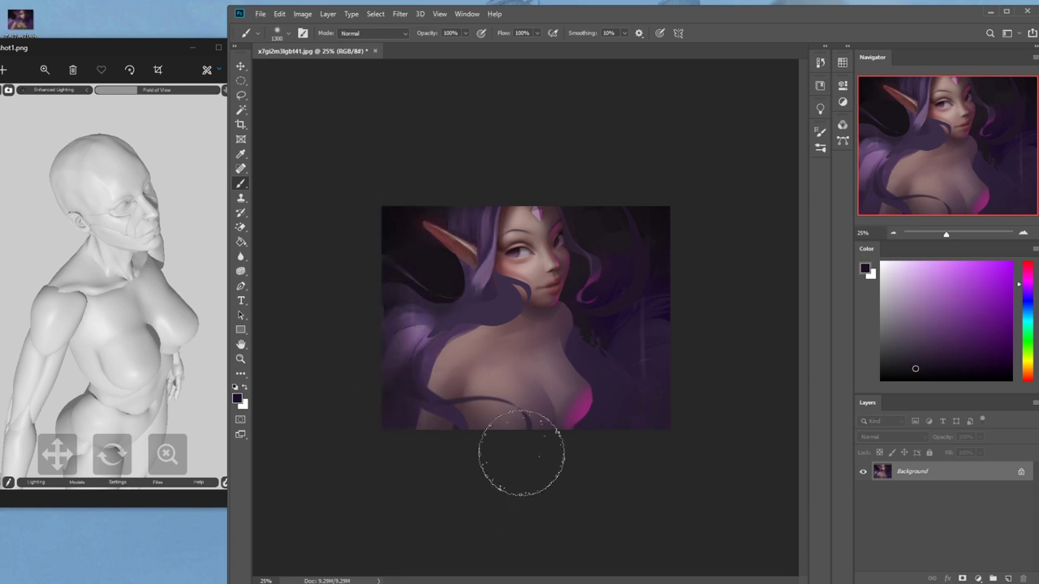
key(bracketright)
key(bracketright)
key(bracketright)
key(bracketright)
key(bracketright)
key(bracketright)
key(bracketright)
key(bracketright)
key(bracketright)
key(bracketright)
key(bracketright)
key(bracketright)
key(bracketright)
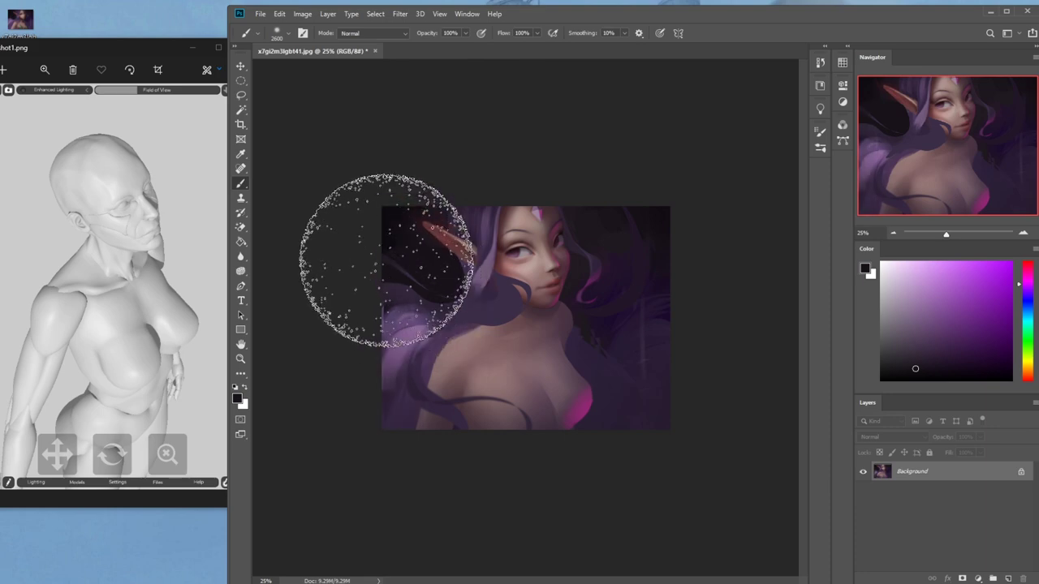
drag(380, 268, 365, 357)
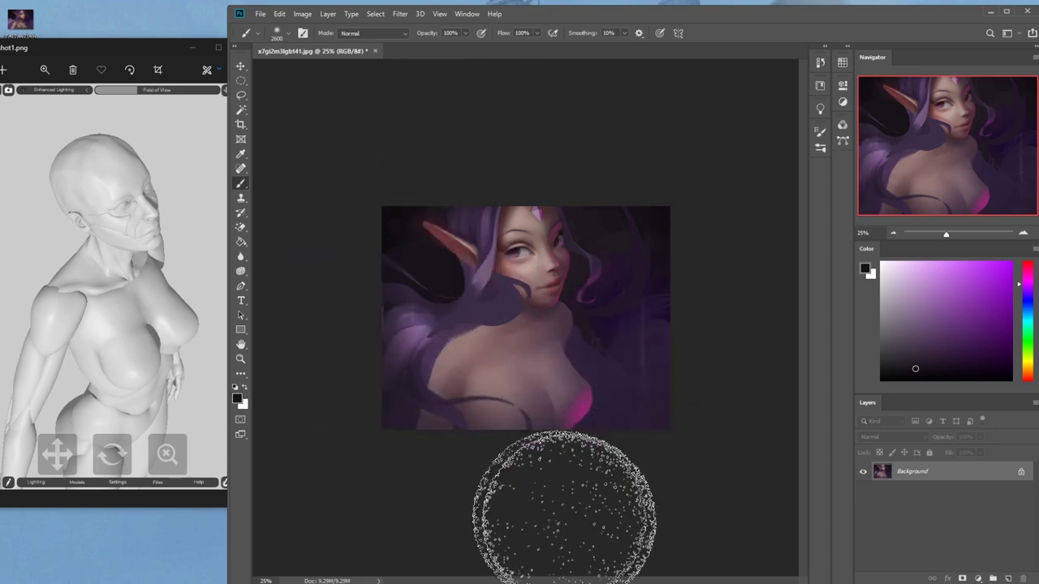
key(ctrl+z)
key(ctrl+z)
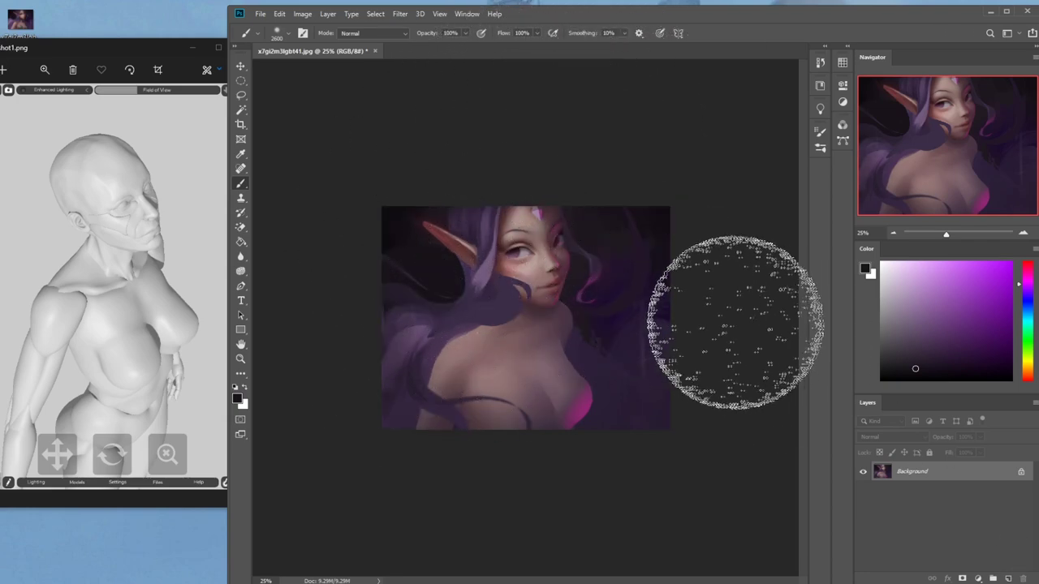
Darken the painting's top area around the ear with near-black brush strokes on a new layer
click(1008, 577)
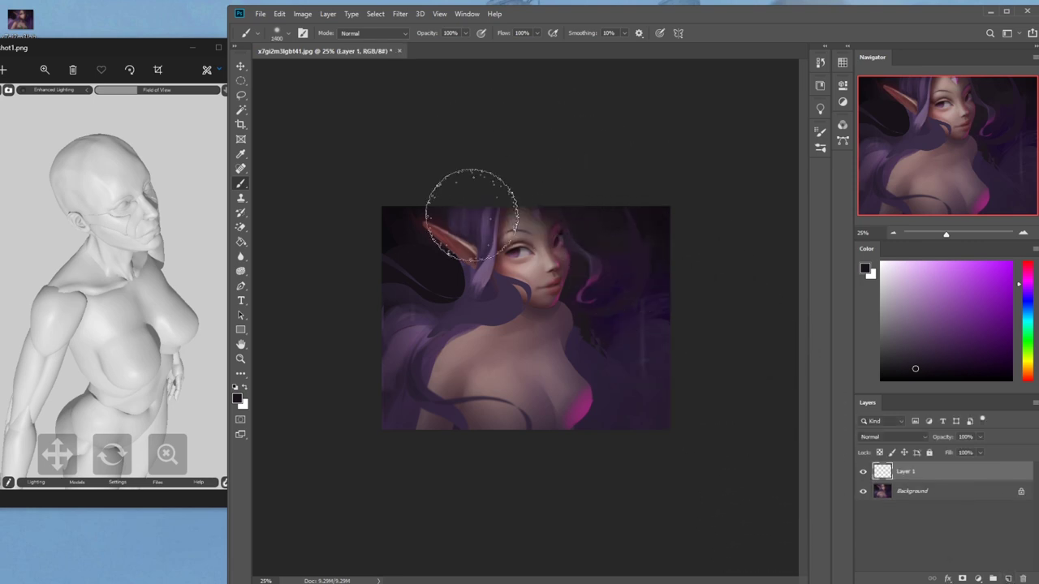
mouse_move(495, 181)
mouse_down()
mouse_move(364, 251)
mouse_move(306, 224)
mouse_up()
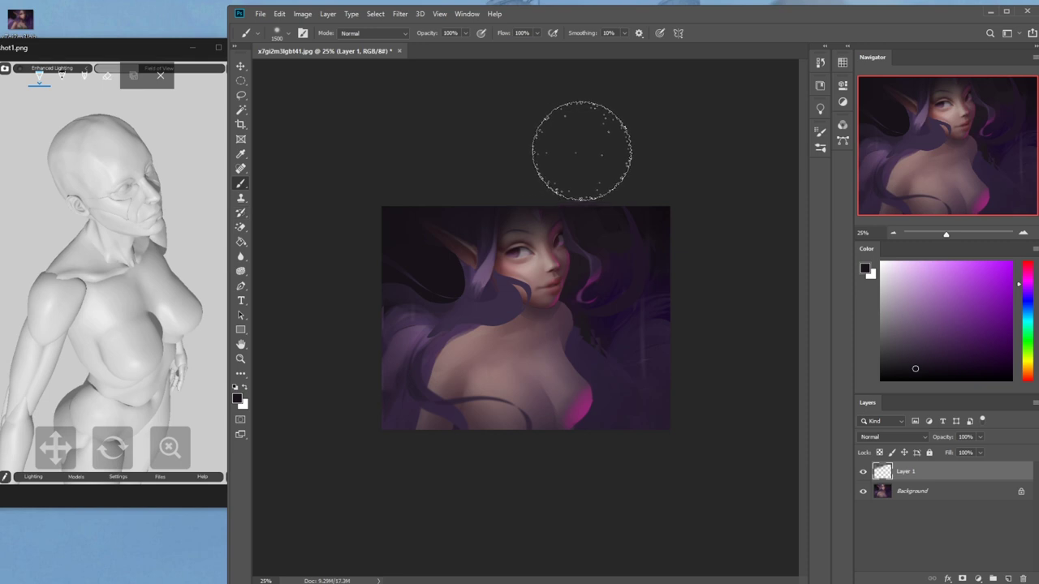
Thin out the dark shading on the new layer using the standard Eraser tool with its brush enlarged to 1500 px
key(w)
key(w)
key(e)
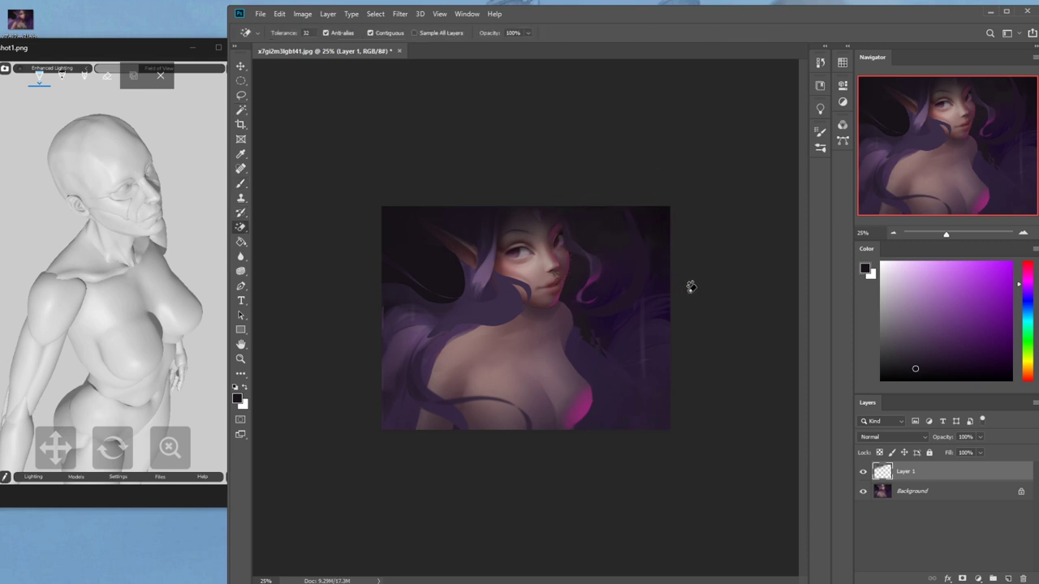
right_click(240, 230)
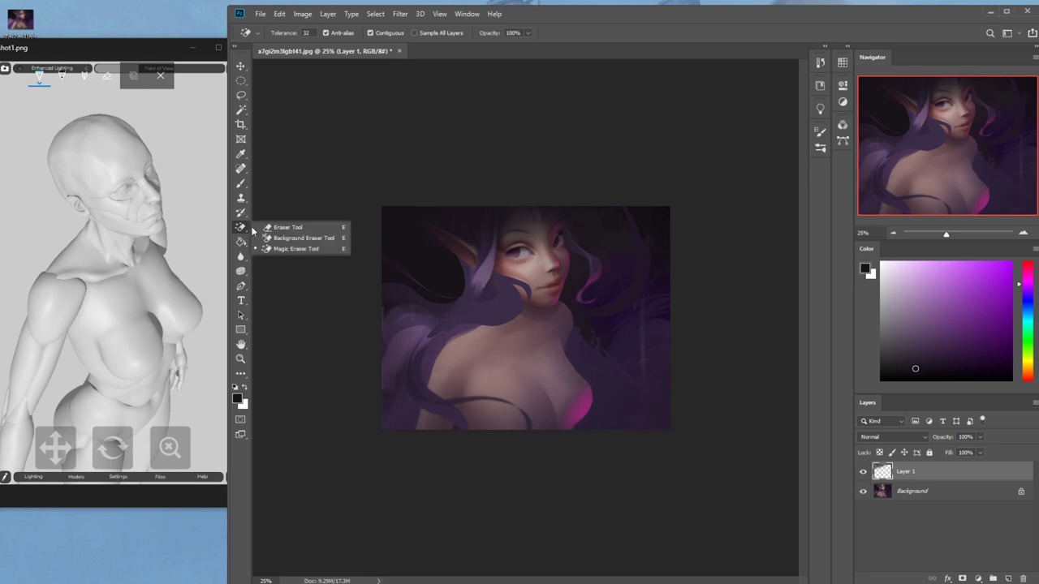
click(267, 228)
right_click(534, 213)
click(560, 324)
click(686, 160)
key(])
key(])
key(])
key(])
key(])
key(])
key(])
key(bracketright)
key(bracketright)
key(bracketright)
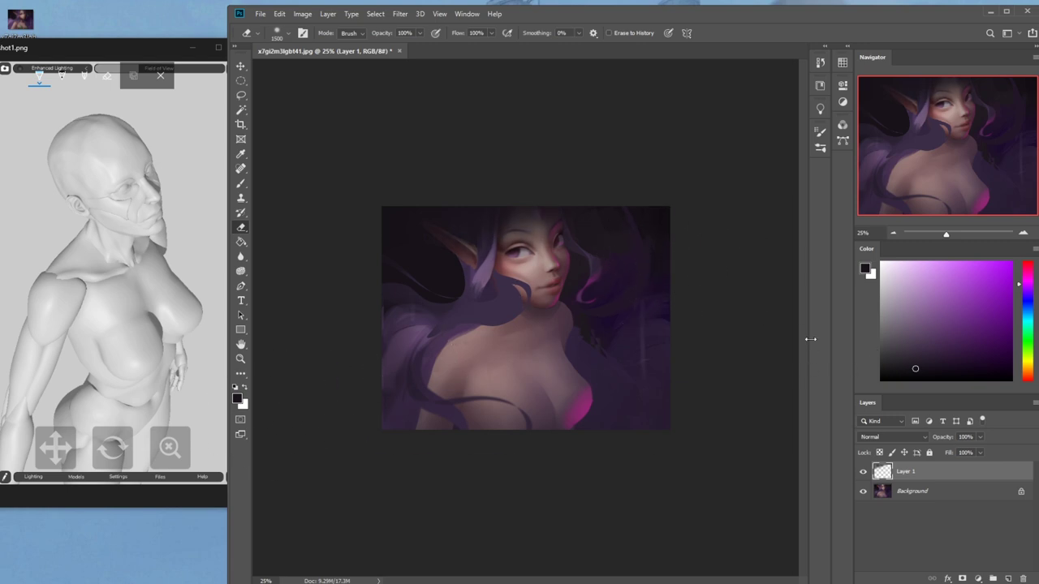
Convert the Background into a regular layer, undoing a trial move, and merge the dark shading layer down into it
click(921, 497)
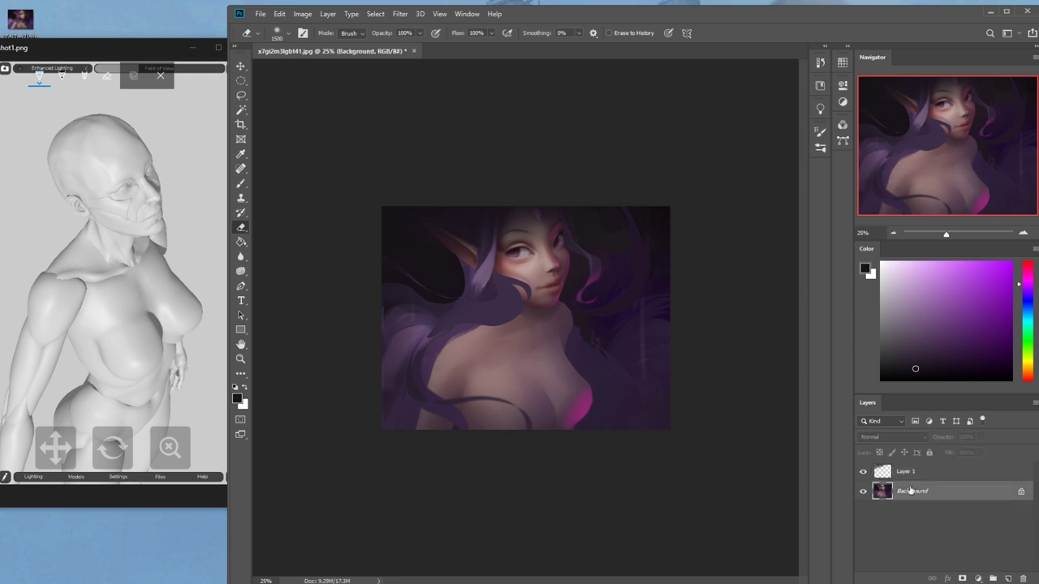
double_click(938, 495)
click(632, 178)
key(v)
drag(598, 310, 603, 334)
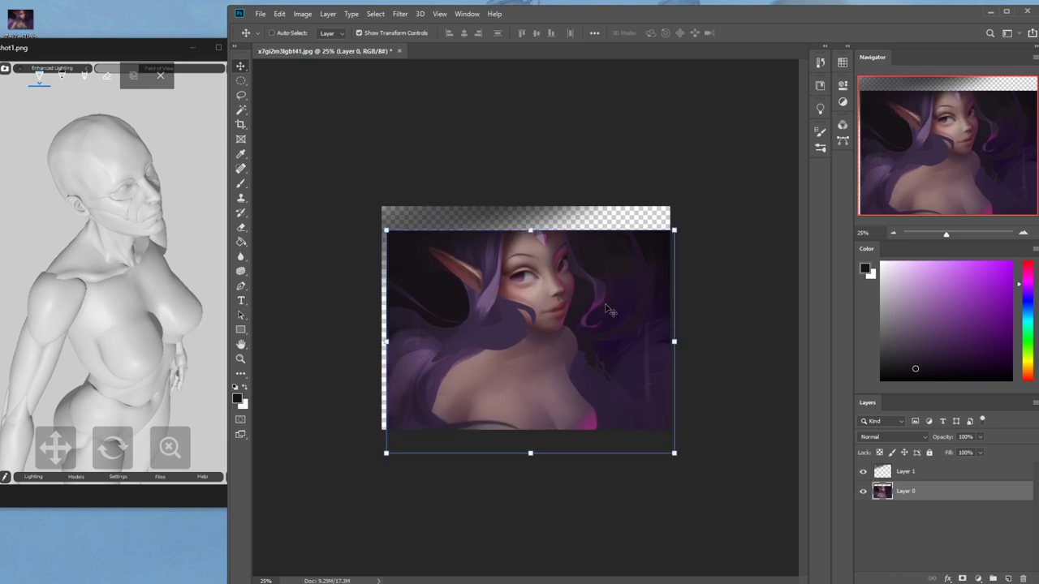
key(ctrl+z)
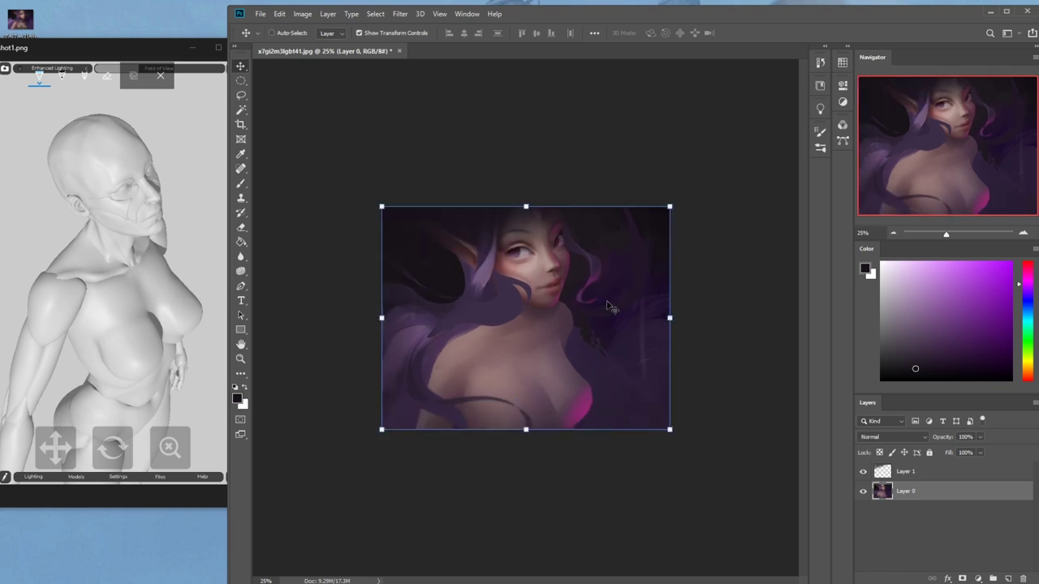
right_click(908, 478)
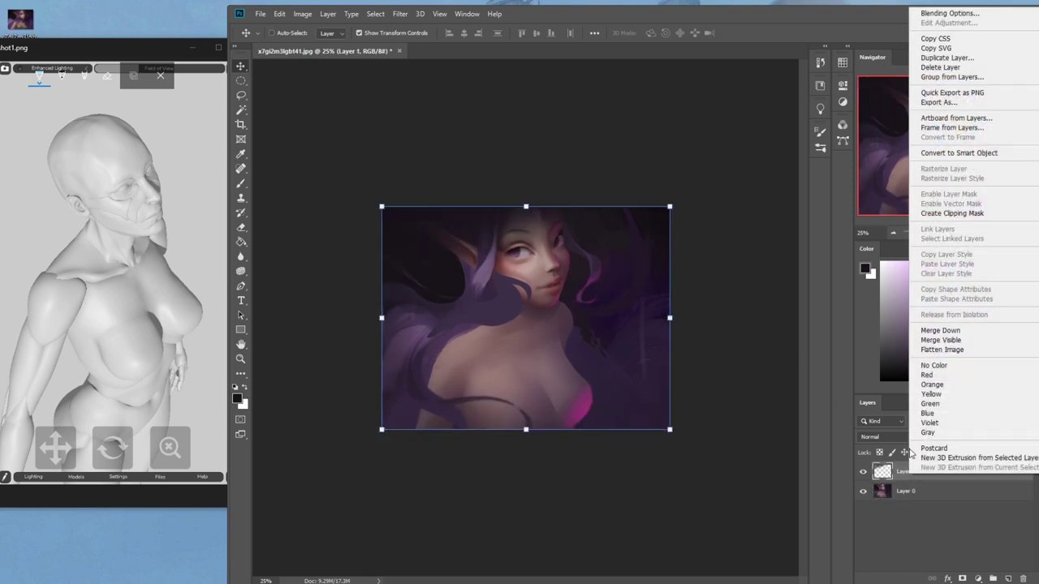
click(942, 333)
Paste a copy of the whole merged painting as a new layer above the image's original opening state from the history
key(ctrl+a)
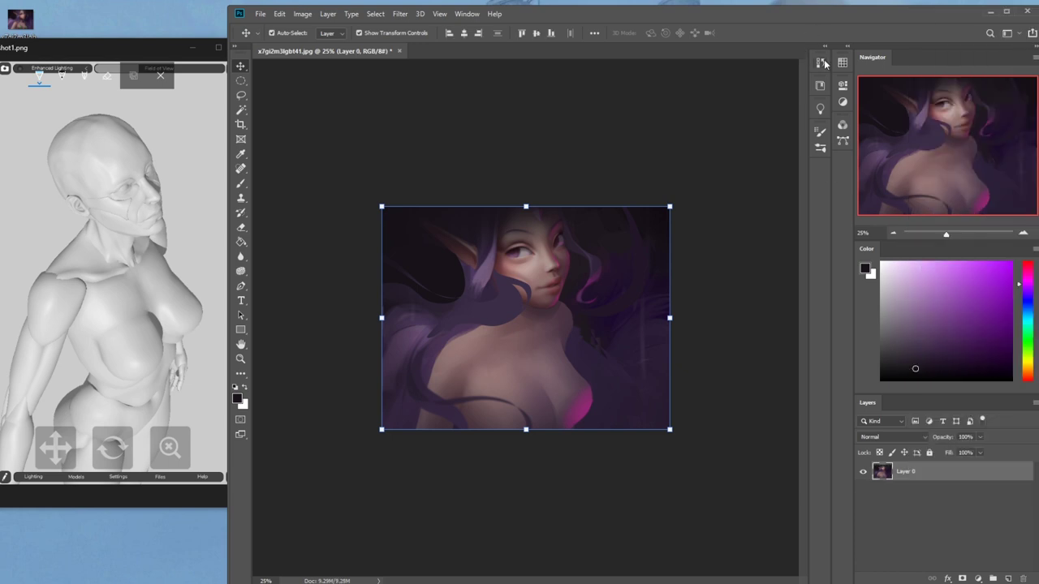
click(820, 86)
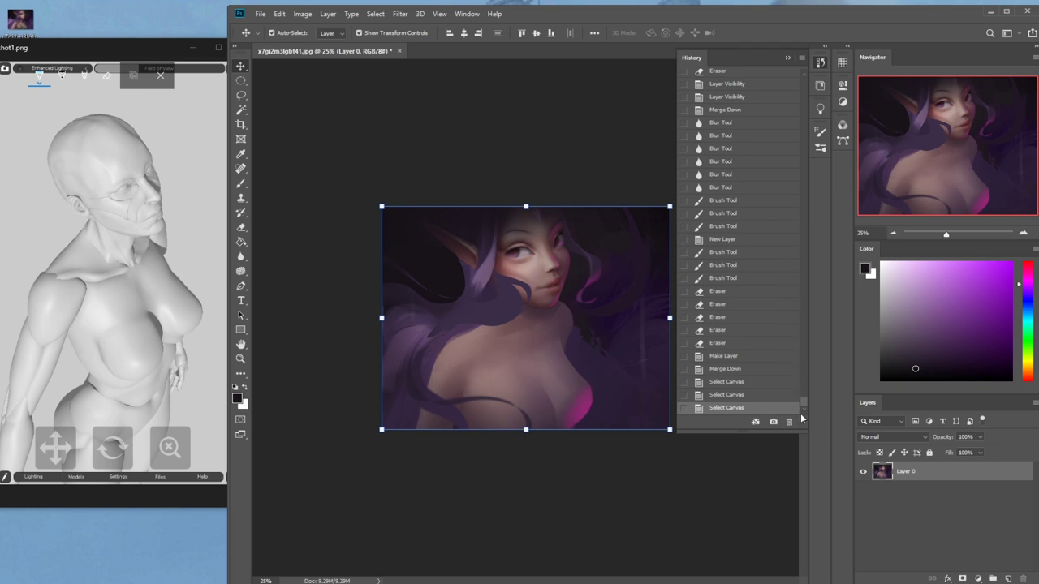
drag(805, 399, 806, 77)
click(739, 76)
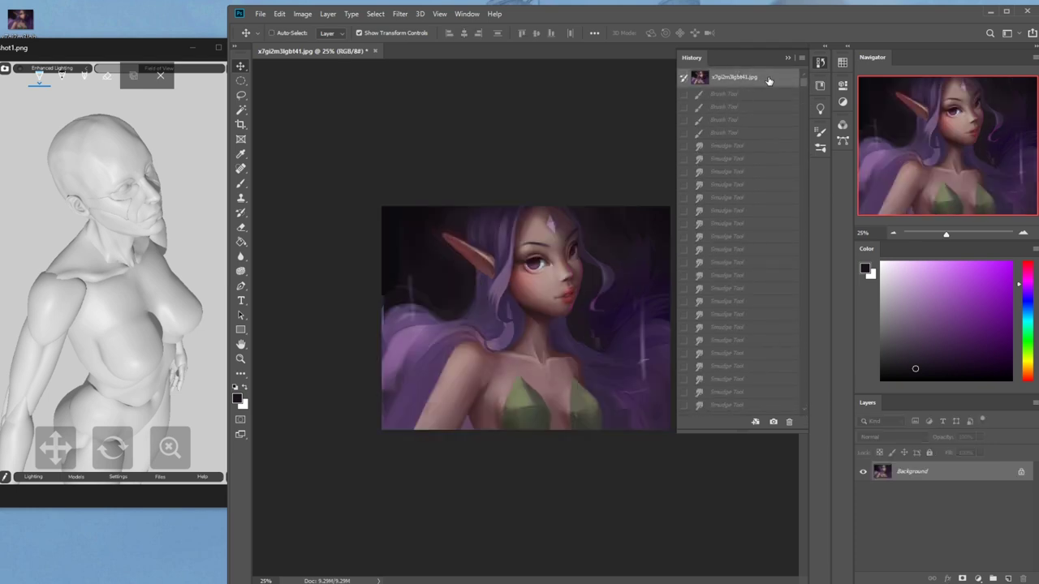
click(789, 58)
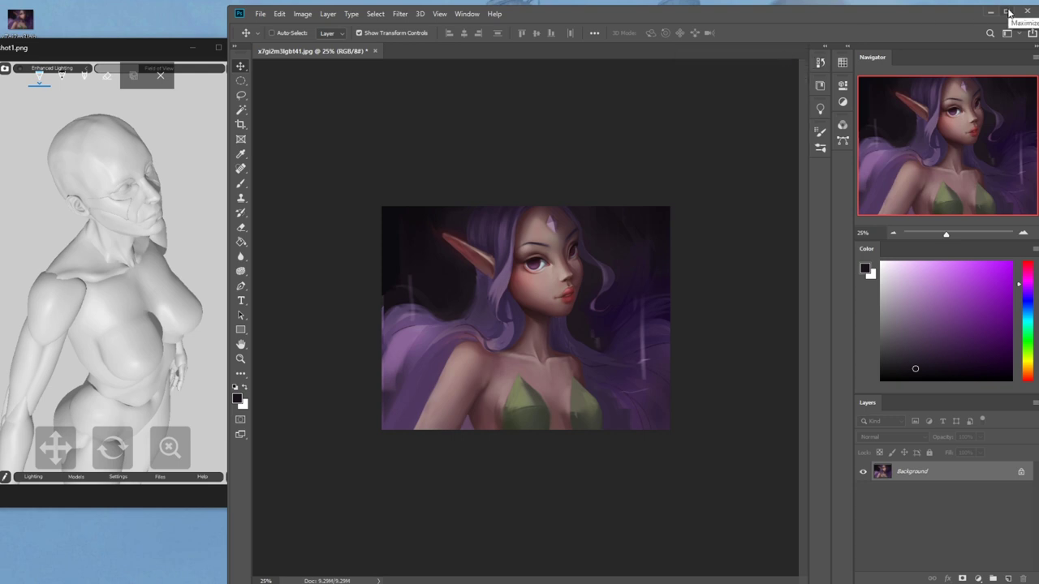
key(ctrl+plus)
key(ctrl+plus)
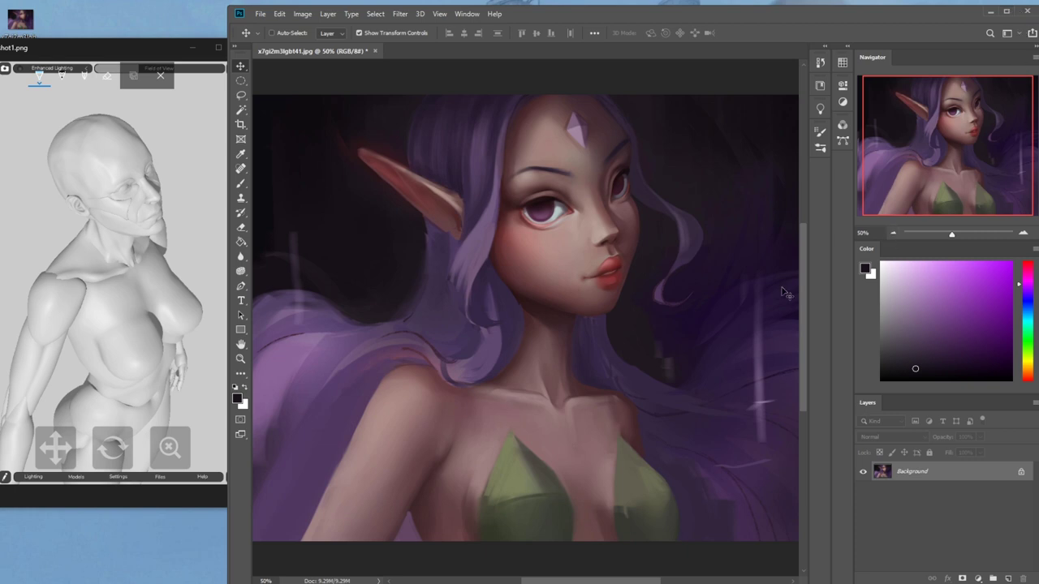
key(ctrl+v)
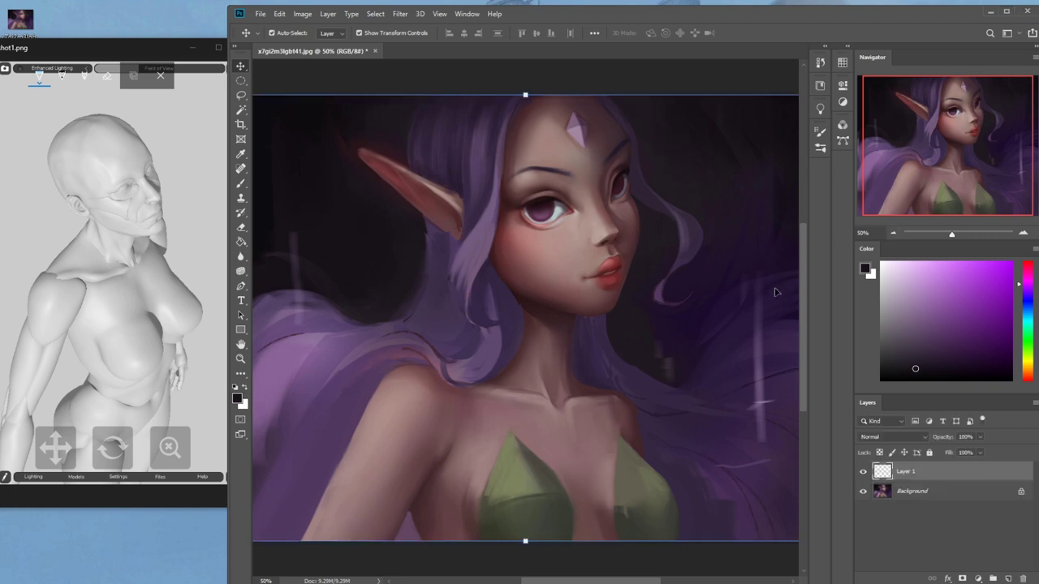
Compare the repainted version with the original image by hiding and showing the pasted layer
key(ctrl+minus)
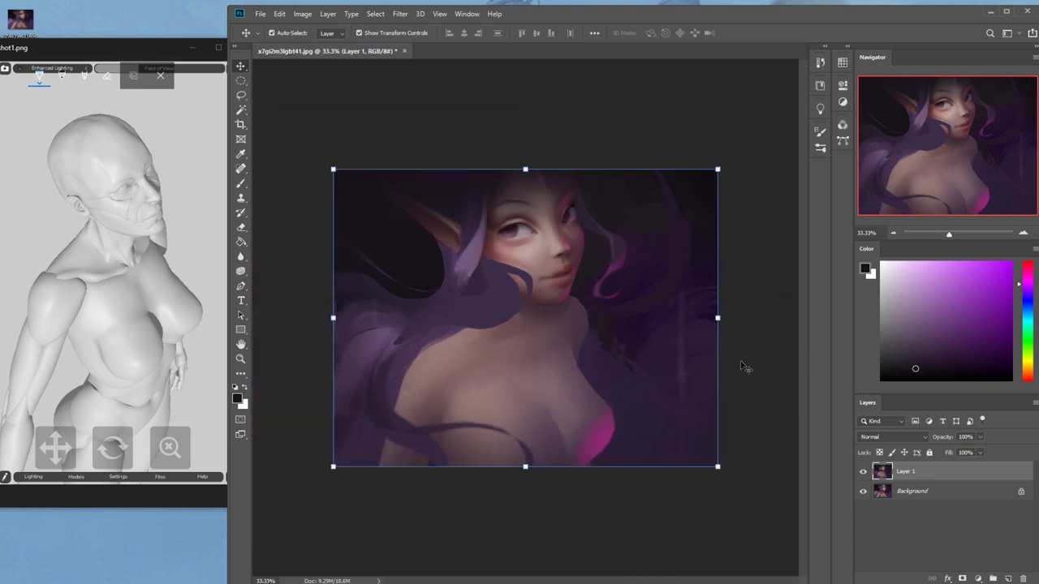
key(ctrl+minus)
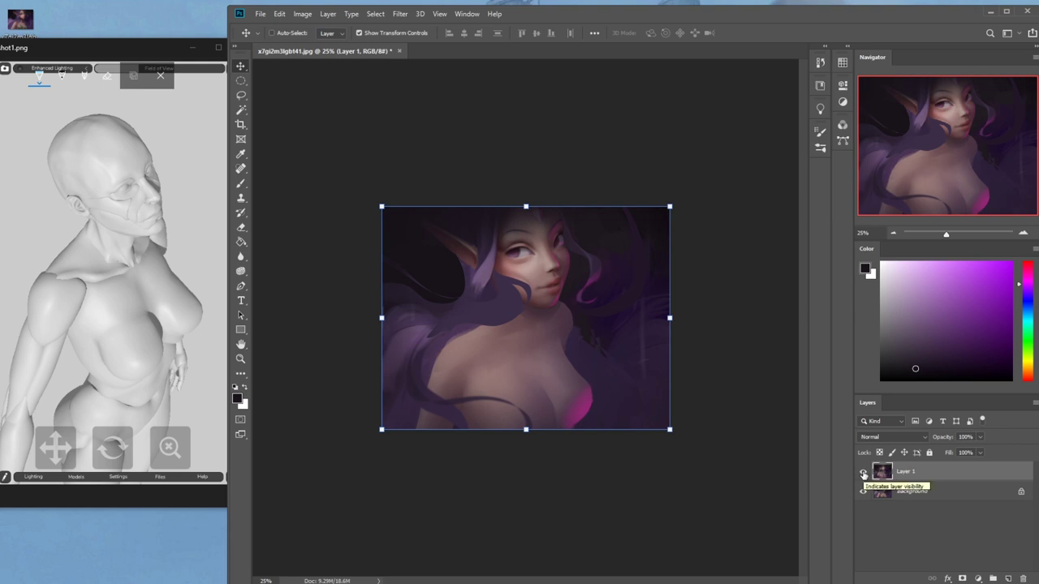
click(862, 474)
click(863, 474)
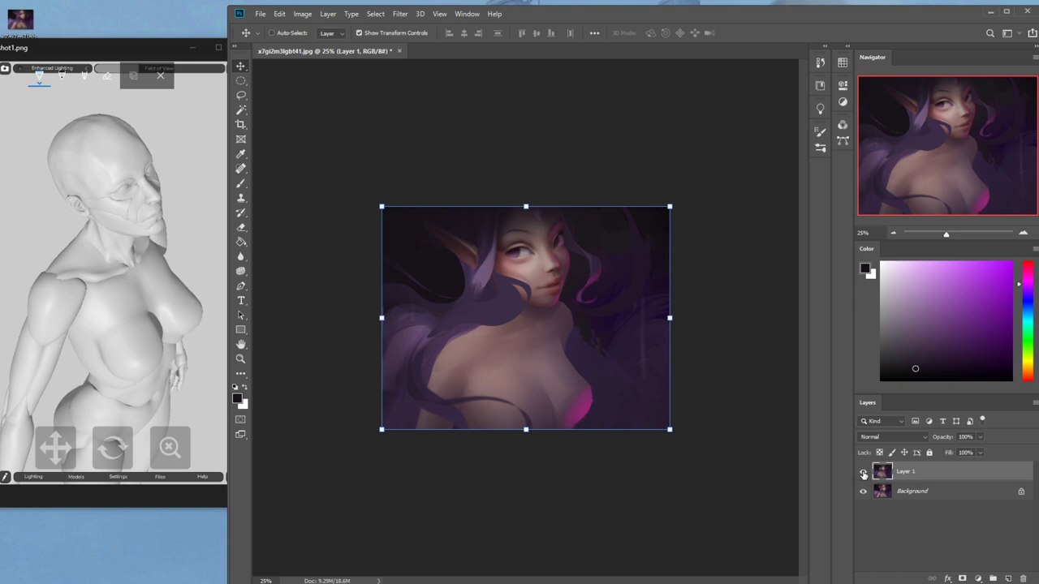
click(862, 474)
click(863, 474)
drag(938, 319, 878, 250)
Sketch white costume outlines over both breasts on a new layer with a 30 px brush, undoing unsatisfactory strokes
click(1006, 579)
key(b)
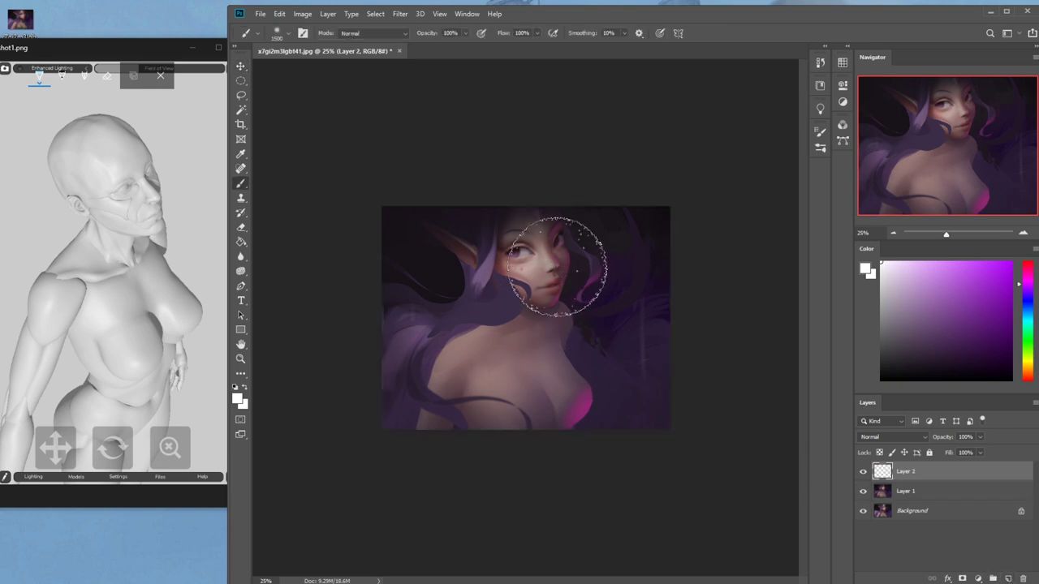
right_click(582, 289)
click(638, 416)
key(Return)
mouse_move(497, 436)
mouse_down()
mouse_move(546, 433)
mouse_move(579, 368)
mouse_up()
key(ctrl+z)
drag(570, 430, 595, 366)
key(ctrl+z)
mouse_move(573, 428)
mouse_down()
mouse_move(586, 364)
mouse_move(593, 405)
mouse_up()
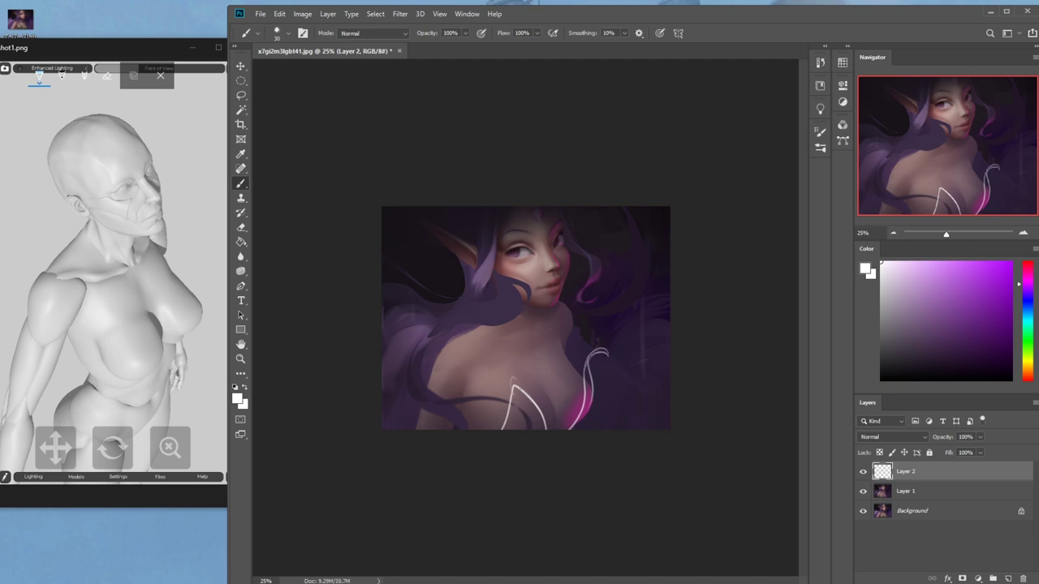
Sketch white lines at the base of the neck, beside the upper arm and in leaf-like shapes beside the chest
drag(528, 327, 543, 326)
drag(469, 389, 452, 428)
mouse_move(616, 412)
mouse_down()
mouse_move(642, 373)
mouse_move(652, 314)
mouse_move(612, 430)
mouse_up()
key(ctrl+z)
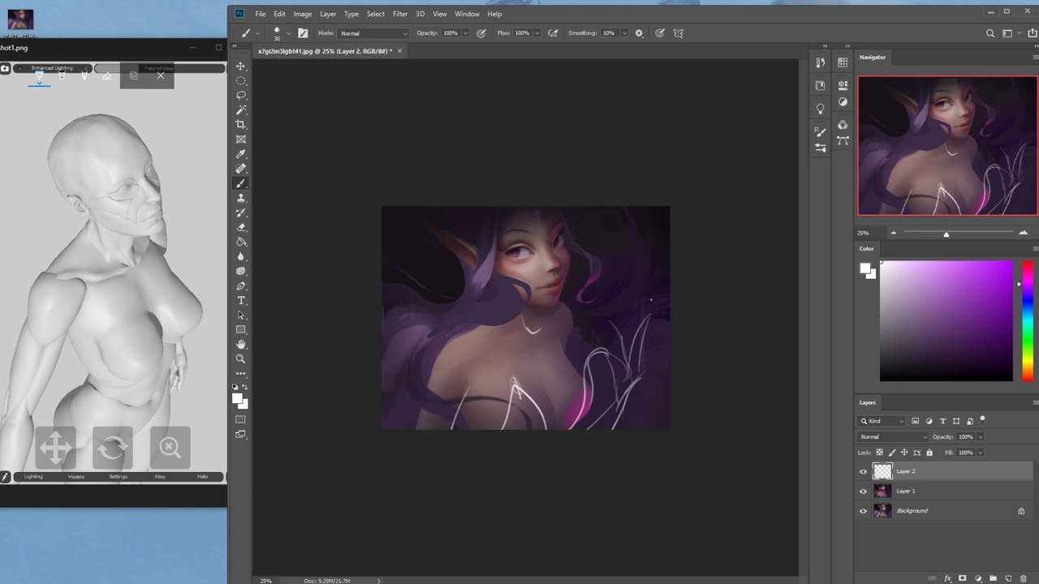
mouse_move(604, 335)
mouse_down()
mouse_move(616, 380)
mouse_move(622, 366)
mouse_up()
Try sketching long flowing white curves across the shoulders into the hair, and undo them
drag(529, 297, 383, 323)
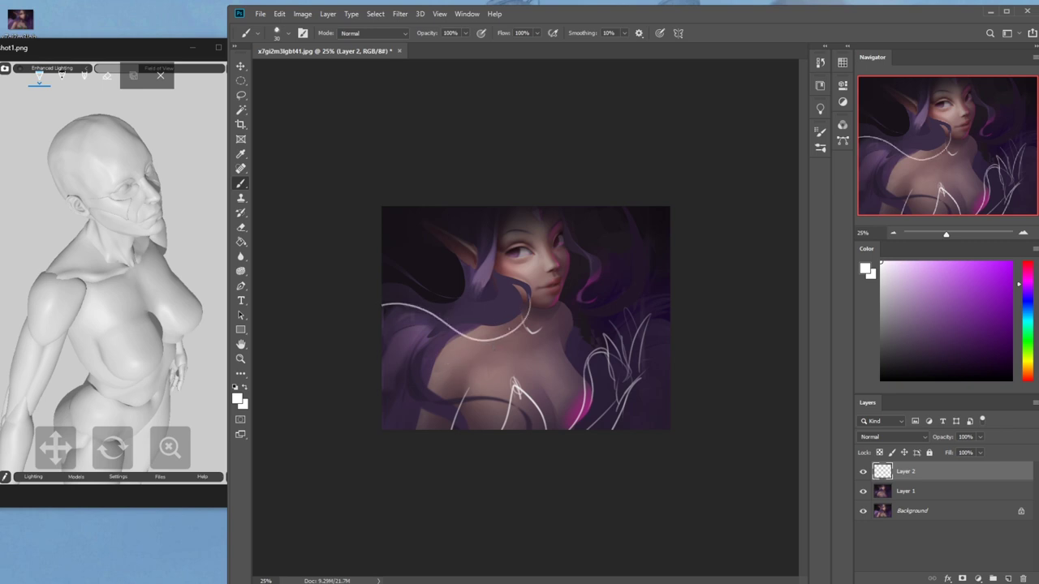
key(ctrl+z)
drag(500, 336, 383, 359)
drag(487, 304, 422, 362)
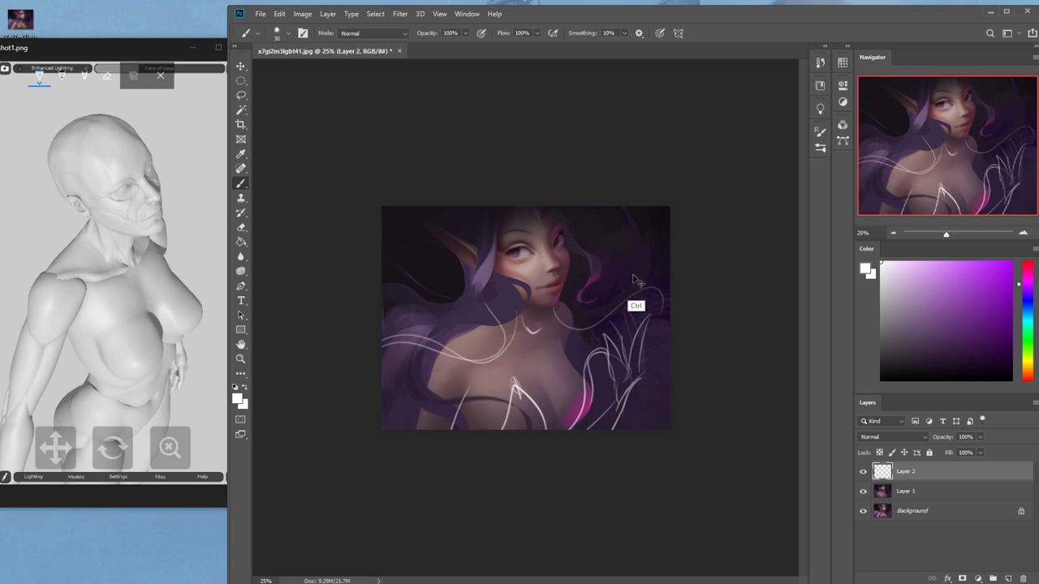
key(ctrl+z)
key(ctrl+z)
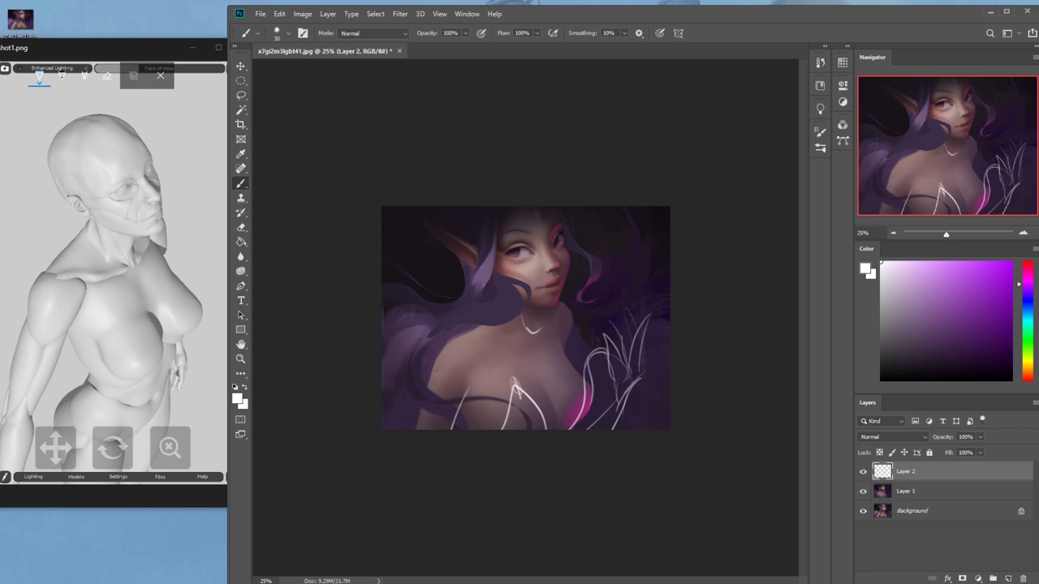
Sketch white shoulder armour and collar outlines over both shoulders, undoing and redrawing strokes that miss the shape
mouse_move(485, 368)
mouse_down()
mouse_move(442, 353)
mouse_move(427, 383)
mouse_up()
drag(556, 325, 573, 345)
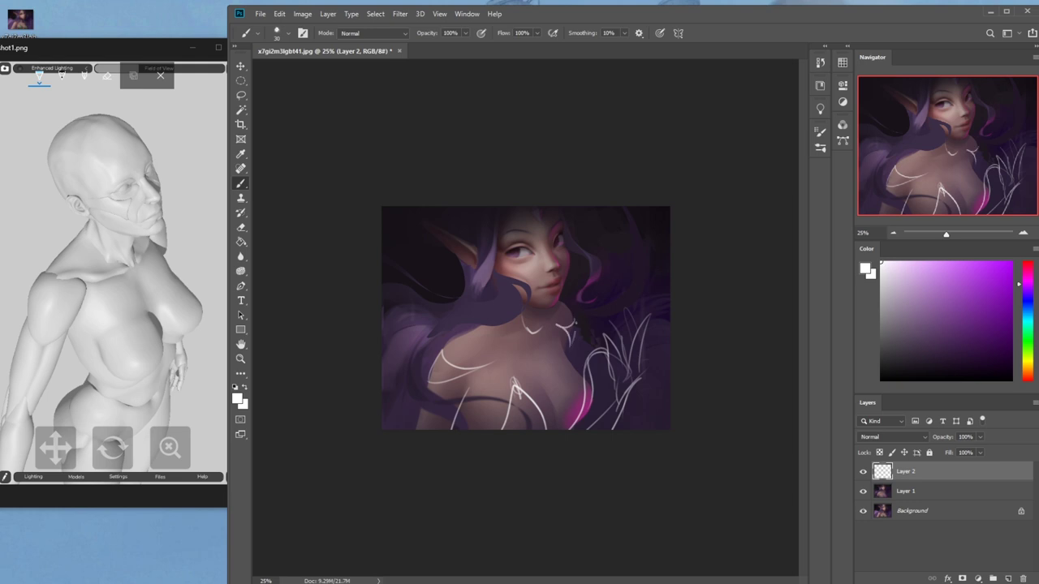
key(ctrl+z)
key(ctrl+z)
key(ctrl+z)
mouse_move(588, 316)
mouse_down()
mouse_move(578, 347)
mouse_move(576, 320)
mouse_up()
key(ctrl+z)
key(ctrl+z)
mouse_move(429, 375)
mouse_down()
mouse_move(439, 345)
mouse_move(443, 355)
mouse_up()
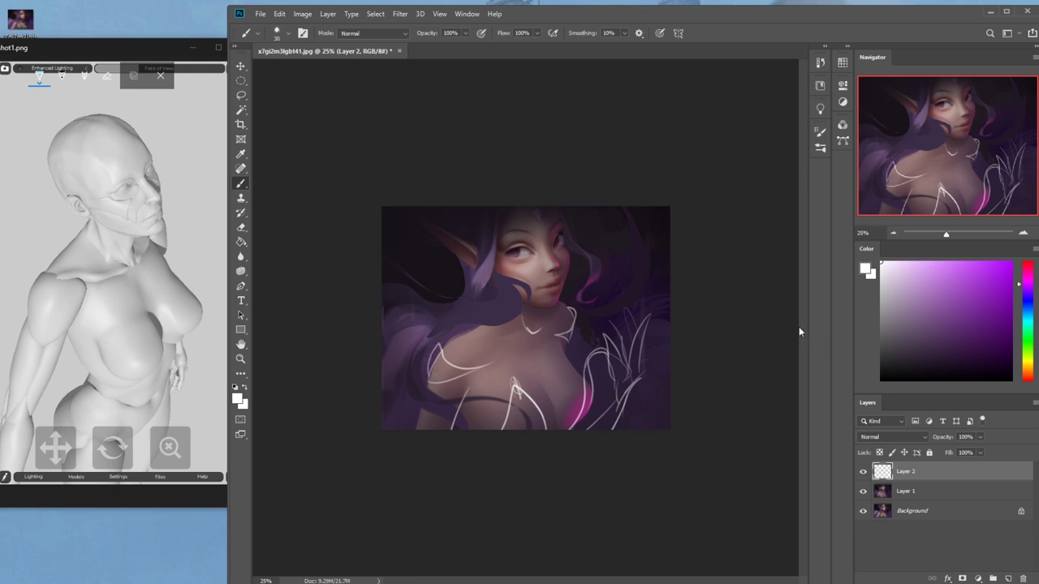
Sketch a pointed white shape on the lower arm and rework the neckline mark into a sharp V
drag(410, 435, 435, 429)
key(e)
mouse_move(532, 311)
mouse_down()
mouse_move(520, 317)
mouse_move(546, 319)
mouse_move(540, 326)
mouse_up()
key(b)
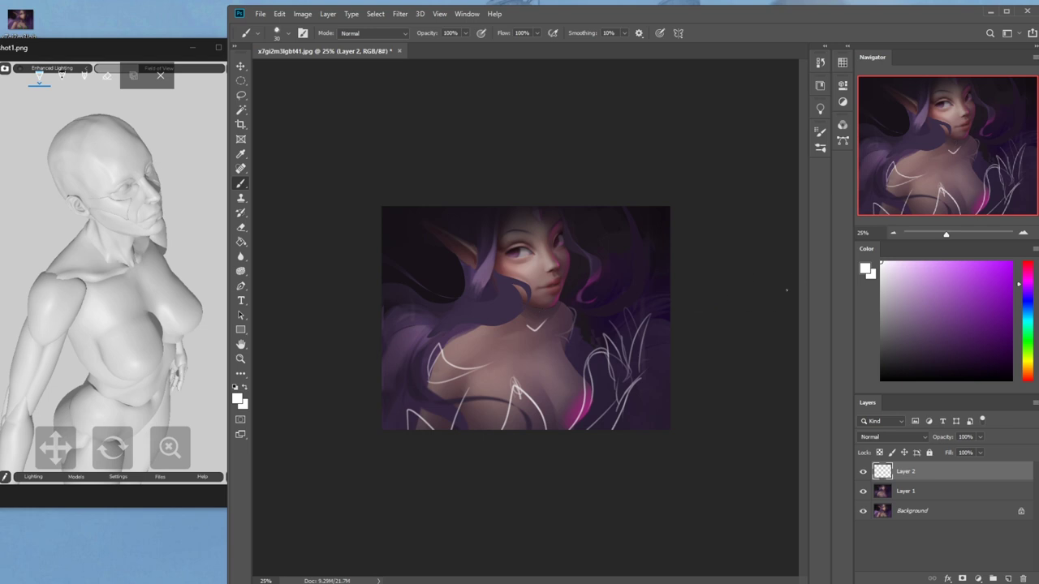
Paint a bright magenta accent on the neck beneath the chin with a 60 px brush
click(1009, 263)
click(1024, 280)
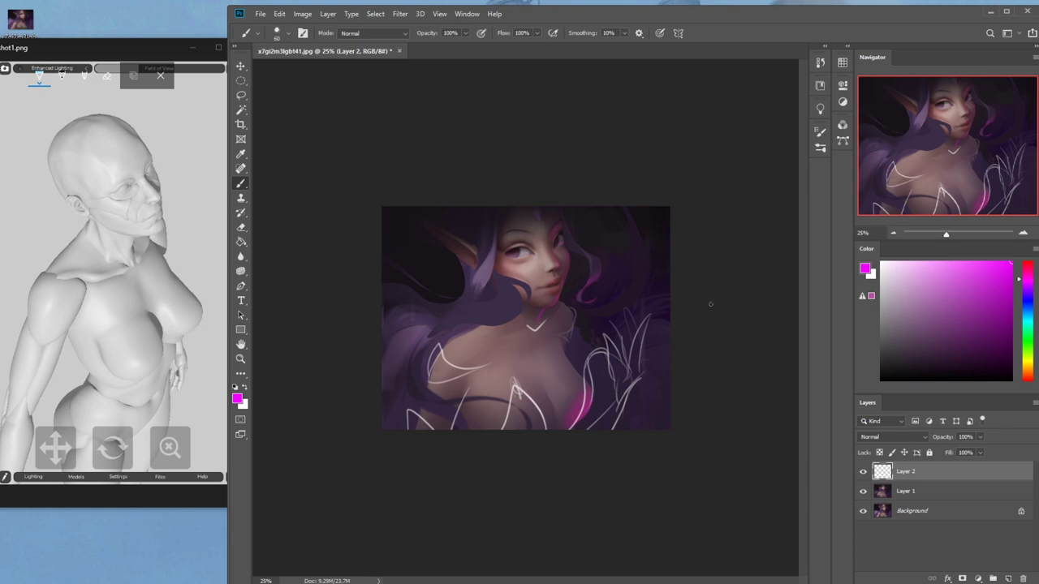
Add more white strokes to the leaf-like shapes beside the chest, undoing the last two
drag(902, 272, 841, 227)
drag(635, 365, 623, 399)
drag(621, 364, 614, 416)
drag(619, 347, 609, 391)
mouse_move(624, 354)
mouse_down()
mouse_move(613, 307)
mouse_move(632, 340)
mouse_up()
key(ctrl+z)
key(ctrl+z)
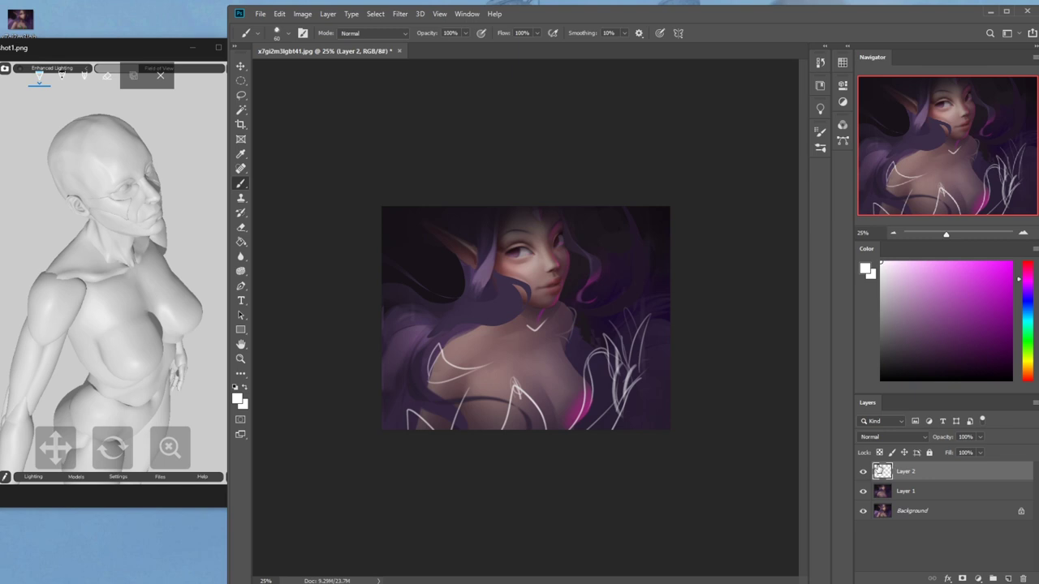
Compare the painting and the close-up face with the sketch and repainted layers hidden and shown
click(862, 473)
click(863, 472)
mouse_move(863, 472)
mouse_down()
mouse_move(862, 493)
mouse_move(863, 472)
mouse_up()
key(z)
drag(487, 203, 749, 401)
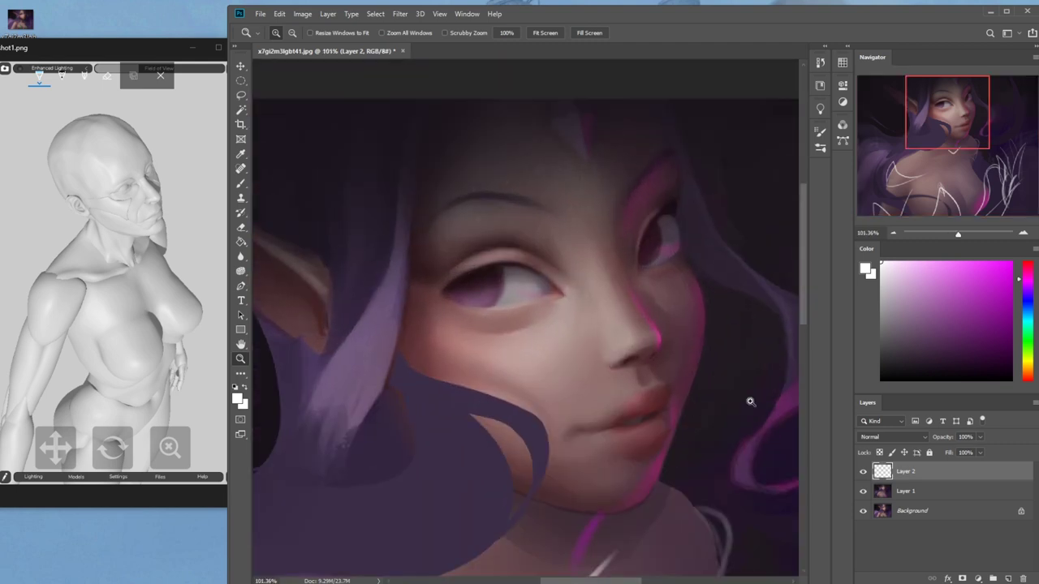
mouse_move(863, 472)
mouse_down()
mouse_move(864, 492)
mouse_move(862, 473)
mouse_up()
click(863, 491)
click(862, 472)
key(ctrl+0)
key(ctrl+minus)
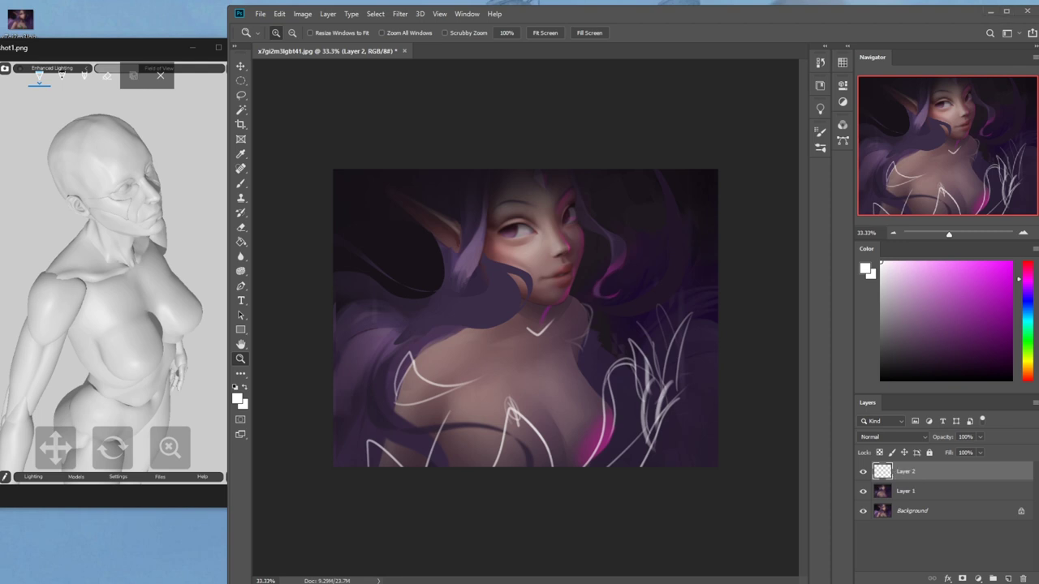
Switch to the browser, view the Istebrak store page with PortraitStudio and the brush sets, and close it
key(alt+Tab)
click(599, 174)
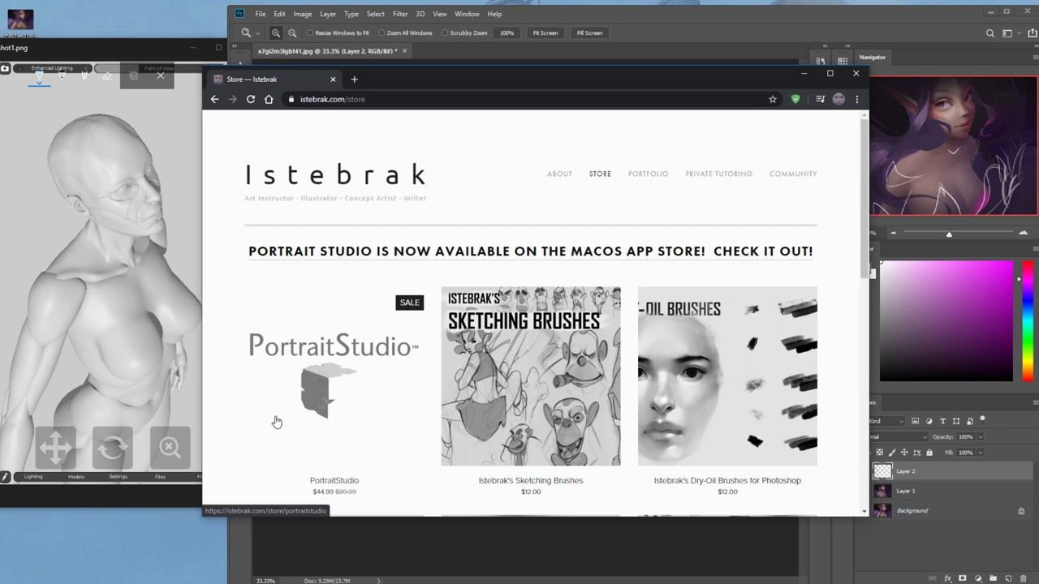
drag(404, 79, 392, 74)
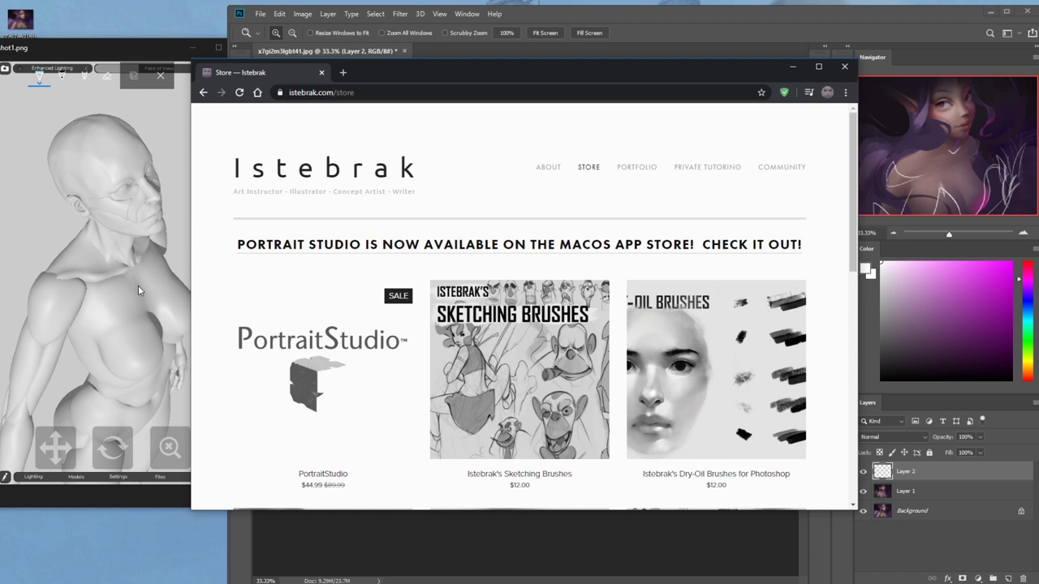
click(322, 72)
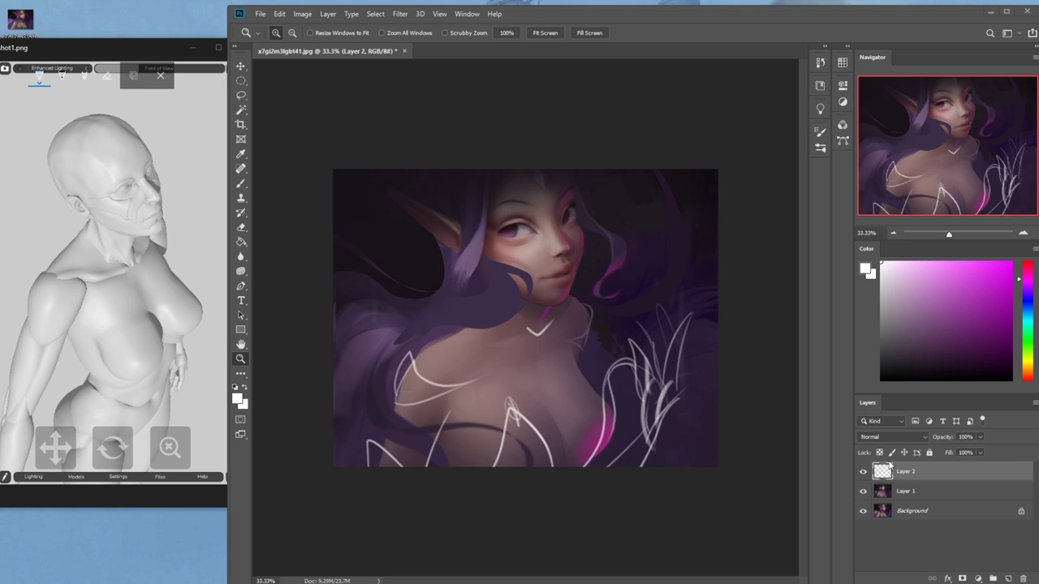
Compare the painting with the sketch layer hidden and shown, and check the system date and time
click(862, 472)
click(863, 473)
click(1031, 581)
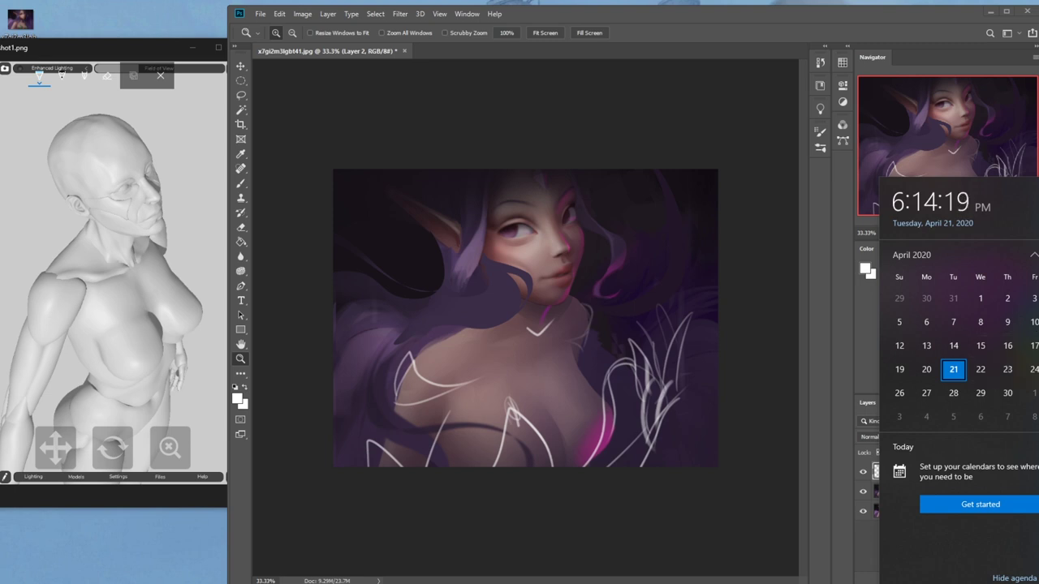
Check the system clock and the April 2020 calendar once more and dismiss the calendar
key(Escape)
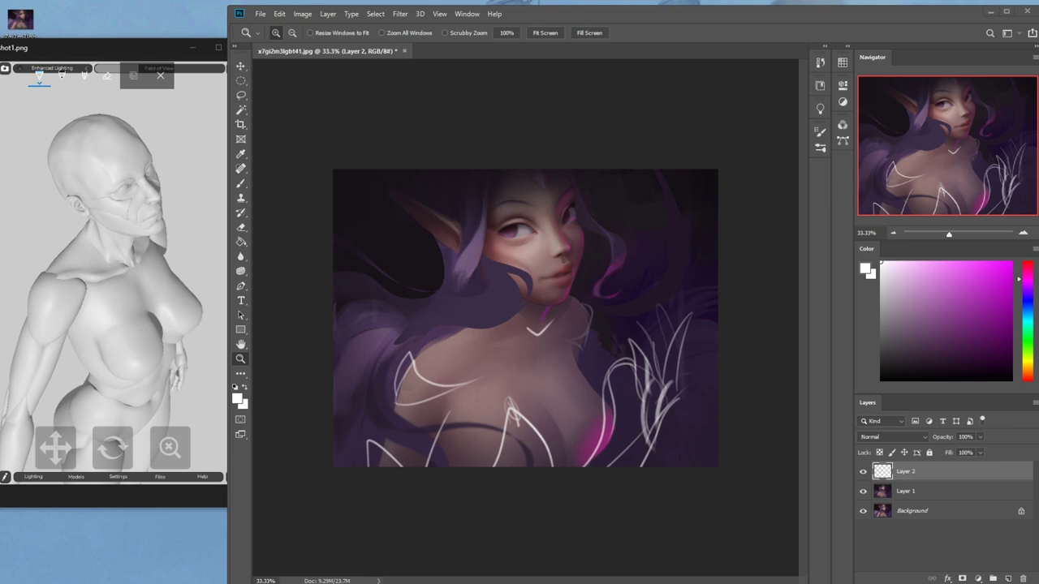
key(super+alt+d)
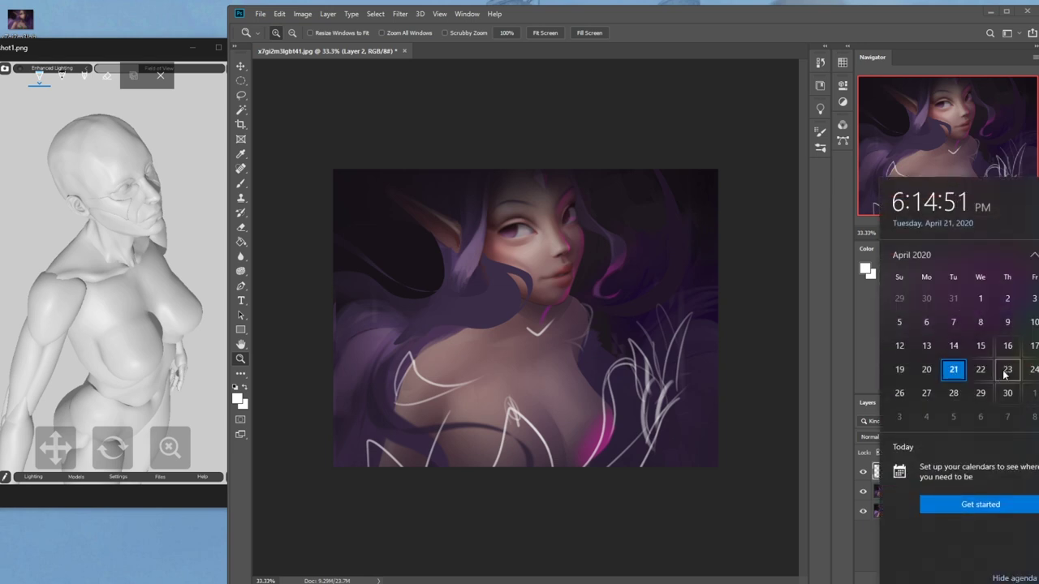
key(Escape)
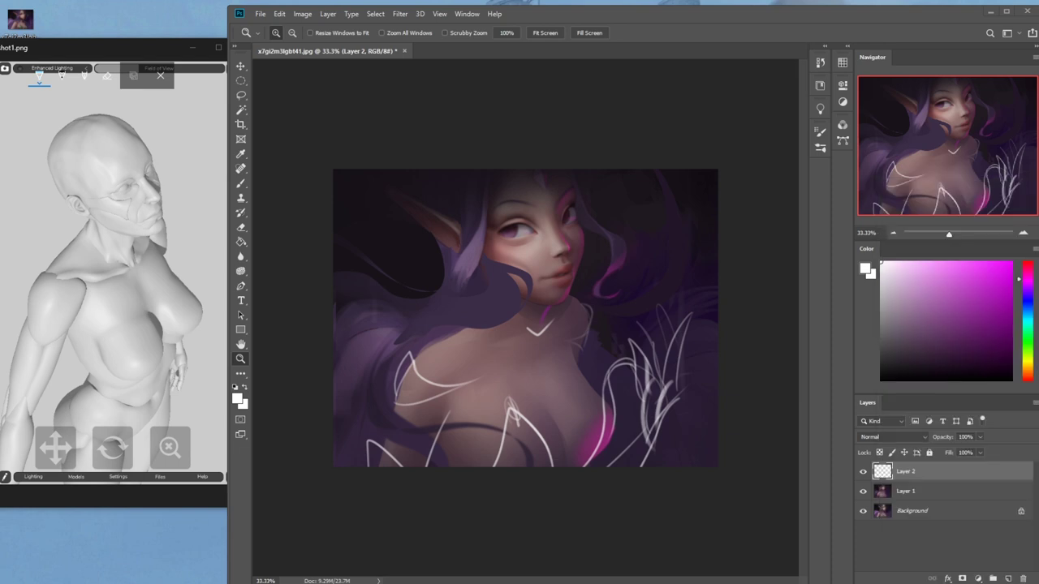
Bring the browser window with istebrak.com into view, look at the Istebrak Patreon membership levels and return to the website
drag(1038, 146, 655, 59)
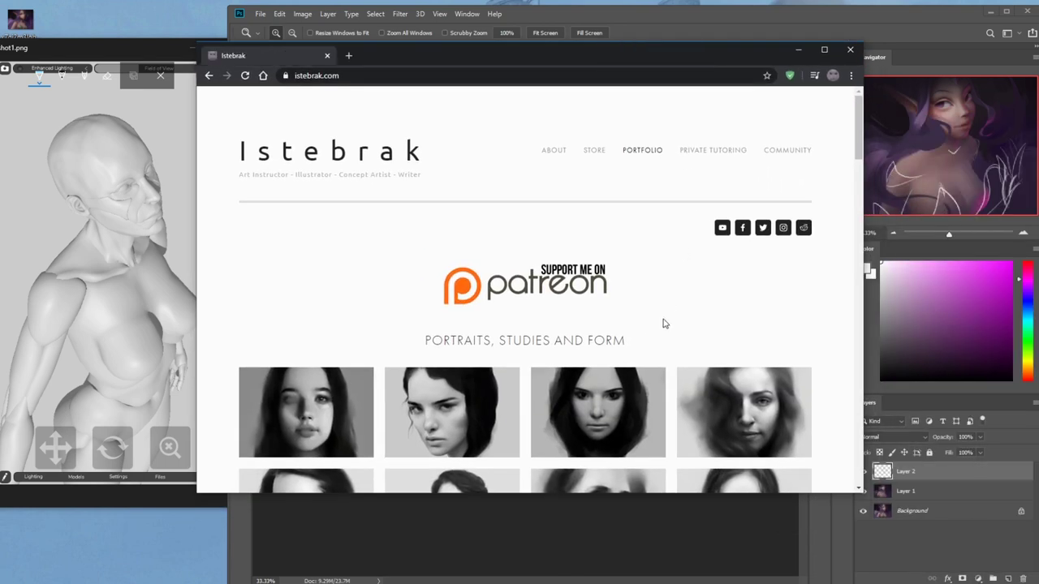
click(535, 281)
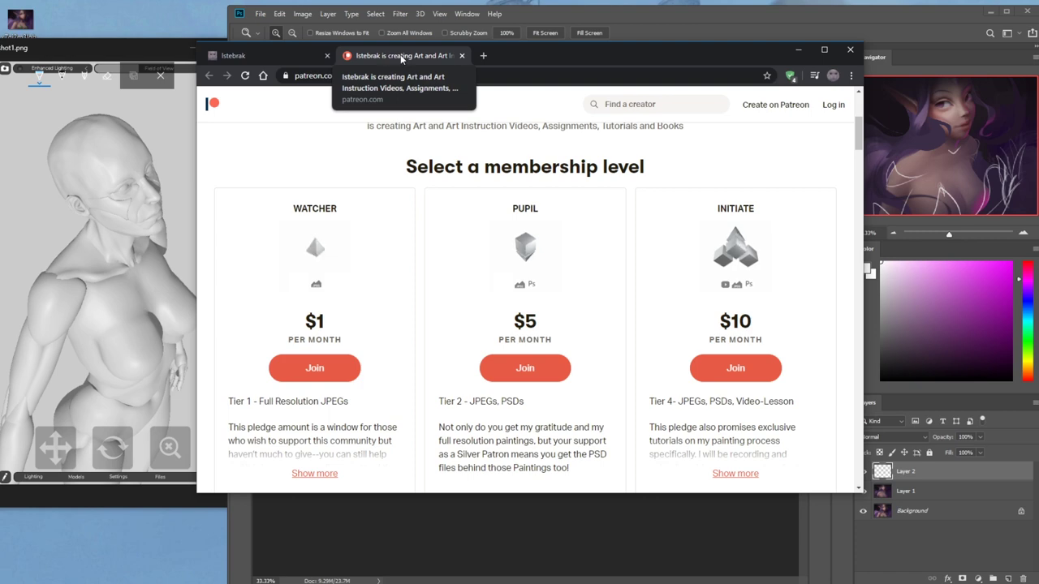
click(265, 55)
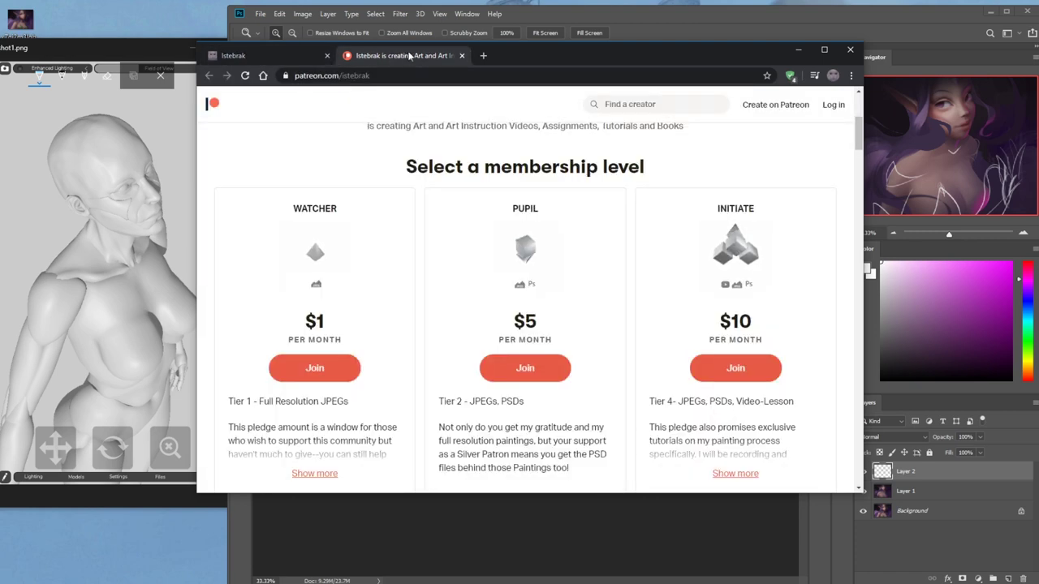
click(269, 52)
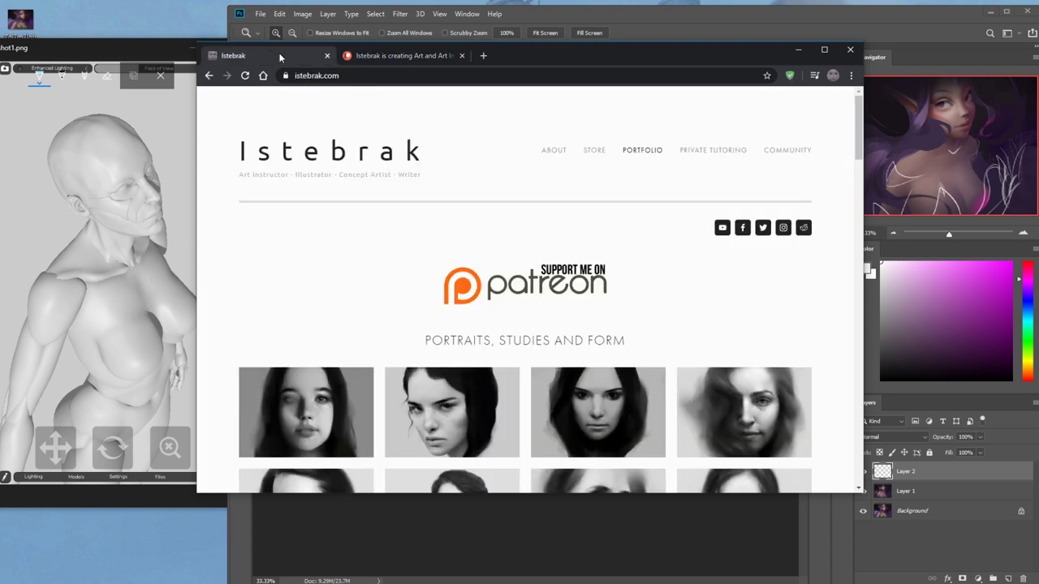
Open the r/istebrak subreddit from the website, sort its posts by New and browse down to the original elf painting
click(803, 228)
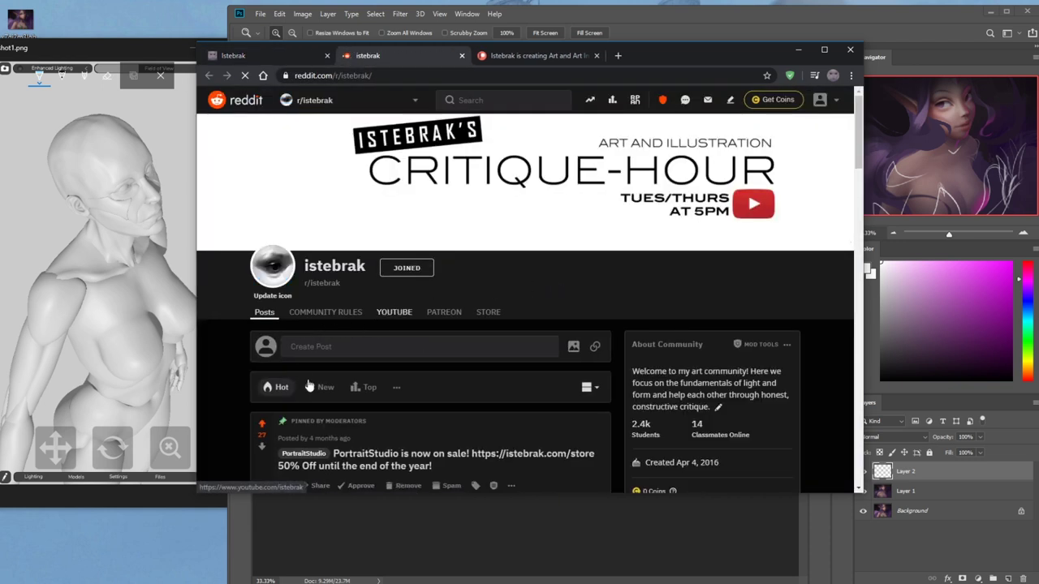
click(327, 388)
scroll(632, 310, down, 15)
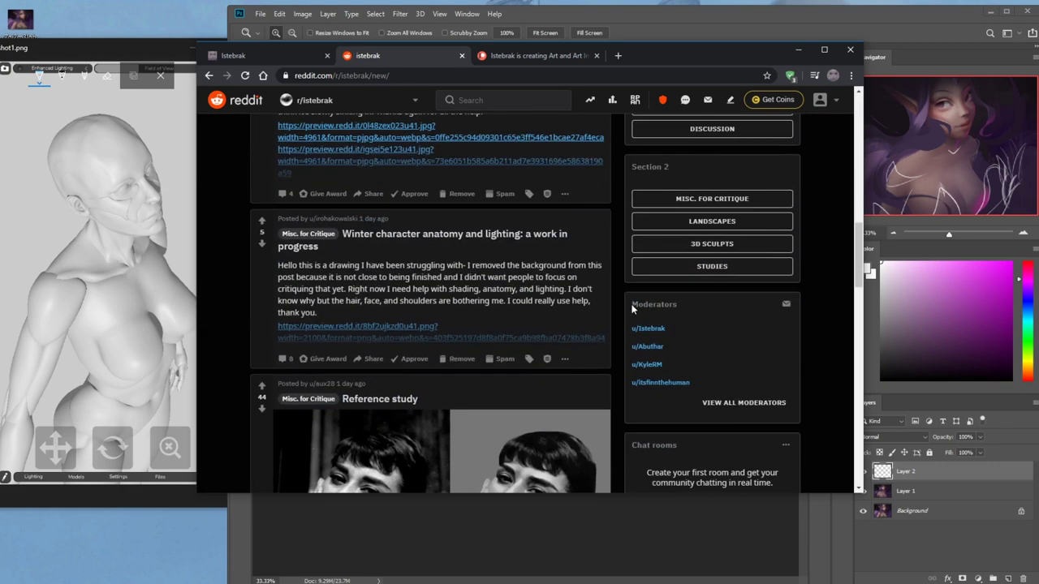
scroll(632, 309, down, 15)
scroll(633, 309, down, 15)
scroll(633, 310, down, 15)
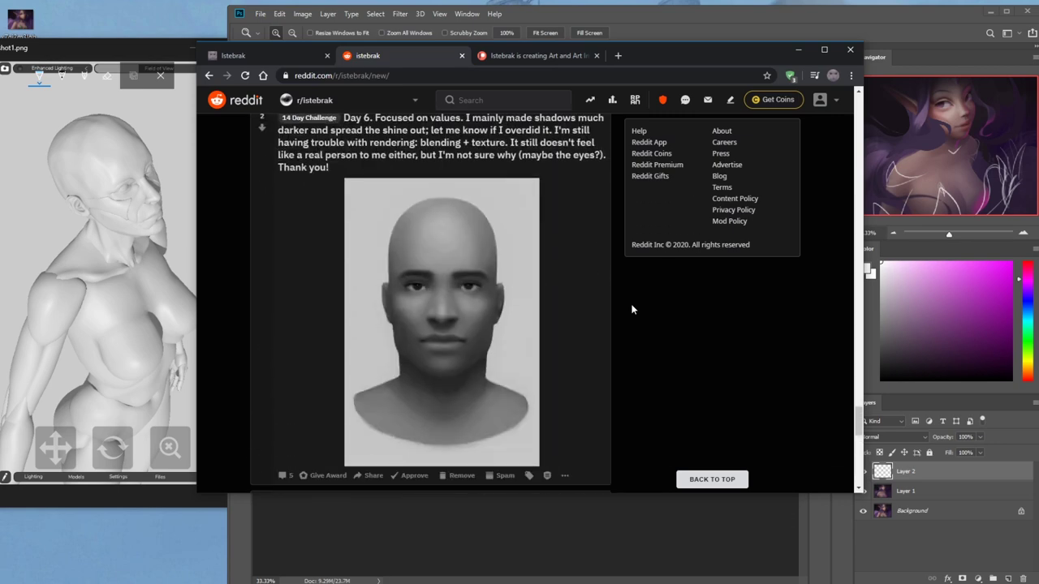
scroll(632, 310, down, 15)
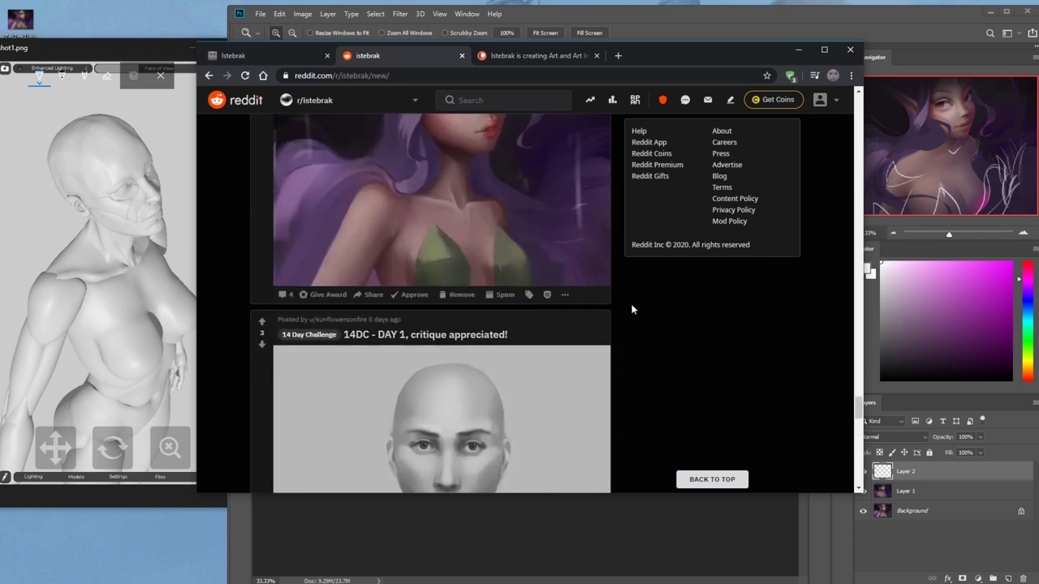
View the original purple-haired elf post in full, browse the posts below it and return to the istebrak.com page
scroll(632, 309, up, 5)
scroll(498, 302, down, 4)
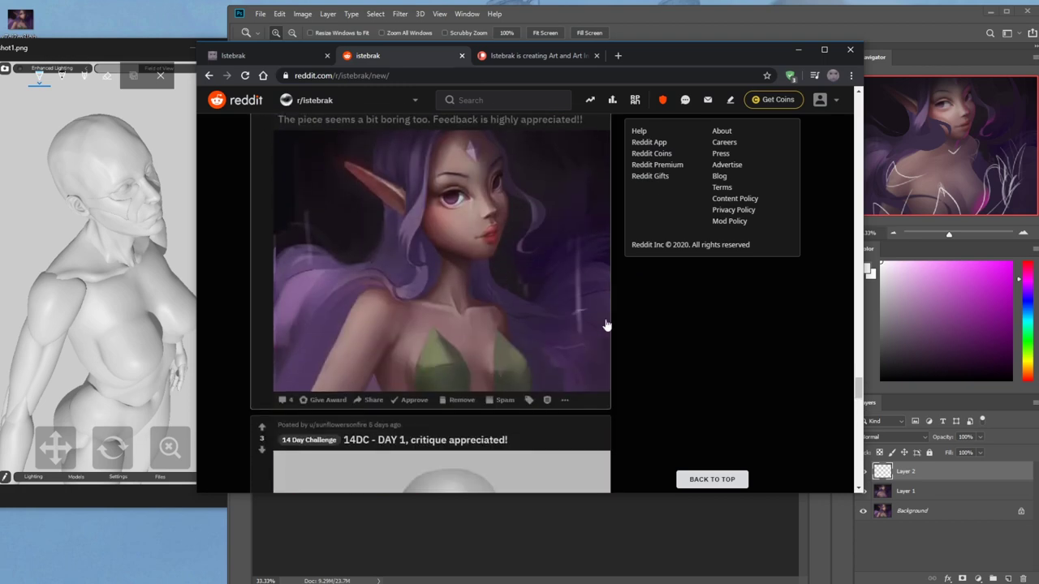
scroll(696, 334, down, 10)
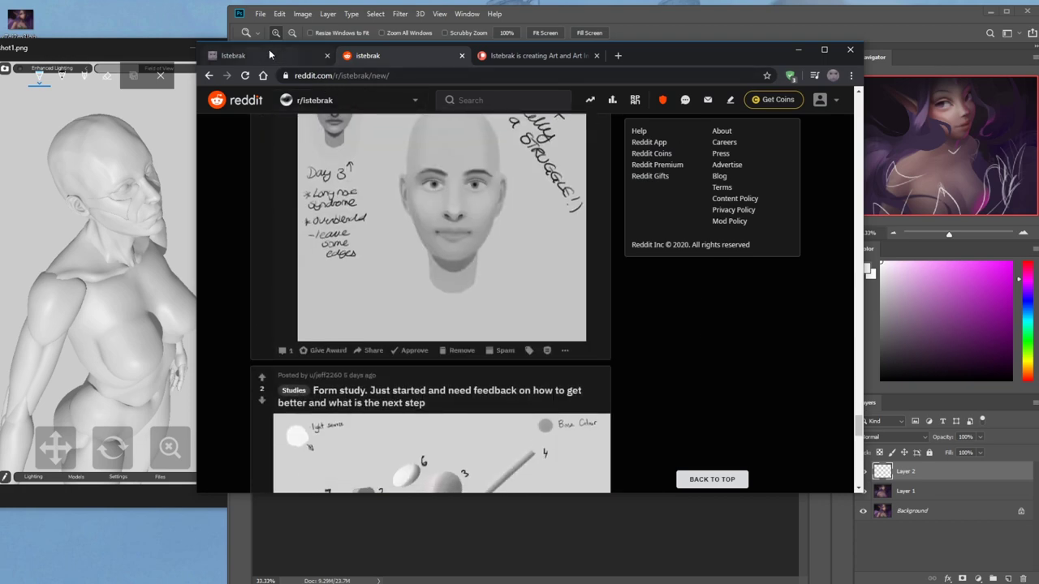
click(271, 55)
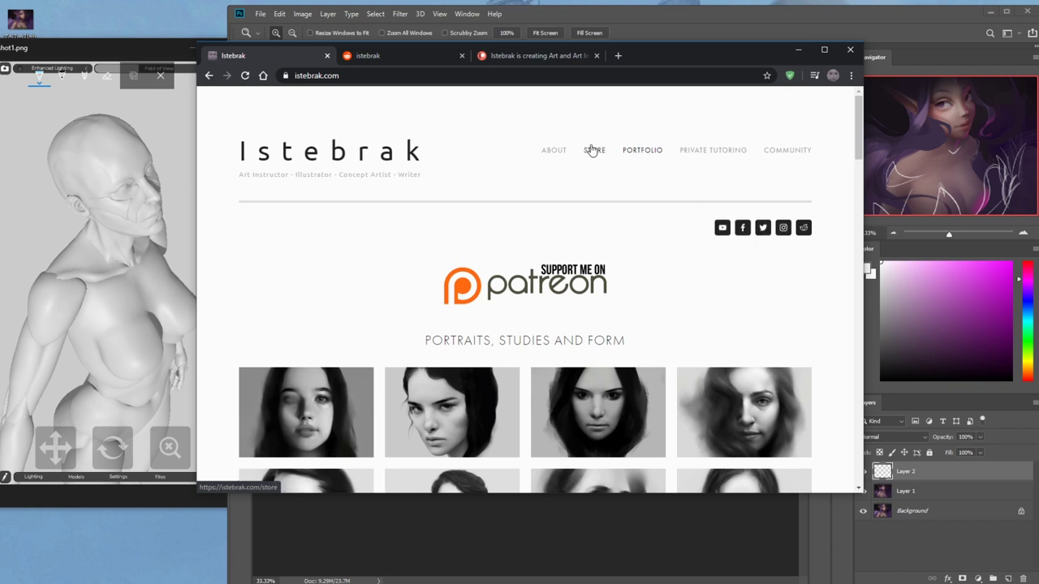